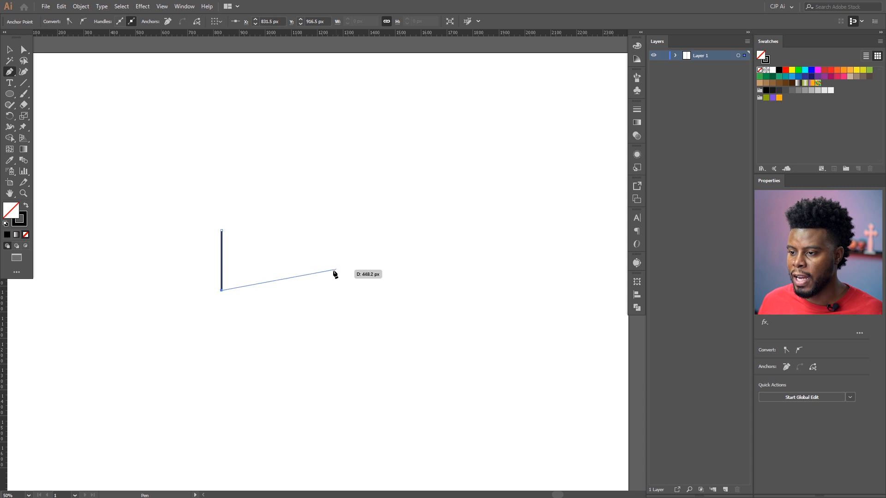
Draw a curved segment about 448 px wide from the lower end of the vertical line with the Pen tool
click(337, 268)
key(v)
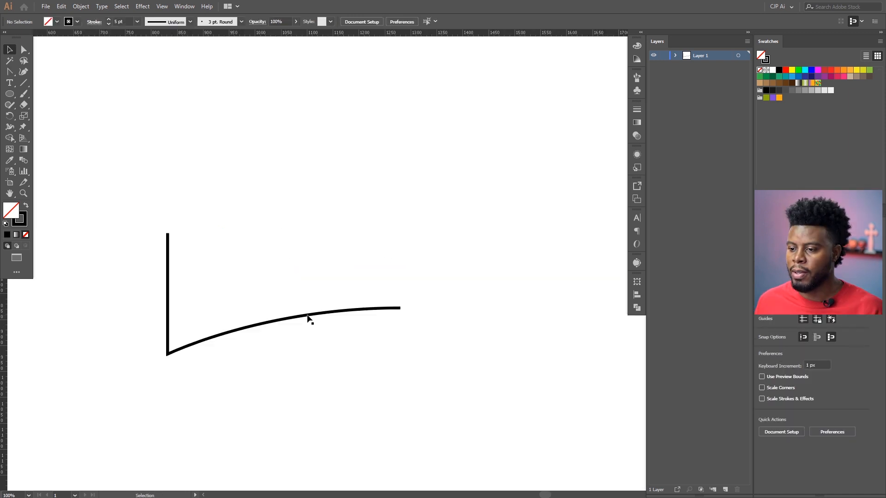
Copy only the curved lower segment of the path and paste a duplicate of it
click(308, 316)
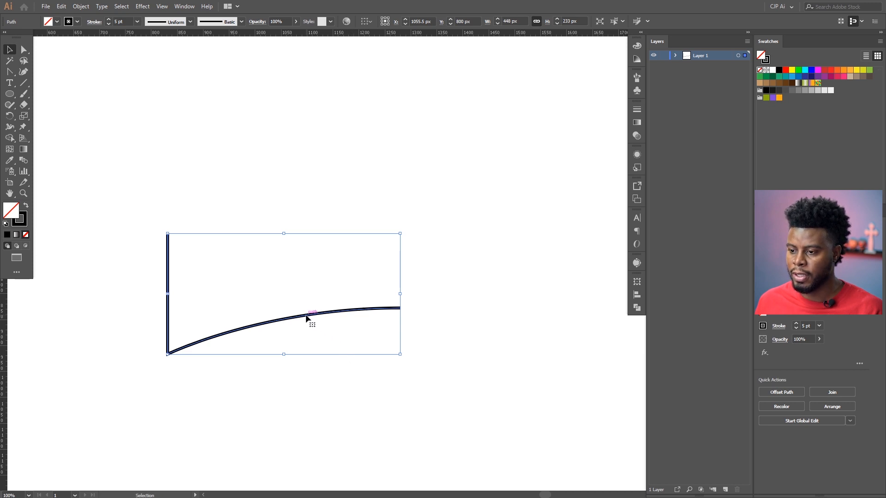
key(shift+c)
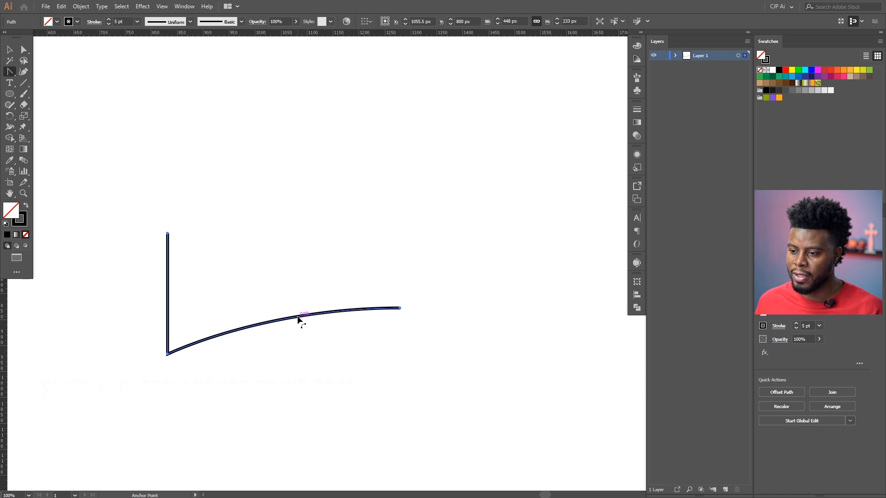
click(299, 319)
key(ctrl)
key(ctrl+c)
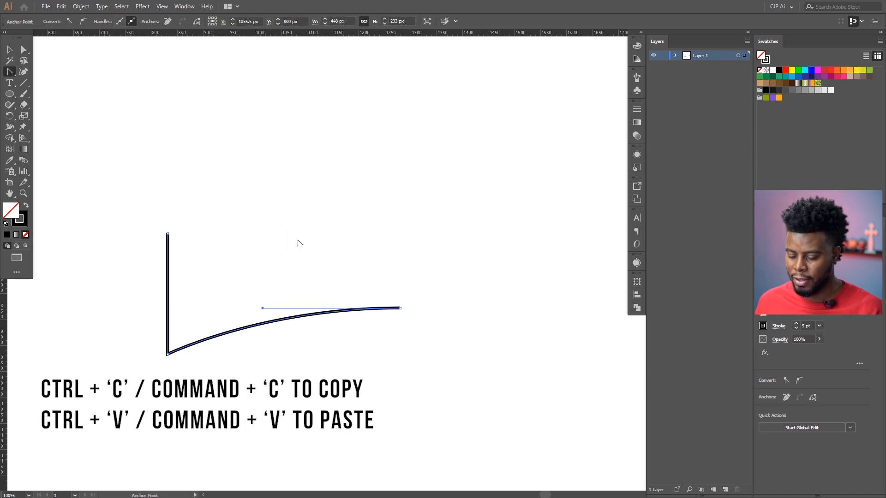
key(ctrl+v)
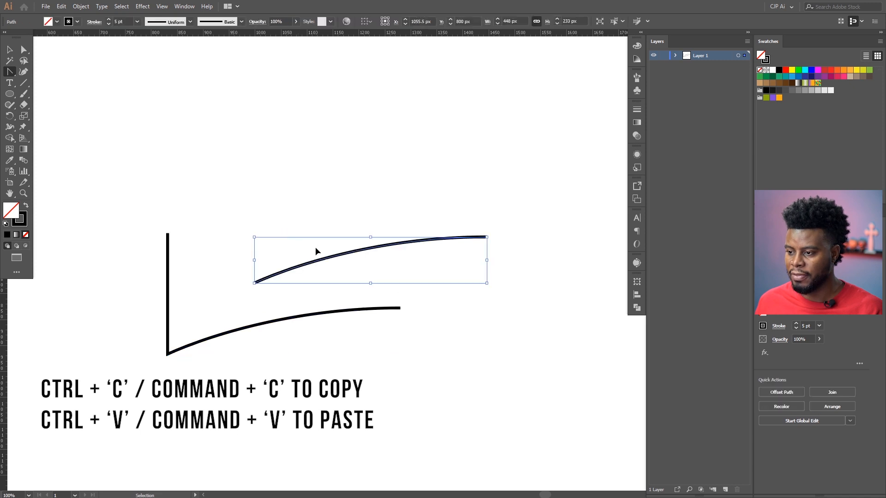
Move the pasted curve so its left end meets the upper end of the vertical line, and deselect it
drag(367, 250, 356, 238)
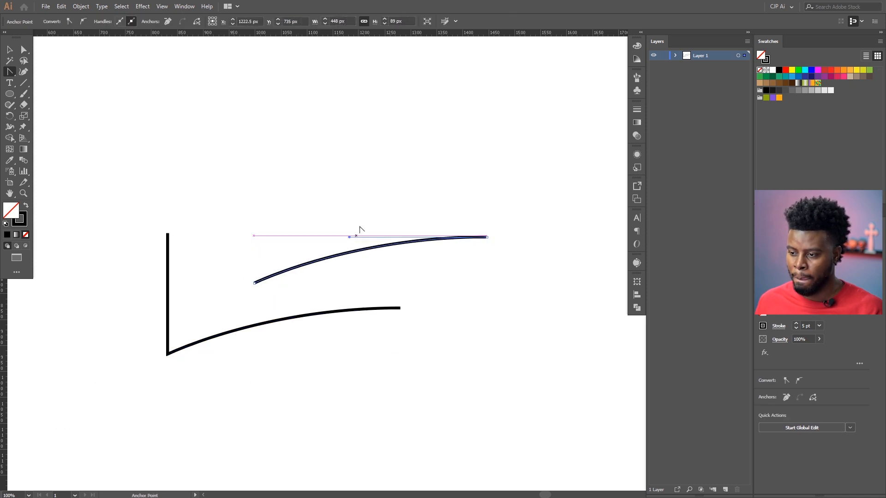
key(v)
drag(393, 246, 307, 194)
click(267, 160)
Examine how the copied curve meets the upper end of the vertical line
key(z)
drag(137, 204, 196, 269)
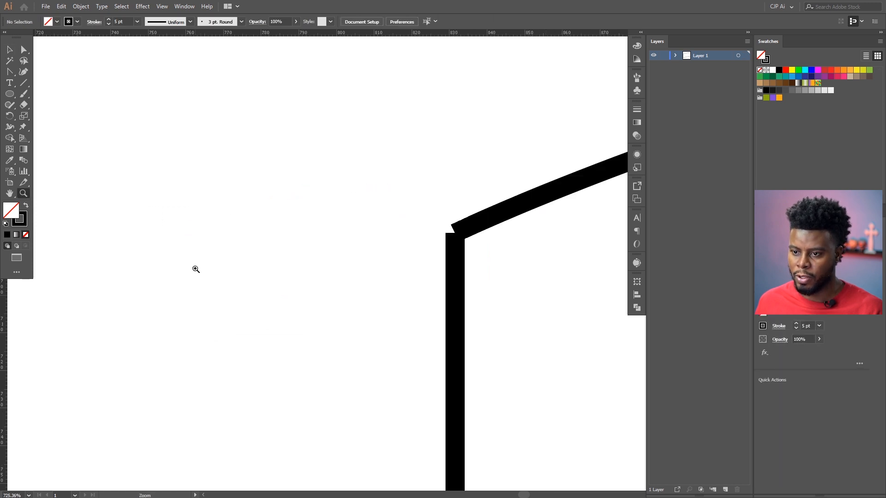
alt+click(433, 245)
alt+click(434, 244)
drag(418, 318, 484, 399)
scroll(409, 323, up, 3)
alt+click(409, 283)
scroll(411, 258, down, 4)
scroll(408, 256, right, 2)
scroll(379, 207, up, 2)
scroll(348, 209, right, 2)
scroll(343, 209, right, 2)
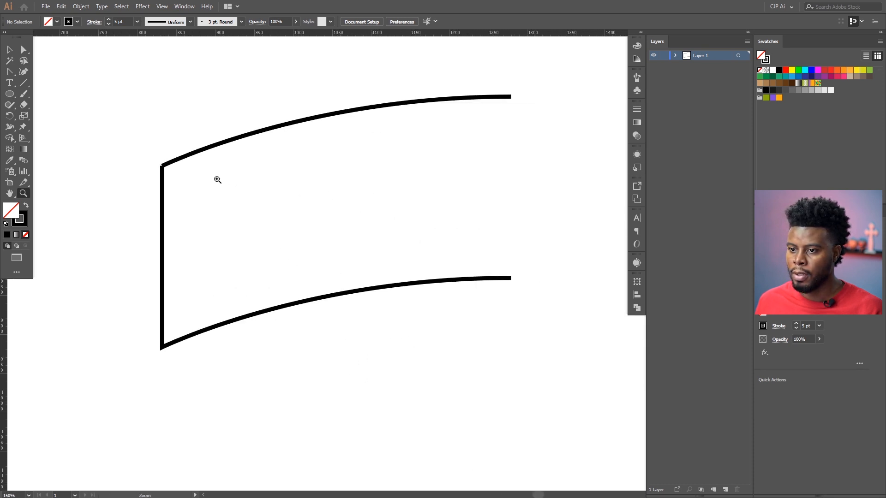
Join the upper curve and the original path into one path
key(v)
drag(122, 113, 299, 369)
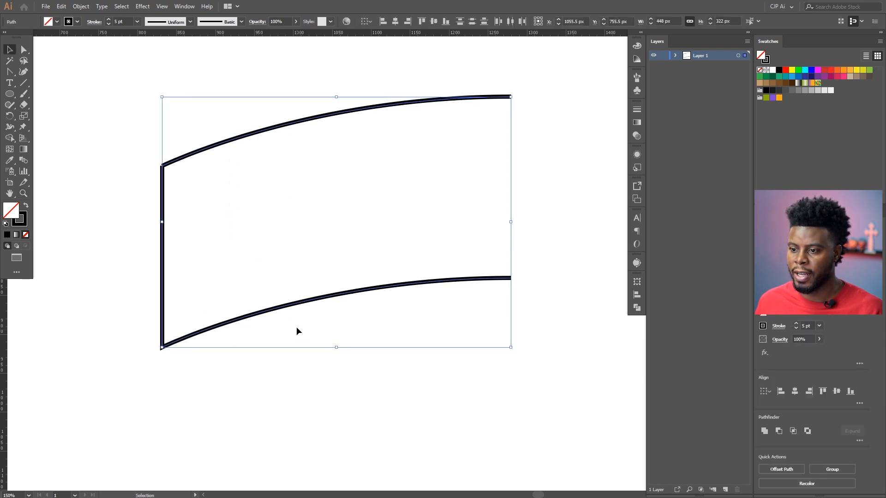
right_click(296, 304)
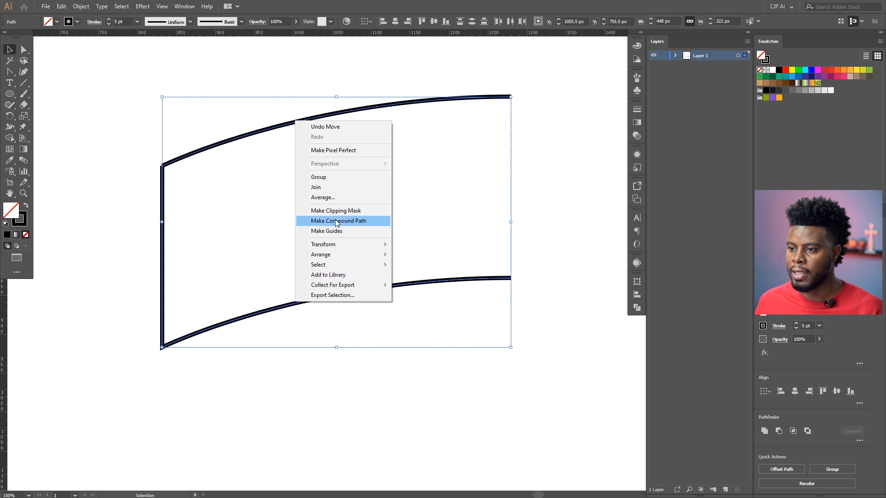
click(328, 189)
click(301, 184)
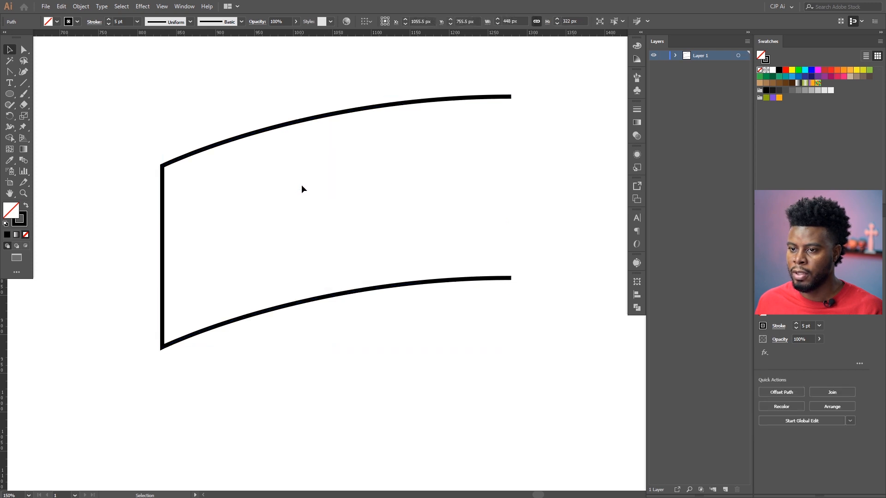
Examine the upper and lower left corners of the joined path
key(z)
drag(115, 157, 225, 223)
scroll(407, 249, down, 4)
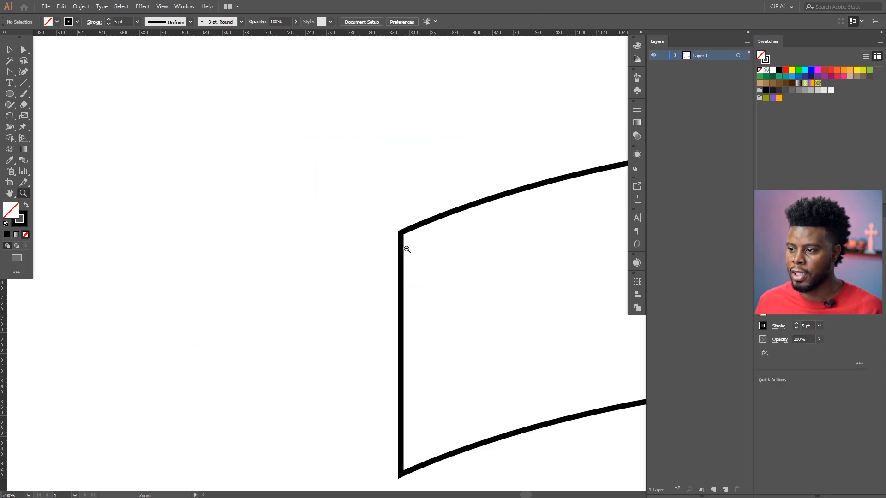
scroll(373, 388, down, 3)
scroll(461, 415, up, 5)
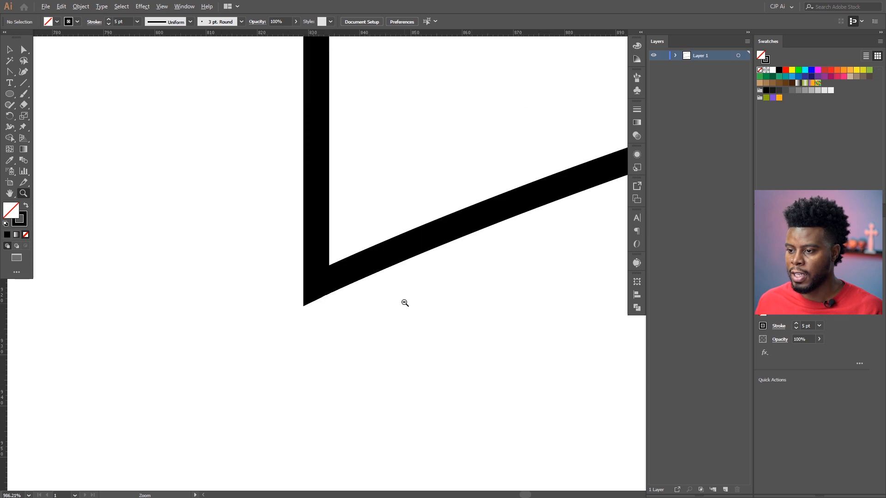
scroll(405, 303, down, 8)
scroll(424, 264, right, 2)
scroll(379, 239, up, 1)
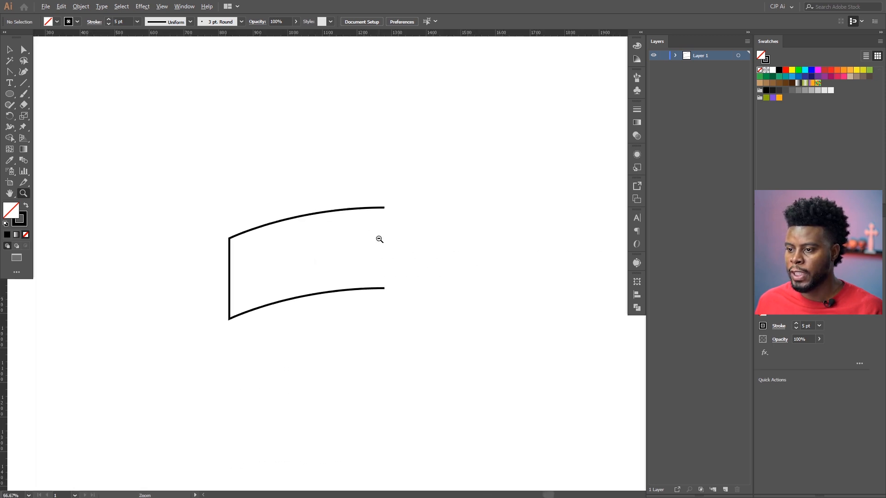
scroll(379, 239, right, 2)
scroll(379, 240, up, 1)
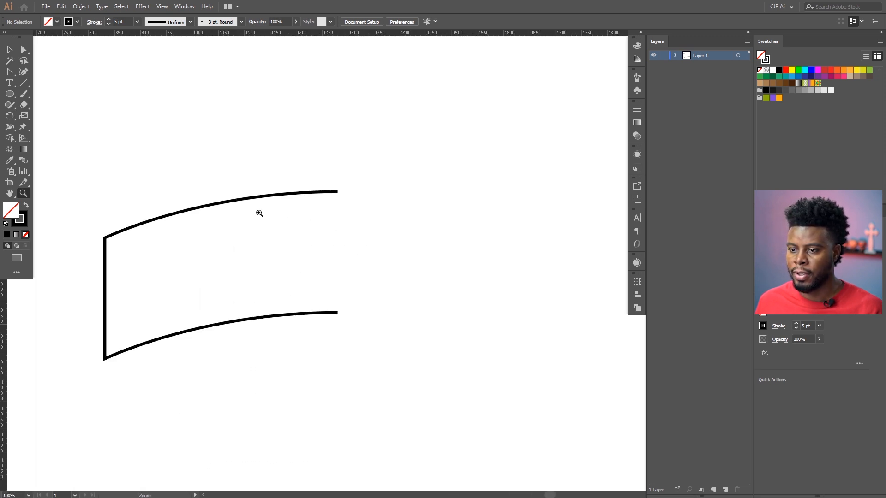
Copy the joined half-band path and paste it in place over the original
key(v)
click(243, 200)
key(a)
key(v)
key(ctrl)
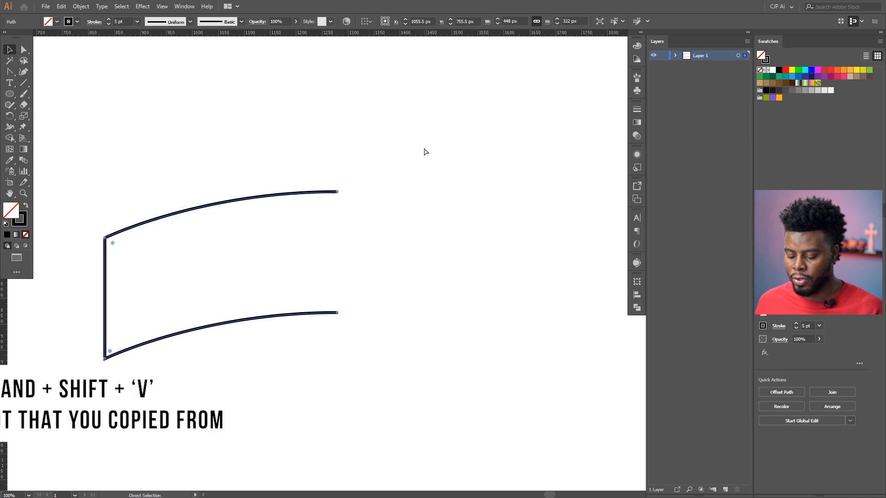
key(ctrl+shift+v)
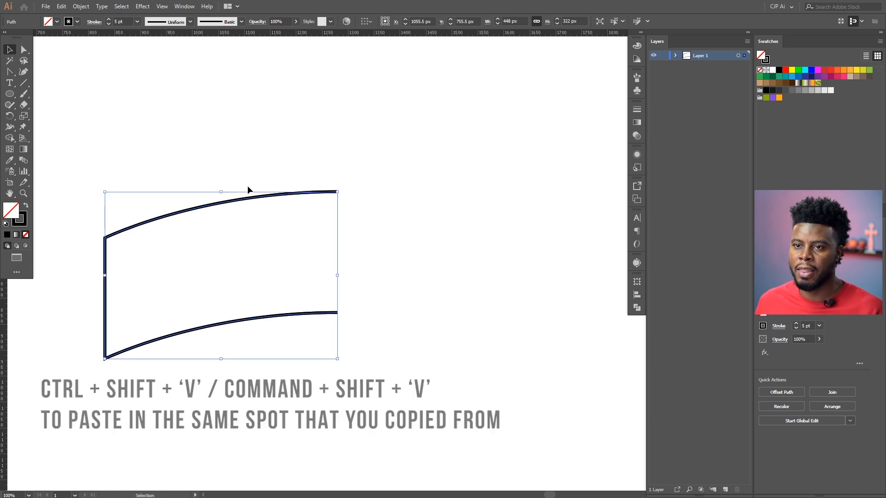
Reflect the pasted half across the vertical axis and move it to the right so both halves' open ends meet
click(81, 7)
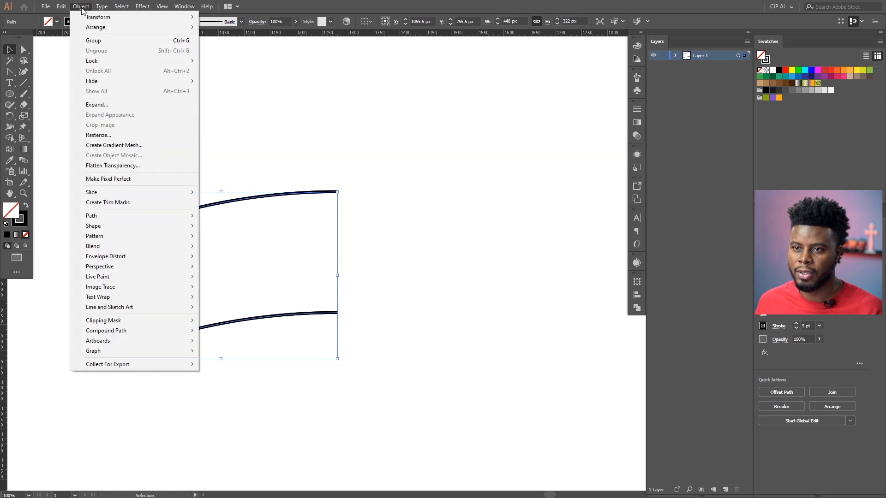
mouse_move(177, 21)
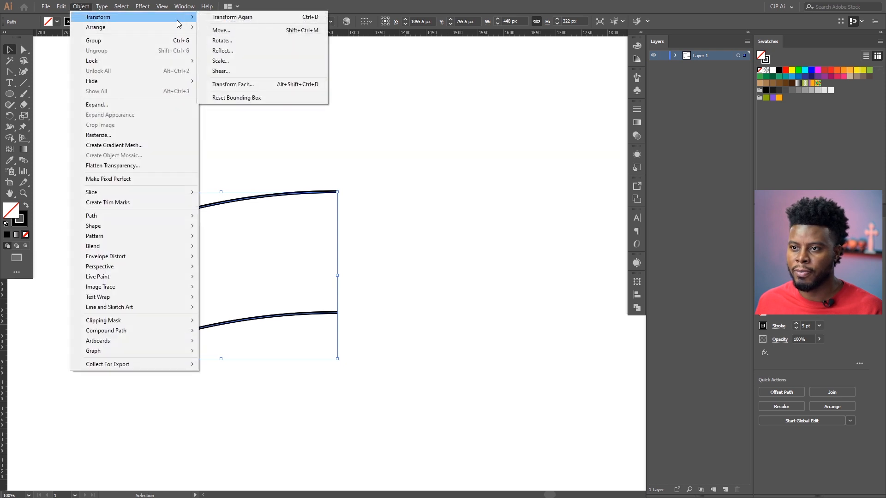
click(237, 51)
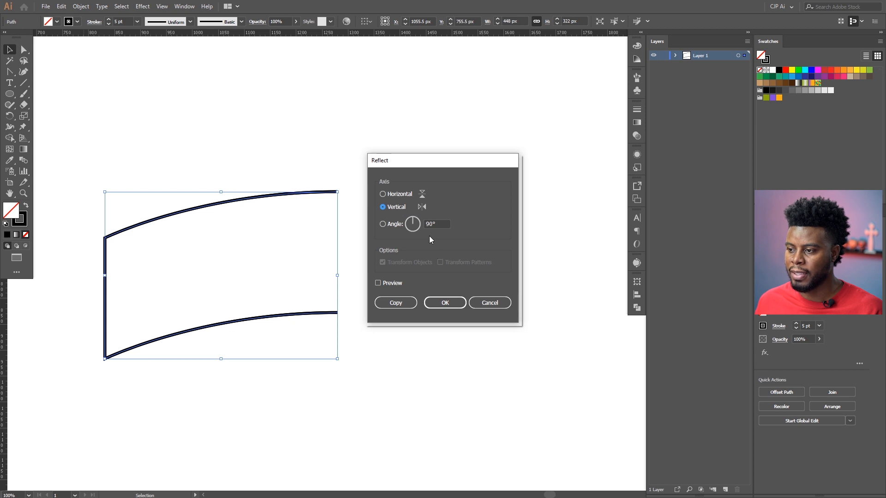
click(452, 301)
drag(252, 211, 483, 218)
click(380, 170)
Join the left and right halves into one closed curved band
drag(448, 129, 249, 331)
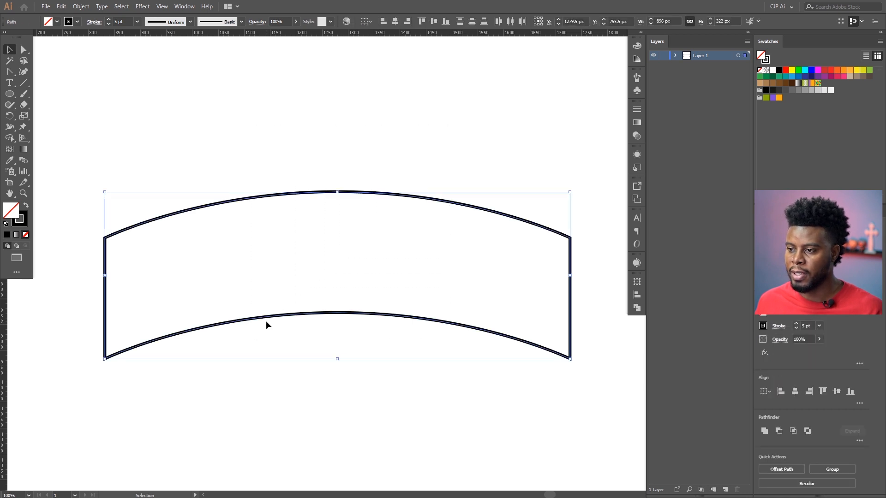
right_click(354, 196)
click(388, 260)
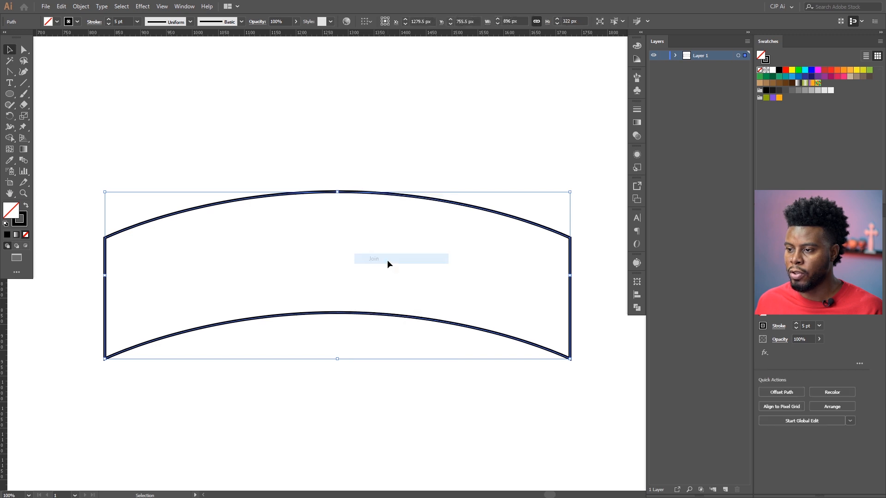
click(424, 181)
Try moving the joined band slightly and undo the move
drag(419, 198, 382, 200)
key(ctrl+z)
drag(419, 235, 395, 232)
Move the curved band down to the middle of the artboard and deselect it
scroll(395, 231, down, 2)
scroll(394, 231, down, 2)
scroll(394, 231, right, 3)
scroll(381, 212, up, 1)
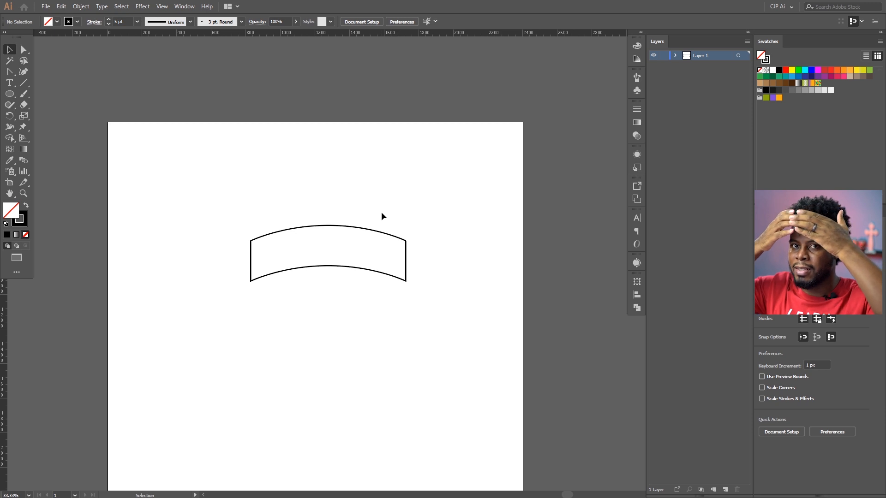
click(344, 227)
drag(344, 227, 334, 308)
click(297, 316)
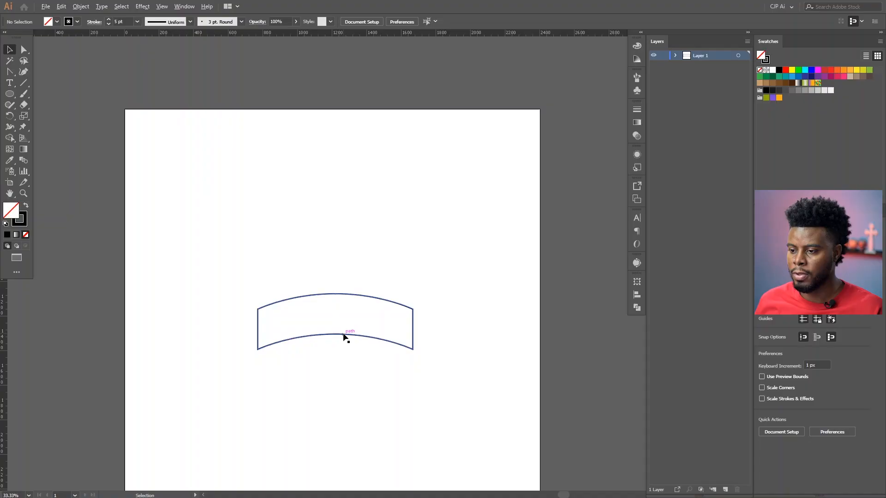
Start a Pen tool path just above the band's upper-left corner, at about X 761.5 px, Y 1142.5 px
scroll(344, 338, up, 4)
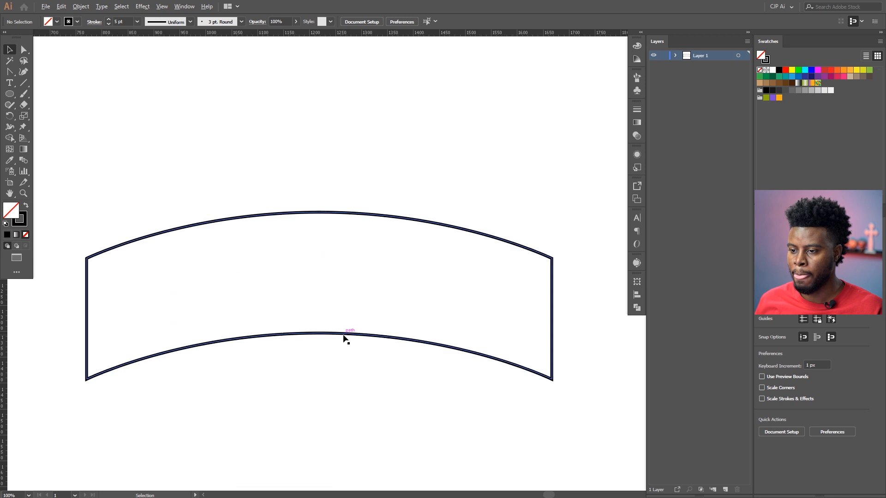
scroll(344, 339, down, 1)
scroll(340, 336, up, 3)
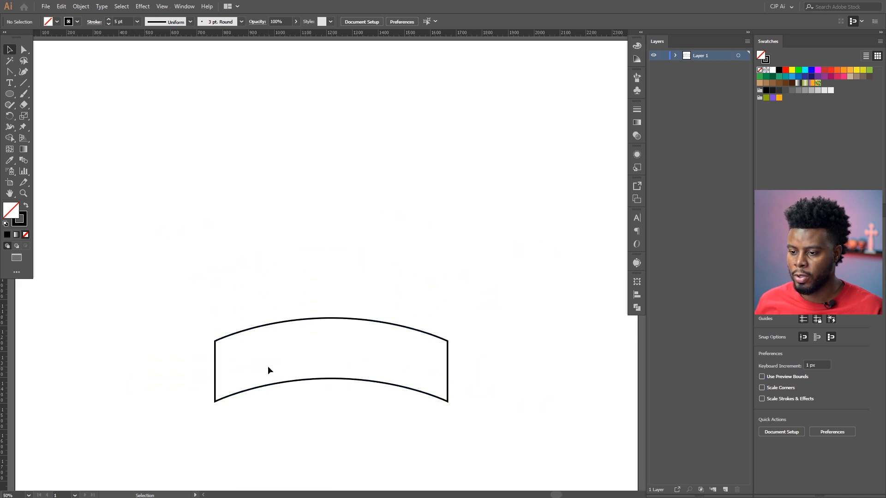
scroll(267, 366, up, 1)
scroll(234, 343, up, 1)
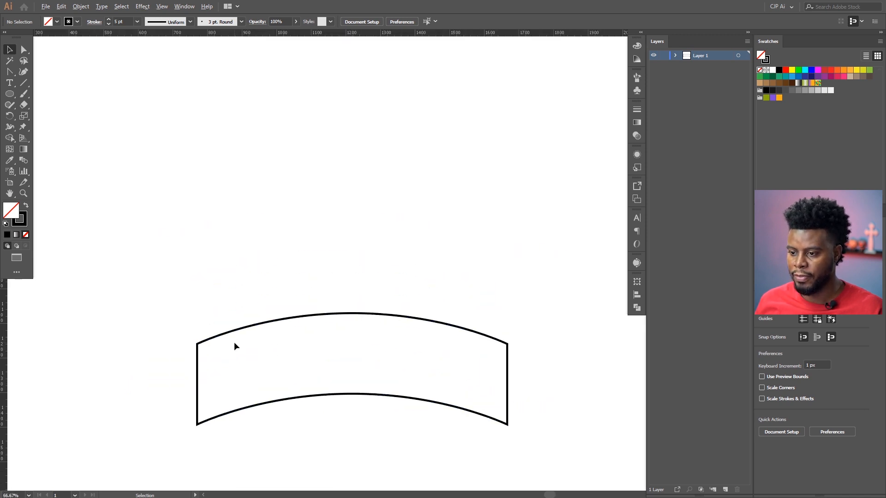
key(p)
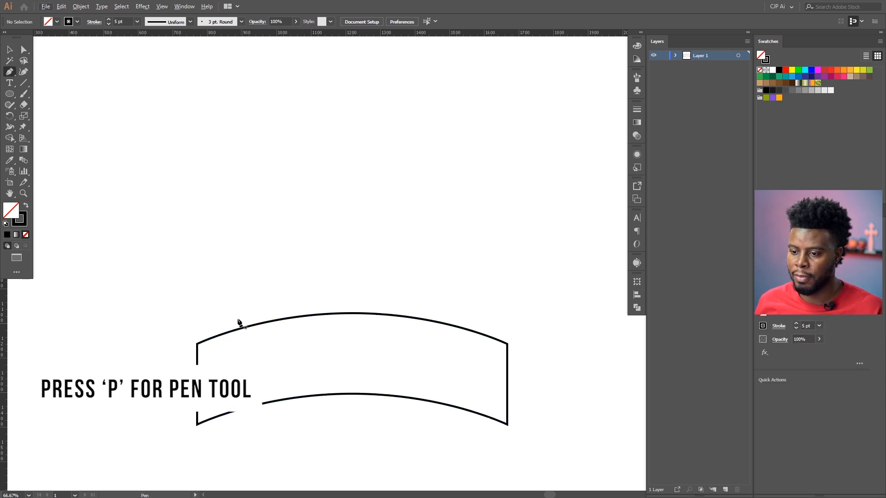
click(193, 339)
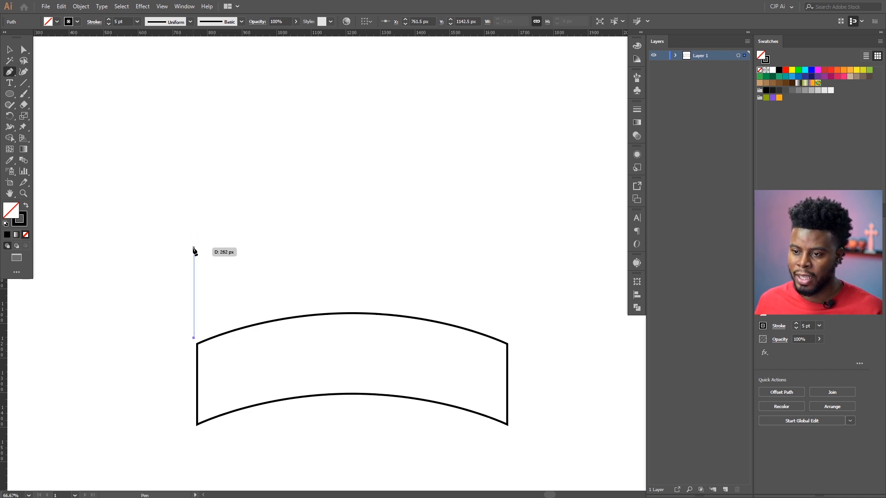
Try drawing the left puff above the band as a single wide curve, and undo the attempts
drag(227, 247, 267, 222)
key(ctrl+z)
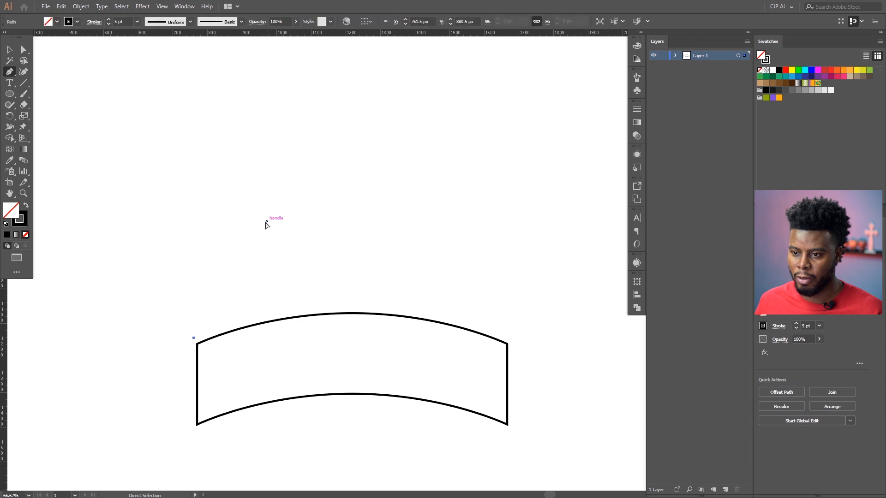
drag(195, 338, 240, 225)
mouse_move(298, 224)
mouse_down()
mouse_move(375, 230)
mouse_move(344, 223)
mouse_move(383, 266)
mouse_move(369, 213)
mouse_up()
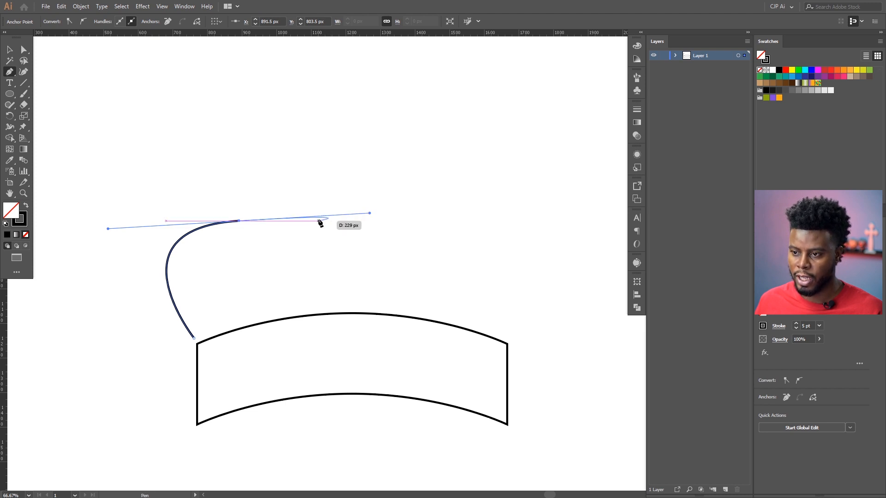
key(ctrl+z)
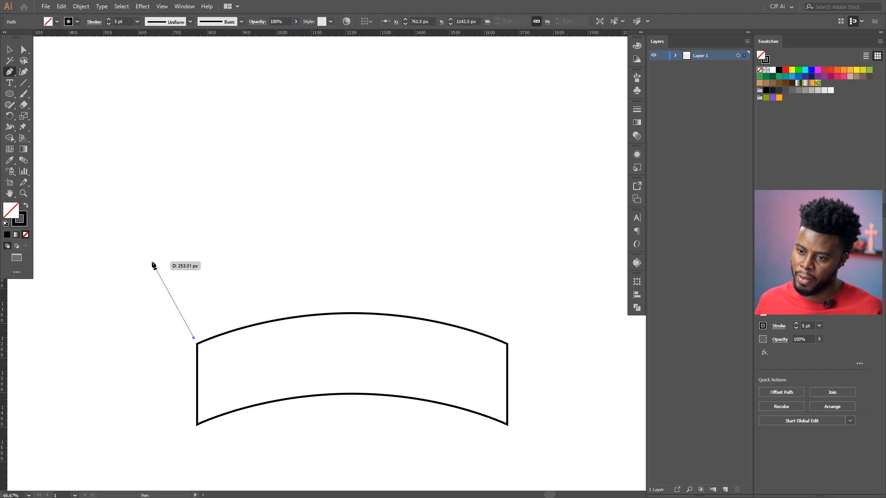
Draw the left puff in two curved segments, with anchors at about X 638.5, Y 903.5 px and X 895.5, Y 784.5 px
drag(152, 255, 168, 204)
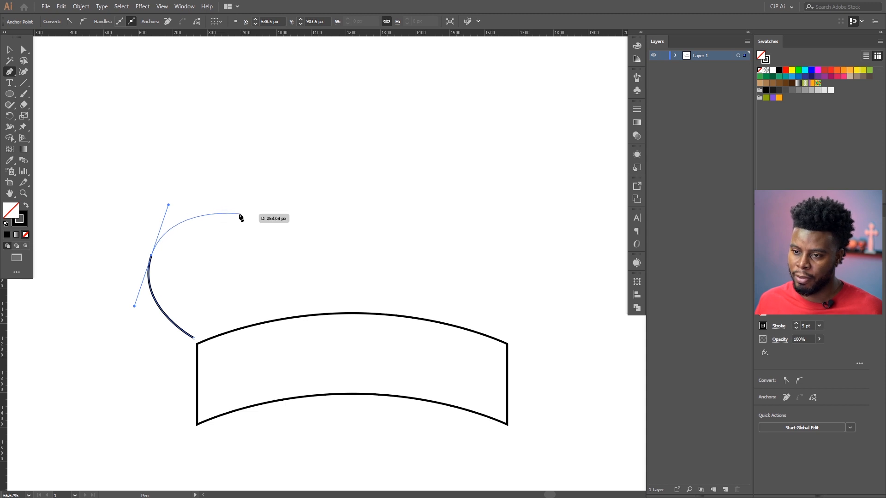
click(240, 214)
scroll(238, 216, up, 2)
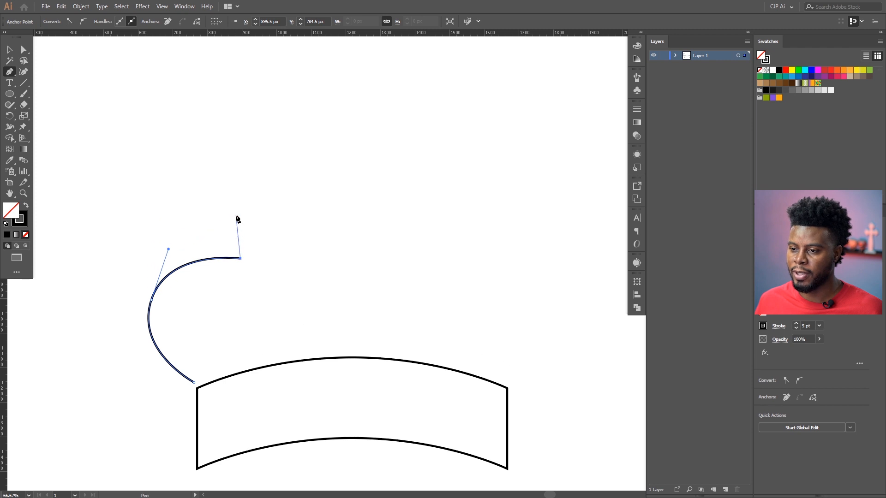
scroll(241, 221, up, 1)
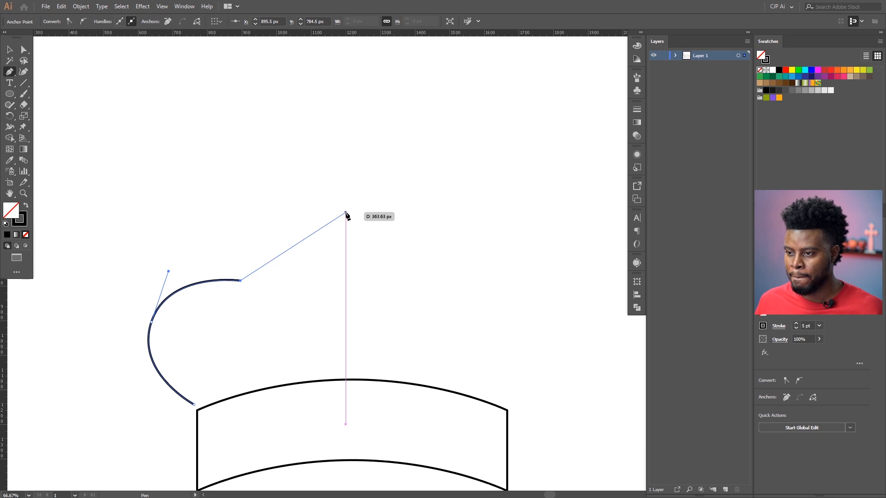
Draw the left half of the top puff as a curve to about X 1200.5, Y 586.5 px, and end the open path
drag(346, 214, 463, 213)
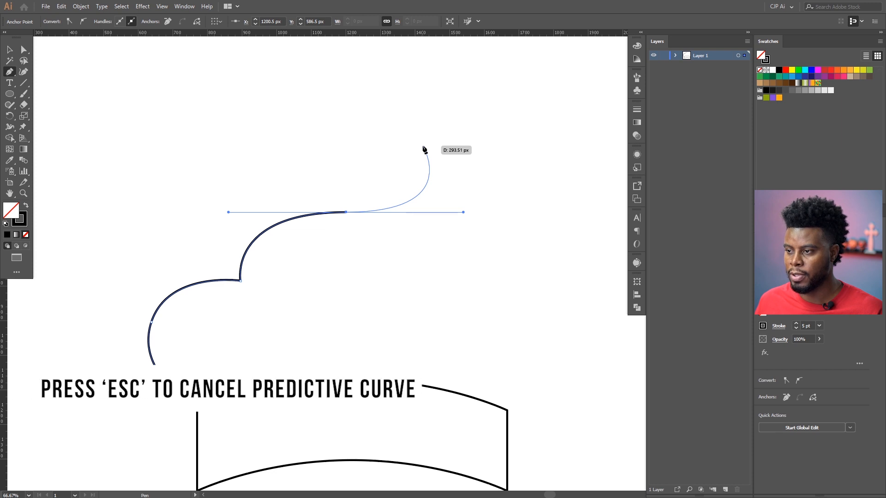
key(Escape)
scroll(401, 202, down, 1)
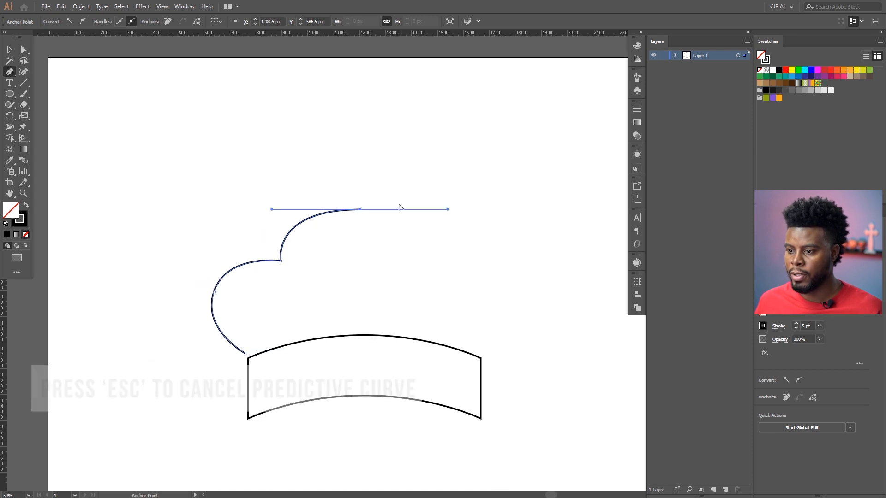
click(381, 179)
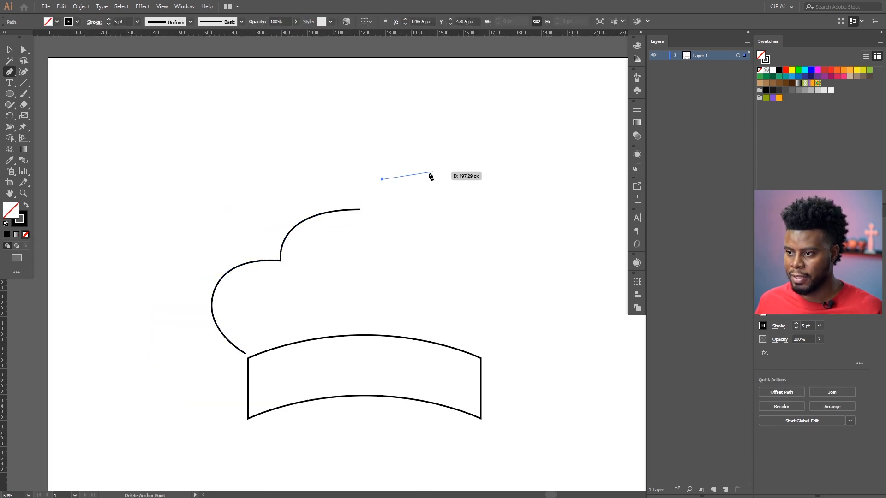
key(ctrl+z)
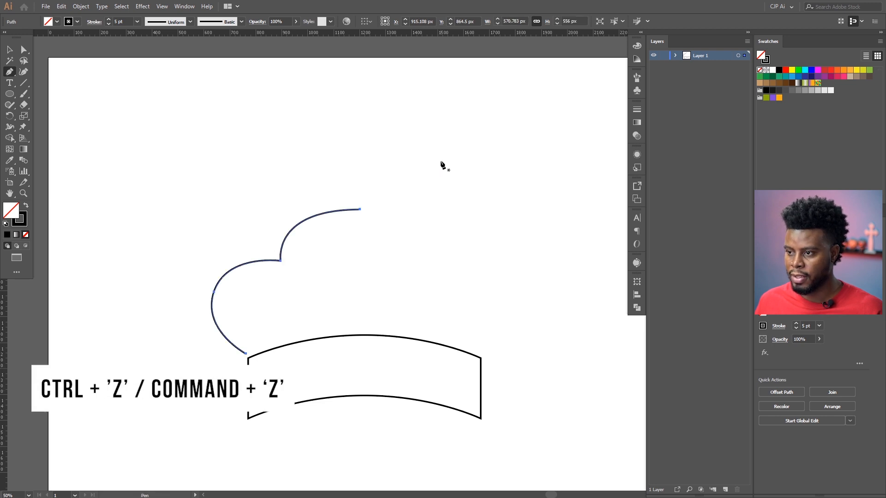
Reflect a copy of the half outline across the vertical axis and move it right until the top ends meet
key(v)
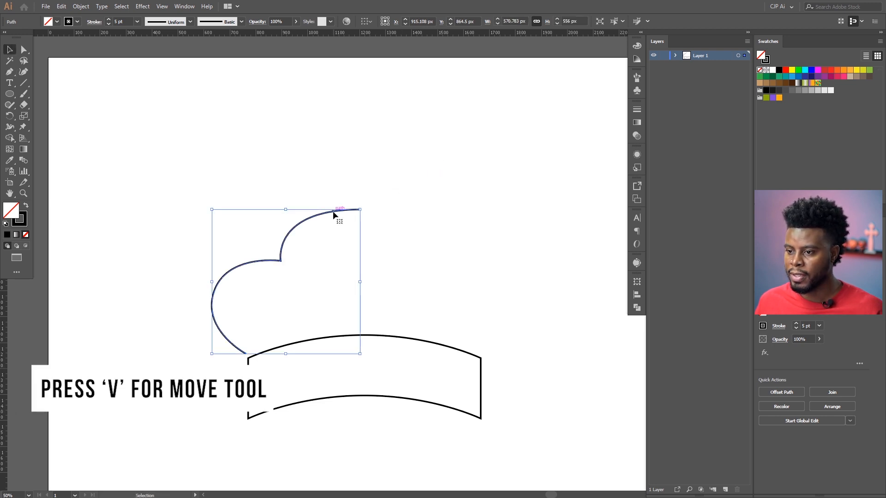
key(a)
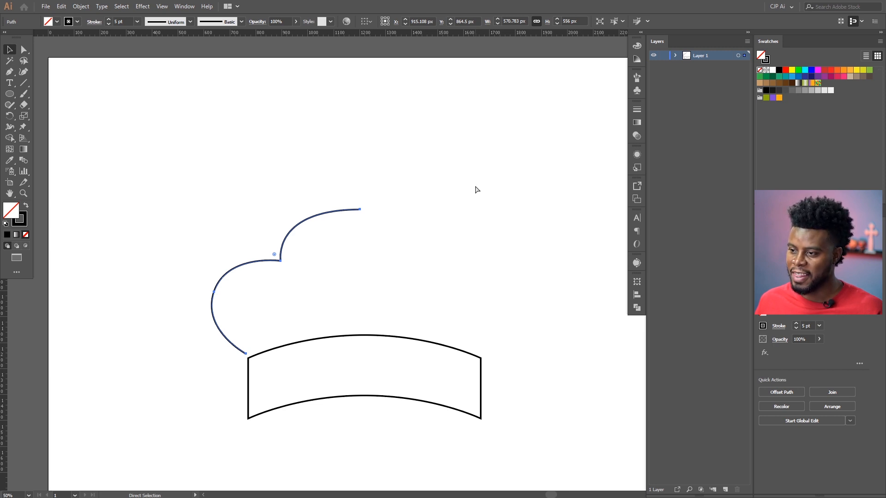
key(ctrl+shift+v)
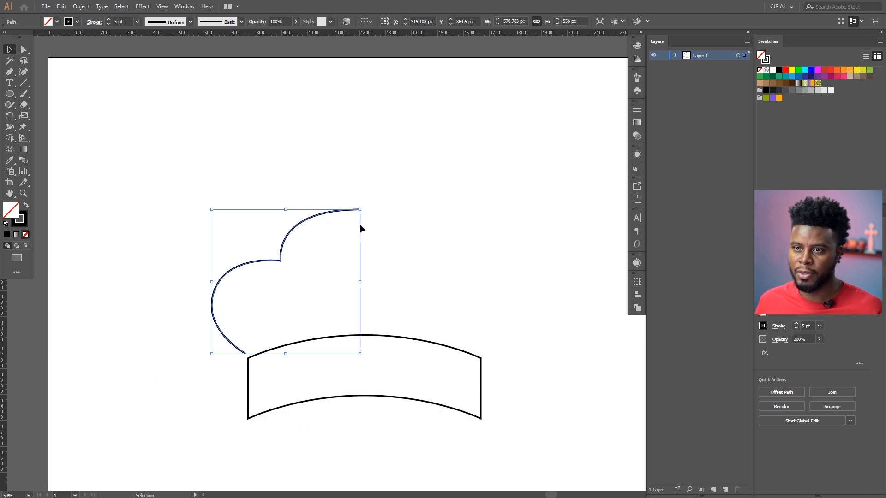
click(86, 9)
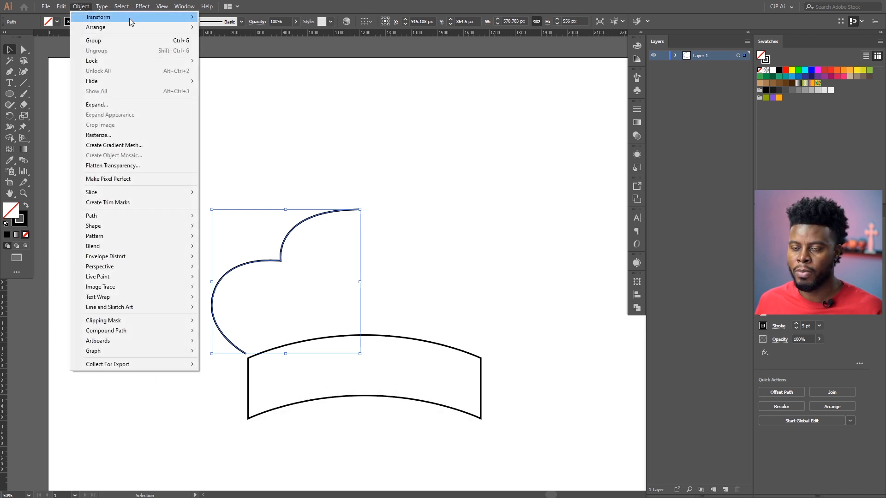
mouse_move(124, 17)
click(241, 54)
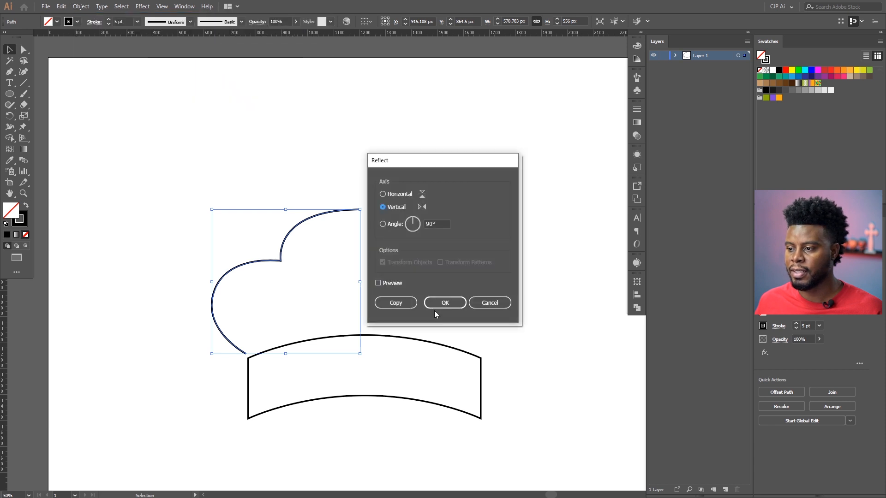
click(445, 303)
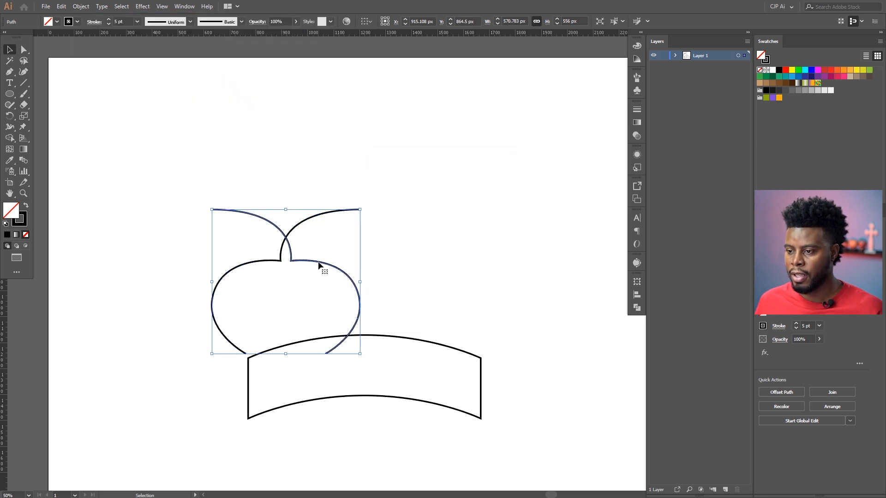
drag(322, 264, 466, 266)
Select both outline halves and join them where they meet at the top centre
click(378, 141)
drag(298, 164, 411, 243)
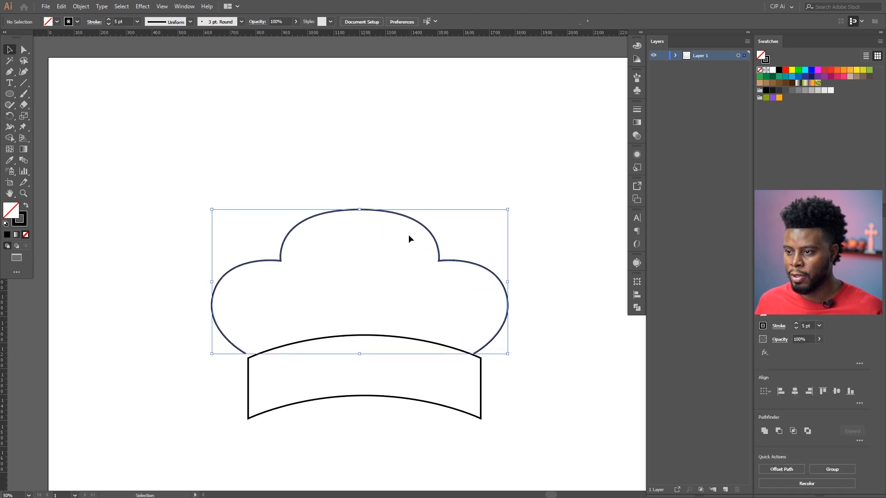
right_click(396, 216)
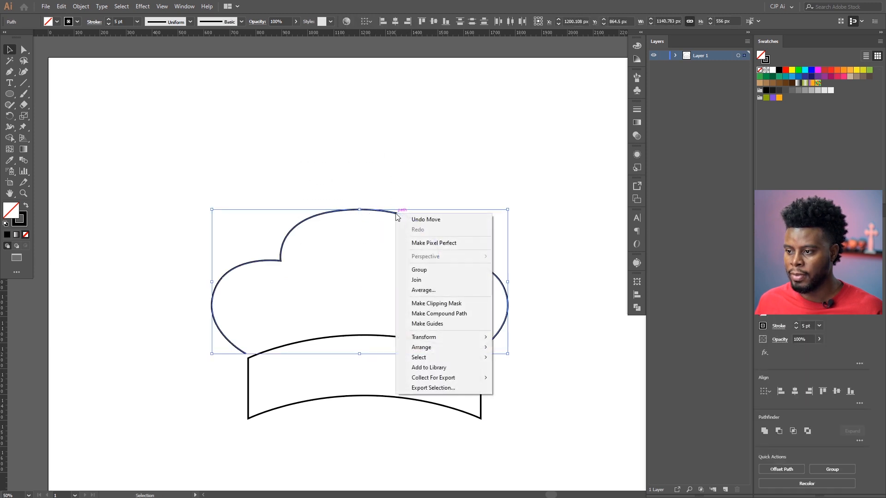
click(428, 281)
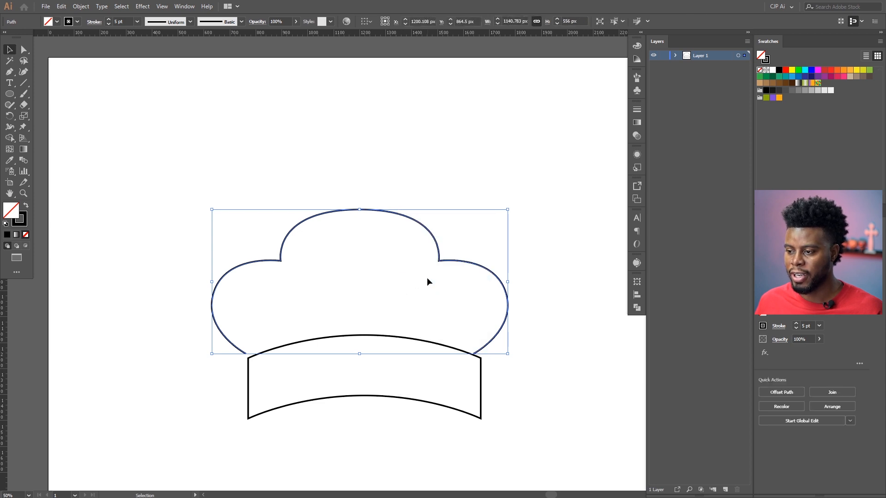
Align the joined puffy outline and the curved band on their horizontal centres, and deselect them
click(392, 150)
drag(406, 137, 344, 417)
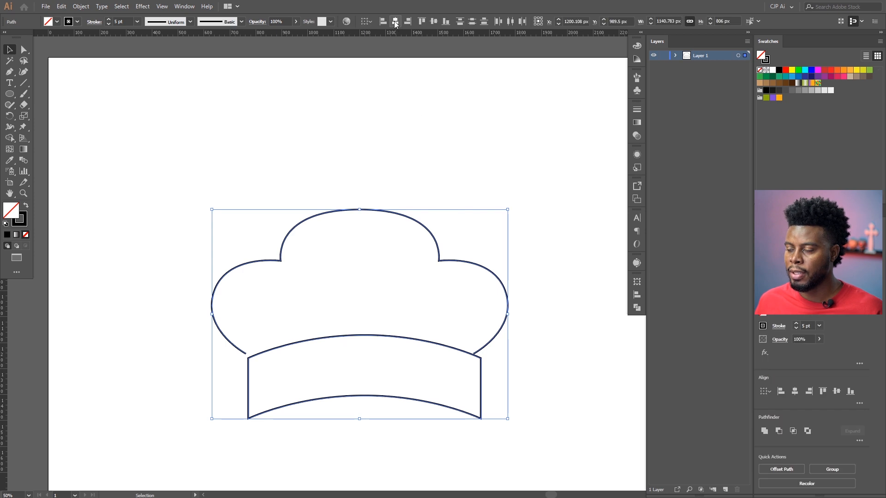
click(395, 21)
click(412, 144)
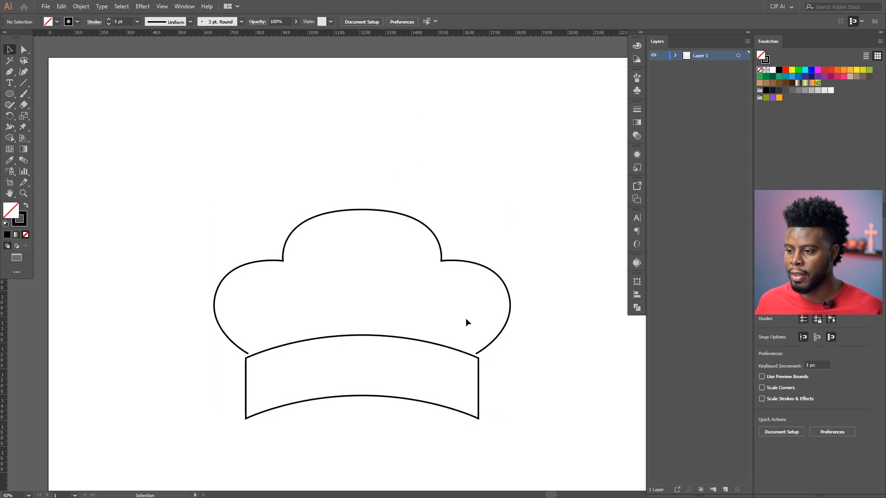
Enlarge the puffy outline proportionally to about 1181 × 576 px and centre it horizontally with the band
click(440, 244)
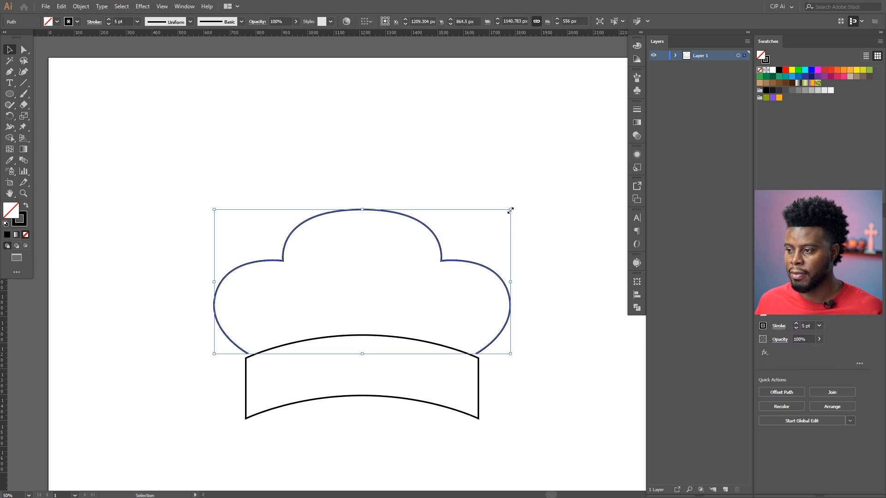
drag(511, 210, 522, 200)
drag(415, 156, 366, 447)
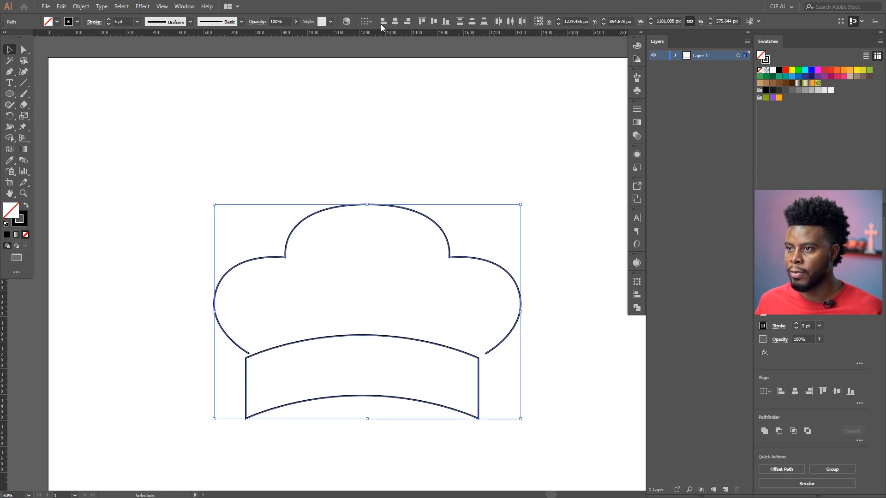
click(500, 326)
key(ctrl+equal)
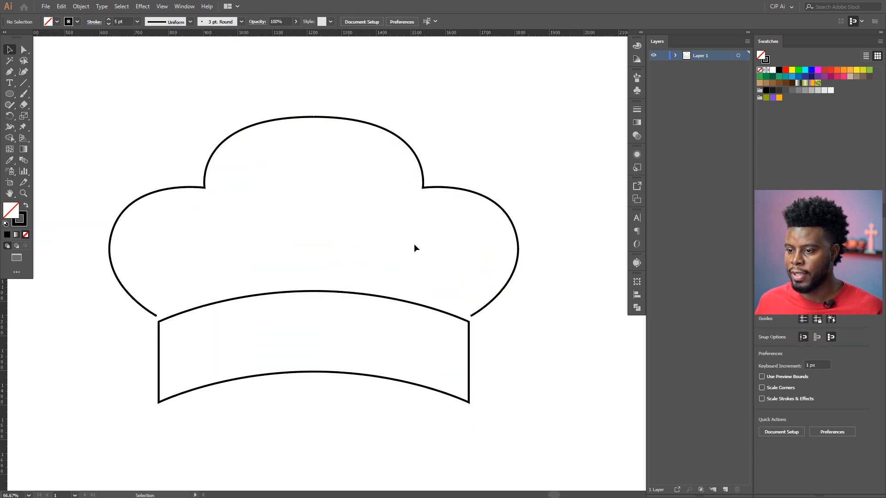
key(ctrl+minus)
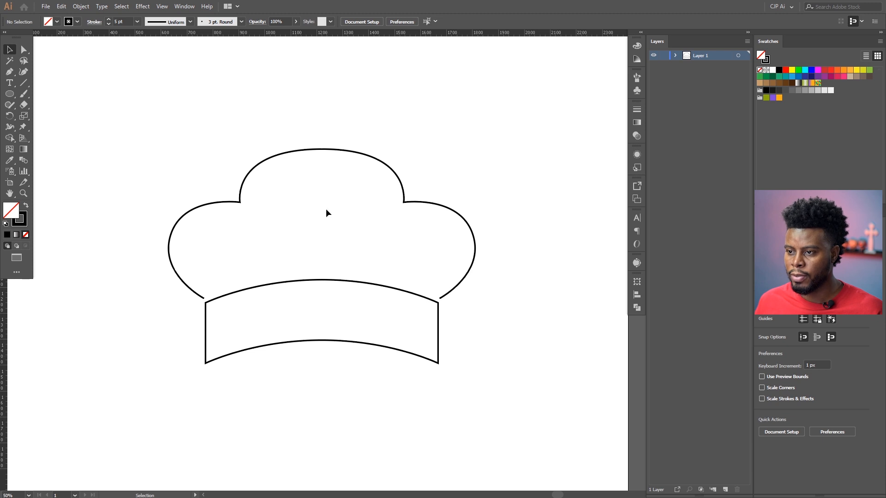
Join the puffy outline's open bottom ends to close it, and move the band down clear of it, to about Y 1428.5 px
click(322, 150)
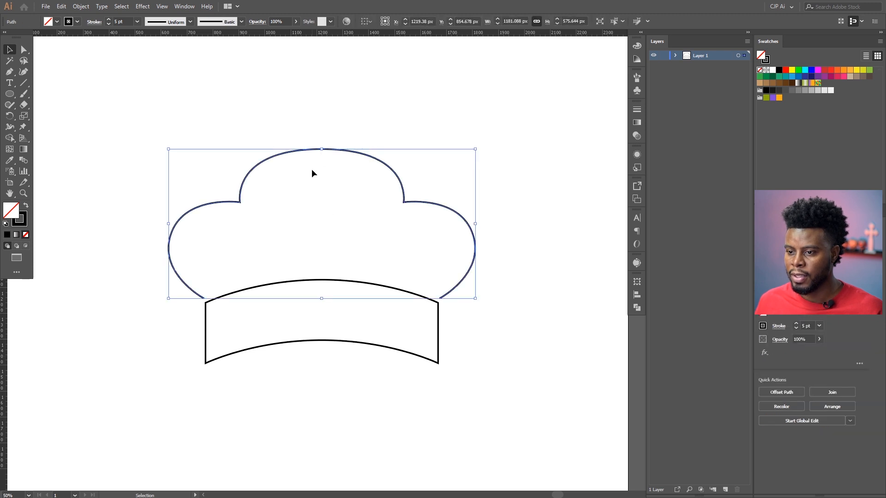
right_click(326, 153)
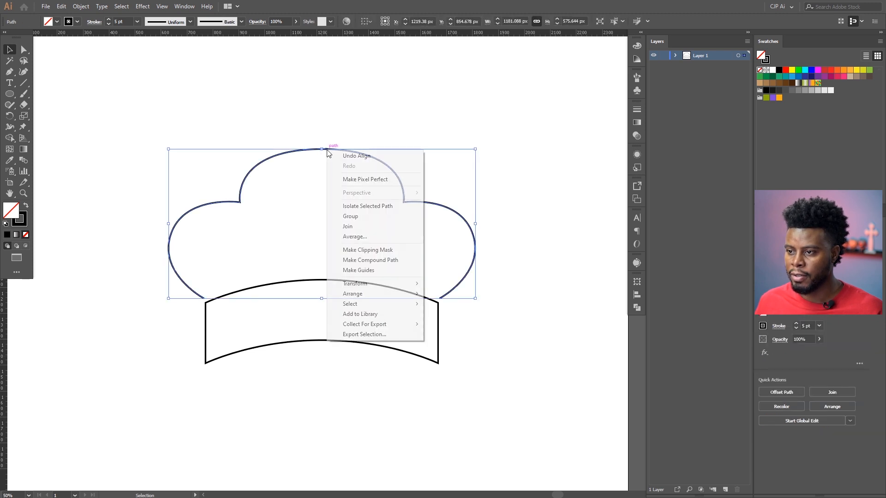
click(372, 228)
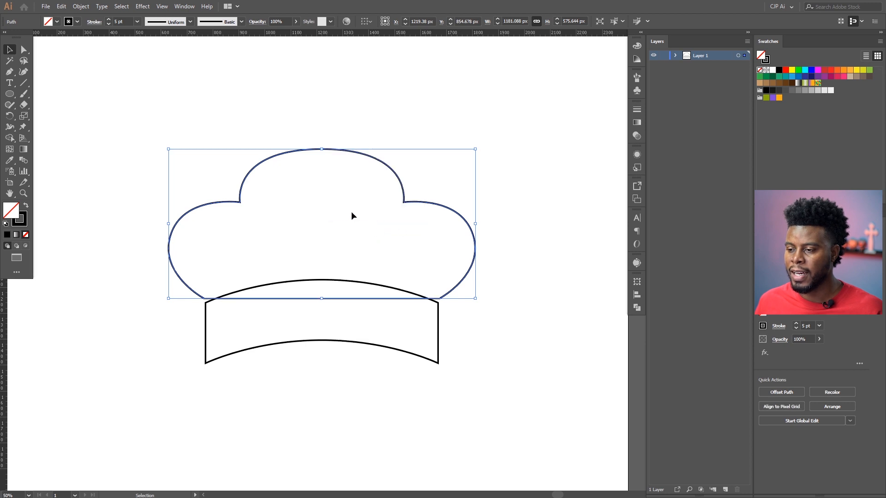
click(355, 215)
drag(436, 303, 436, 354)
click(371, 312)
Swap fill and stroke on both shapes so they have a solid black fill and no stroke
drag(393, 218, 290, 423)
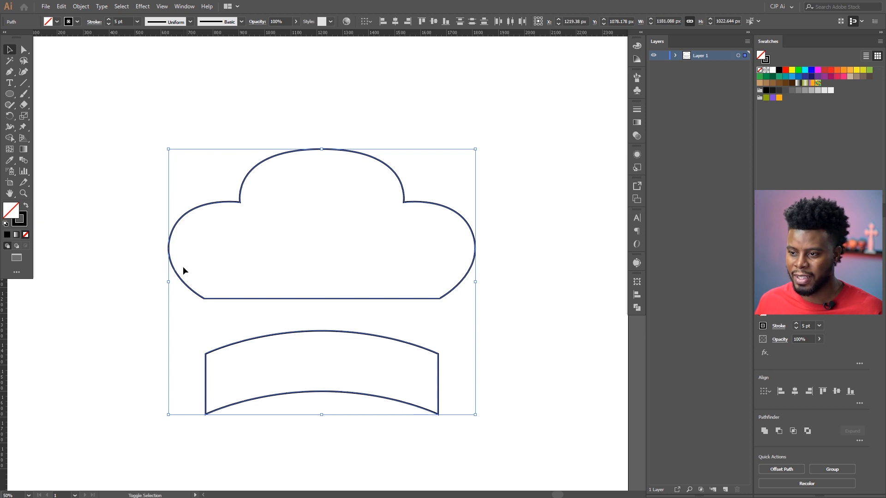
key(shift+x)
click(149, 137)
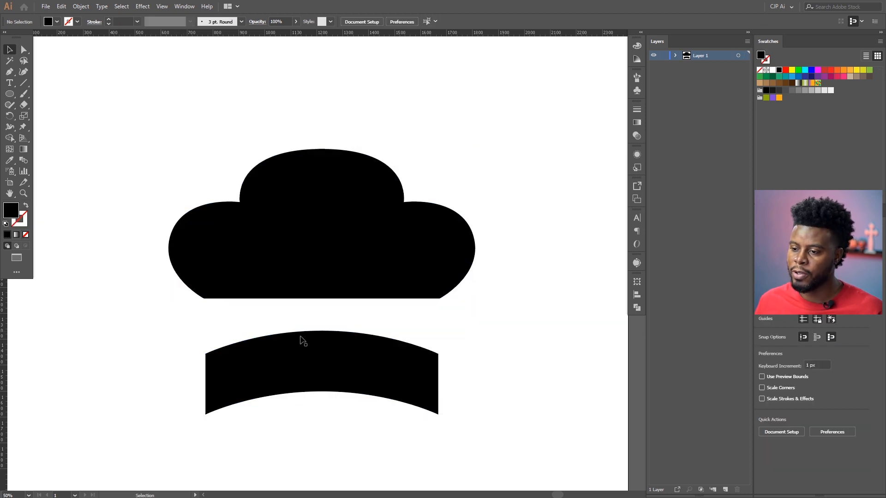
Change the curved band's fill to the dark brown swatch
click(321, 355)
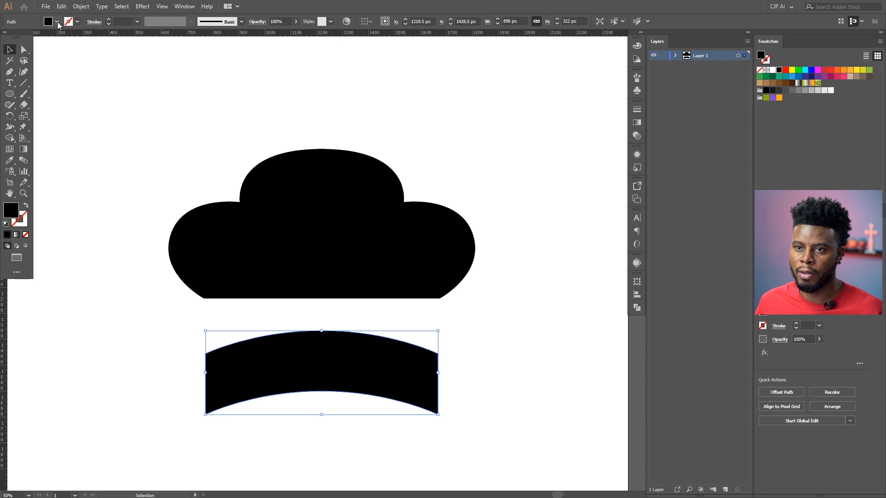
click(58, 22)
click(54, 50)
click(229, 143)
Move the brown band up against the puffy shape's base, to about X 1220, Y 1220.5 px
click(325, 366)
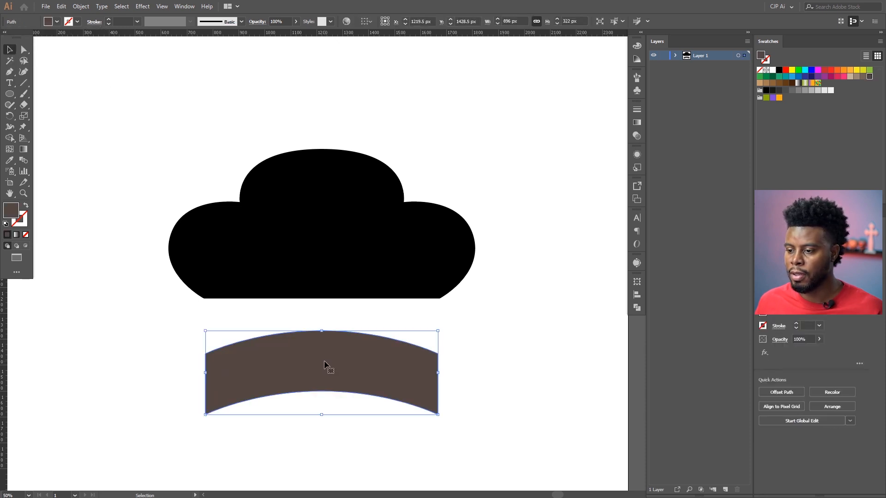
drag(323, 360, 322, 306)
scroll(325, 306, up, 3)
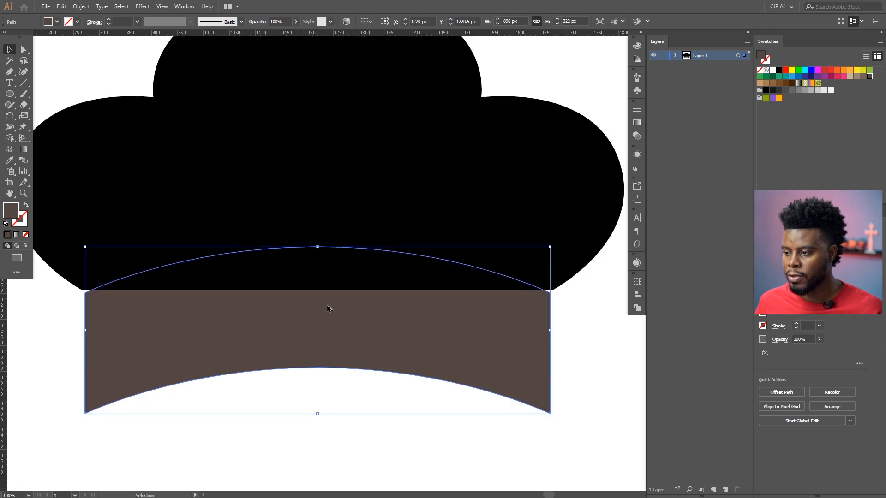
Enlarge the brown band proportionally to about 909 × 327 px and align both shapes on their horizontal centres
click(573, 281)
click(561, 284)
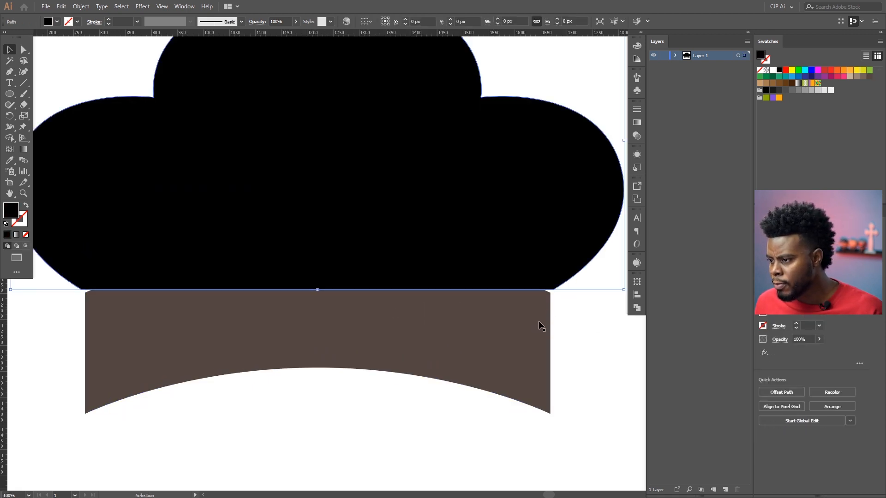
click(535, 324)
drag(551, 413, 557, 418)
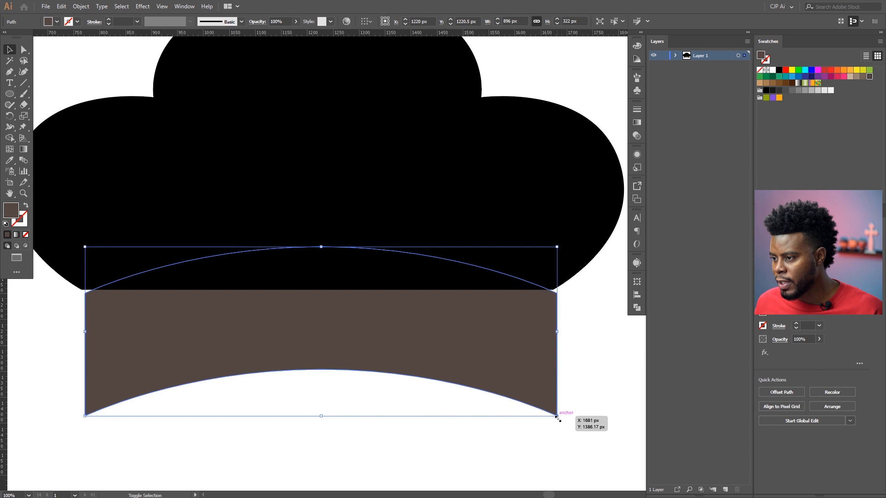
shift+click(318, 105)
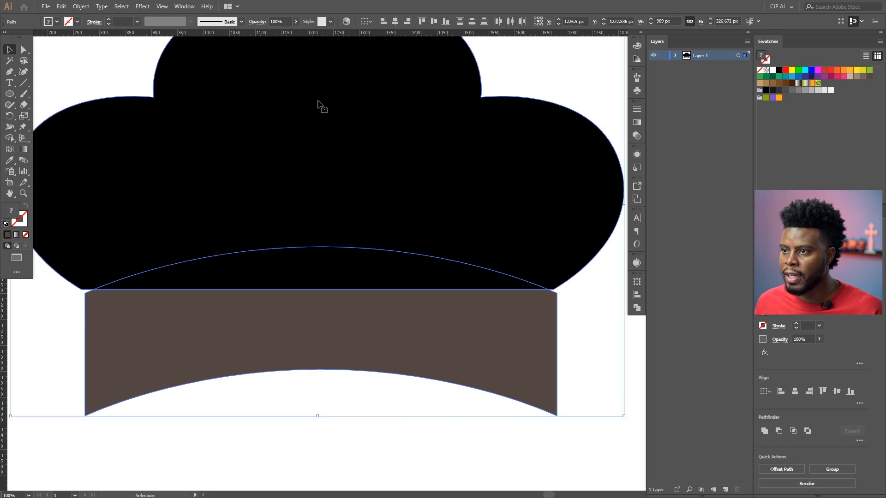
click(394, 23)
click(436, 448)
Enlarge the band slightly more from its lower-right corner and centre it horizontally with the puffy shape again
click(457, 353)
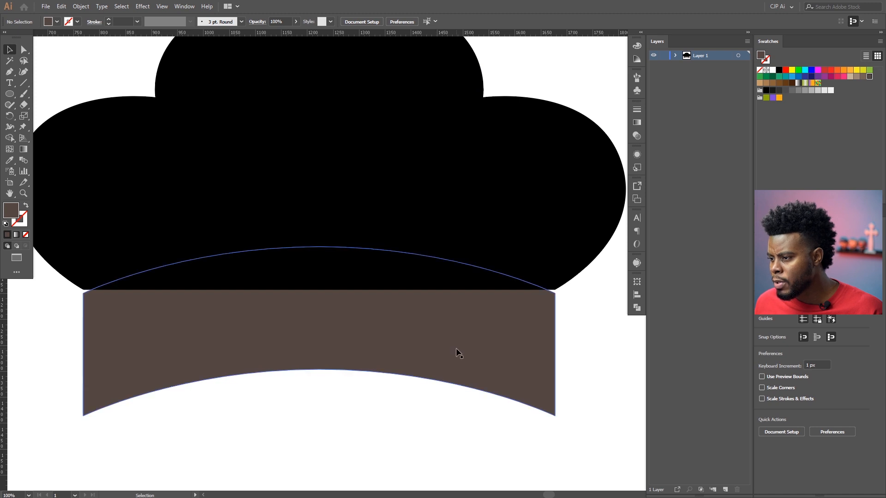
scroll(441, 365, down, 1)
click(565, 369)
click(475, 356)
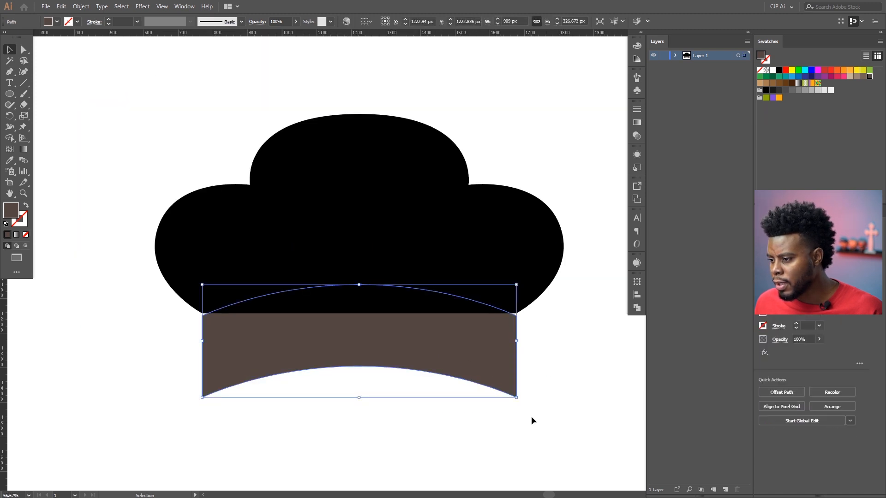
drag(516, 397, 519, 399)
click(492, 416)
click(347, 158)
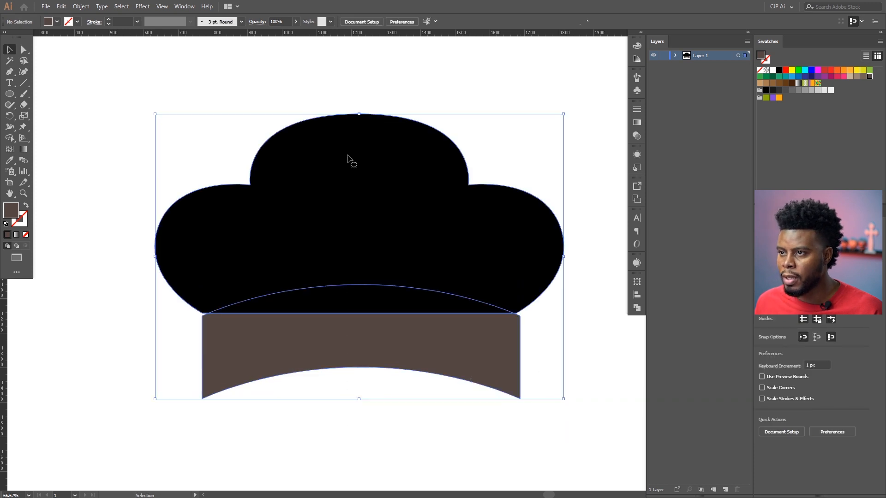
drag(410, 86, 301, 407)
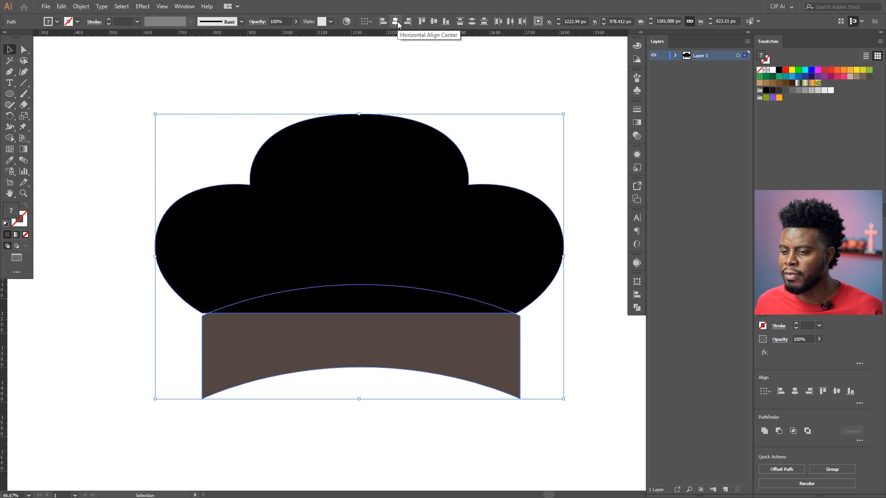
click(397, 22)
click(472, 107)
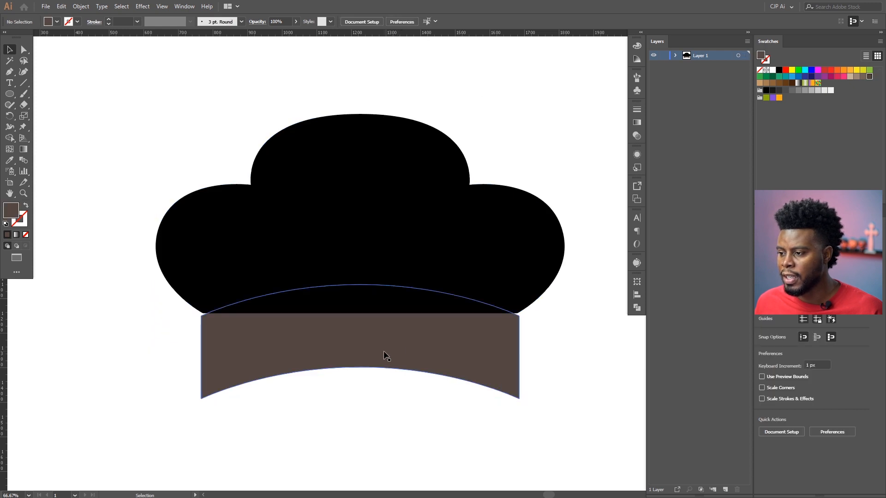
Nudge the brown band up to about Y 1218.7 px so its upper corners meet the puffy shape's base
scroll(386, 356, up, 1)
scroll(357, 330, right, 1)
scroll(356, 334, up, 3)
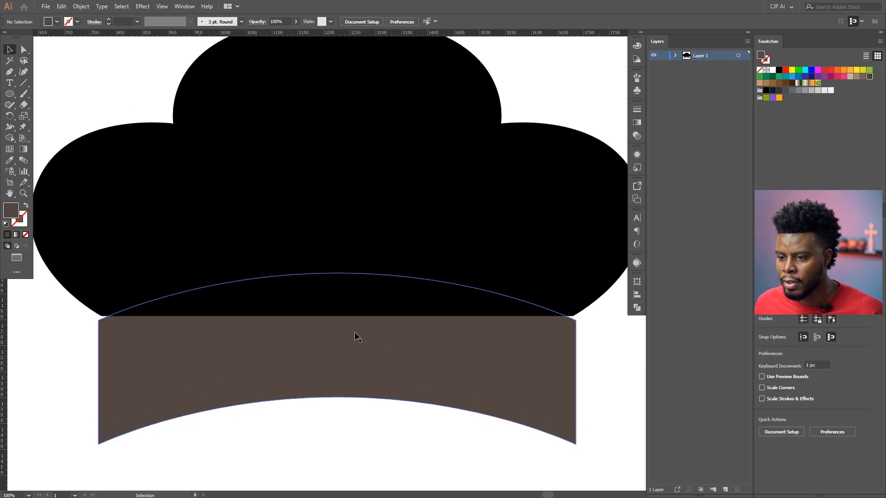
click(371, 407)
key(Up)
key(Up)
key(Up)
key(Up)
key(Up)
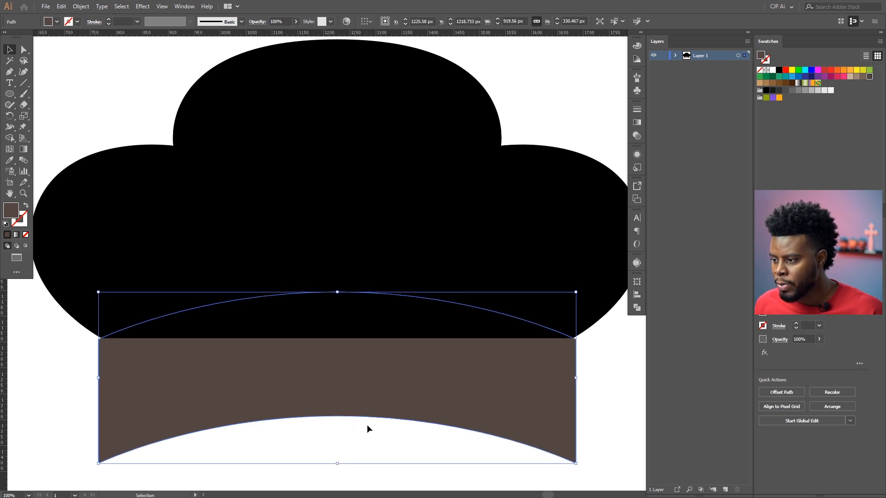
Examine closely how the band's upper-left corner meets the puffy shape, and check the whole hat
key(z)
drag(50, 321, 134, 367)
key(v)
click(370, 221)
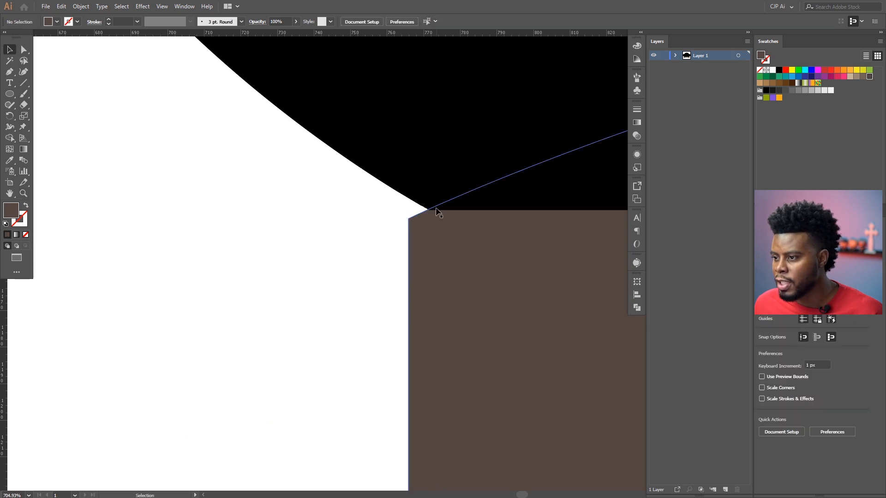
scroll(465, 229, down, 10)
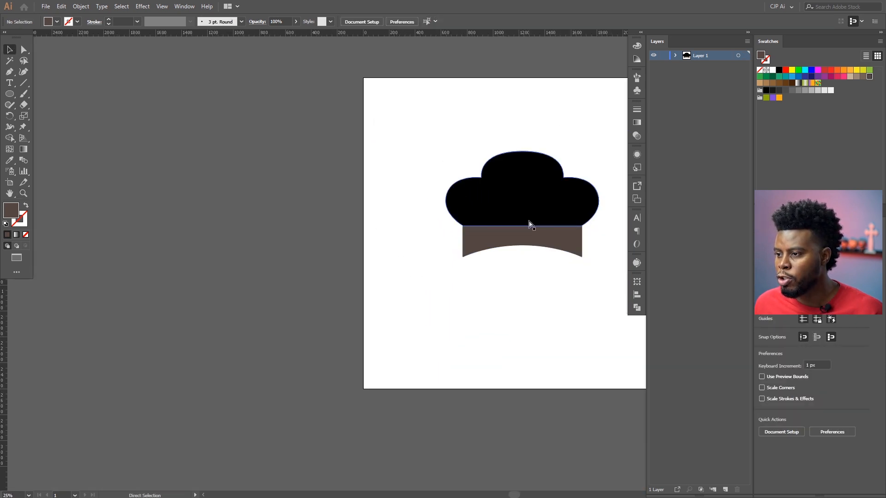
scroll(435, 194, right, 2)
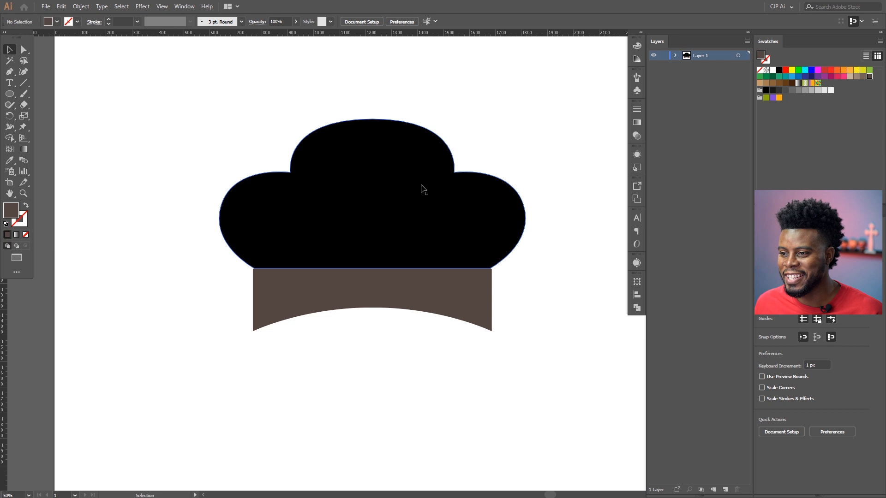
scroll(420, 192, up, 1)
scroll(423, 193, up, 2)
scroll(368, 293, up, 1)
scroll(369, 293, down, 1)
scroll(369, 295, down, 3)
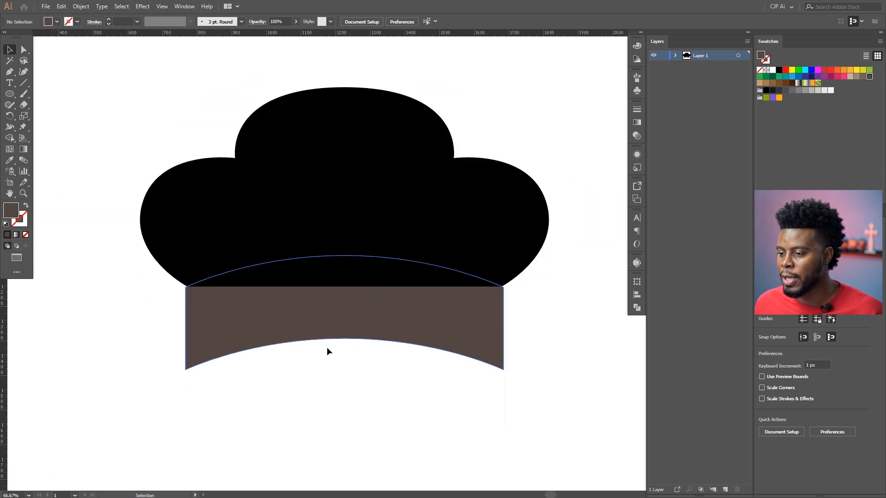
Bring the brown band forward so it sits in front of the black puffy shape
click(370, 315)
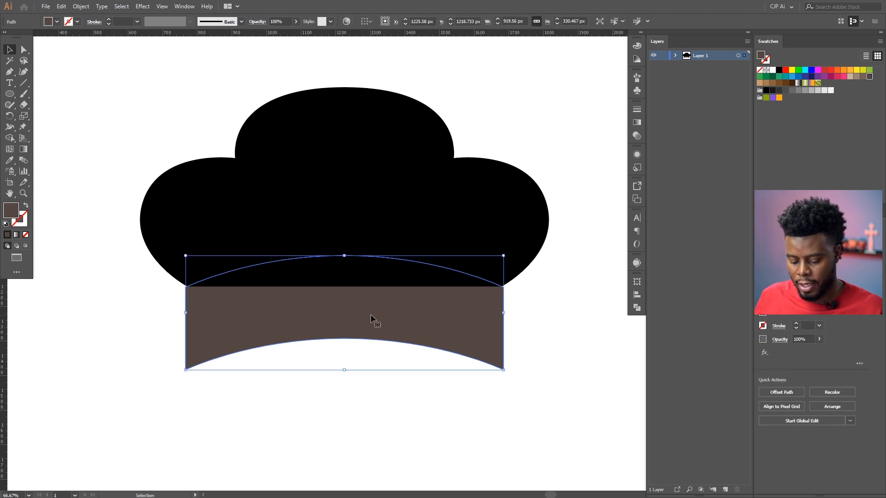
key(a)
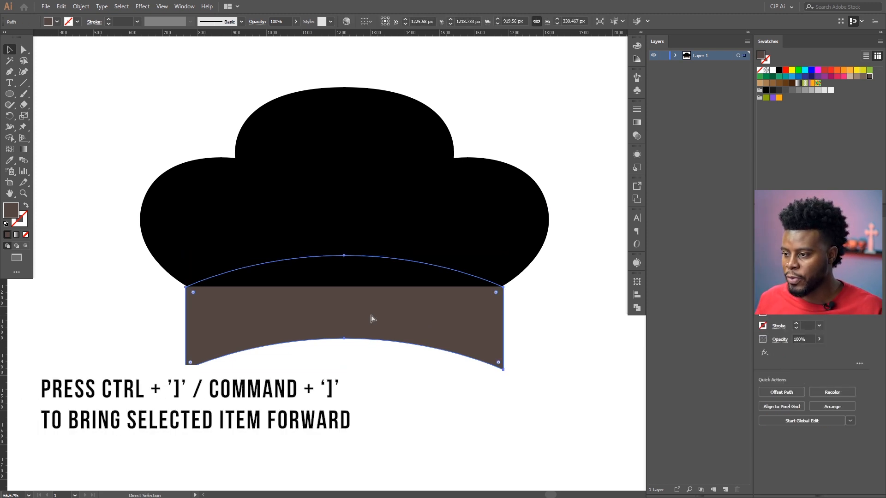
key(ctrl+bracketright)
key(v)
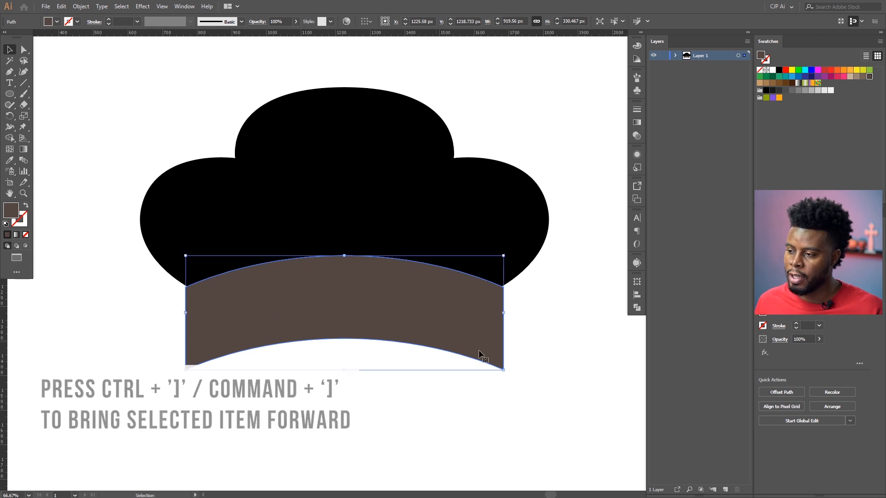
click(532, 331)
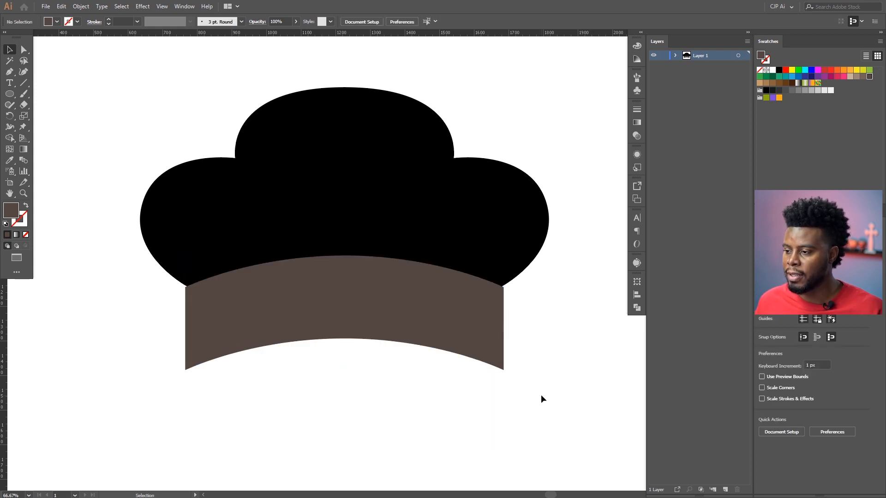
Select both the puffy shape and the band and display the Pathfinder options
drag(541, 396, 333, 75)
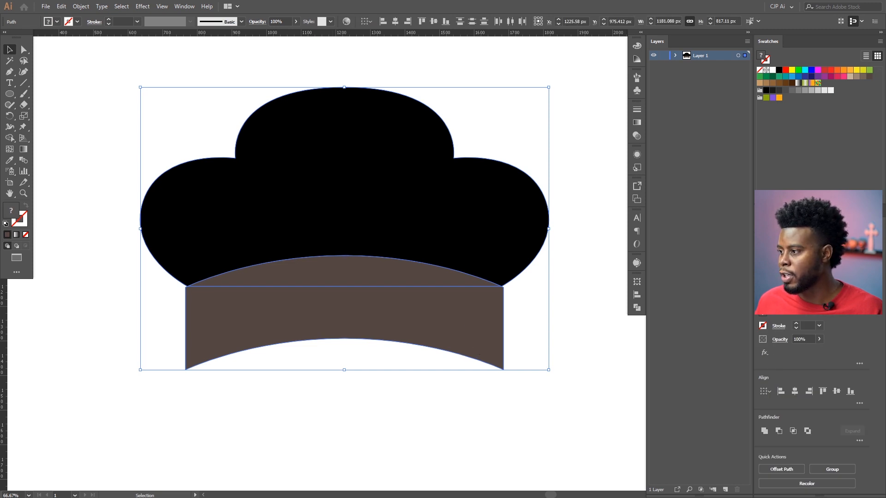
drag(820, 204, 821, 119)
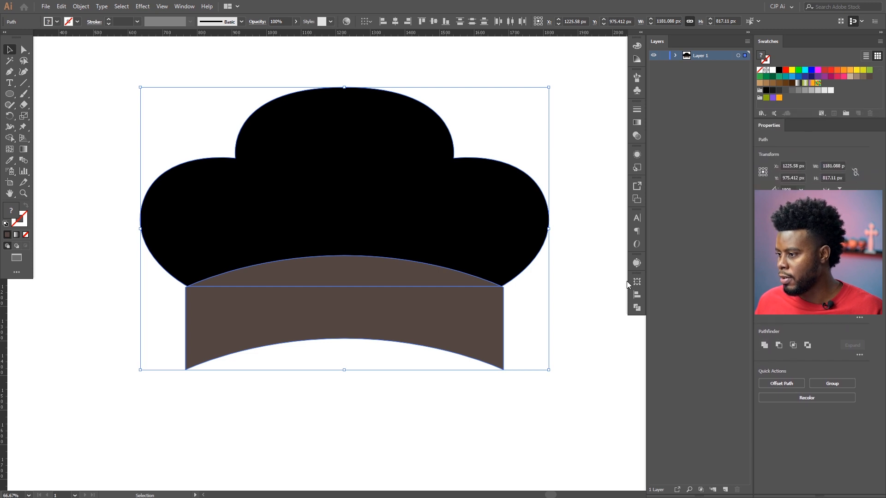
click(636, 307)
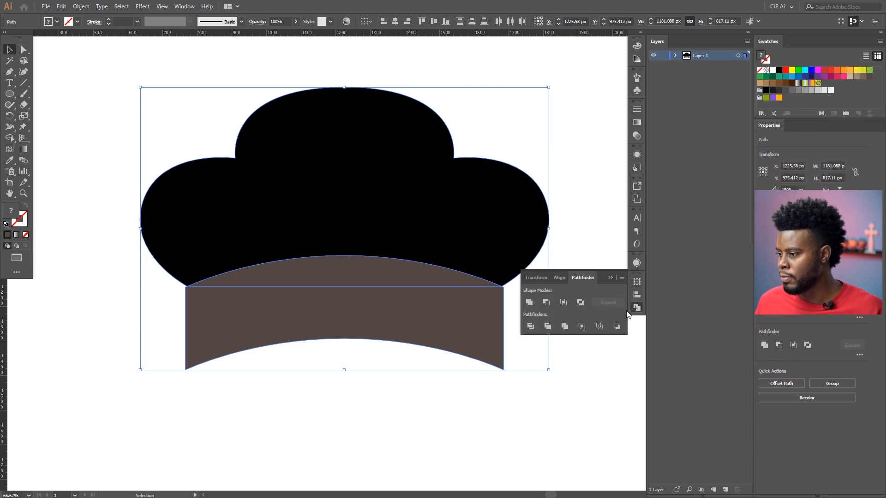
click(637, 308)
click(184, 7)
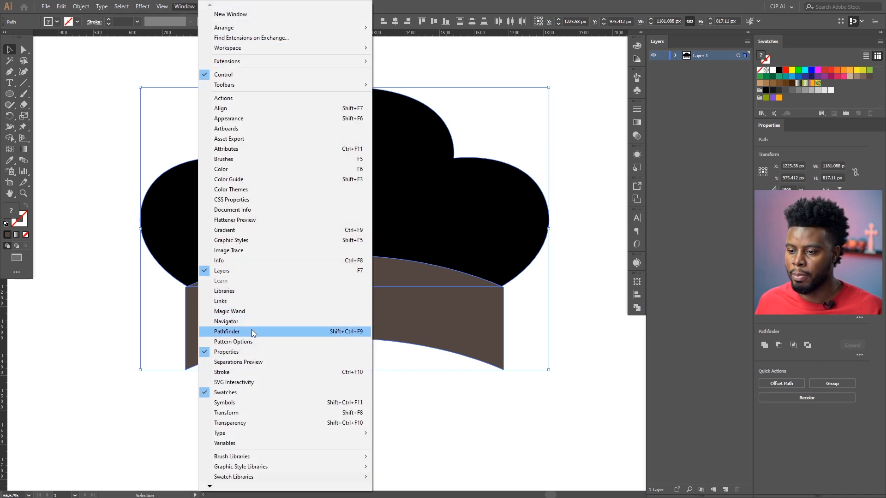
click(252, 332)
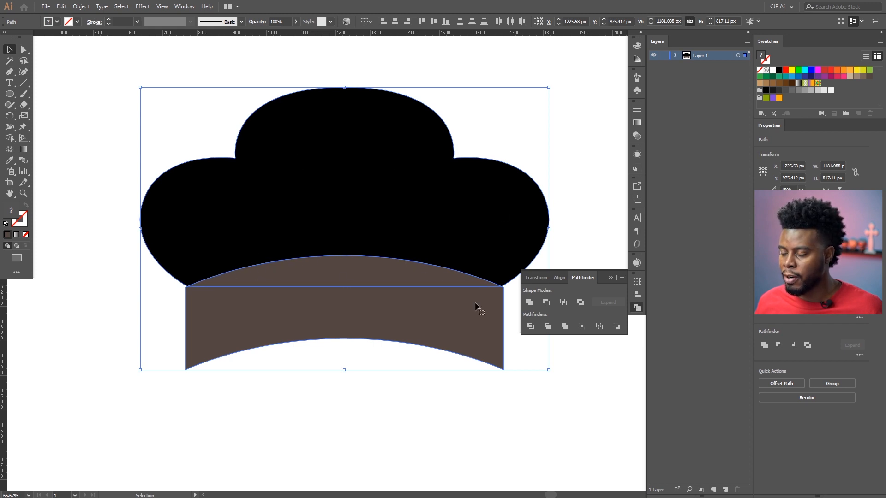
Try subtracting the band from the puffy shape with Minus Front, and undo the subtraction
click(546, 302)
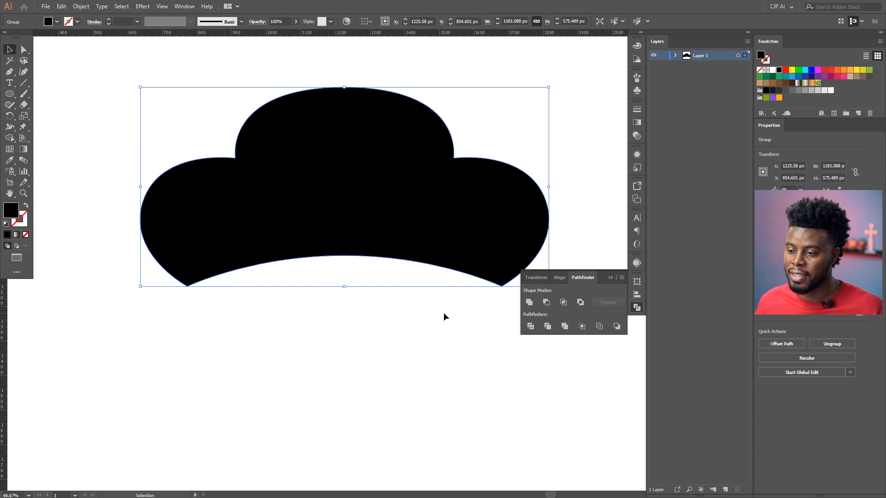
key(a)
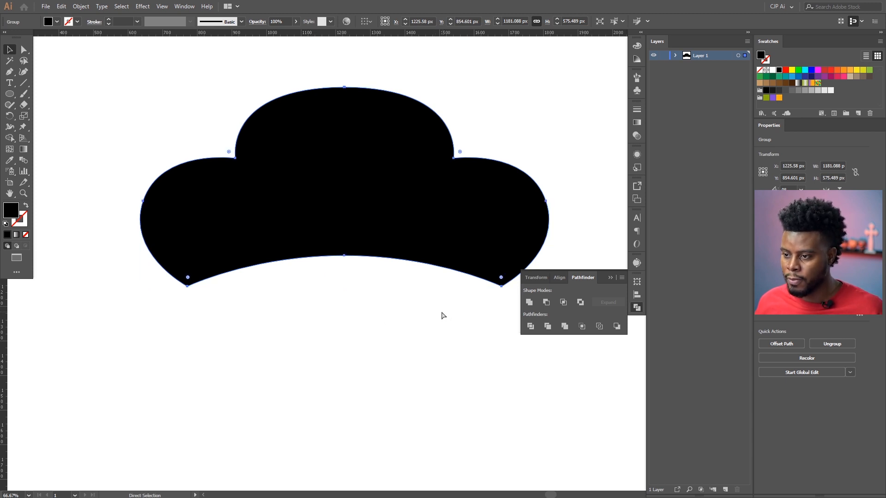
key(ctrl+z)
click(406, 387)
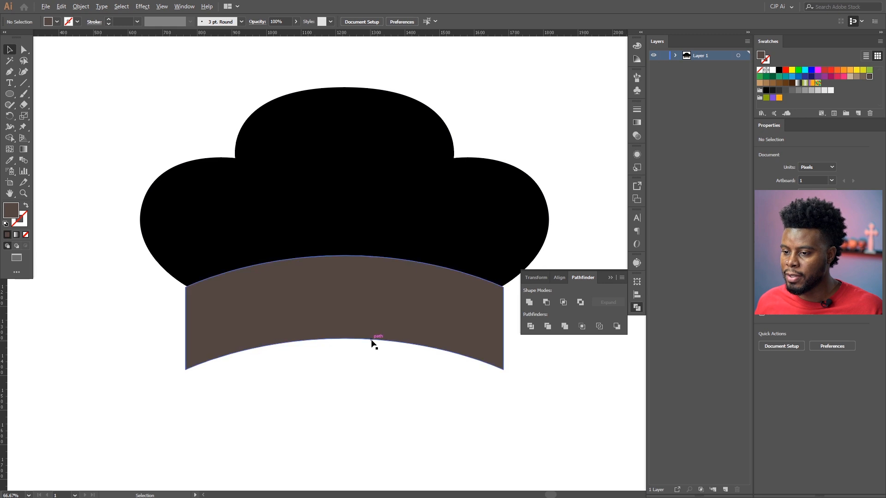
Duplicate the brown band just below the hat and subtract the original band from the puffy shape with Minus Front
scroll(371, 341, down, 1)
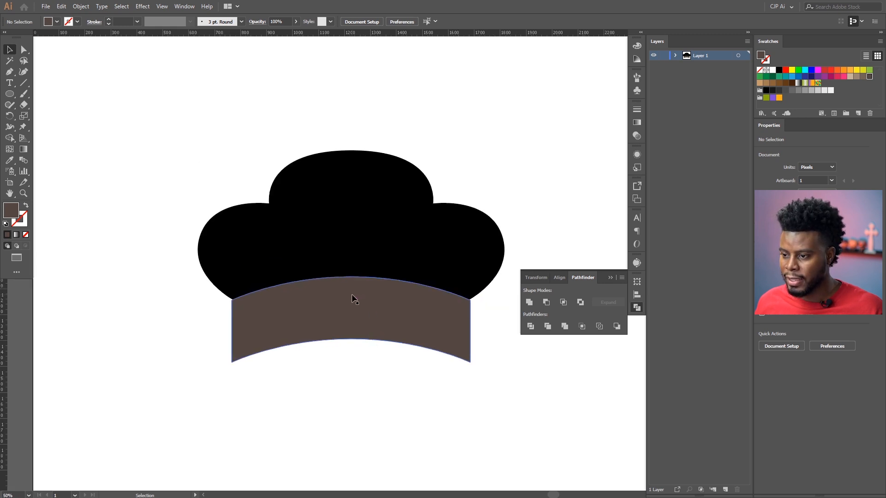
drag(352, 299, 345, 393)
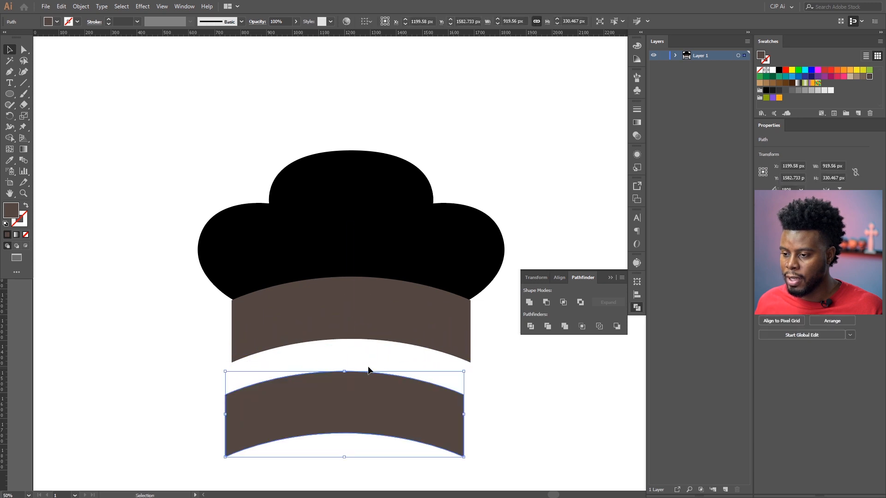
drag(424, 124, 333, 311)
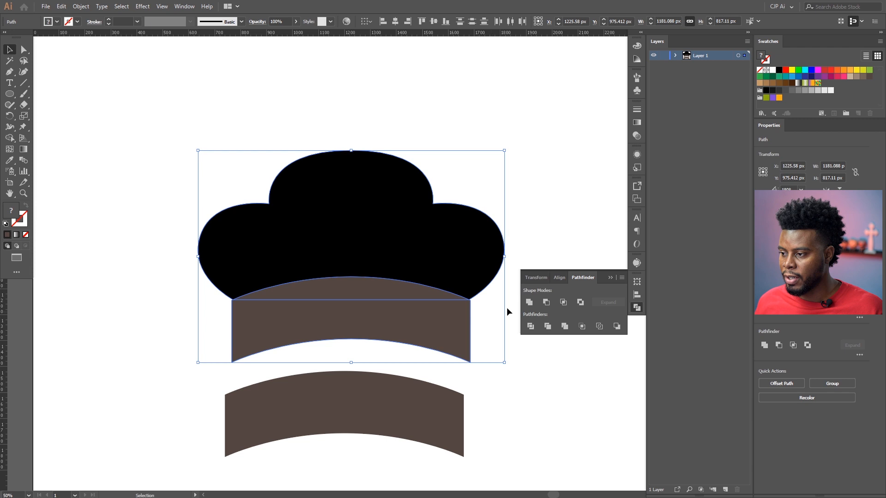
click(546, 303)
click(524, 156)
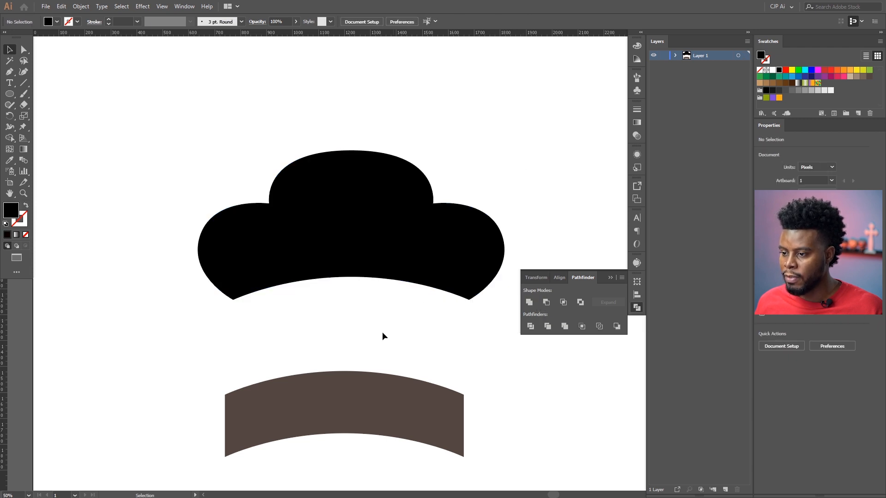
Move the band copy up to about Y 1242.7 px, leaving a narrow gap under the puffy shape, and centre both horizontally
drag(357, 394, 353, 311)
drag(346, 131, 340, 358)
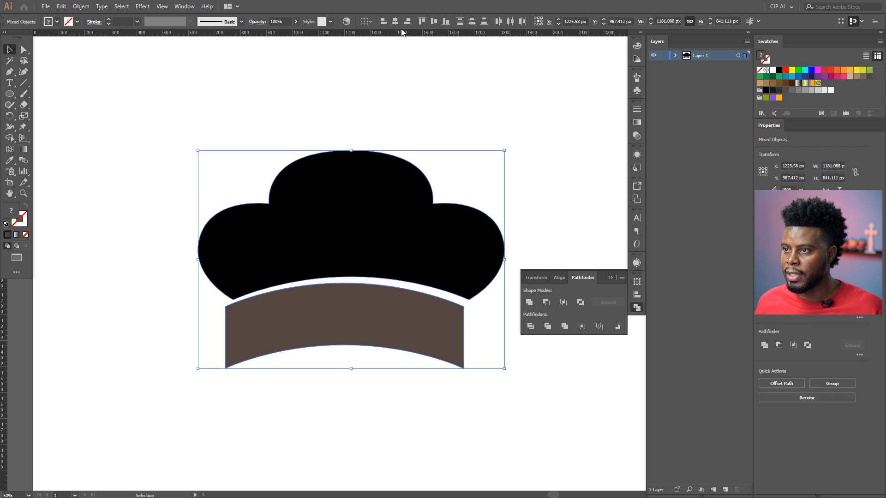
click(396, 21)
click(348, 361)
Examine the gap and alignment between the puffy shape and the band, and close the Pathfinder options
scroll(347, 359, up, 1)
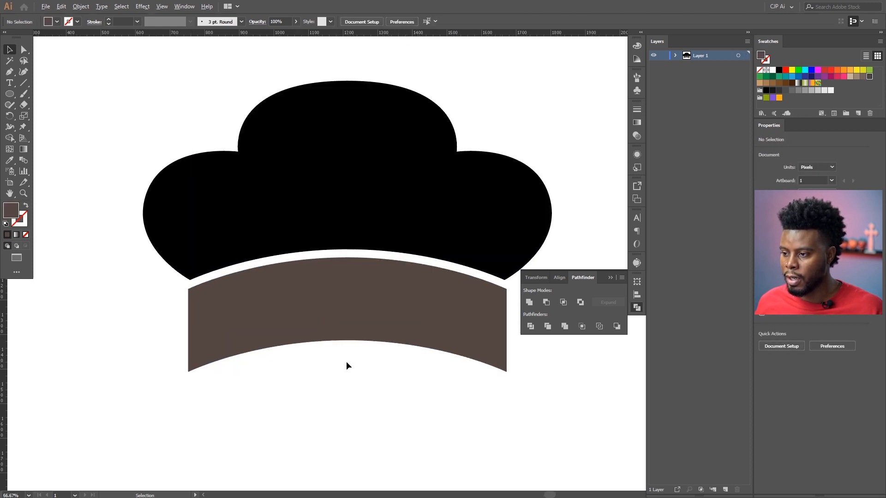
scroll(296, 290, right, 3)
scroll(297, 289, left, 1)
click(299, 288)
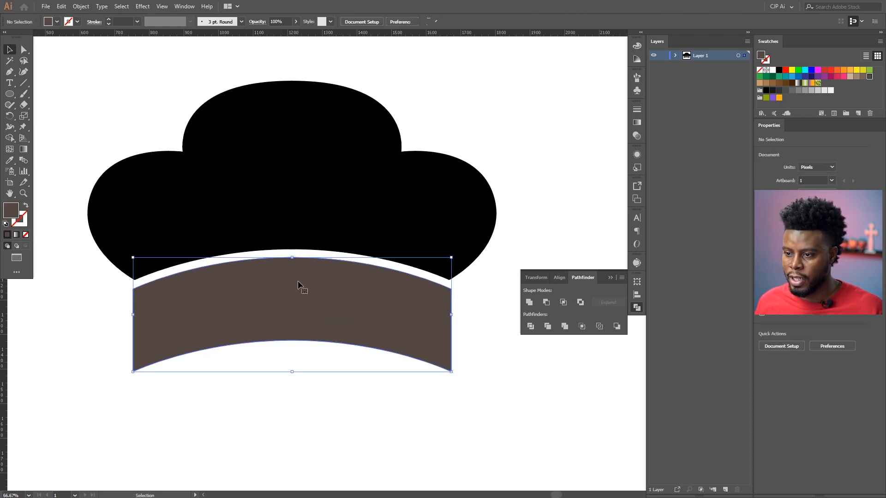
scroll(331, 367, down, 2)
click(330, 372)
scroll(346, 364, left, 2)
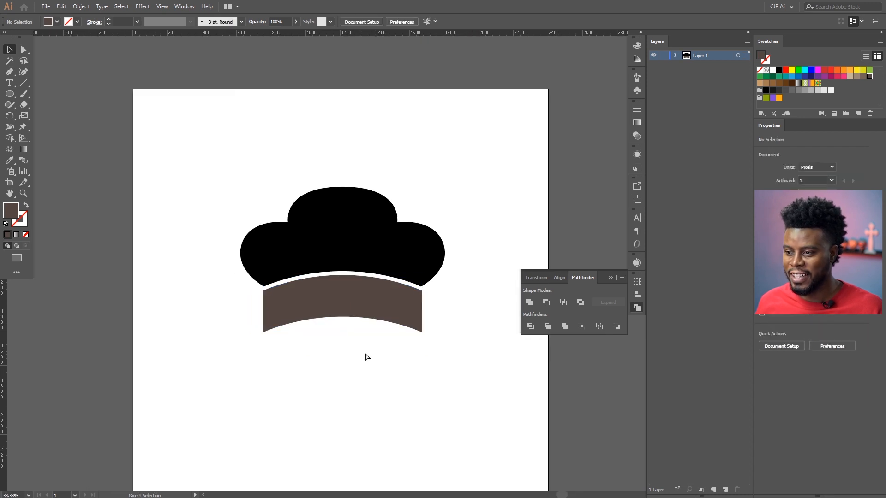
scroll(391, 334, up, 1)
scroll(391, 336, up, 3)
click(610, 277)
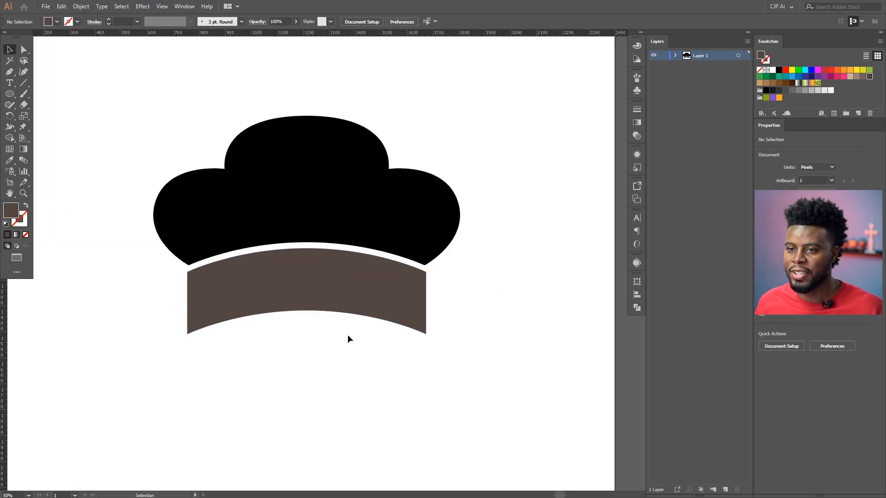
Change the curved band's fill to the dark grey swatch from the grays group and deselect it
scroll(254, 262, up, 3)
scroll(138, 148, down, 4)
scroll(192, 211, up, 4)
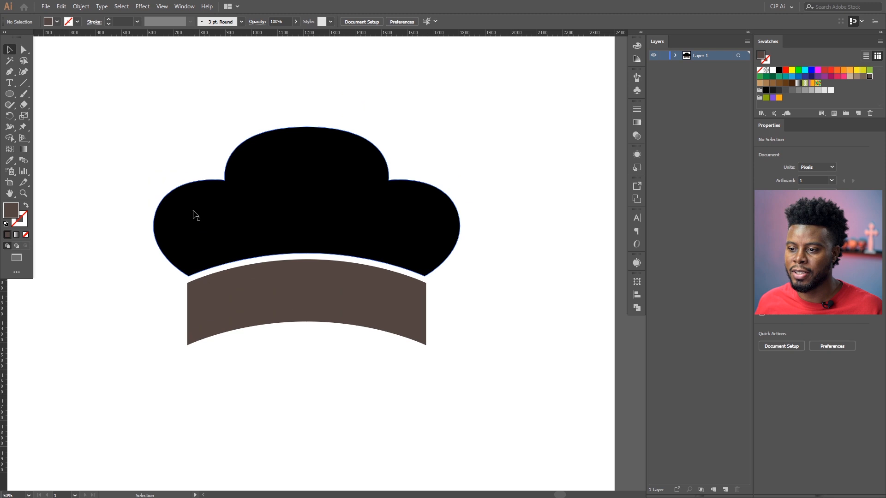
click(57, 21)
click(26, 67)
click(167, 157)
click(261, 295)
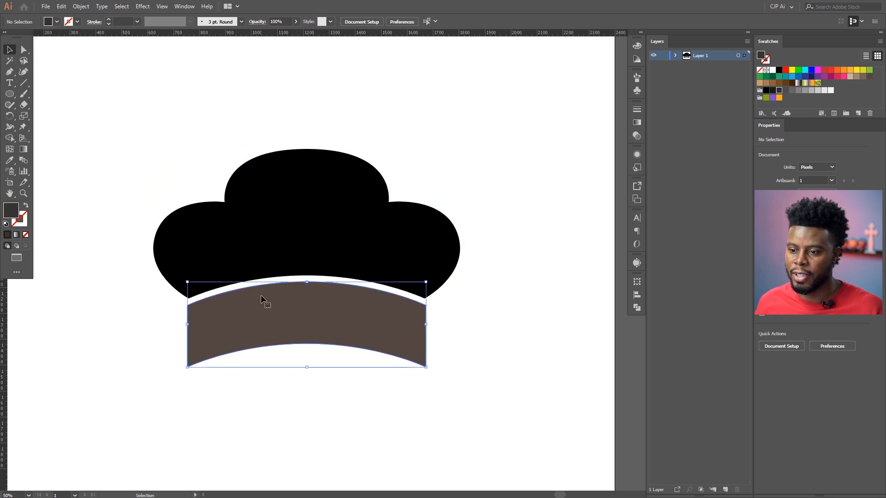
click(57, 22)
click(25, 63)
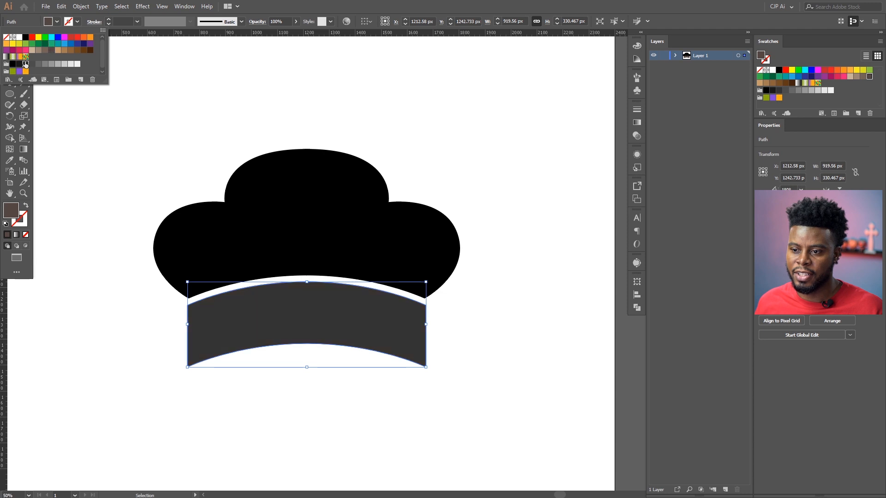
click(345, 381)
click(340, 370)
scroll(451, 286, up, 1)
scroll(450, 287, left, 2)
scroll(450, 286, down, 1)
scroll(449, 287, down, 1)
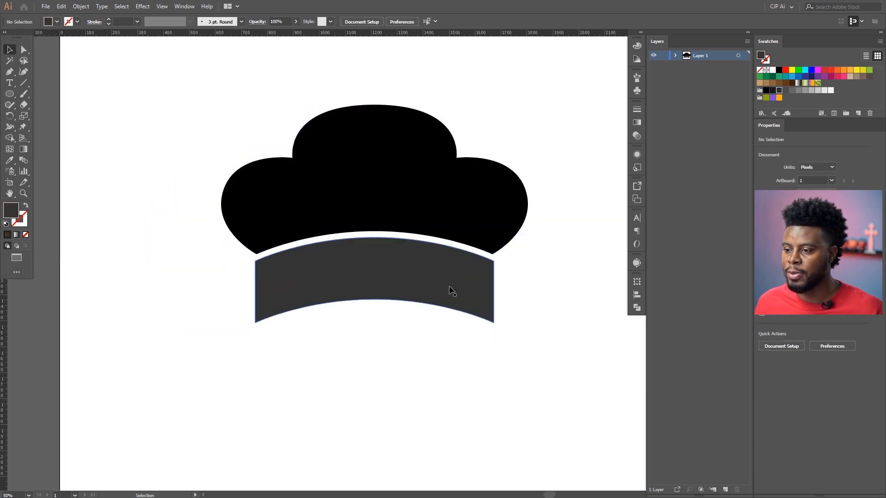
scroll(451, 292, right, 2)
scroll(331, 354, down, 1)
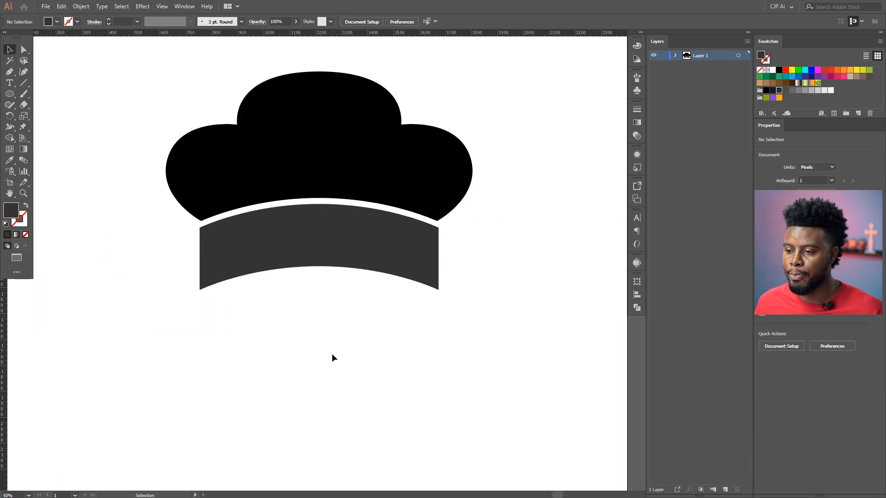
scroll(311, 335, left, 1)
scroll(311, 335, right, 3)
scroll(309, 336, left, 4)
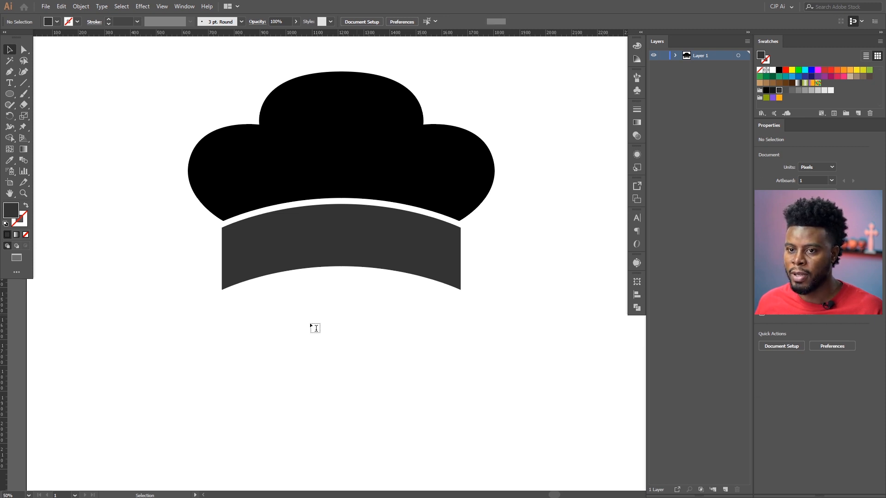
Add the point text "MEL" in the empty area below the hat's curved band
key(t)
scroll(324, 362, down, 2)
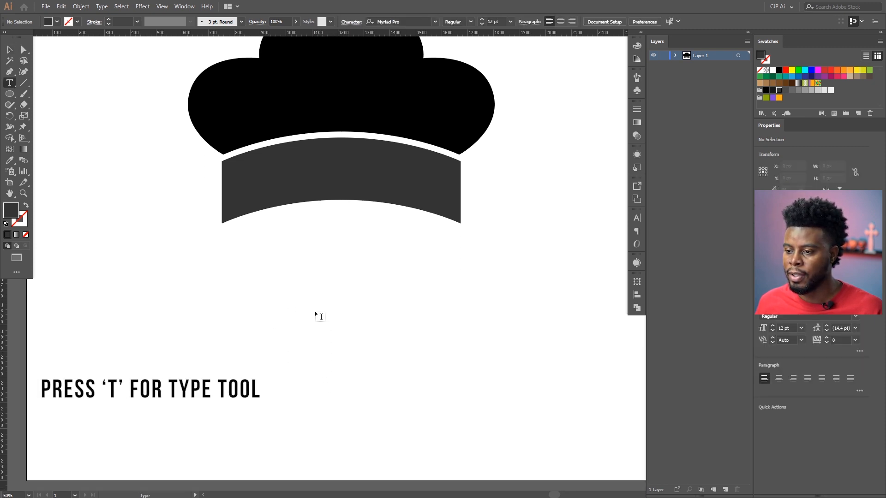
click(313, 298)
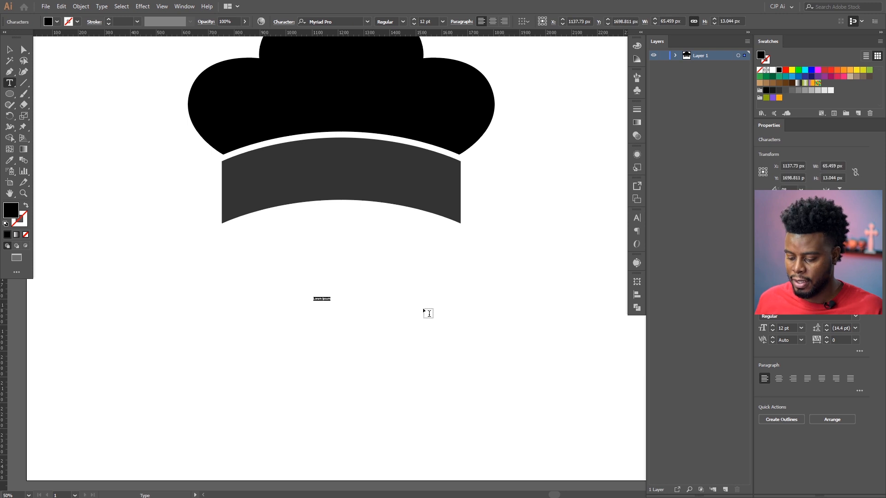
text(MEL)
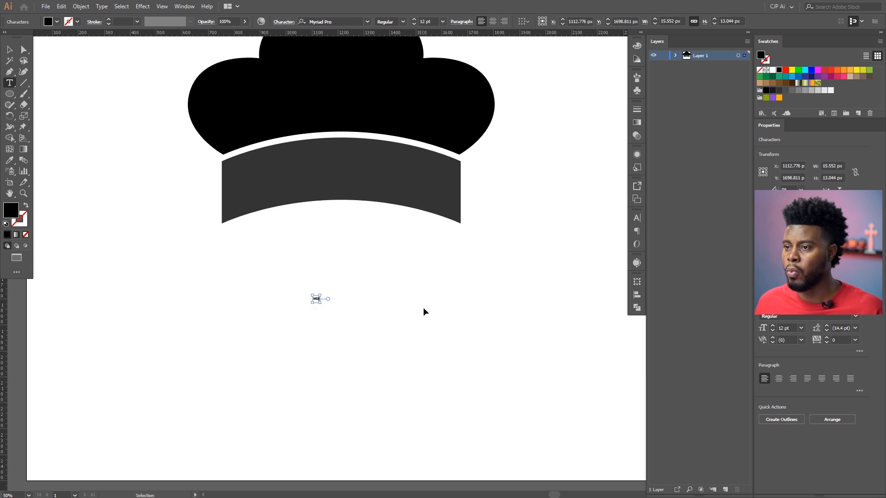
Set the font size of the MEL text to 300 pt
key(ctrl+a)
click(433, 21)
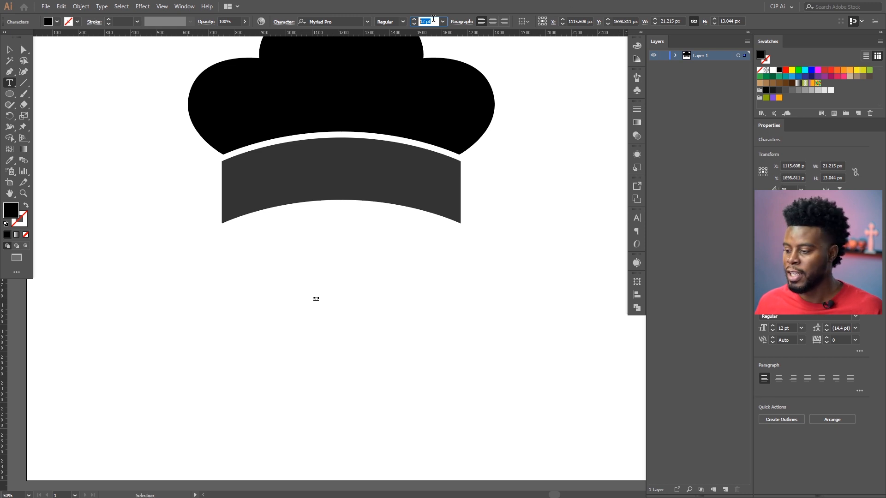
text(200)
key(Return)
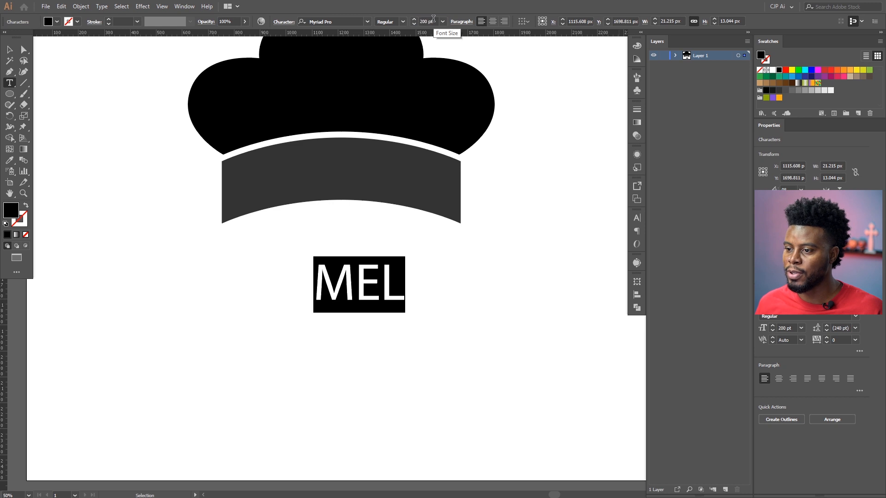
click(422, 21)
text(300)
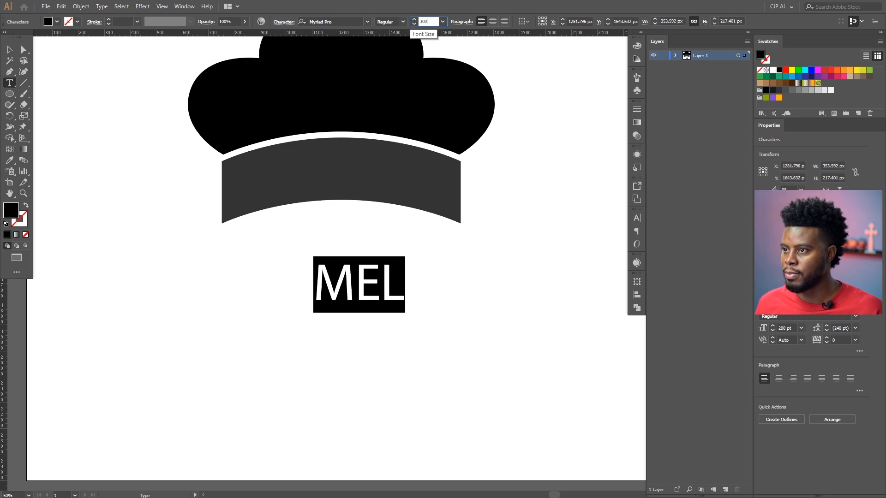
key(Return)
click(7, 49)
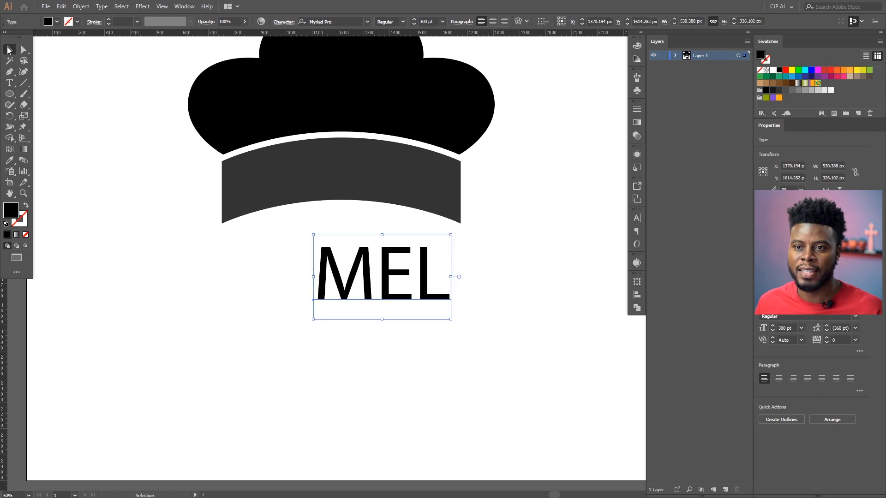
Change the MEL text's font to Nexa Light and deselect it
scroll(339, 281, down, 2)
scroll(339, 281, up, 1)
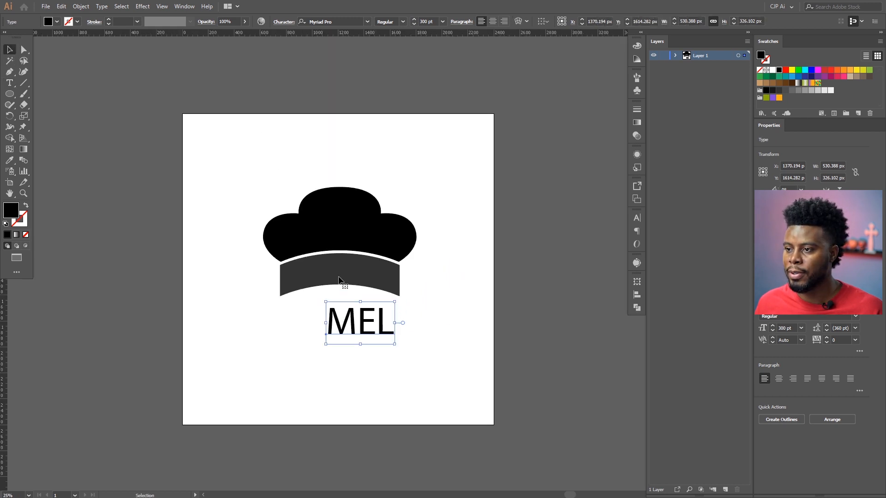
click(367, 22)
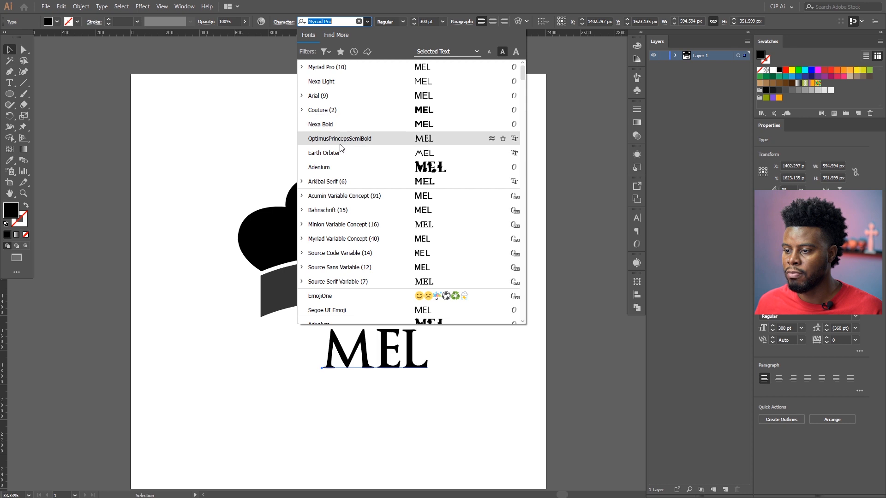
click(340, 81)
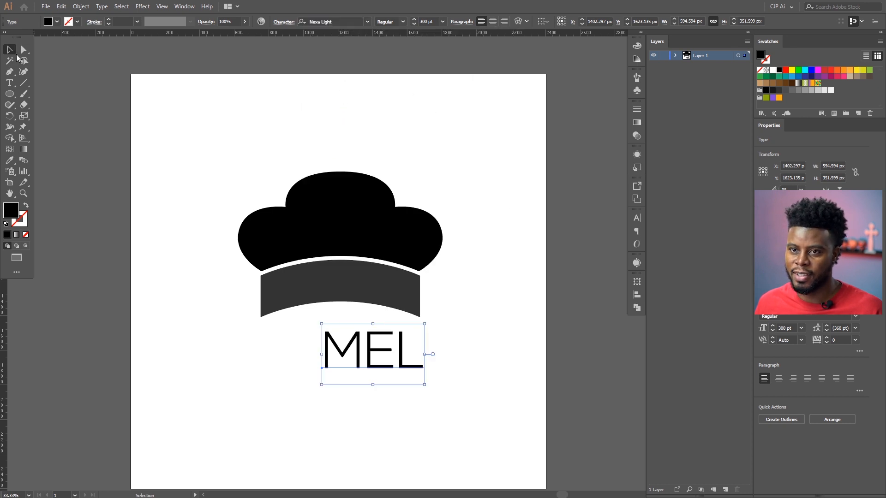
click(367, 423)
Scale the MEL text up to about 554 pt and centre it horizontally with the hat
click(368, 362)
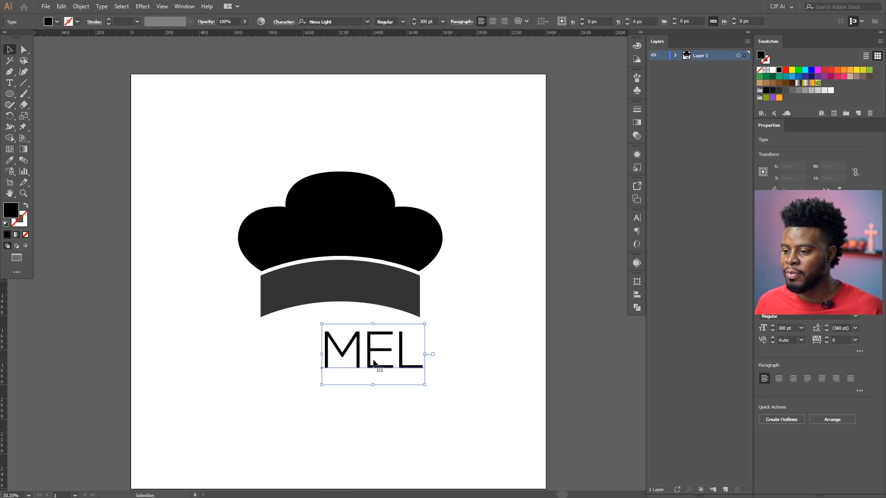
drag(322, 384, 193, 438)
drag(365, 144, 358, 443)
click(310, 21)
click(338, 137)
Group the puffy hat shape and the curved band
scroll(323, 166, down, 1)
drag(184, 91, 464, 289)
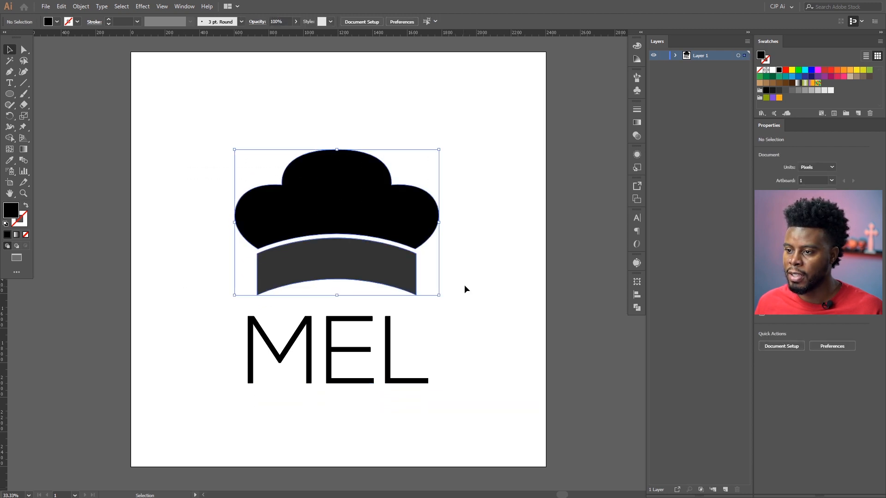
right_click(351, 180)
click(394, 241)
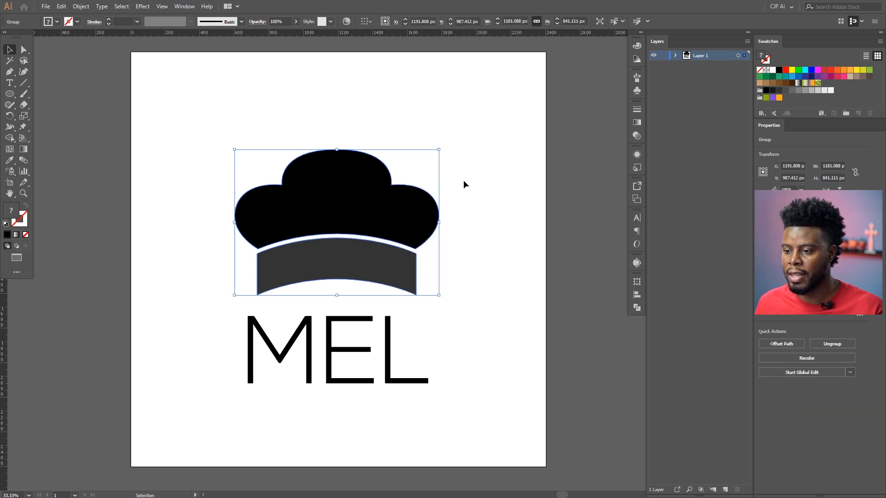
Move the hat group and MEL text up together, centred horizontally on the artboard, and deselect them
scroll(489, 180, down, 3)
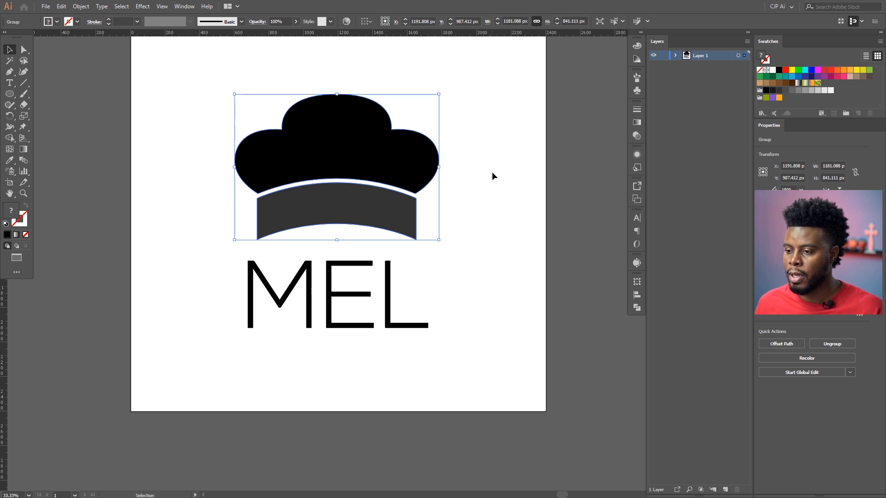
click(349, 300)
drag(332, 361, 384, 78)
scroll(216, 189, up, 4)
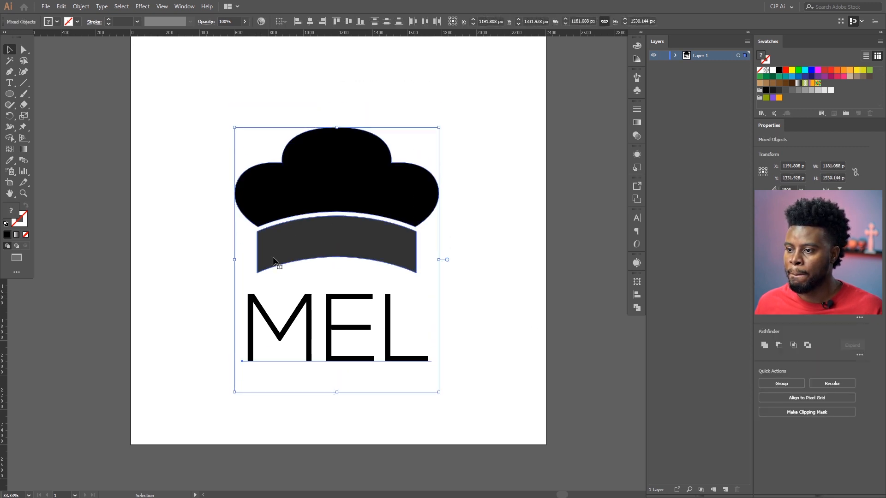
drag(340, 221, 340, 175)
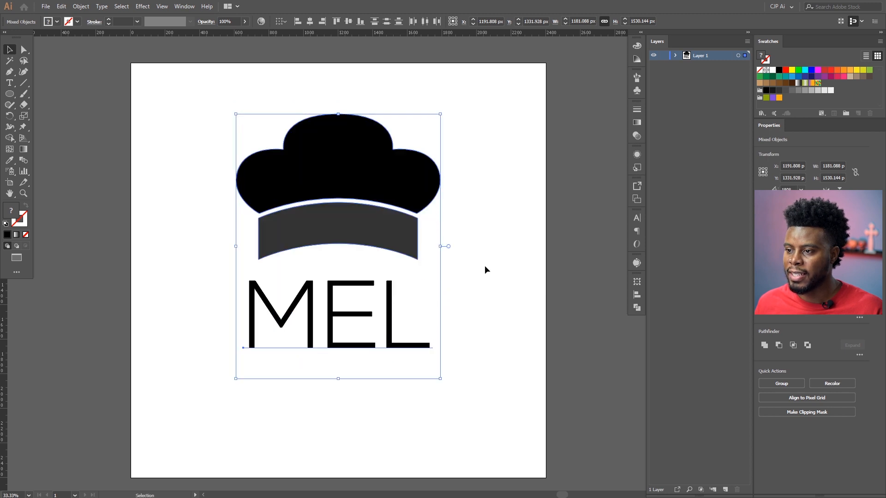
click(410, 399)
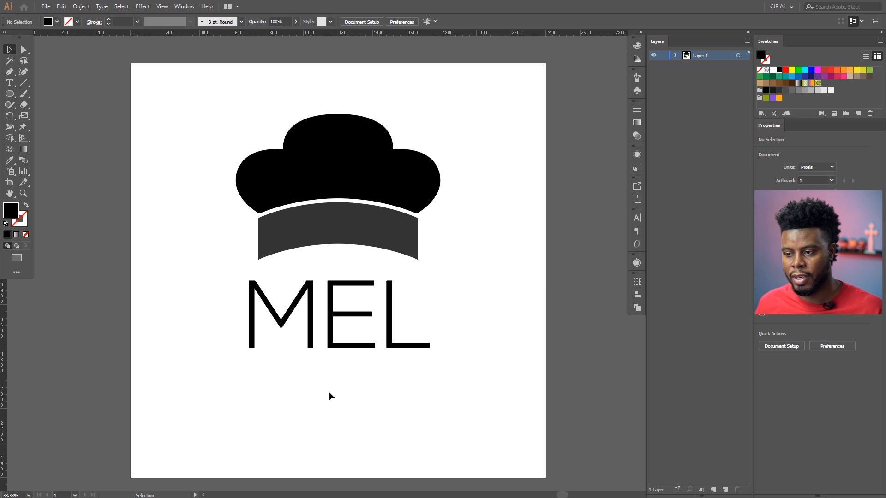
Change the MEL text's font to Nexa Bold and deselect it
click(365, 316)
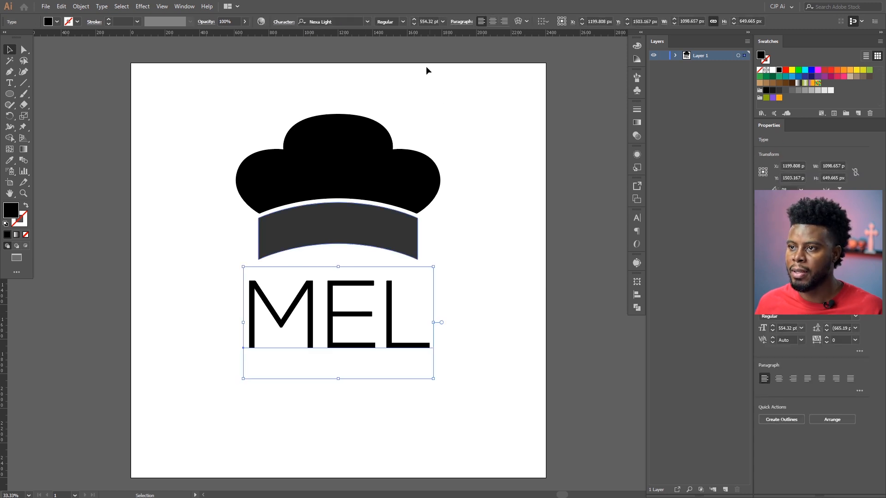
click(367, 22)
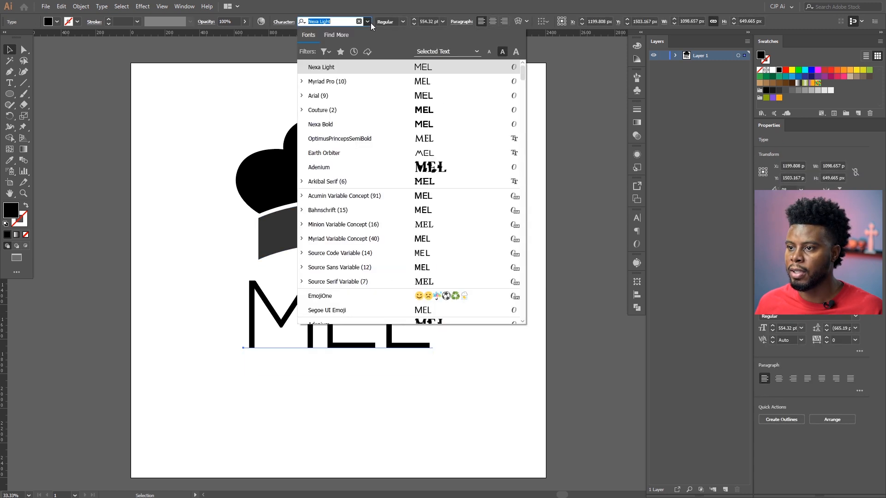
click(353, 125)
click(459, 277)
Add the point text "EXECUTIVE CHEF" below the MEL text
key(ctrl+minus)
scroll(467, 271, up, 1)
scroll(451, 255, right, 1)
scroll(385, 297, up, 1)
scroll(386, 297, down, 1)
key(t)
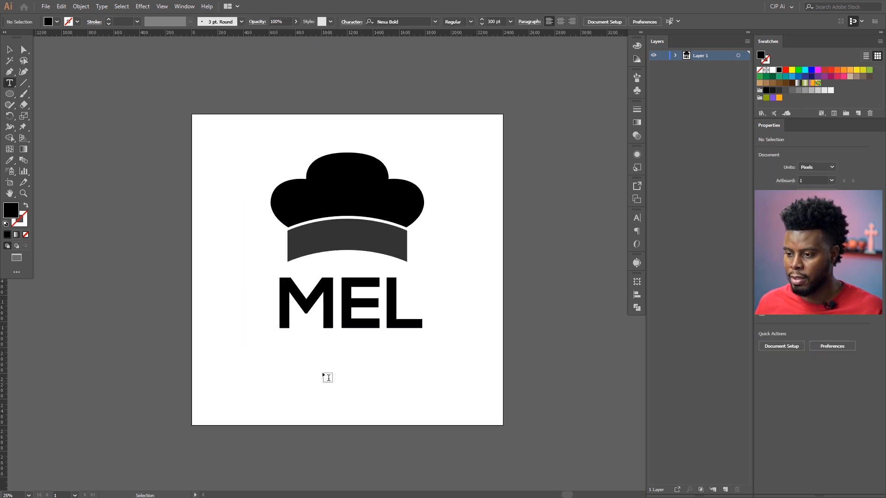
click(310, 360)
text(EX)
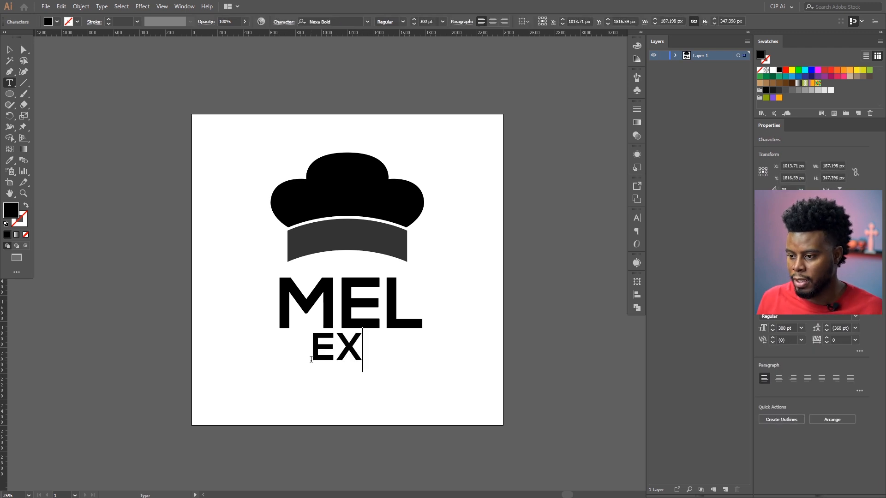
text(ECUTIVE CHEF)
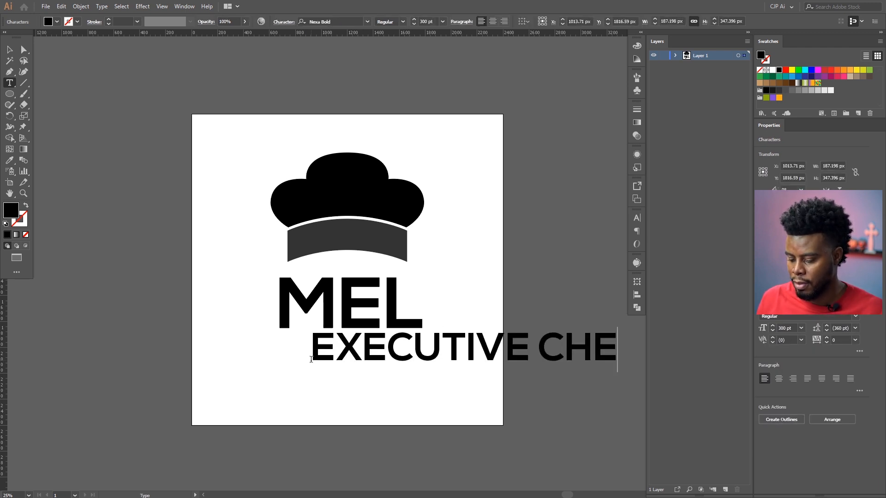
Reduce the EXECUTIVE CHEF text to 130 pt and centre-align its paragraph
key(ctrl+a)
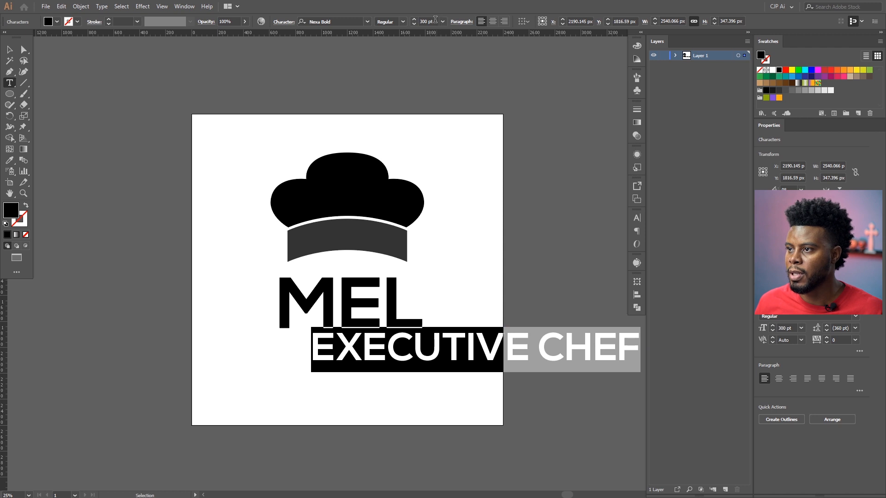
click(435, 21)
key(shift+Down)
key(shift+Down)
key(shift+Down)
key(shift+Down)
key(shift+Down)
key(shift+Down)
key(shift+Down)
key(shift+Down)
key(shift+Down)
key(shift+Down)
key(shift+Down)
key(shift+Down)
key(shift+Down)
key(shift+Down)
key(shift+Down)
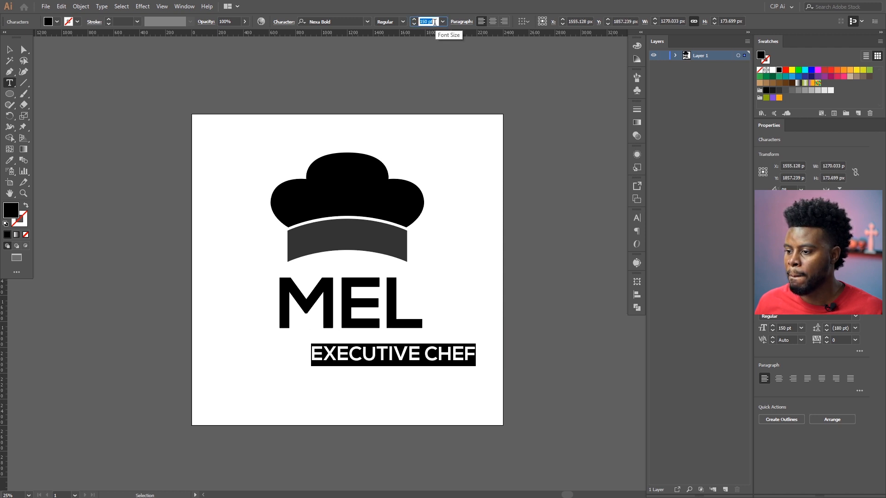
key(shift+Down)
click(493, 21)
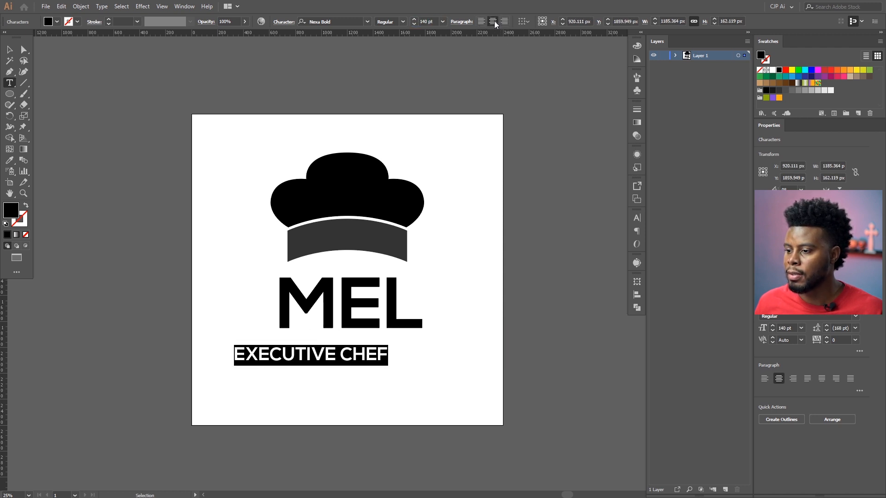
key(shift+Down)
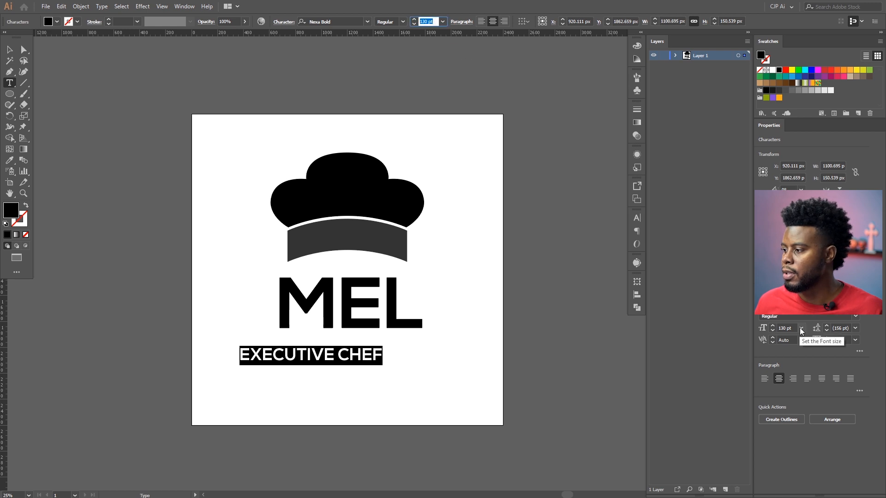
Set the EXECUTIVE CHEF text's tracking to 200 and its font size to 80 pt
click(855, 341)
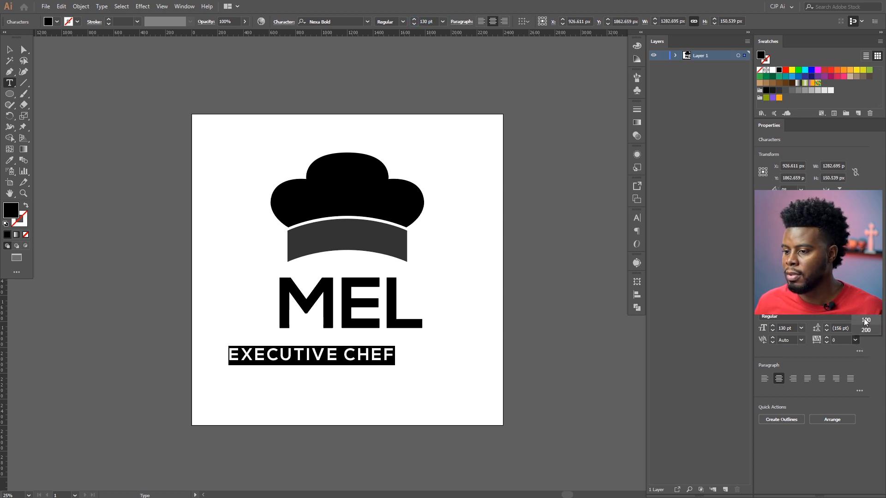
click(866, 330)
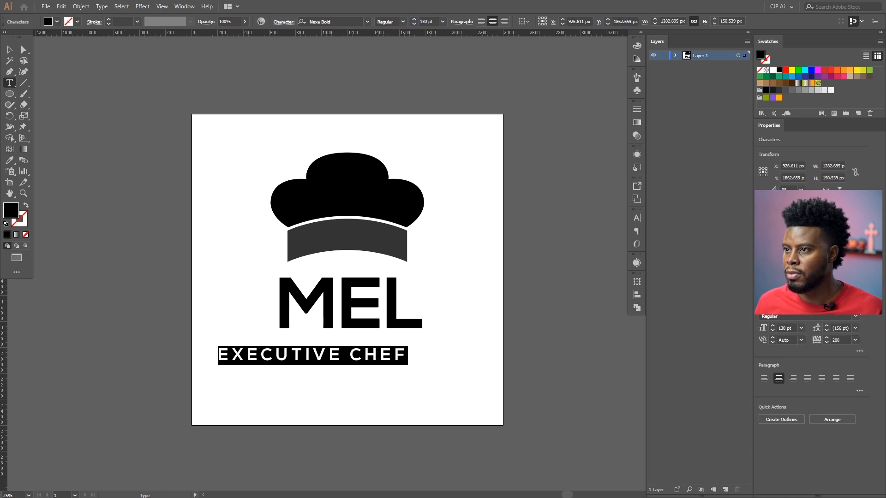
click(436, 22)
key(shift+Down)
key(shift+Down)
key(shift+Down)
key(shift+Down)
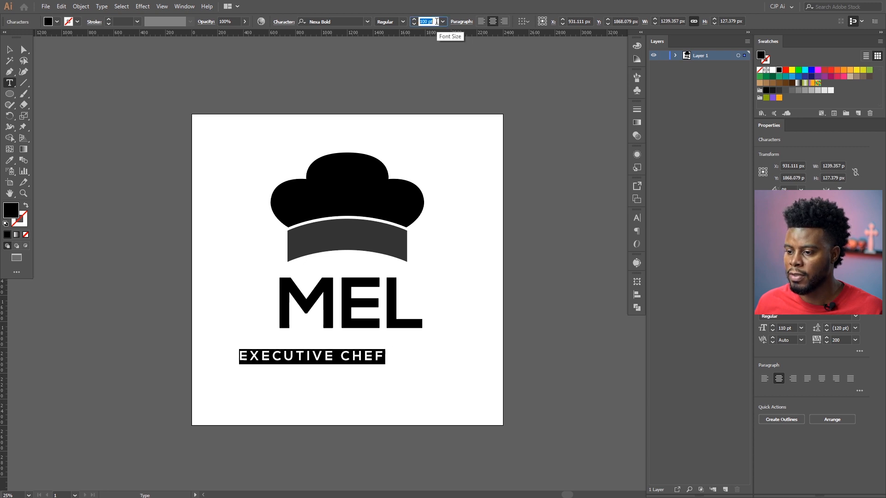
key(shift+Down)
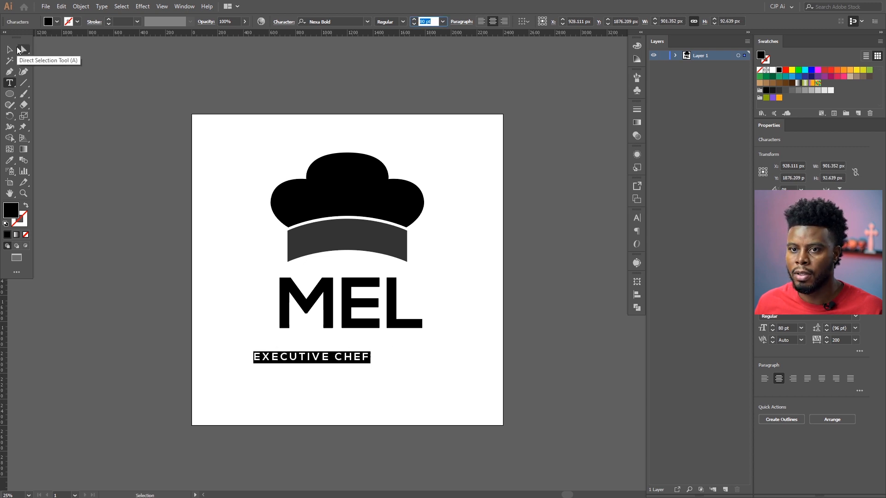
click(9, 49)
Centre-align the MEL text's paragraph
scroll(277, 356, up, 2)
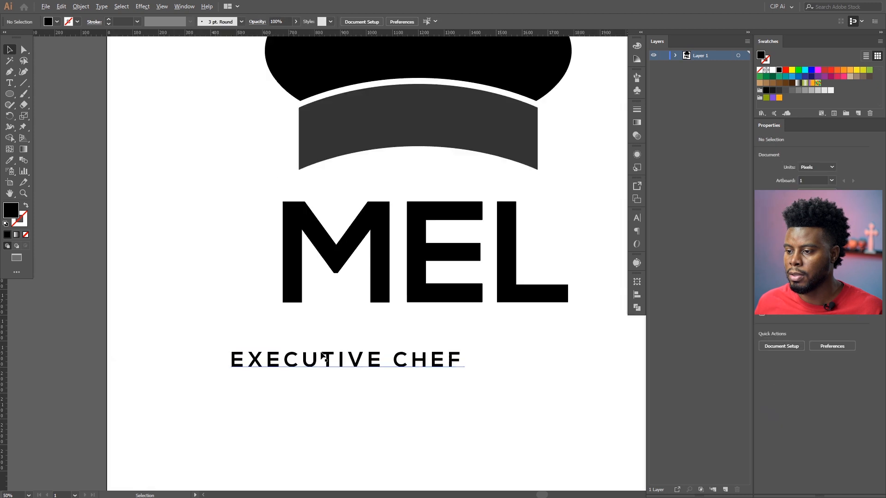
scroll(400, 271, down, 2)
click(409, 257)
click(492, 21)
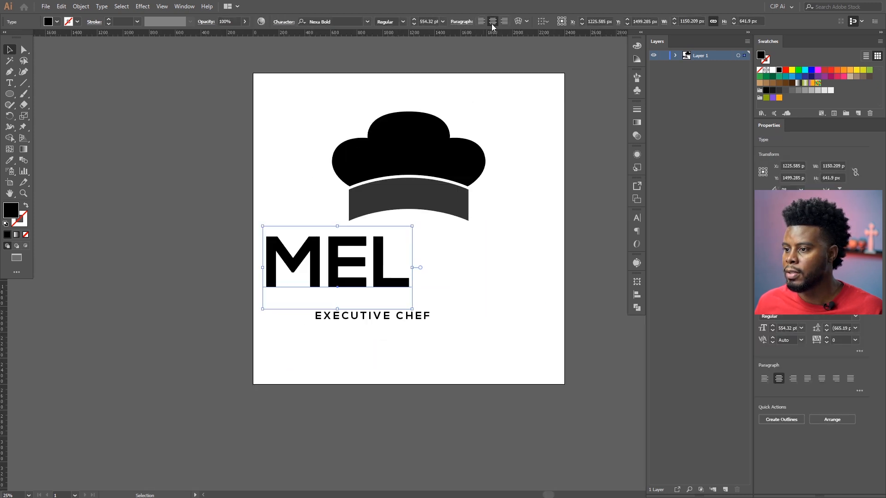
Centre the hat, MEL and EXECUTIVE CHEF on each other horizontally, and centre them on the artboard
click(473, 89)
key(ctrl+a)
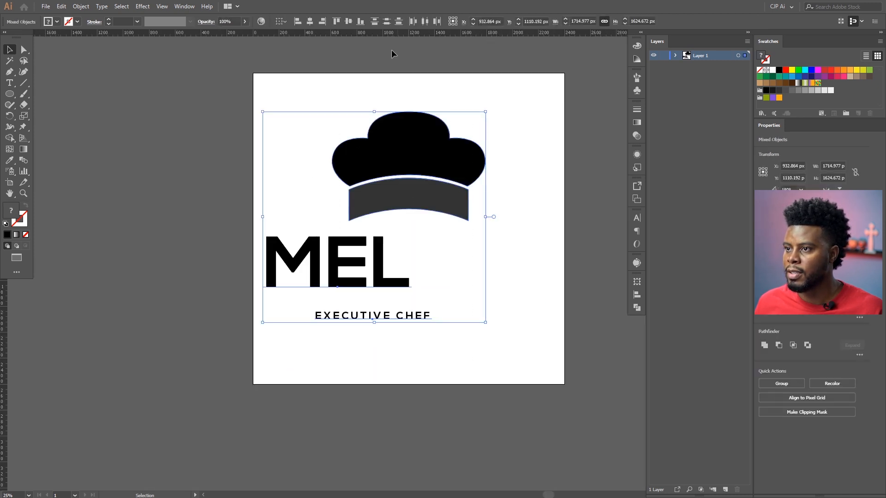
click(309, 21)
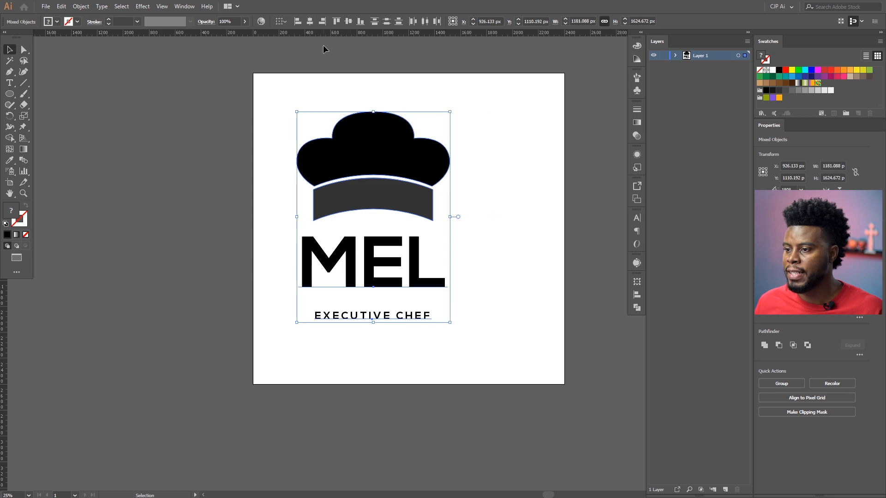
click(281, 21)
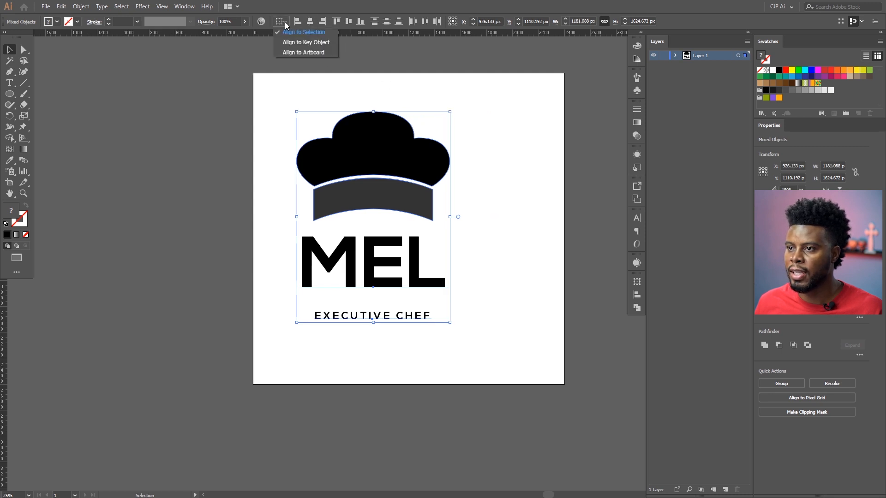
click(297, 55)
click(312, 24)
click(513, 249)
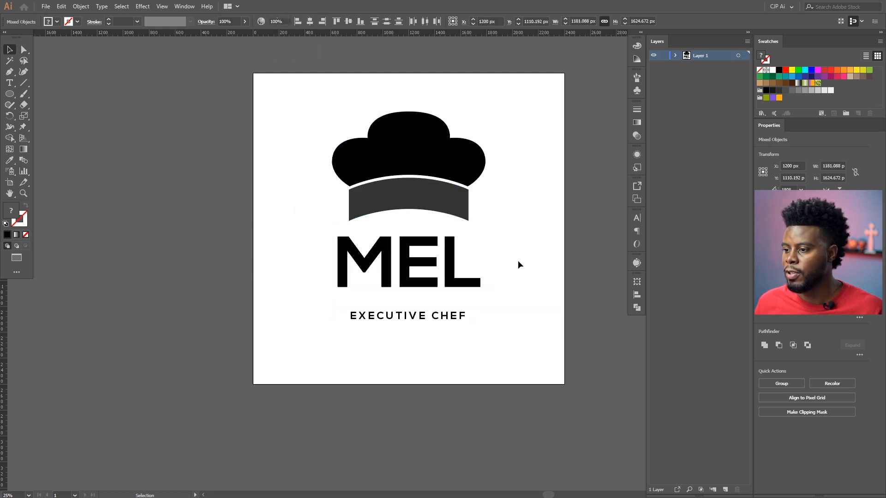
Set the EXECUTIVE CHEF text's font size to 110 pt
key(ctrl+equal)
scroll(415, 323, up, 1)
click(397, 383)
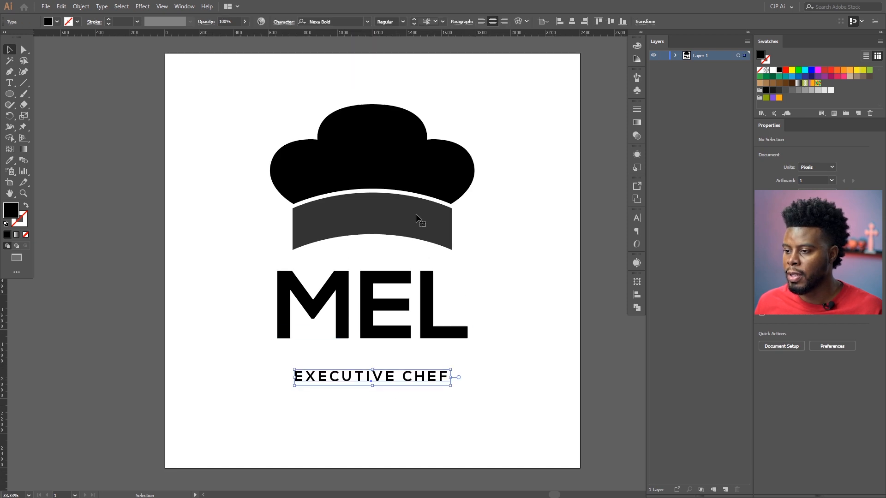
click(432, 22)
key(shift+Up)
key(shift+Up)
key(shift+Up)
key(shift+Up)
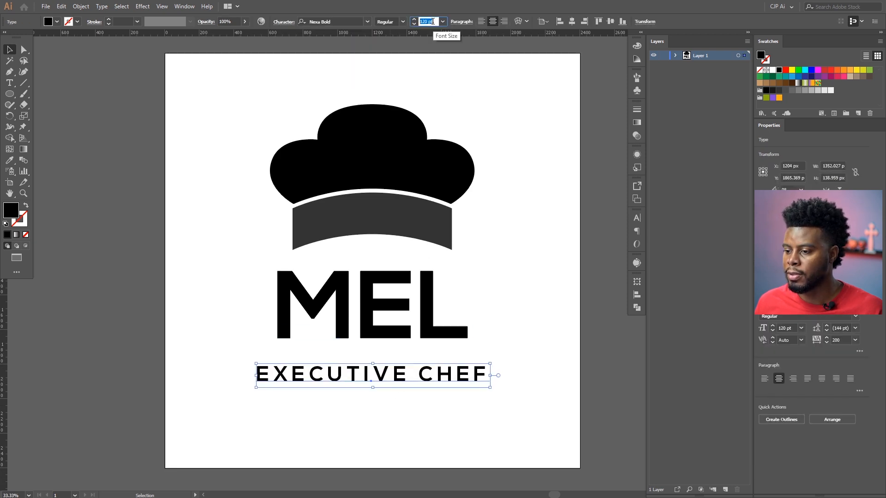
key(shift+Down)
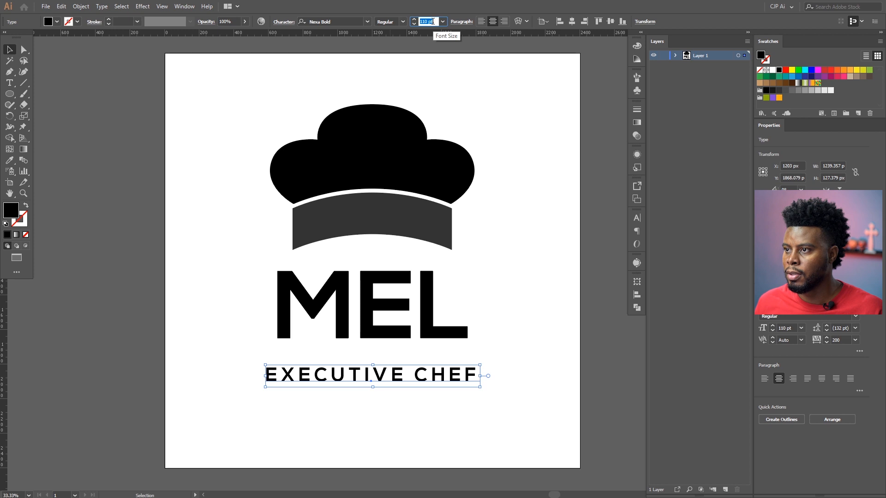
Set the EXECUTIVE CHEF text's tracking to 300
click(838, 339)
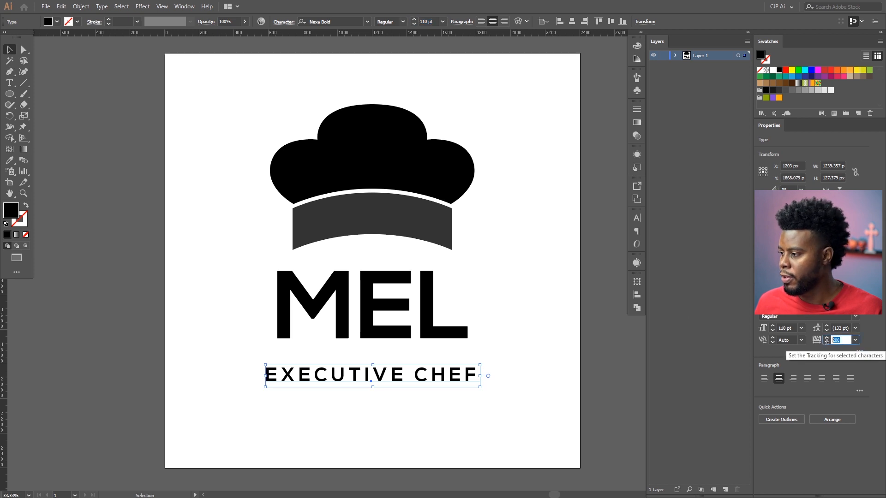
text(300)
key(Return)
click(503, 315)
Try a tracking of 300 on the MEL text and settle on 100
click(405, 305)
click(829, 340)
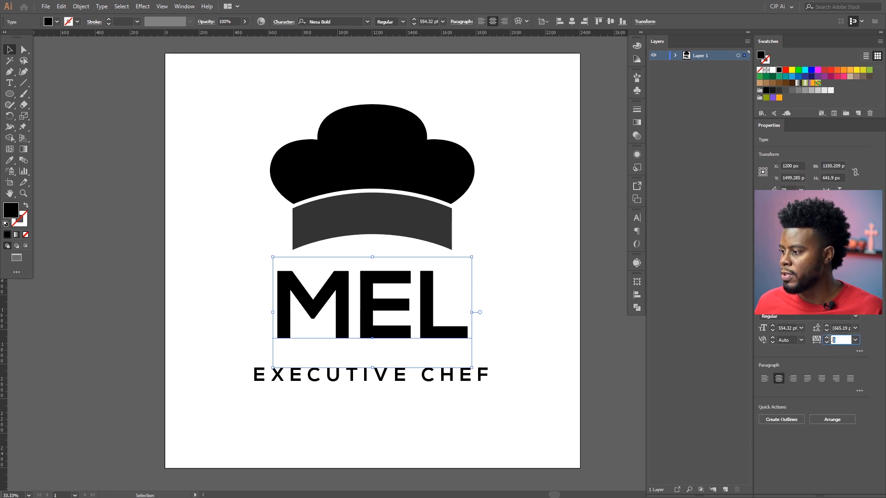
text(300)
key(Return)
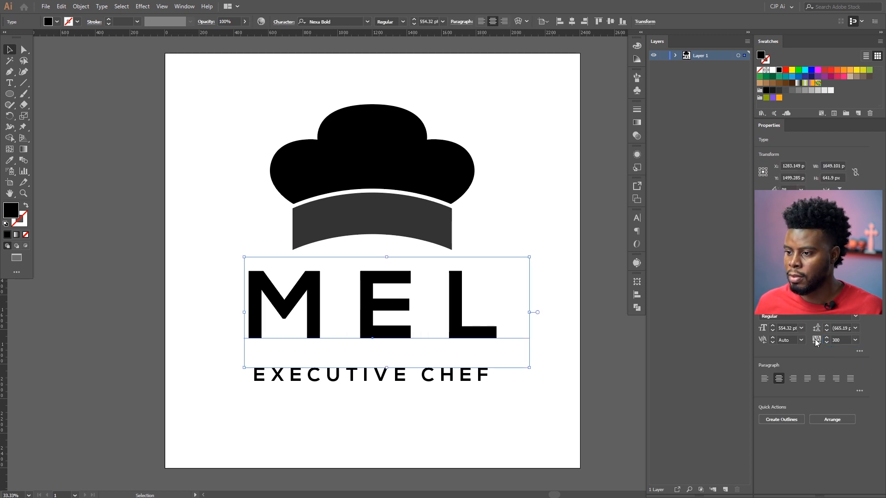
click(835, 340)
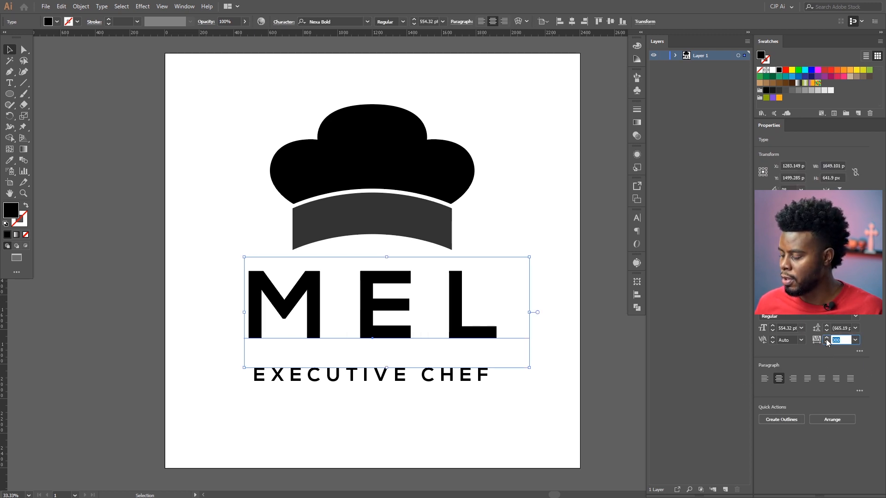
text(0)
key(Return)
click(517, 321)
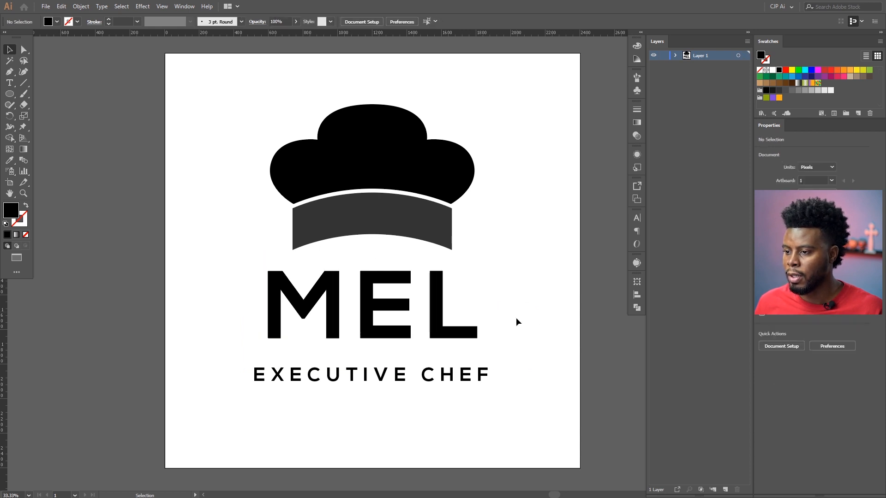
Centre the hat and both resized texts horizontally on the artboard
scroll(482, 272, up, 2)
scroll(482, 271, down, 1)
scroll(482, 271, down, 1)
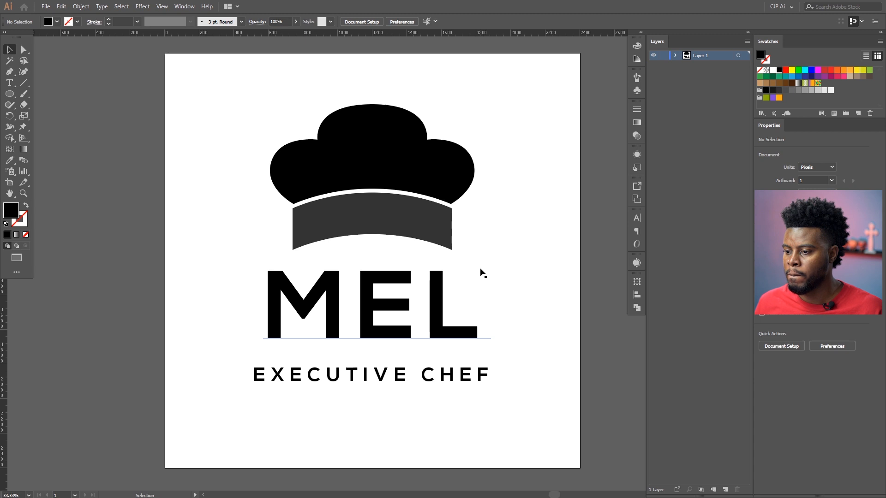
drag(471, 97, 349, 379)
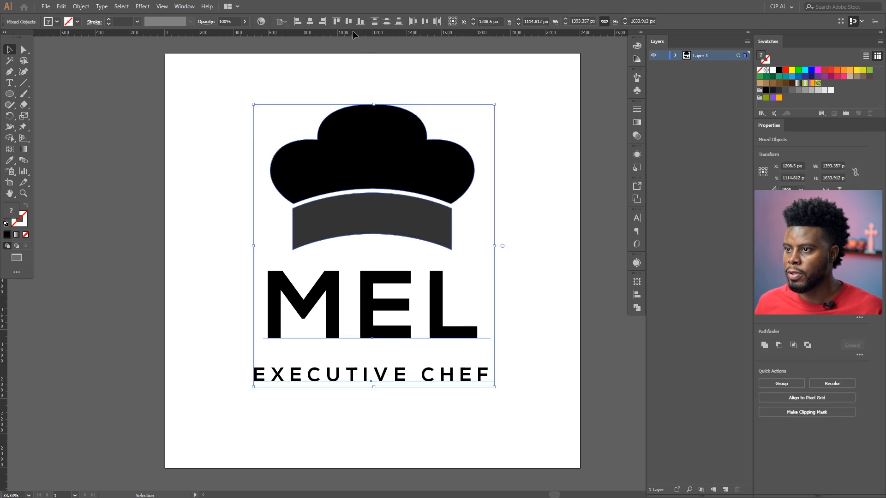
click(310, 21)
drag(465, 103, 361, 323)
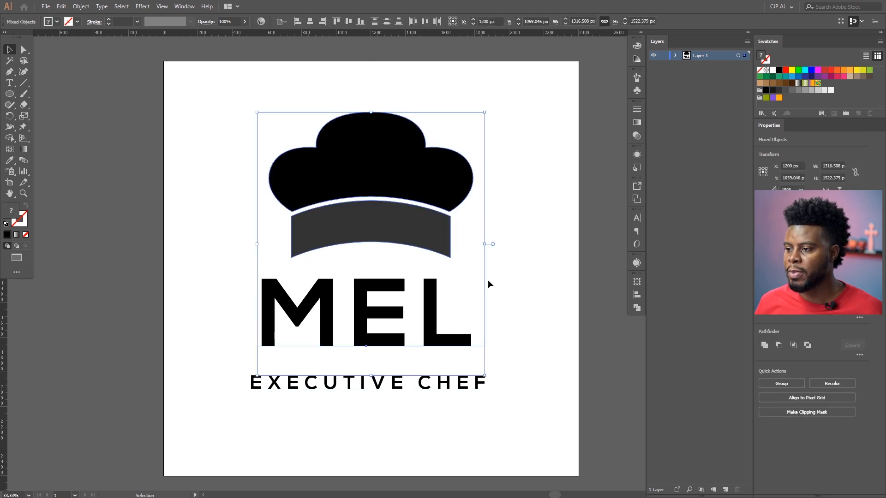
click(469, 243)
click(438, 311)
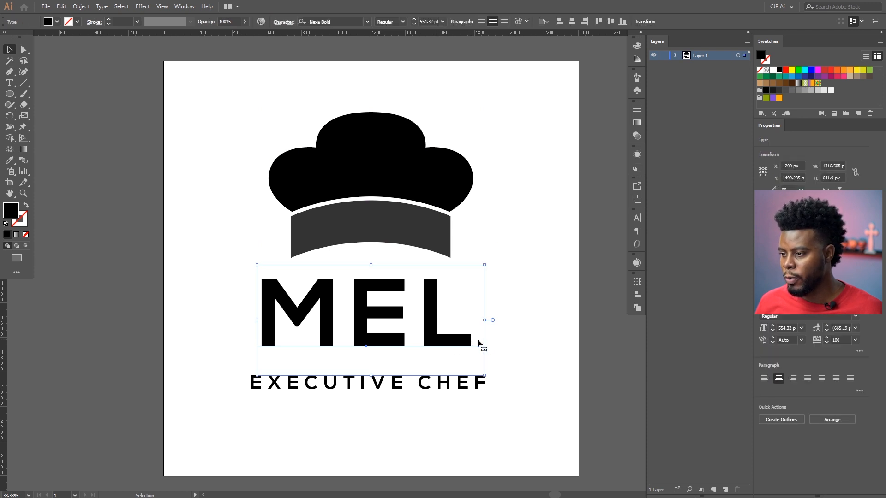
drag(376, 83, 380, 324)
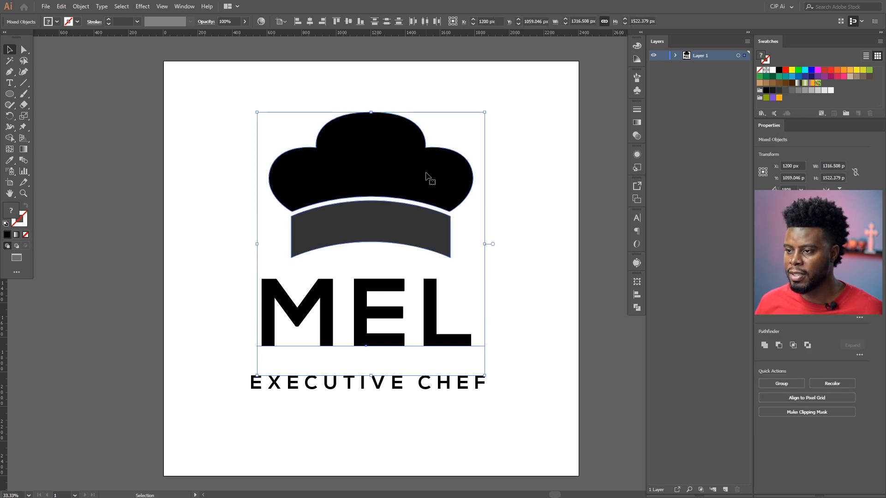
click(533, 281)
Place two duplicates of the MEL and EXECUTIVE CHEF texts outside the artboard, below and to its left
alt+scroll(514, 258, down, 1)
scroll(512, 267, down, 1)
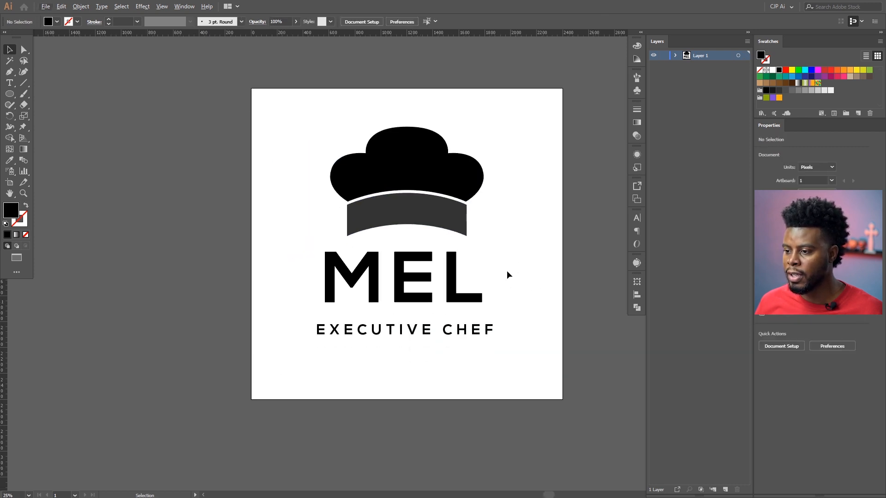
scroll(428, 279, down, 1)
alt+scroll(423, 275, down, 1)
click(425, 276)
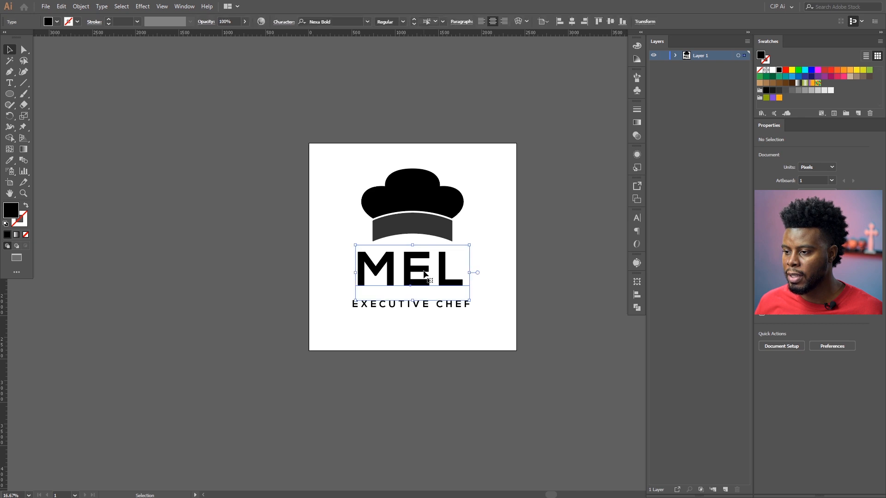
shift+click(423, 306)
drag(418, 283, 155, 424)
click(361, 366)
click(405, 277)
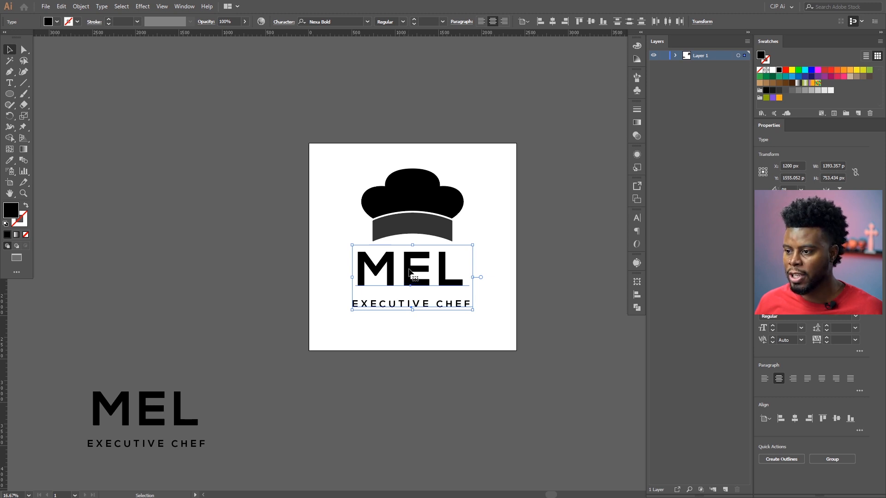
drag(415, 270, 144, 344)
click(518, 270)
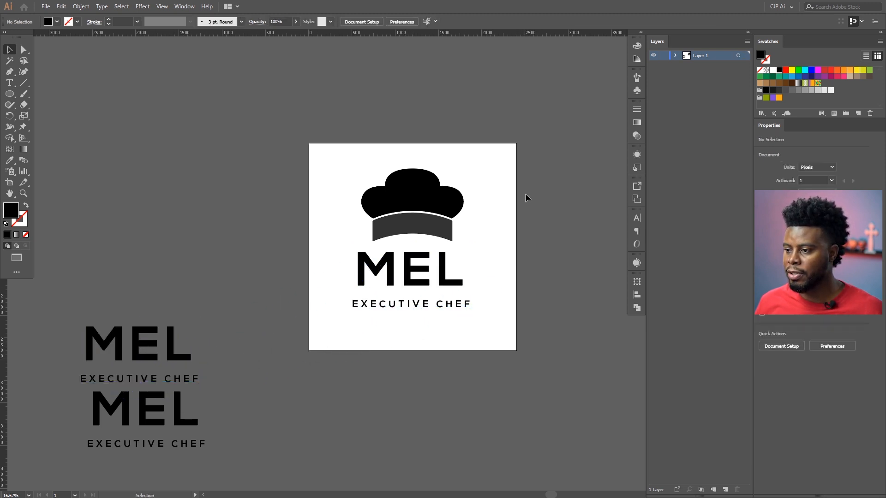
Convert the MEL and EXECUTIVE CHEF texts on the artboard to outlines
scroll(524, 183, up, 2)
scroll(400, 218, down, 1)
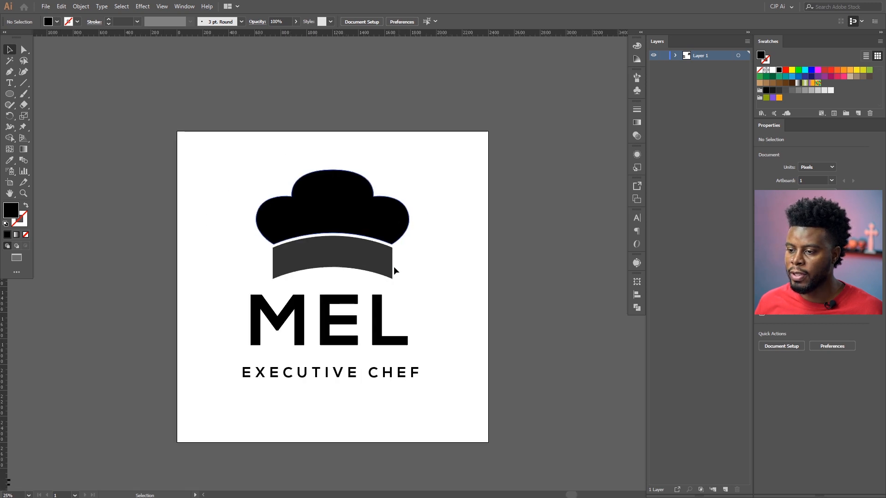
scroll(394, 271, up, 1)
drag(461, 302, 304, 405)
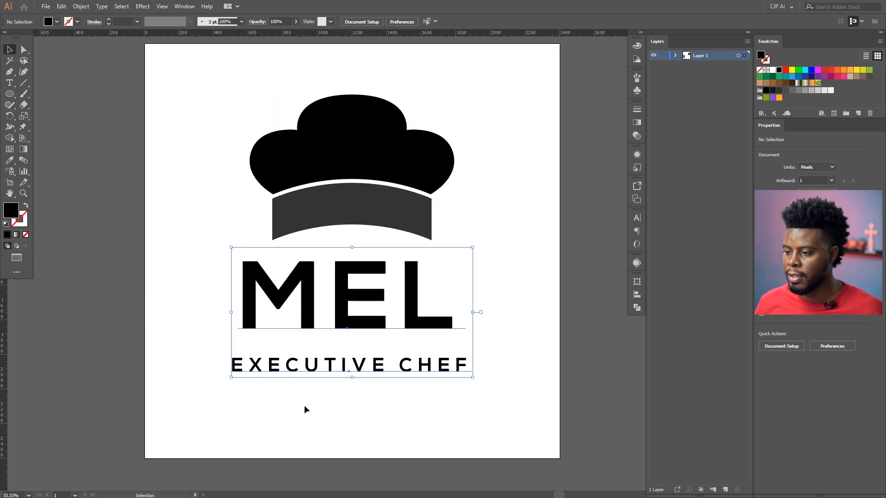
right_click(347, 295)
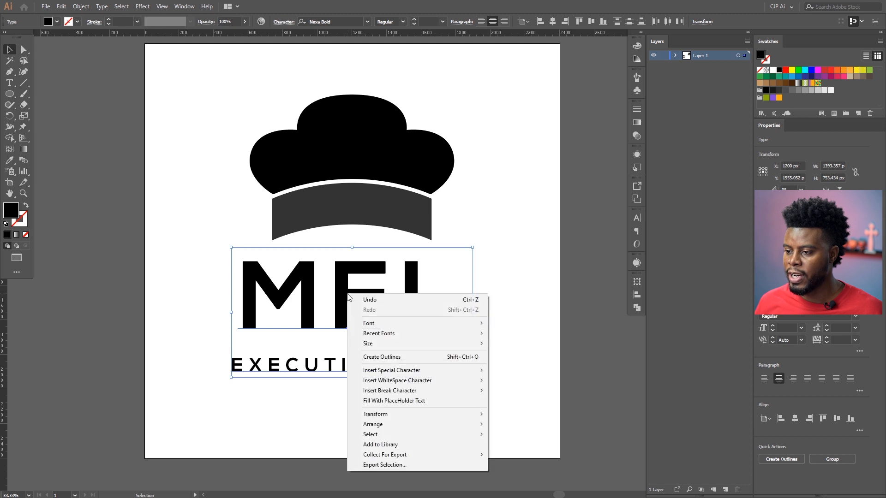
click(398, 356)
click(505, 301)
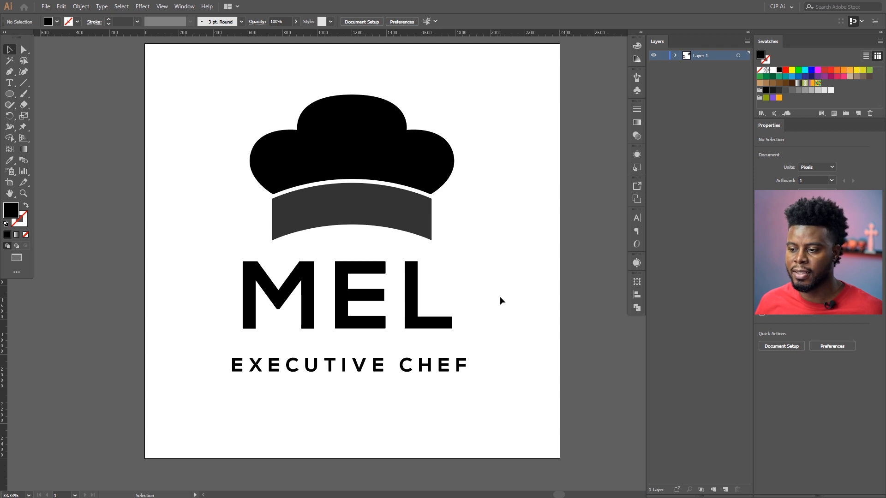
Centre the hat and the outlined texts horizontally on the artboard, and shift MEL slightly down
drag(484, 108, 293, 391)
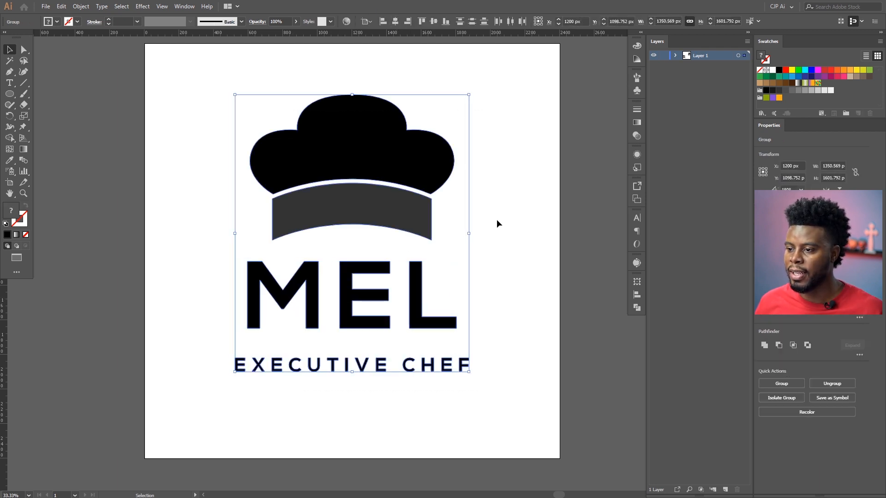
click(505, 215)
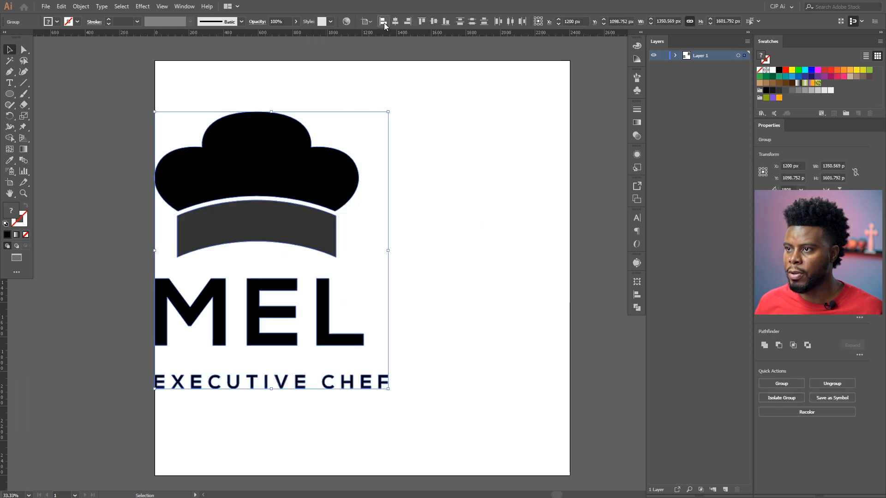
click(395, 21)
click(506, 96)
drag(360, 312, 360, 315)
Try distributing the hat and outlined texts vertically, relative to the artboard and relative to the selection
mouse_move(477, 108)
mouse_down()
mouse_move(328, 433)
mouse_move(243, 429)
mouse_up()
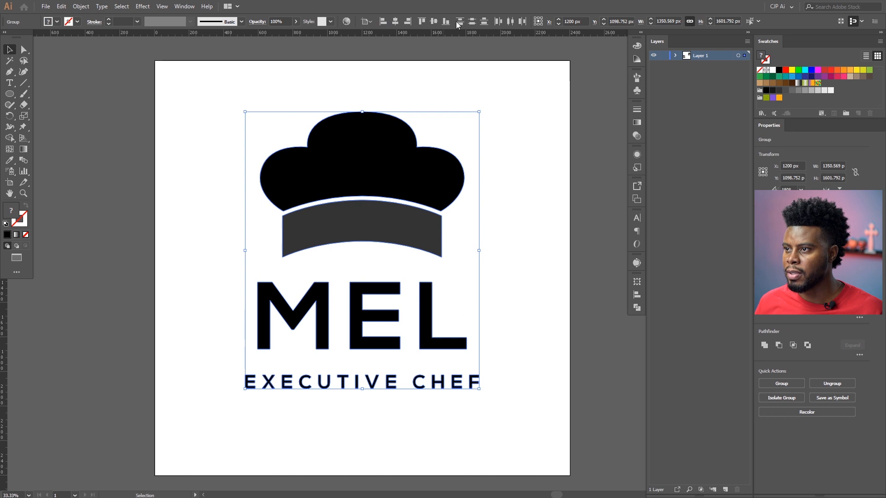
click(480, 22)
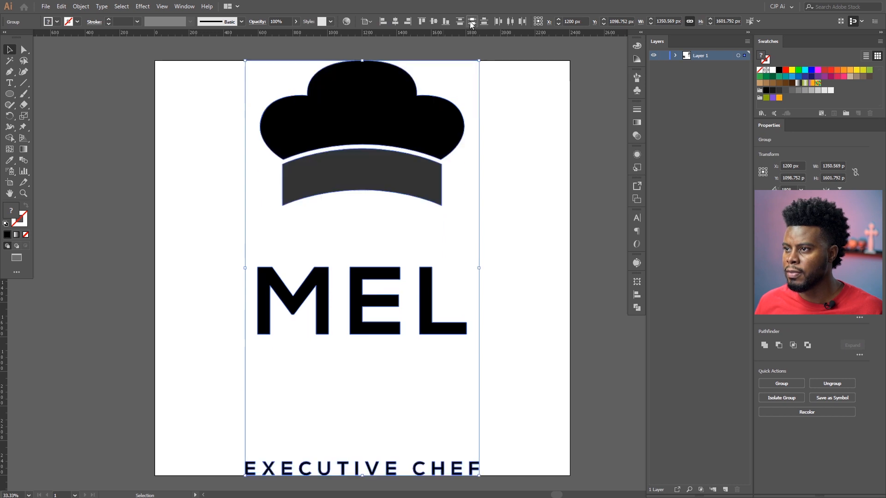
key(ctrl+z)
click(368, 21)
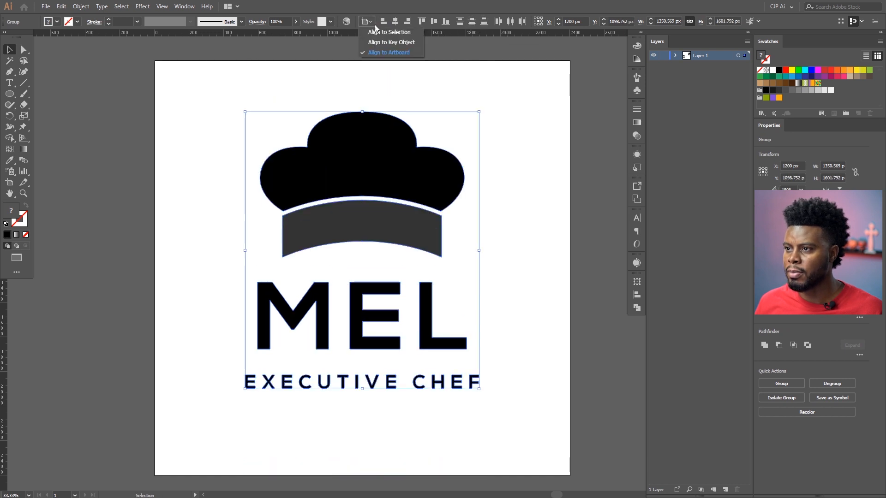
click(378, 32)
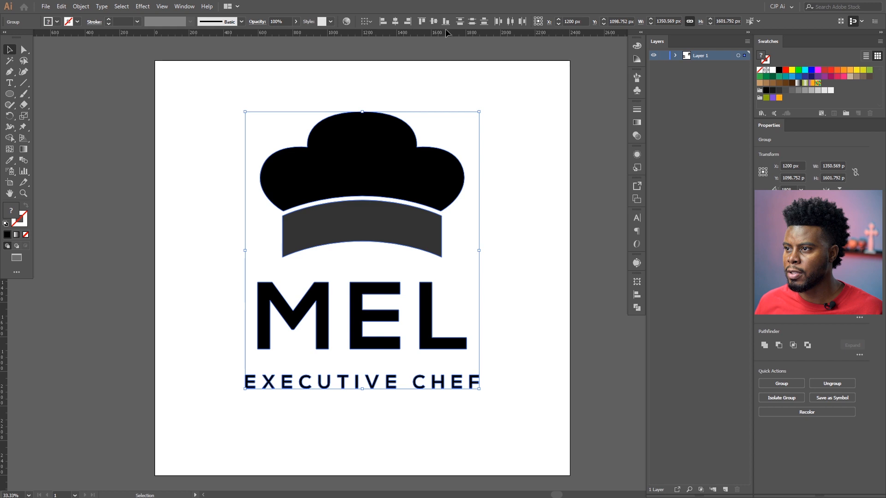
click(472, 21)
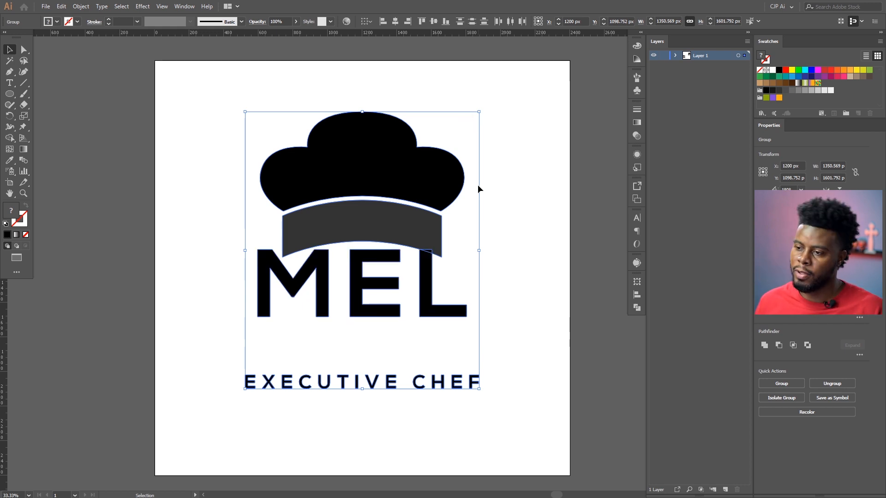
key(ctrl+z)
Move the outlined EXECUTIVE CHEF text up about 40 px, closer to MEL
click(511, 240)
click(367, 287)
click(429, 382)
drag(429, 382, 429, 375)
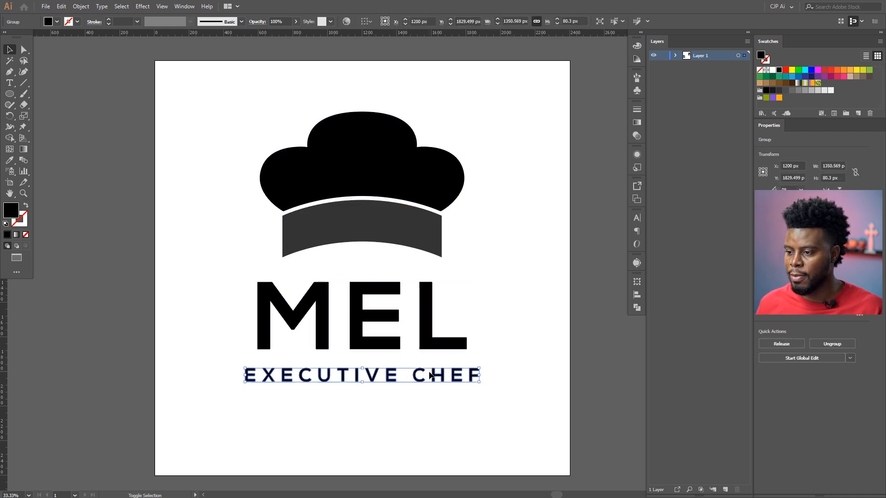
Move the outlined MEL and EXECUTIVE CHEF texts together up 60 px, closer to the hat
drag(533, 300, 323, 376)
key(shift+Up)
key(shift+Up)
key(shift+Up)
key(shift+Up)
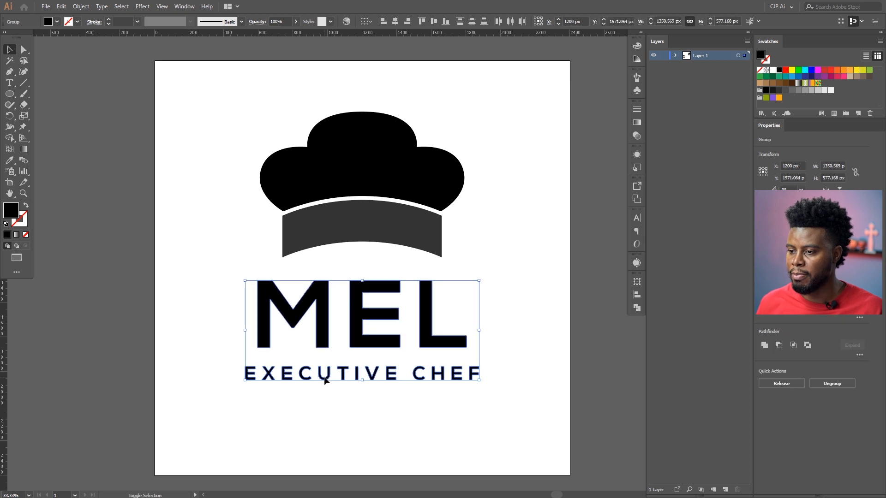
key(shift+Up)
key(shift+Up)
Examine the spacing and centring of the hat, MEL and EXECUTIVE CHEF on the artboard
drag(458, 85, 283, 395)
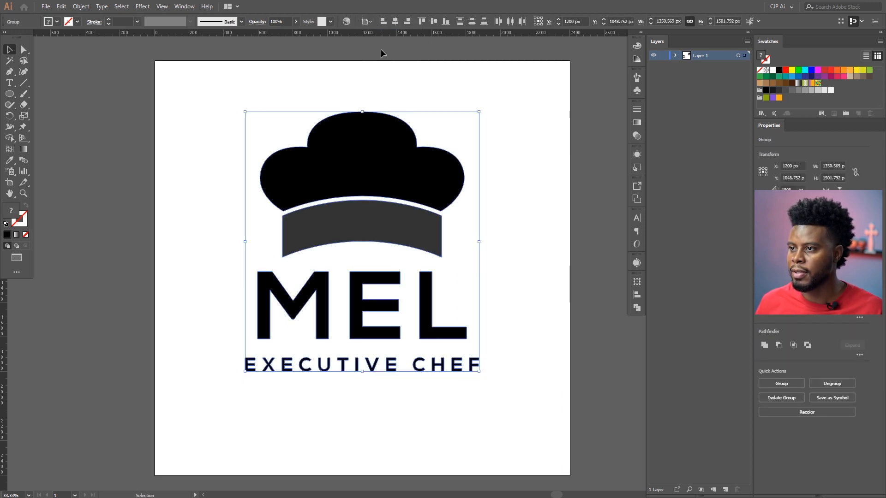
click(487, 116)
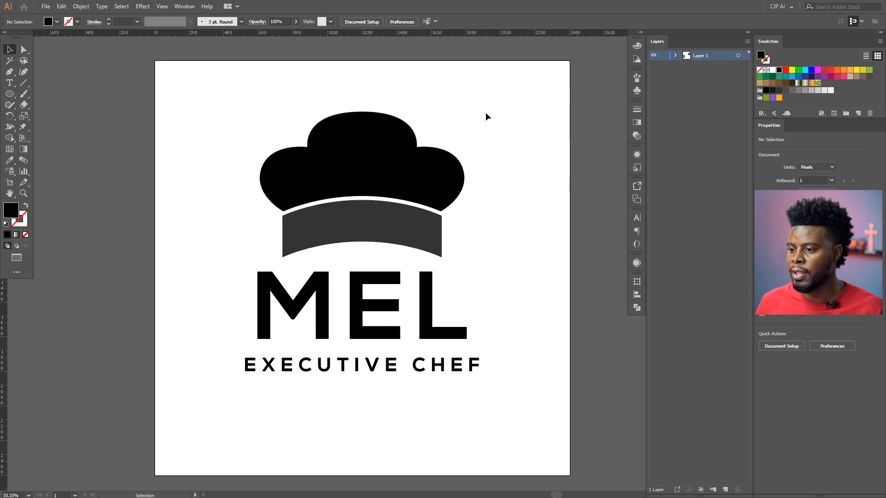
scroll(486, 112, down, 2)
scroll(478, 121, up, 1)
scroll(478, 120, right, 1)
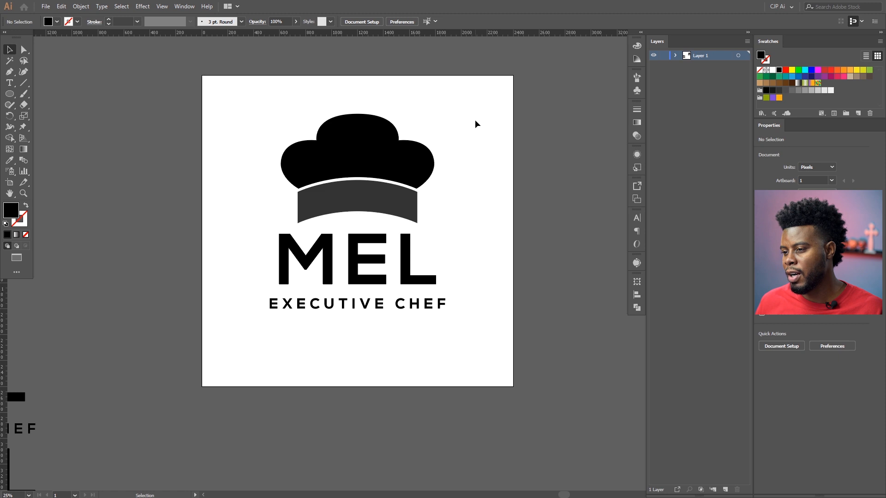
scroll(475, 123, up, 1)
click(407, 240)
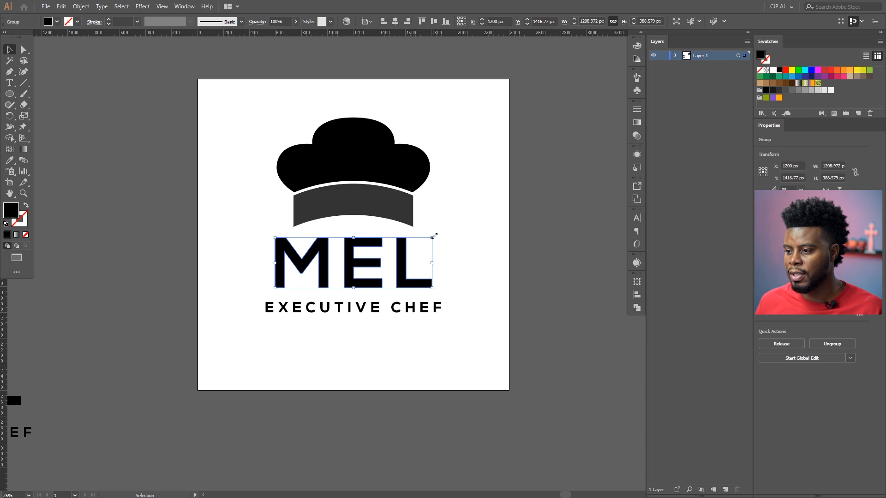
scroll(364, 244, down, 1)
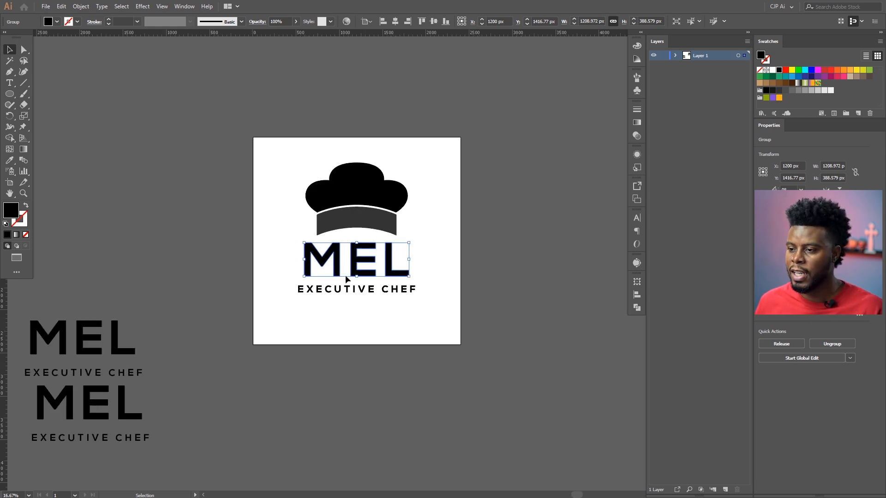
Copy the live MEL text from the pasteboard onto the artboard and move the outlined MEL out to the spare texts
click(120, 336)
drag(134, 346, 402, 312)
click(364, 275)
drag(364, 276, 103, 457)
click(425, 322)
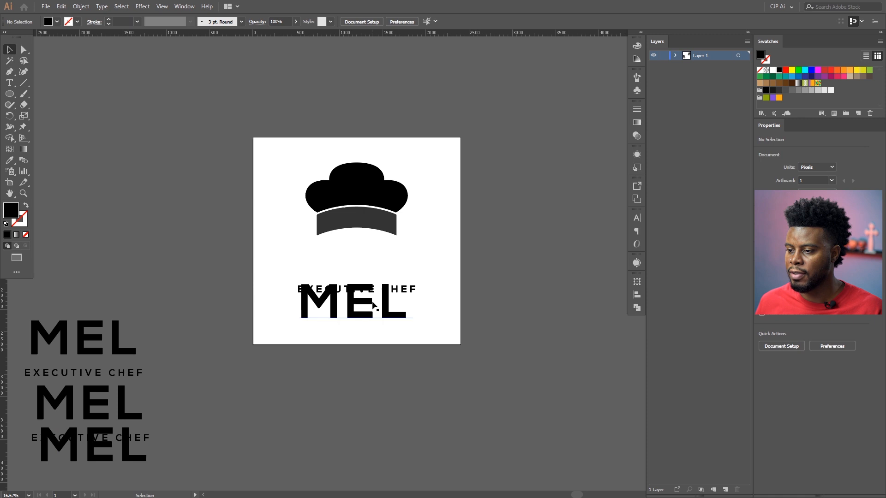
Place the live MEL copy directly under the hat and change its wording to CHEF MEL
drag(373, 305, 381, 262)
double_click(364, 261)
key(ctrl+a)
text(CHEF MEL)
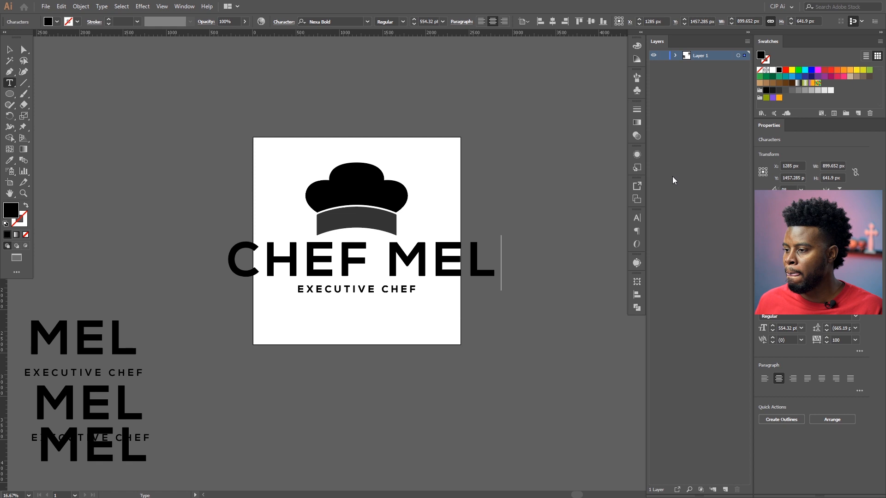
click(9, 49)
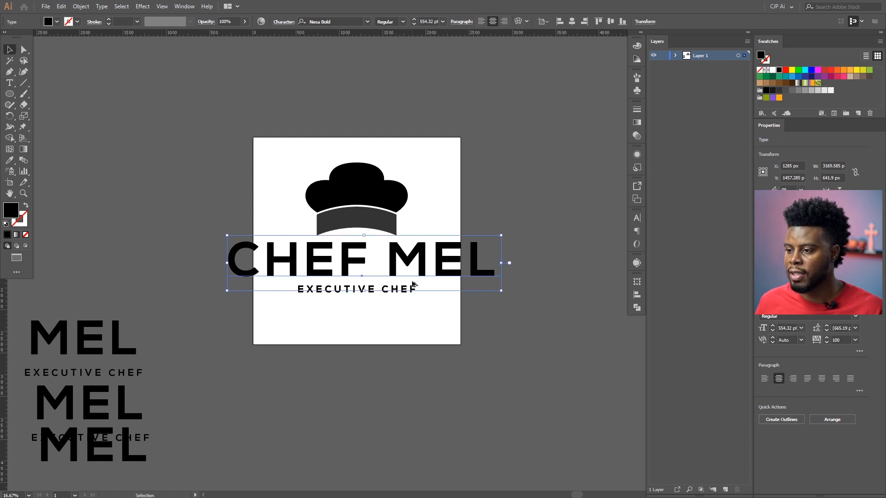
Move the outlined EXECUTIVE CHEF off the artboard to the pasteboard, below the spare texts
scroll(411, 277, up, 1)
scroll(362, 258, down, 2)
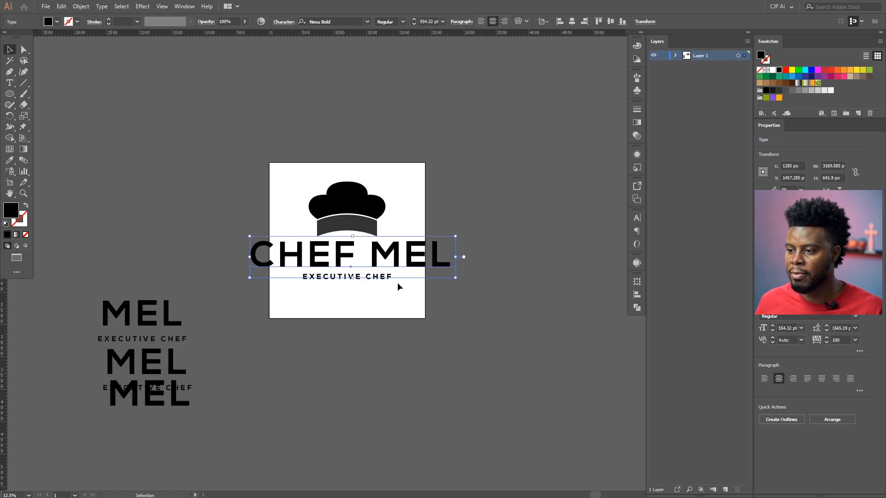
click(129, 328)
click(341, 297)
drag(361, 276, 272, 354)
key(ctrl+z)
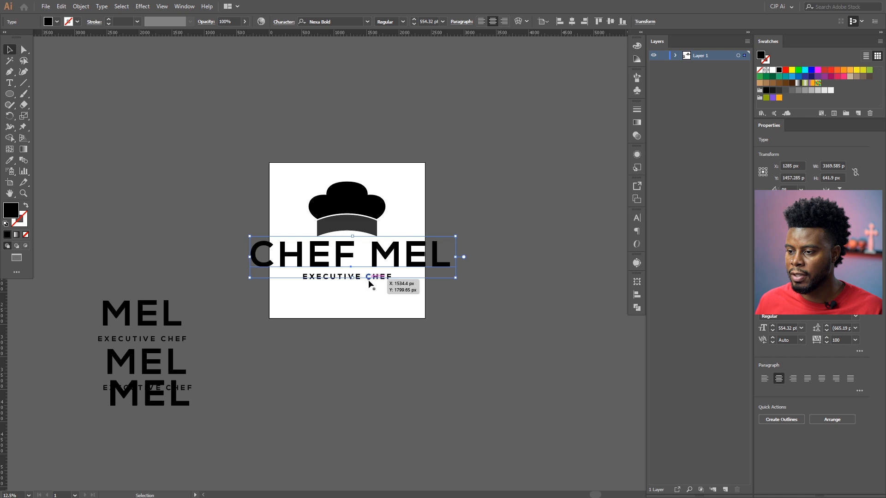
click(370, 279)
drag(369, 277, 172, 443)
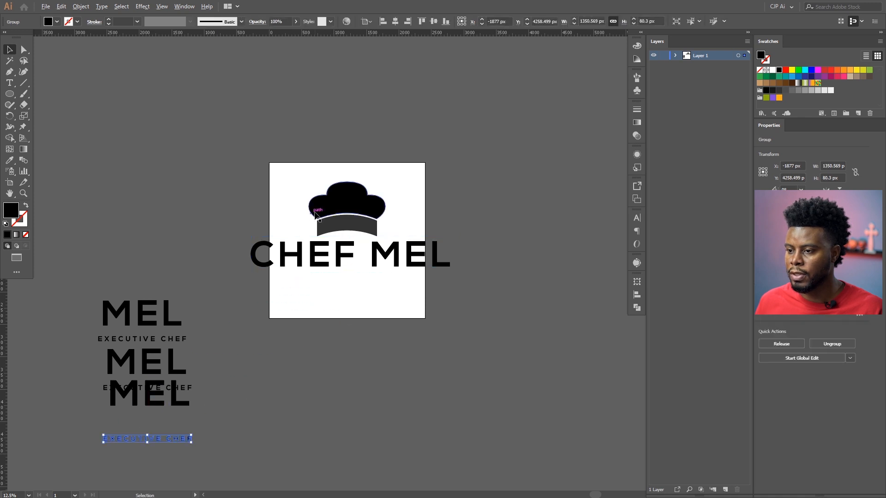
Set the font size of the CHEF MEL text to 300 pt
scroll(362, 213, up, 2)
scroll(362, 213, right, 5)
click(390, 296)
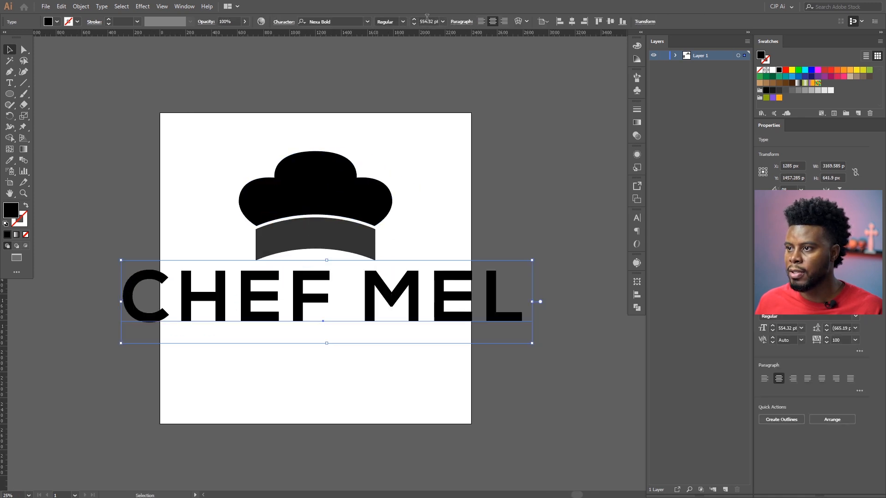
double_click(426, 20)
text(300)
key(Return)
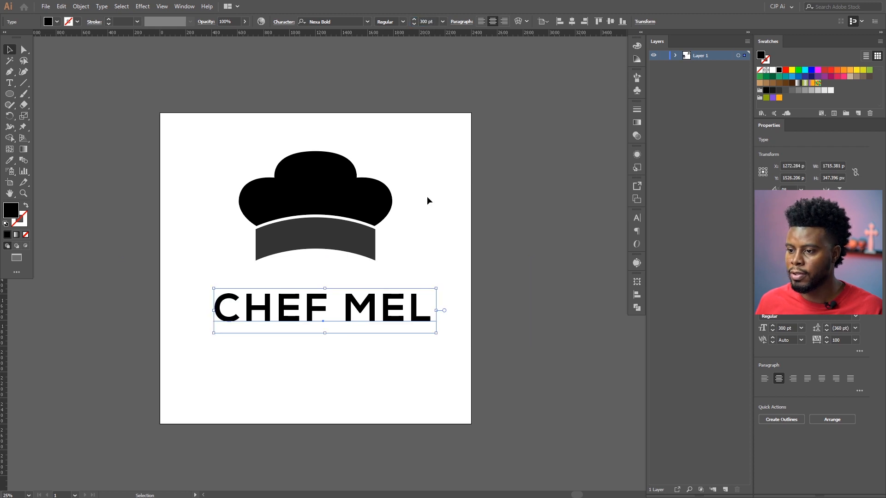
Centre the hat and the live CHEF MEL text horizontally on the artboard
click(427, 201)
click(375, 305)
drag(404, 168, 275, 332)
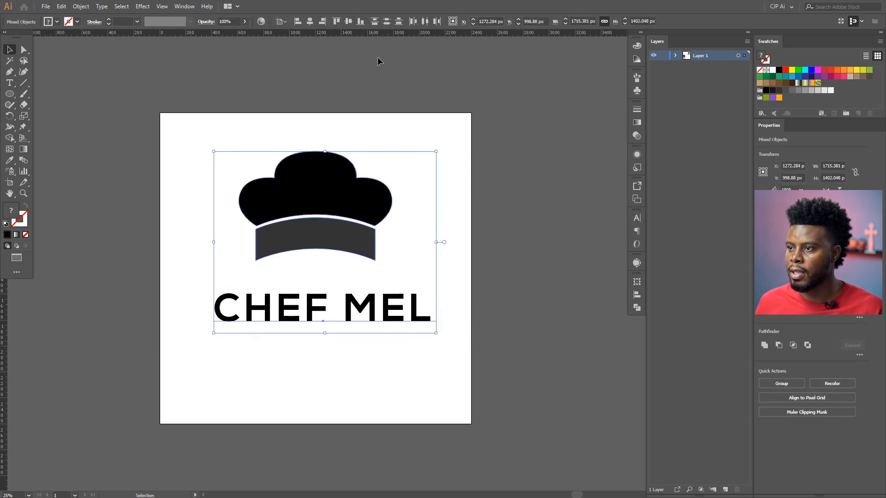
click(311, 23)
click(429, 170)
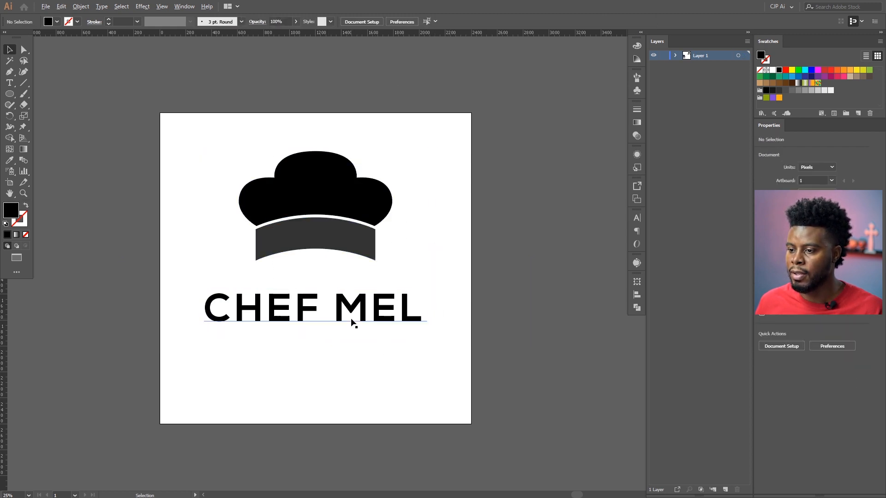
Convert the CHEF MEL text to outlines
scroll(355, 318, down, 1)
click(359, 316)
right_click(358, 313)
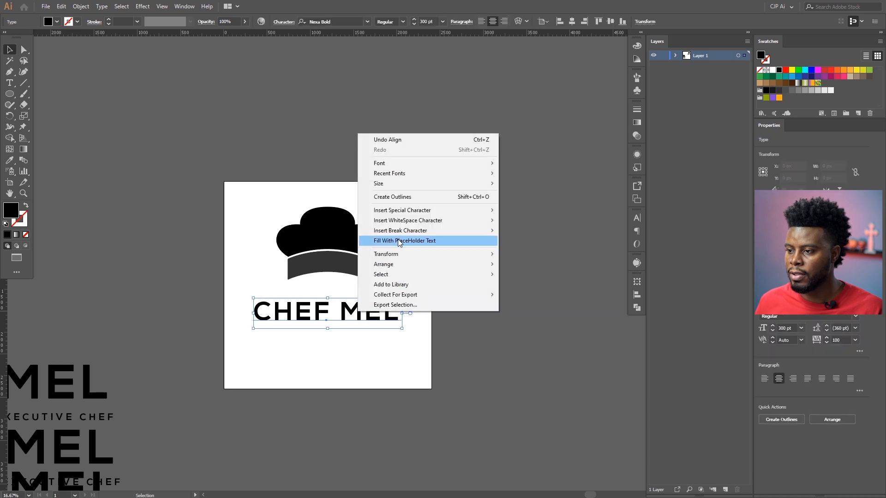
click(395, 197)
click(405, 279)
scroll(381, 270, up, 1)
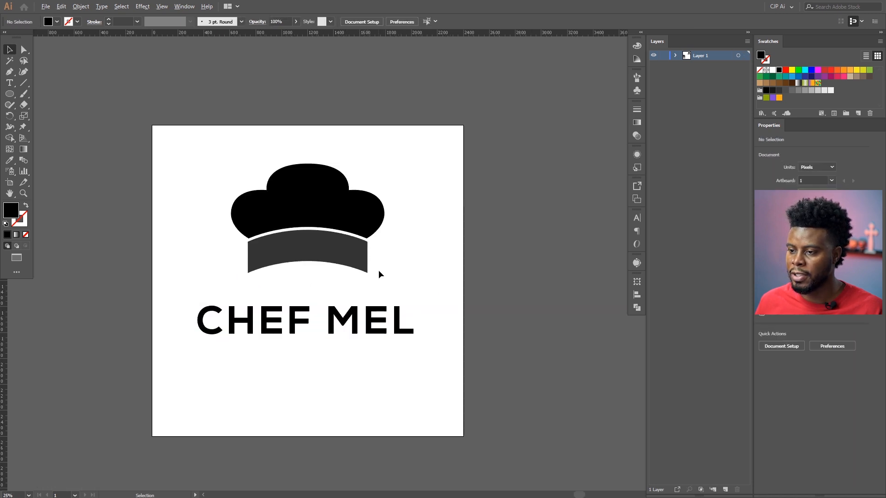
Align the hat and the outlined CHEF MEL to the artboard's horizontal centre
scroll(361, 282, left, 1)
scroll(361, 282, up, 1)
drag(454, 172, 272, 404)
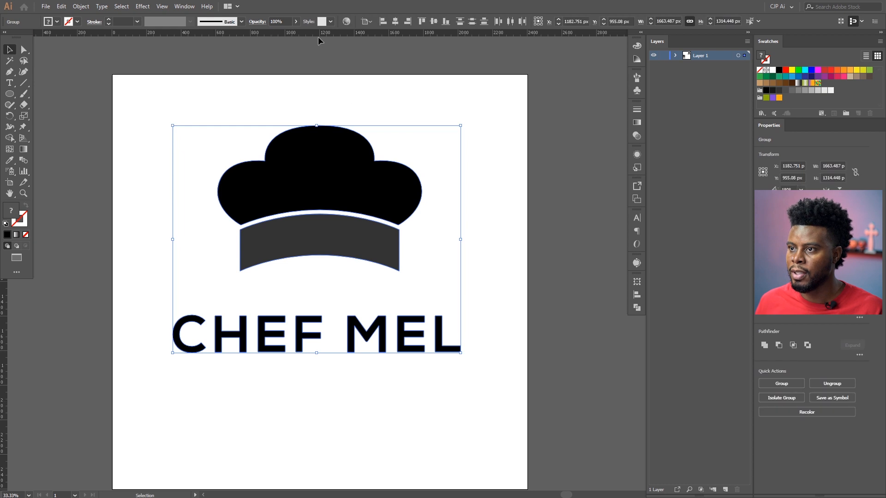
click(397, 24)
click(431, 206)
scroll(429, 207, down, 1)
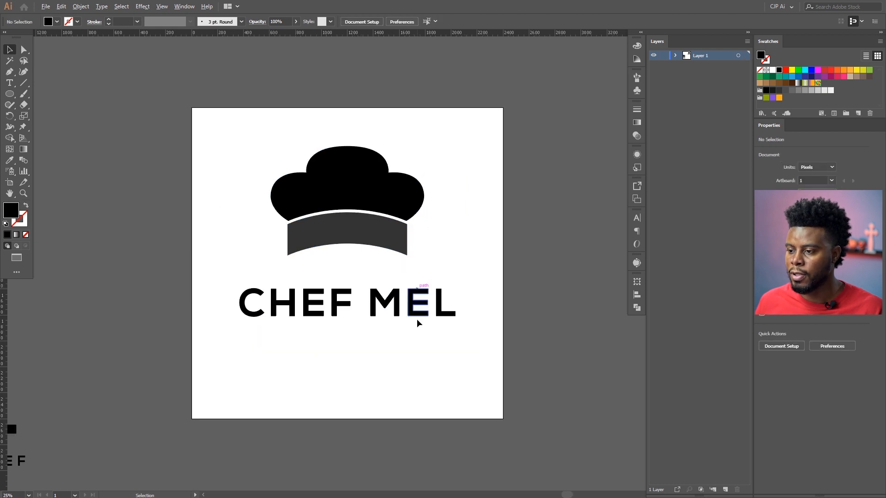
Scale the outlined CHEF MEL proportionally to about 2015 px wide and centre it horizontally with the hat
click(414, 319)
drag(456, 319, 567, 392)
click(395, 21)
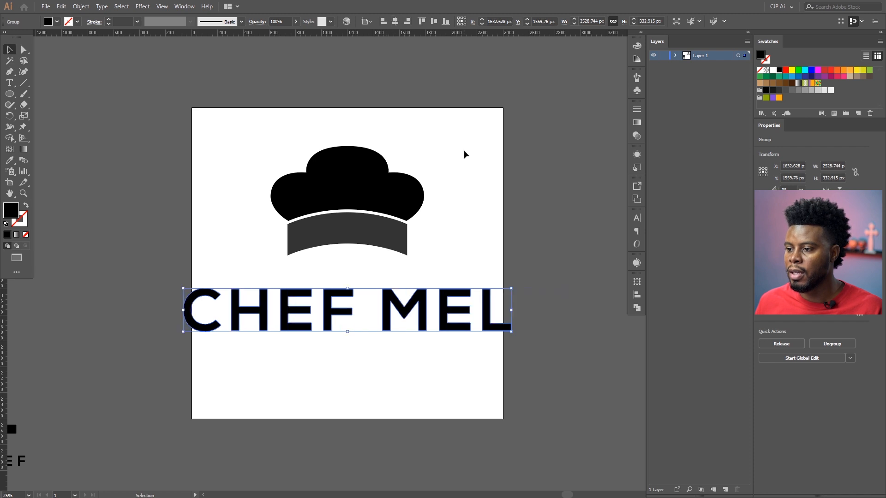
click(464, 152)
click(467, 303)
drag(510, 288, 445, 297)
drag(382, 138, 320, 399)
click(395, 21)
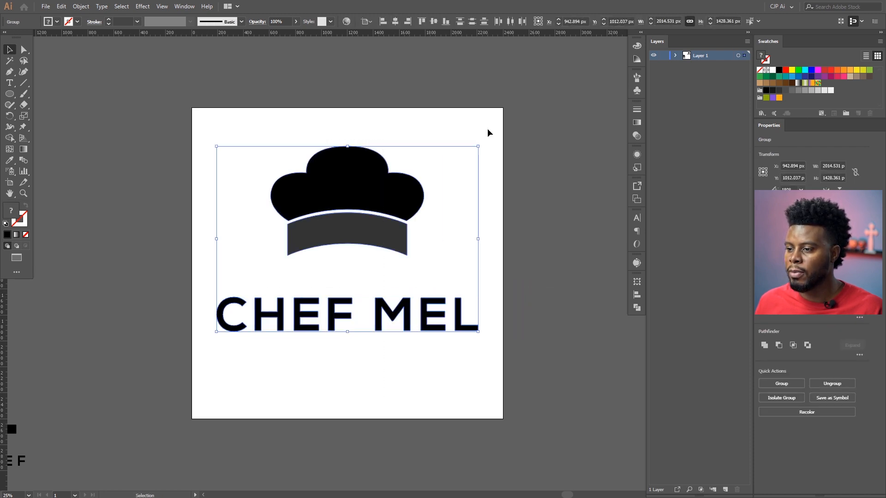
click(489, 133)
Move the outlined CHEF MEL up about 190 px, closer to the hat
click(409, 300)
key(shift+Up)
key(shift+Up)
key(shift+Up)
key(shift+Up)
key(shift+Up)
key(shift+Up)
key(shift+Up)
key(shift+Up)
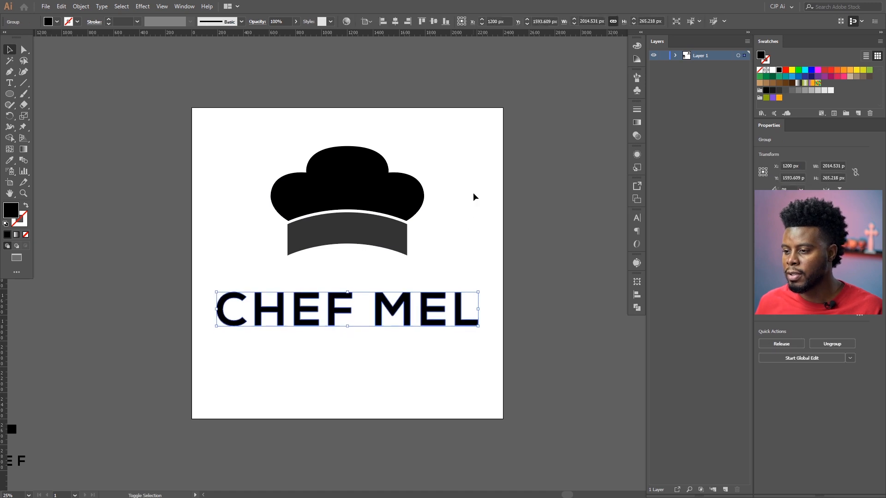
key(shift+Up)
key(shift+Up)
key(shift+Up)
key(shift+Up)
key(shift+Up)
key(shift+Up)
key(shift+Up)
key(shift+Up)
key(shift+Up)
key(shift+Up)
key(shift+Up)
key(shift+Up)
key(shift+Up)
key(shift+Up)
key(shift+Up)
key(shift+Up)
key(shift+Up)
key(shift+Up)
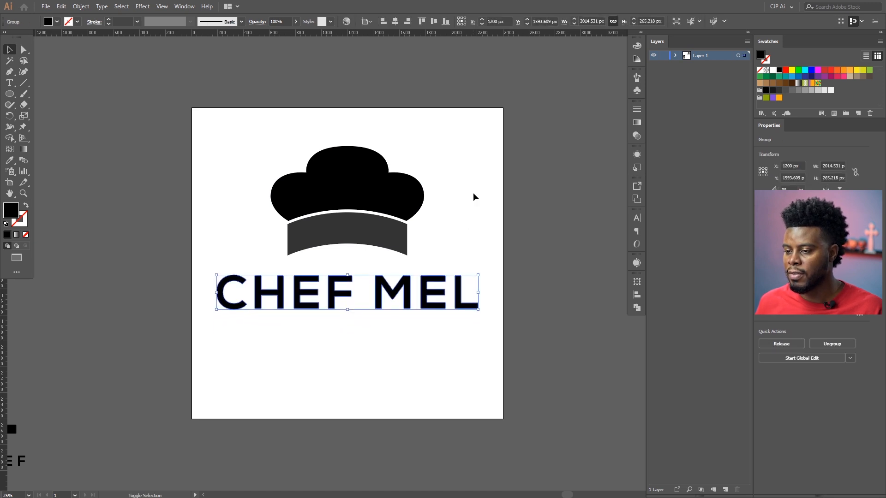
click(467, 196)
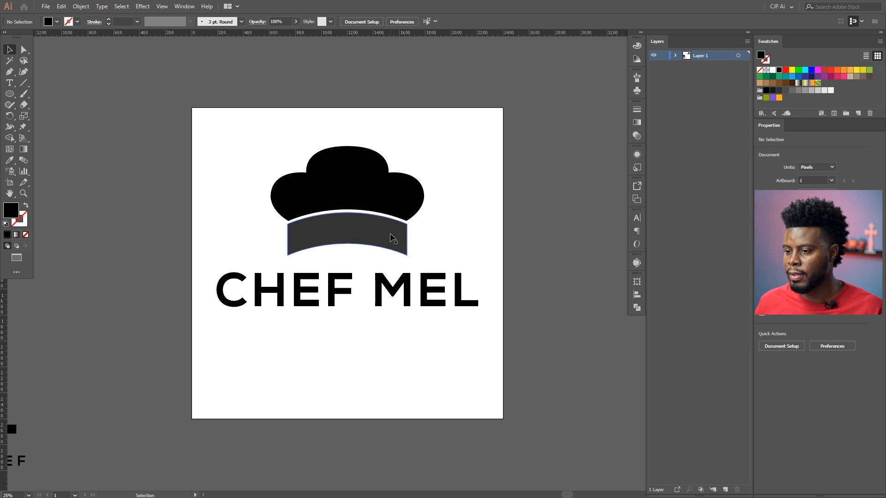
scroll(400, 220, down, 1)
scroll(416, 201, up, 1)
scroll(414, 206, up, 1)
scroll(414, 210, down, 1)
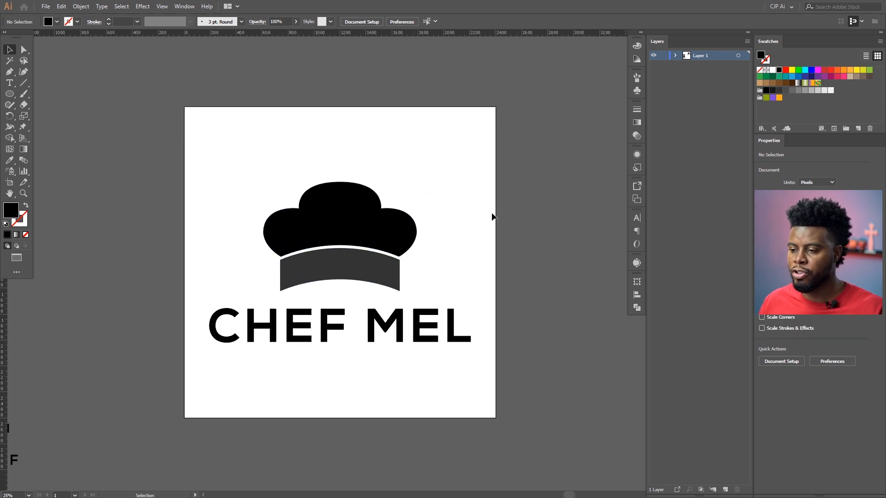
Copy the live MEL text onto the artboard and ungroup the hat and CHEF MEL
scroll(491, 217, down, 1)
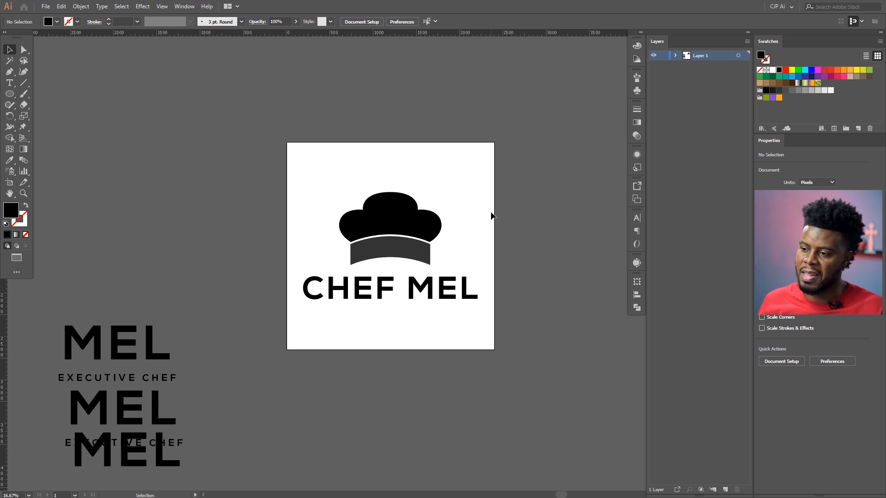
drag(130, 339, 428, 310)
click(446, 280)
key(ctrl+shift+g)
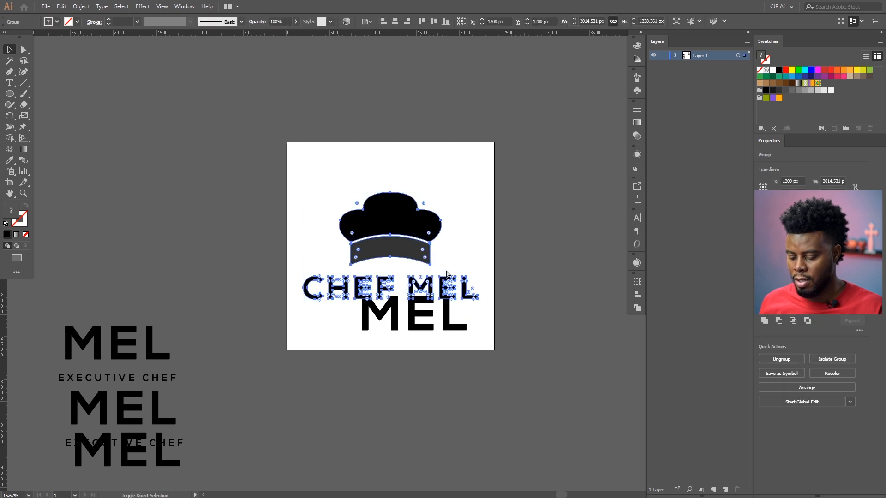
click(475, 184)
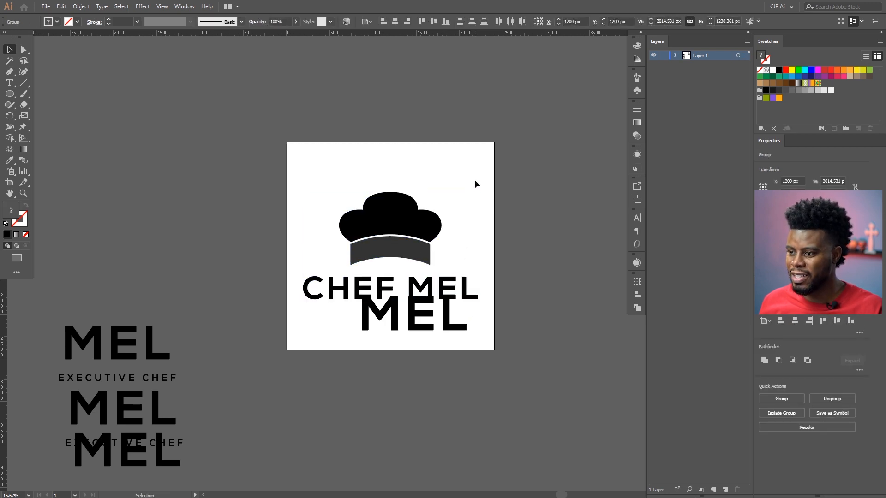
Move the outlined CHEF MEL off the artboard to the pasteboard below it
right_click(409, 218)
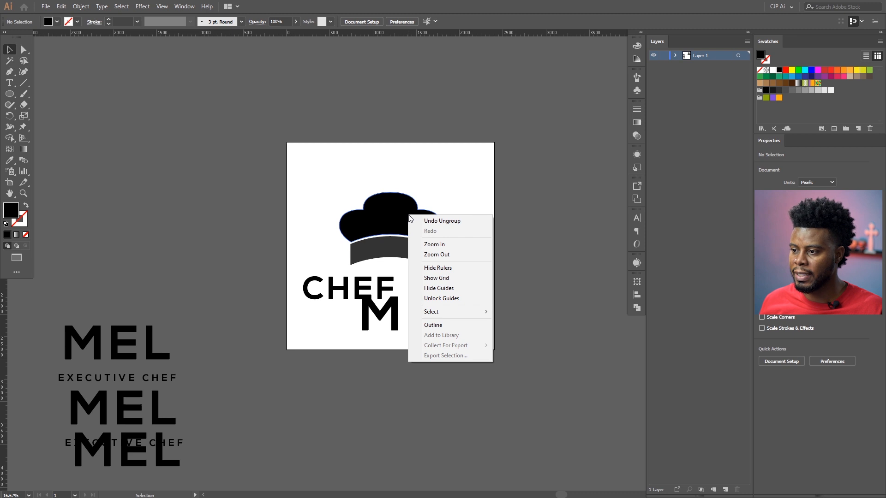
click(447, 176)
drag(422, 300, 380, 486)
Change the live MEL copy on the artboard to two lines reading CHEF and MEL
click(409, 330)
double_click(406, 323)
text(C)
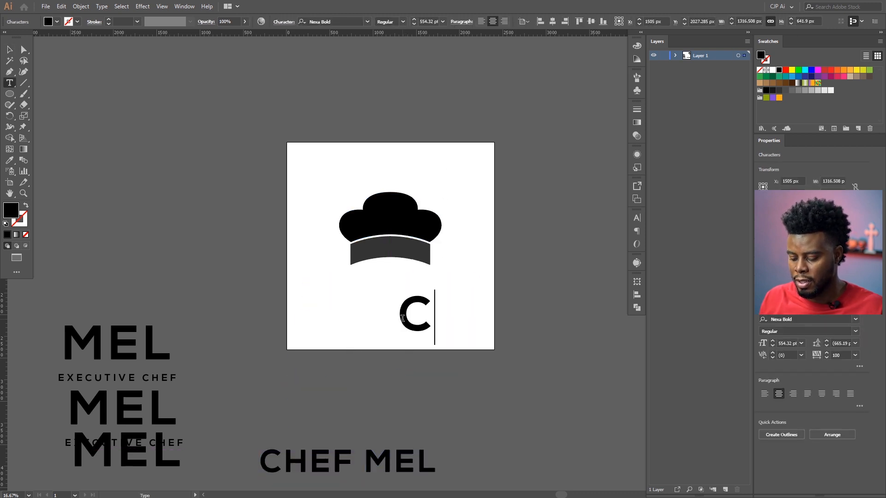
text(HEF)
key(Return)
text(MEL)
click(9, 49)
Shift the two-line CHEF MEL text up toward the hat and set its font size to 300 pt
drag(427, 287, 407, 264)
click(427, 21)
text(300)
key(Return)
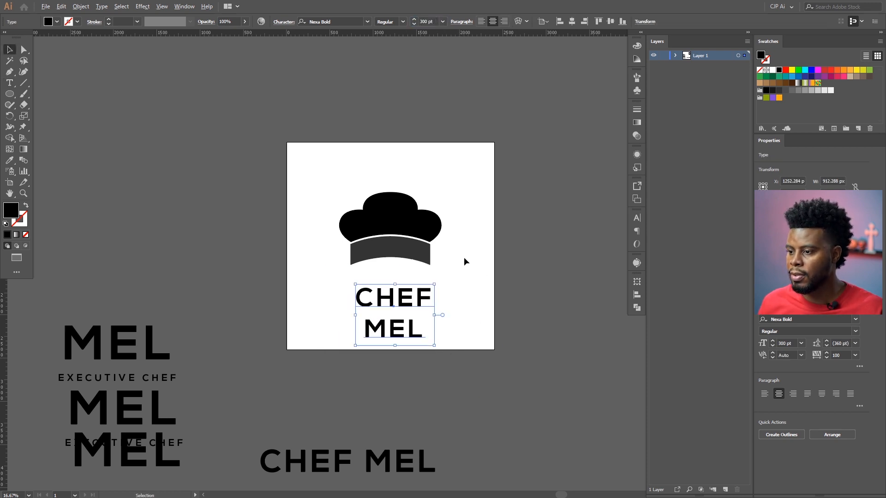
Undo the two-line text variant back to the hat with the single-line outlined CHEF MEL
scroll(461, 256, up, 2)
scroll(417, 271, down, 2)
key(ctrl+z)
key(ctrl+z)
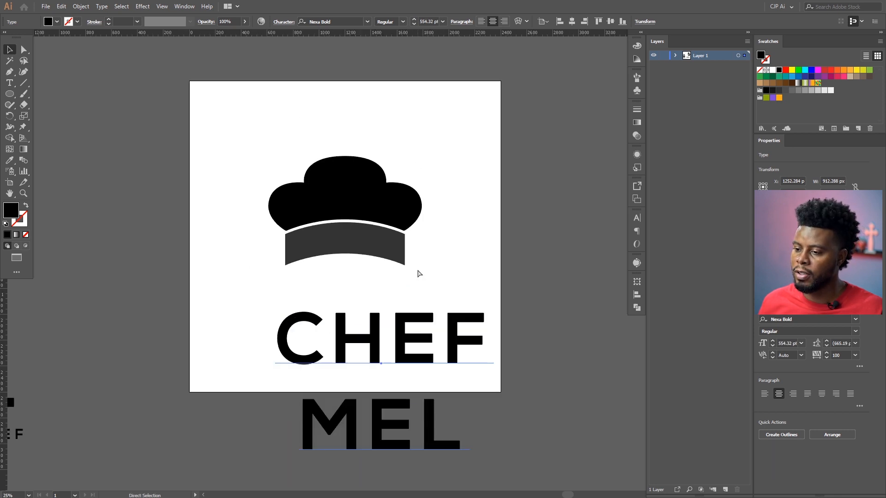
key(ctrl+z)
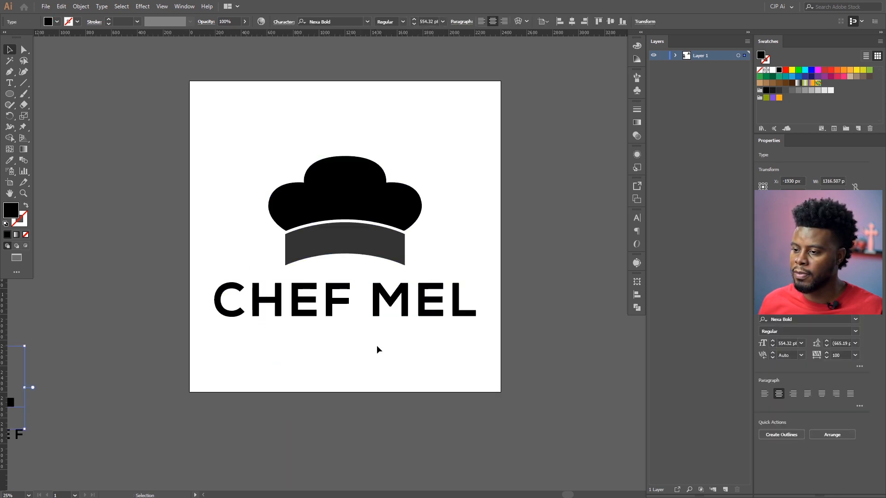
Copy the live EXECUTIVE CHEF text from the pasteboard to below CHEF MEL and change its wording to PASTRY EXPERT
scroll(376, 349, down, 1)
click(110, 405)
drag(110, 405, 376, 341)
double_click(368, 342)
key(ctrl+a)
text(PASTRY EXPERT)
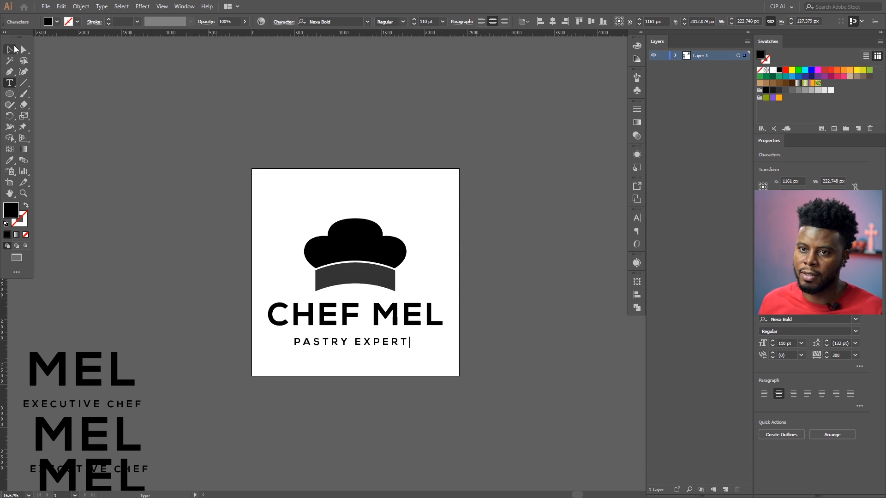
click(15, 49)
Convert the PASTRY EXPERT text below CHEF MEL to outlines
right_click(373, 344)
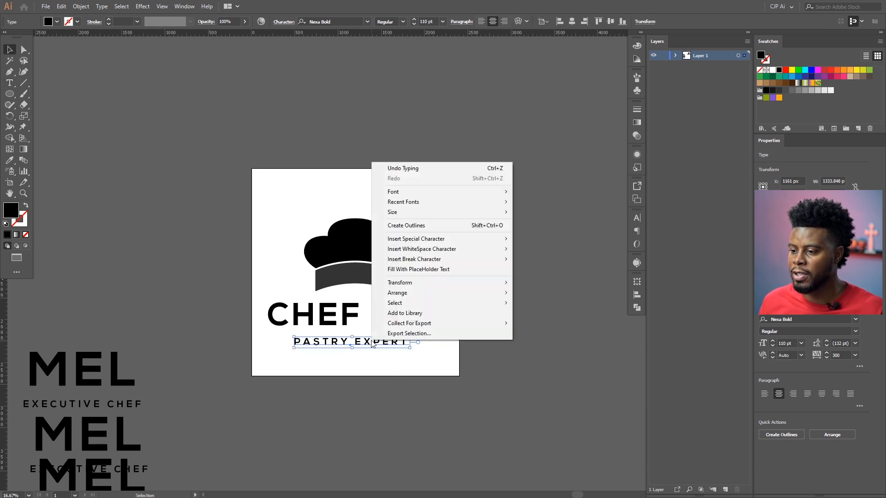
click(442, 226)
click(444, 371)
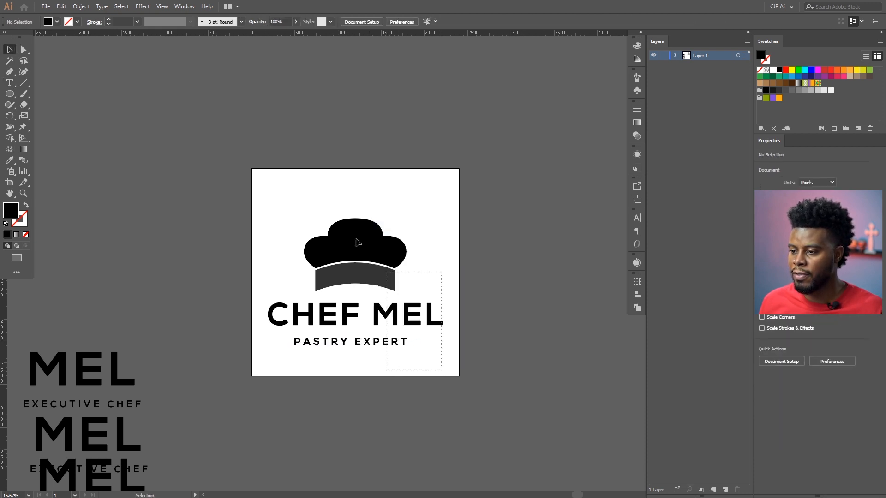
click(339, 241)
click(423, 148)
scroll(405, 260, up, 1)
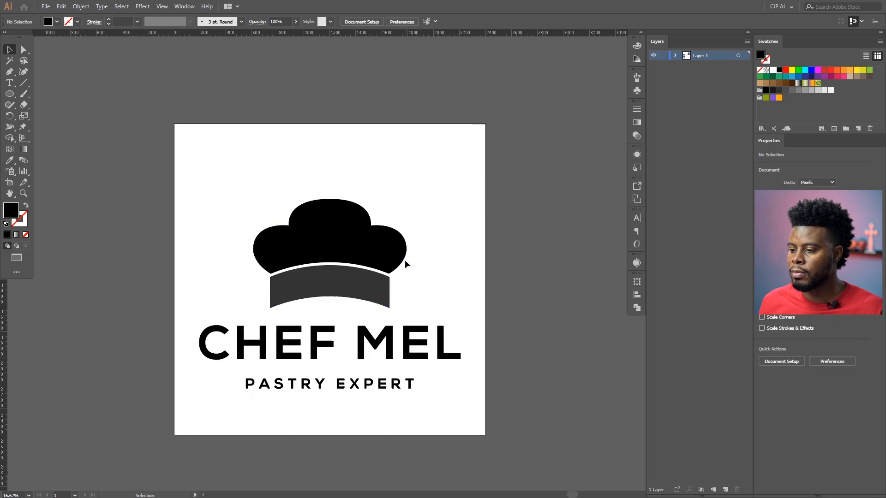
Group the hat, CHEF MEL and PASTRY EXPERT and centre the group vertically on the artboard
drag(244, 188, 419, 409)
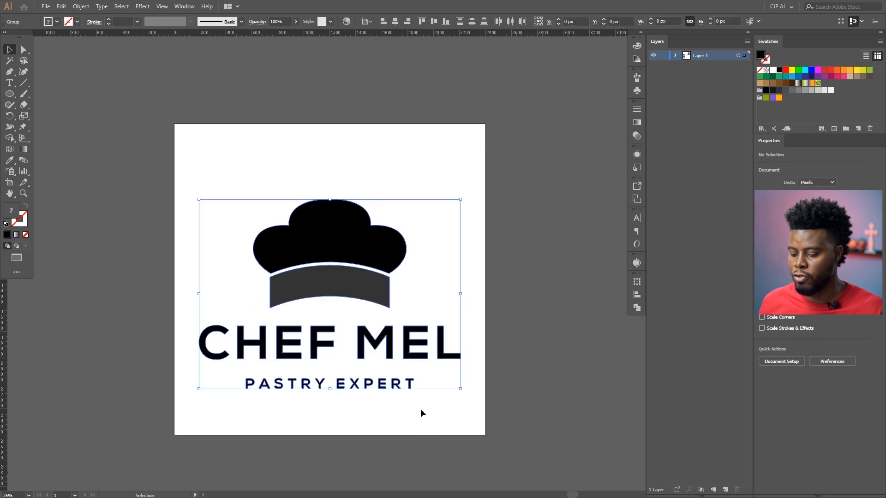
key(ctrl+g)
click(433, 22)
click(430, 201)
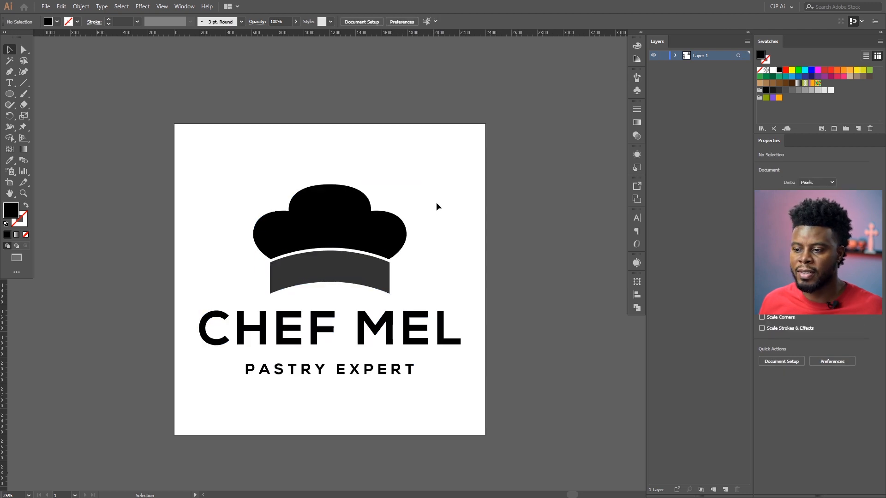
click(359, 229)
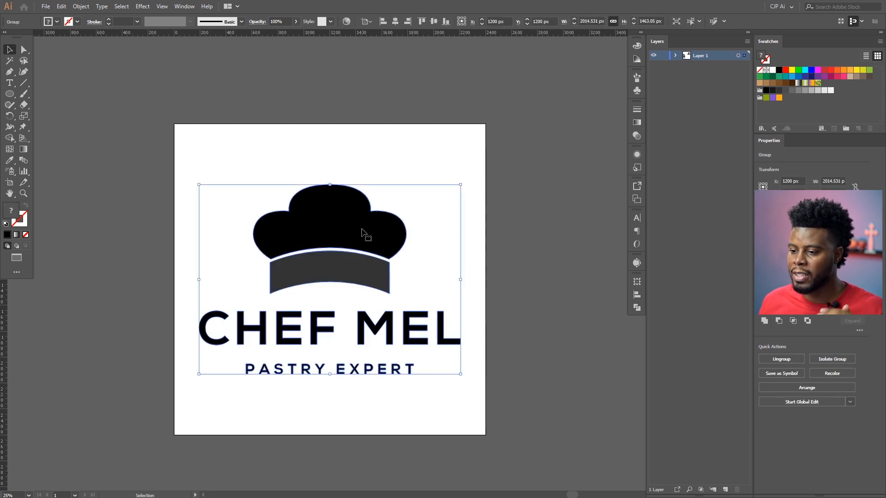
click(514, 280)
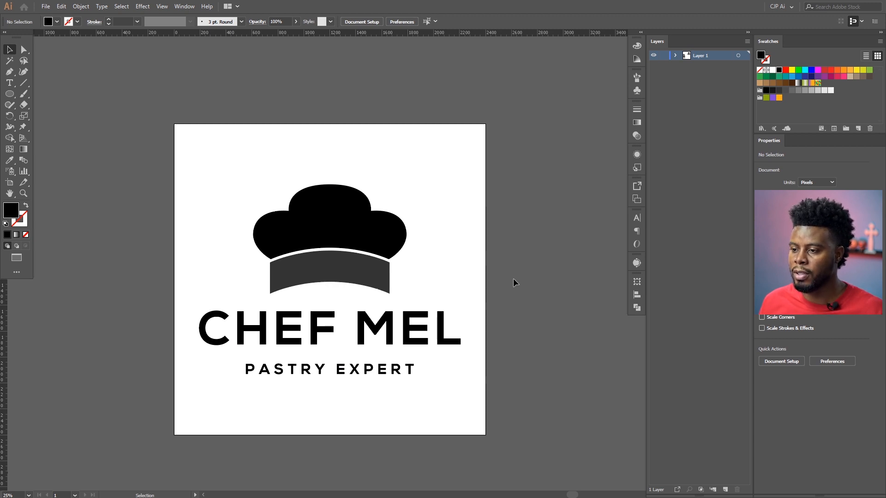
Ungroup the complete logo artwork on the artboard
key(ctrl+plus)
scroll(428, 180, down, 1)
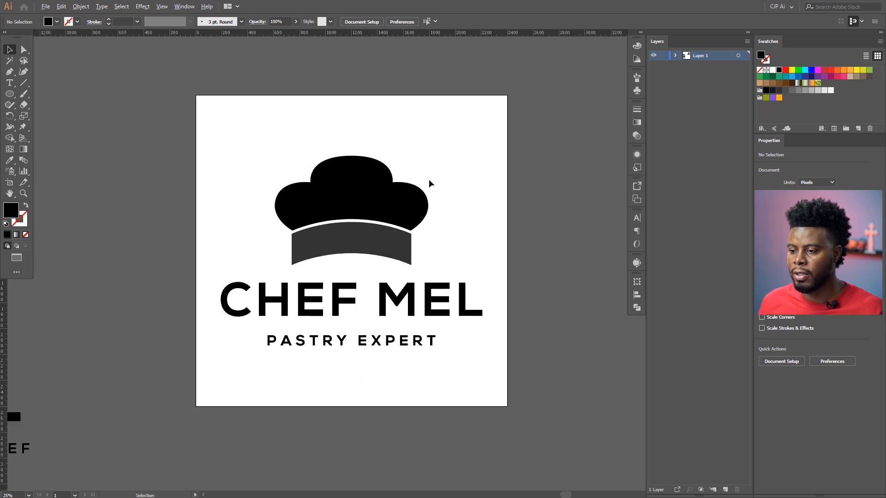
scroll(428, 180, up, 1)
click(345, 159)
right_click(344, 161)
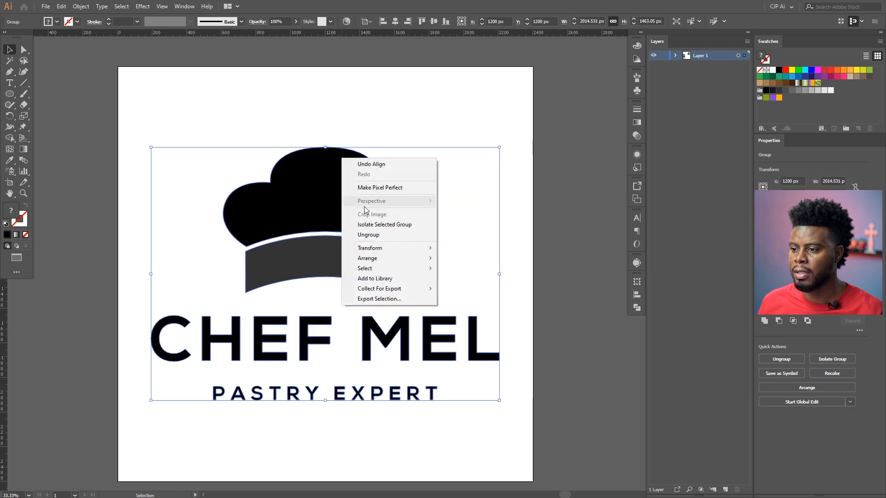
click(368, 234)
click(388, 107)
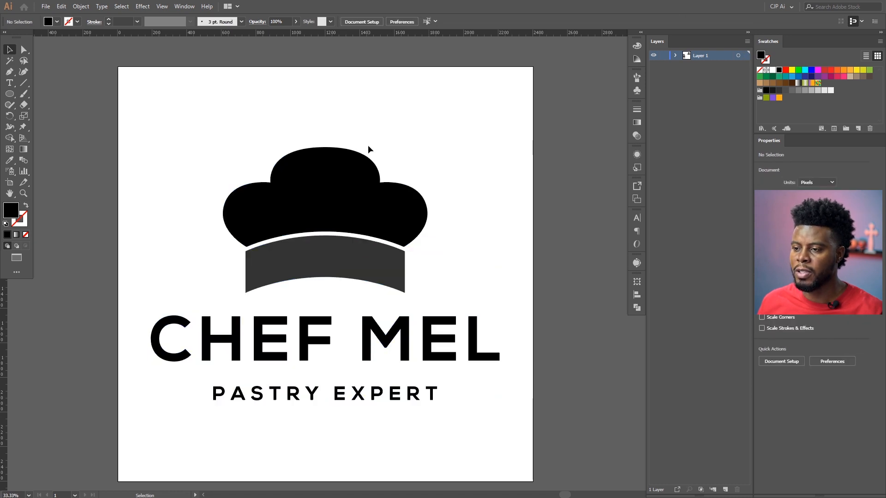
Fill the puffy upper part of the chef hat with white
key(a)
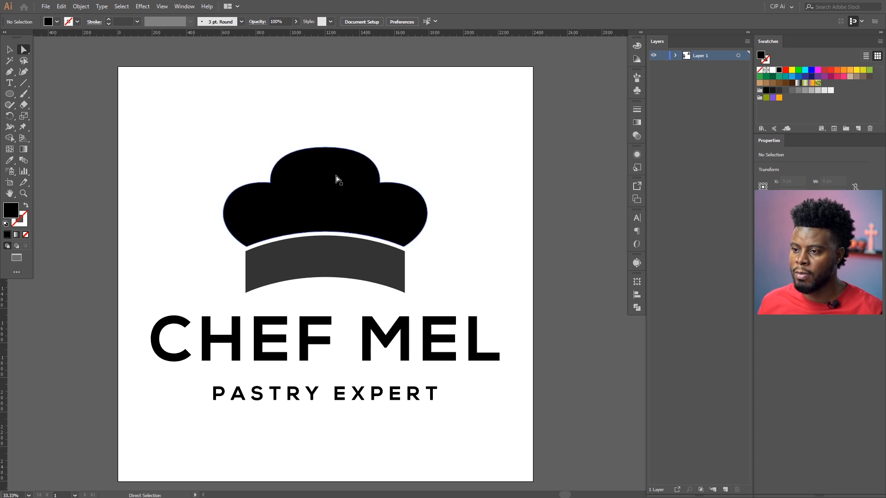
click(337, 179)
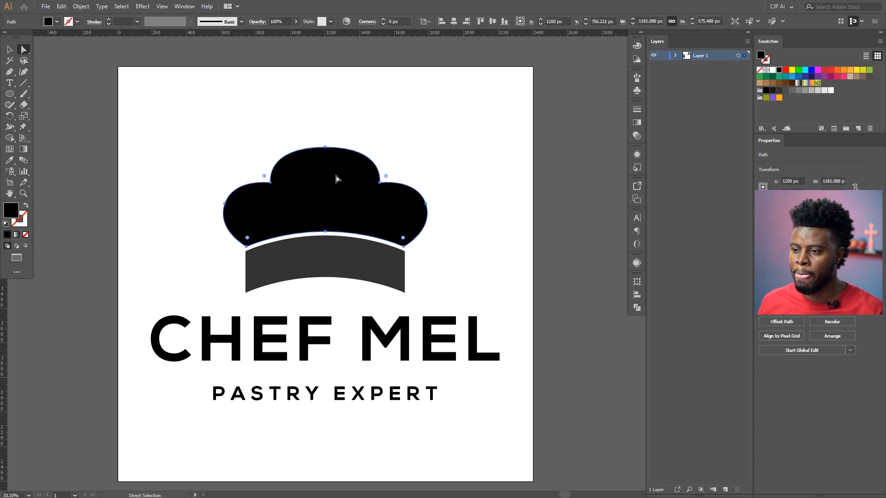
click(57, 22)
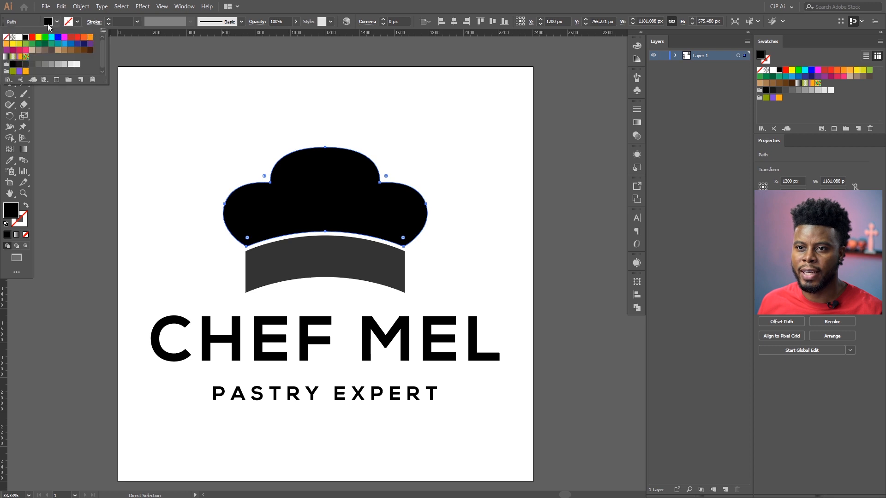
click(19, 37)
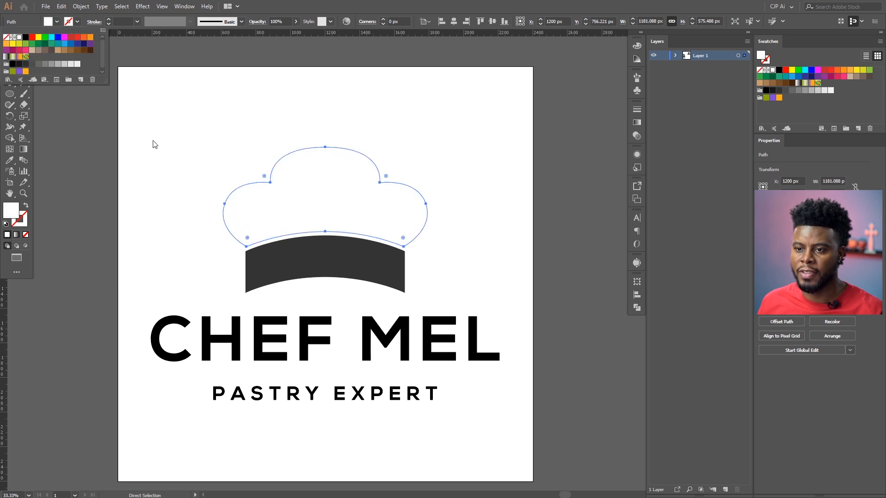
click(146, 111)
Draw a rectangle of about 2438 × 2464 px covering the whole artboard and fill it with light blue
scroll(147, 112, down, 1)
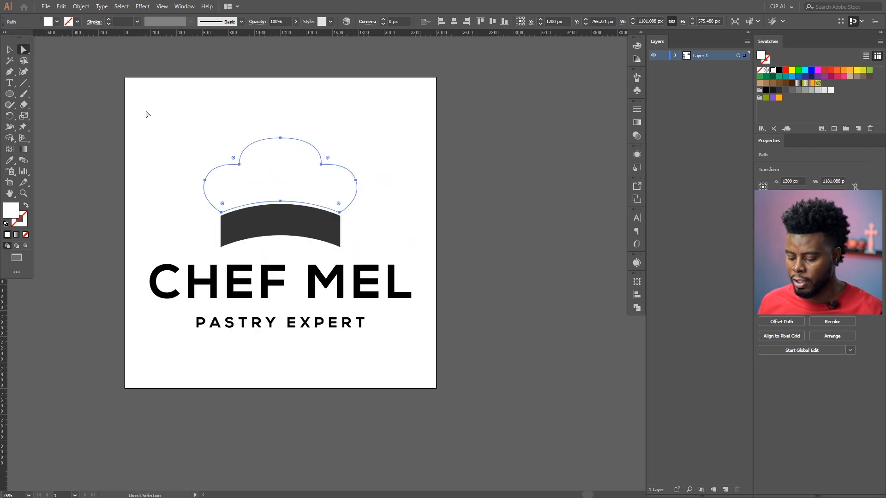
key(m)
drag(122, 73, 441, 394)
click(56, 22)
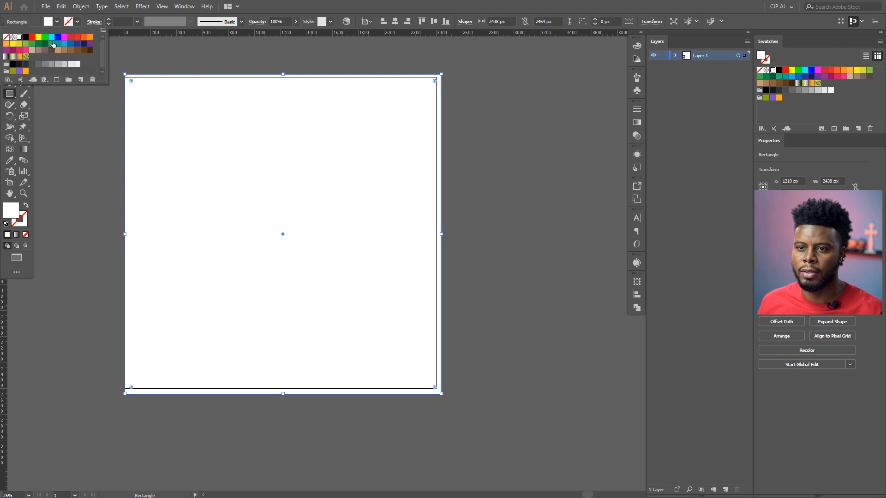
click(64, 44)
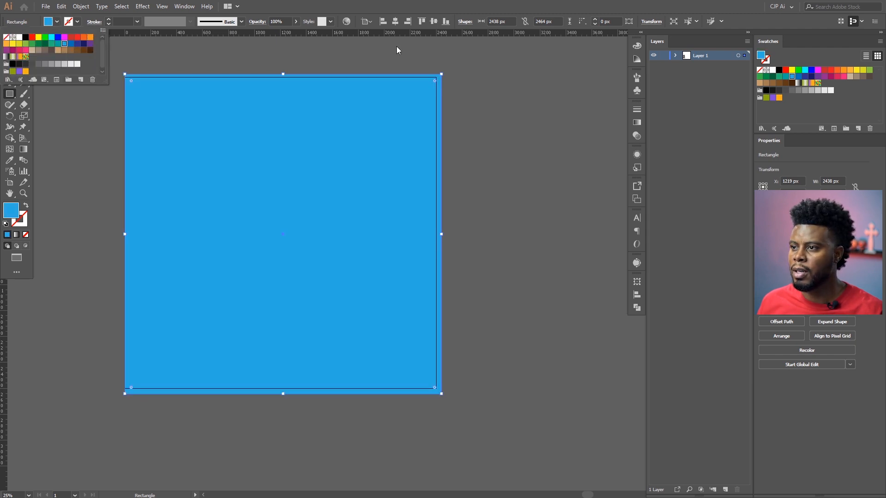
Centre the blue rectangle vertically and horizontally on the artboard
click(396, 23)
click(434, 23)
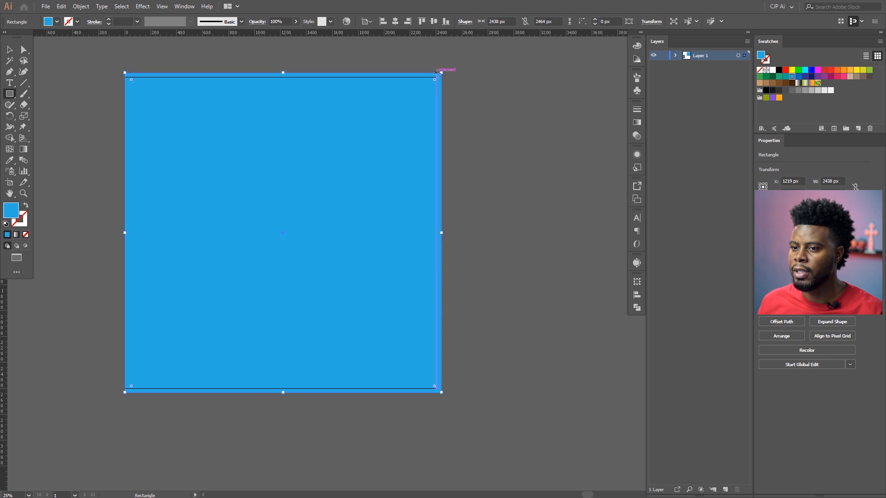
scroll(442, 122, left, 2)
key(v)
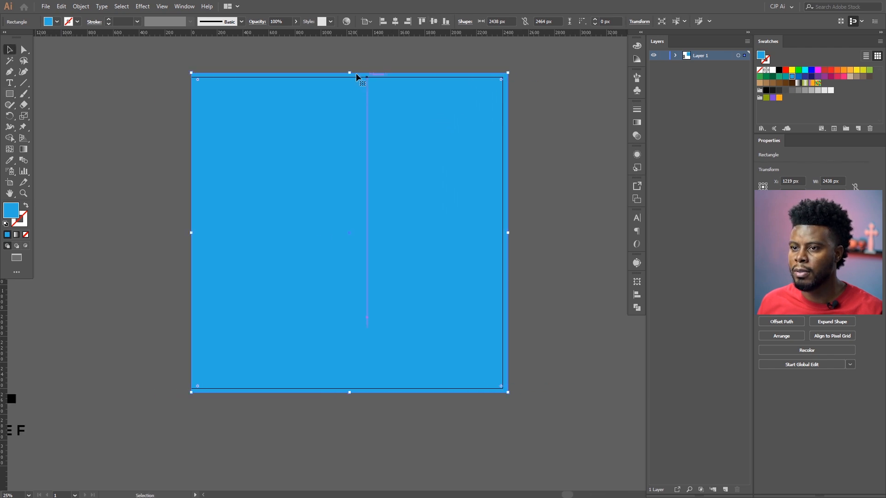
click(395, 22)
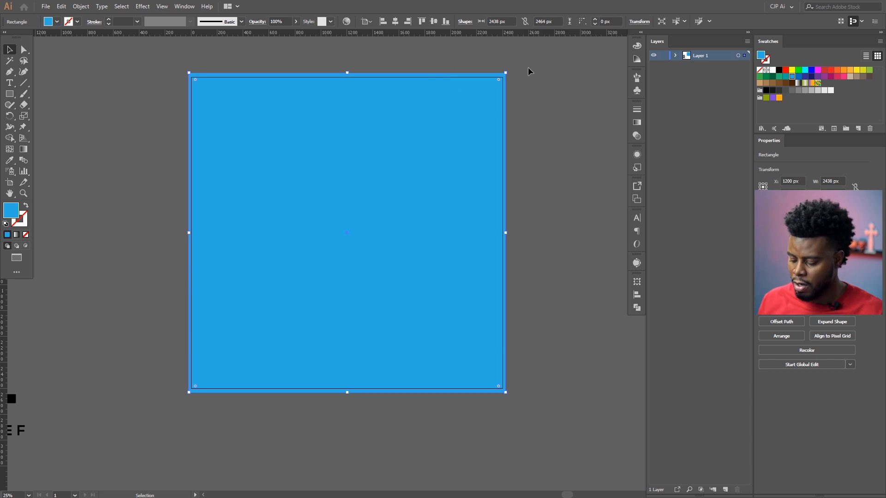
Send the blue rectangle behind the logo artwork as its background
key(a)
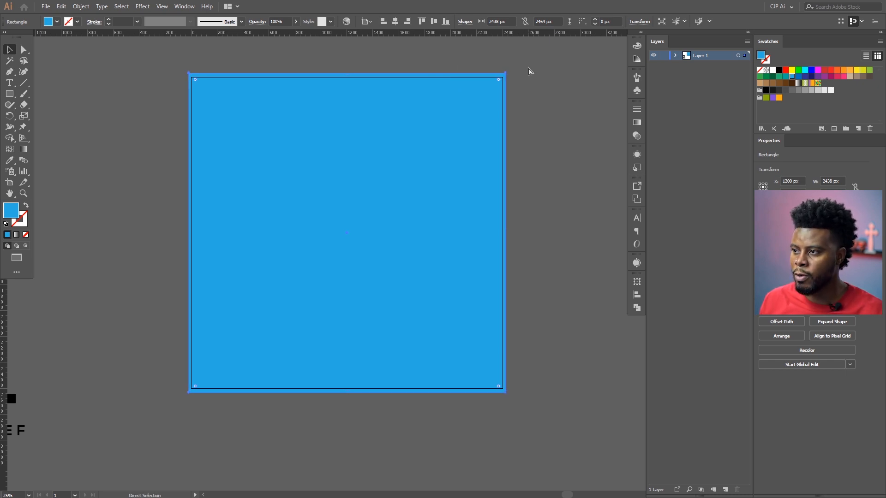
key(ctrl+shift+bracketleft)
key(v)
scroll(530, 70, up, 1)
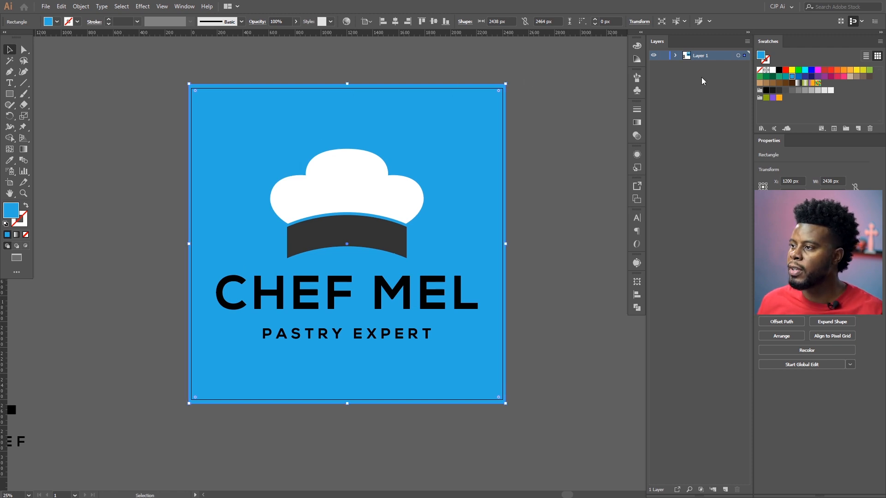
Toggle the visibility of the blue rectangle, MEL and EXECUTIVE CHEF objects in Layer 1 to identify each one
click(676, 56)
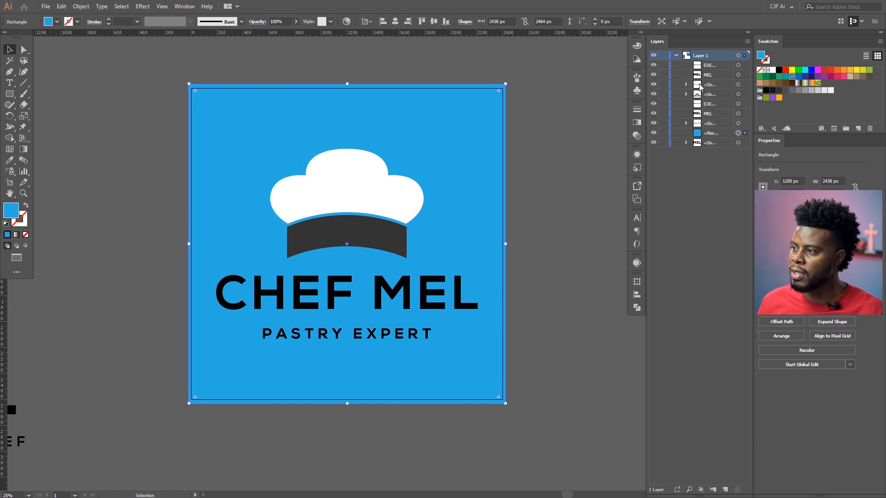
click(653, 132)
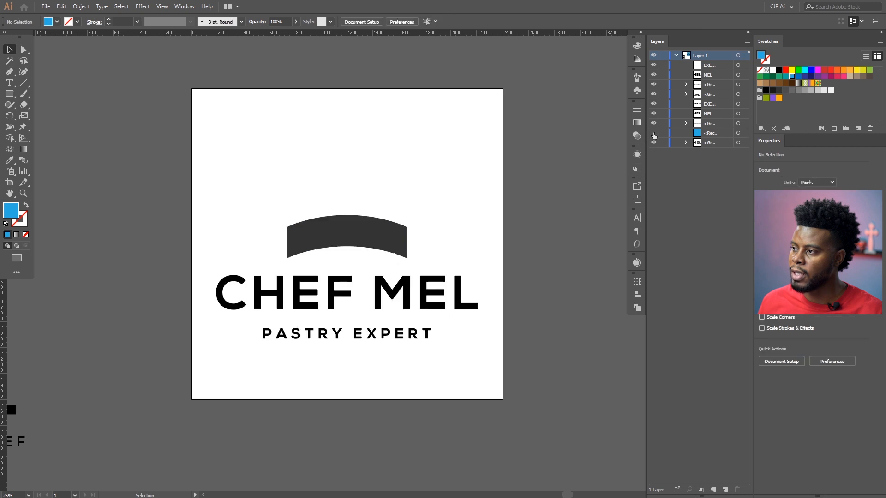
click(653, 133)
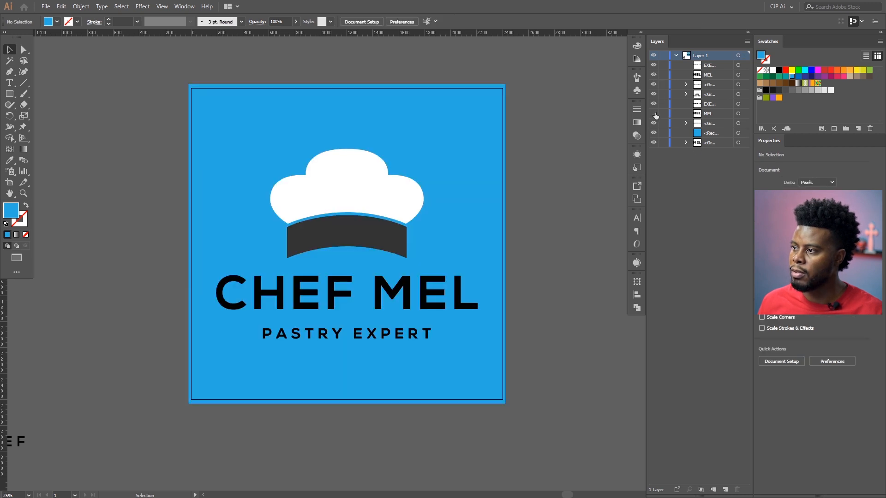
key(ctrl+minus)
click(653, 114)
click(654, 114)
click(653, 75)
click(654, 75)
click(653, 143)
click(653, 143)
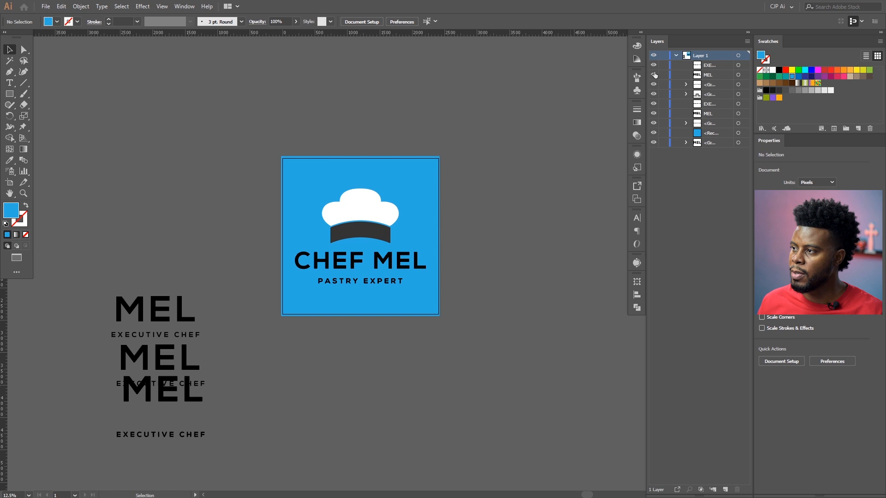
click(652, 65)
scroll(383, 189, up, 2)
scroll(359, 215, up, 1)
scroll(359, 215, down, 1)
scroll(360, 217, up, 3)
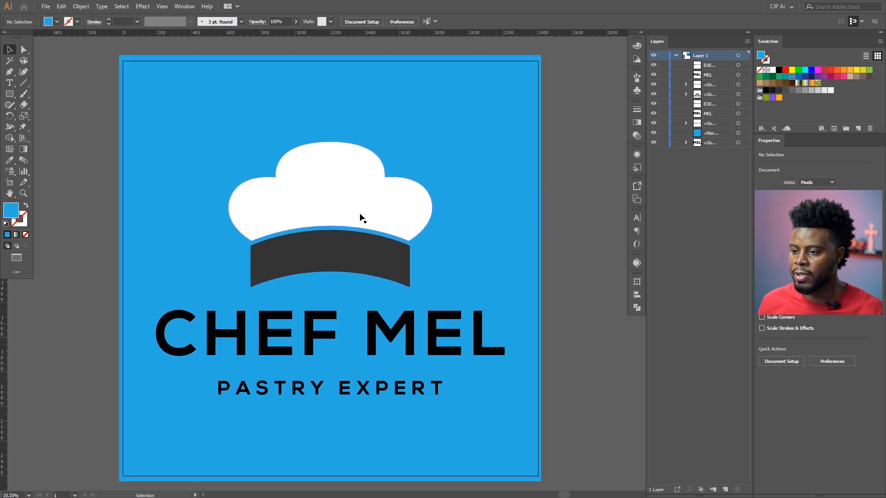
Fill the dark grey band of the chef hat with white
click(349, 220)
key(a)
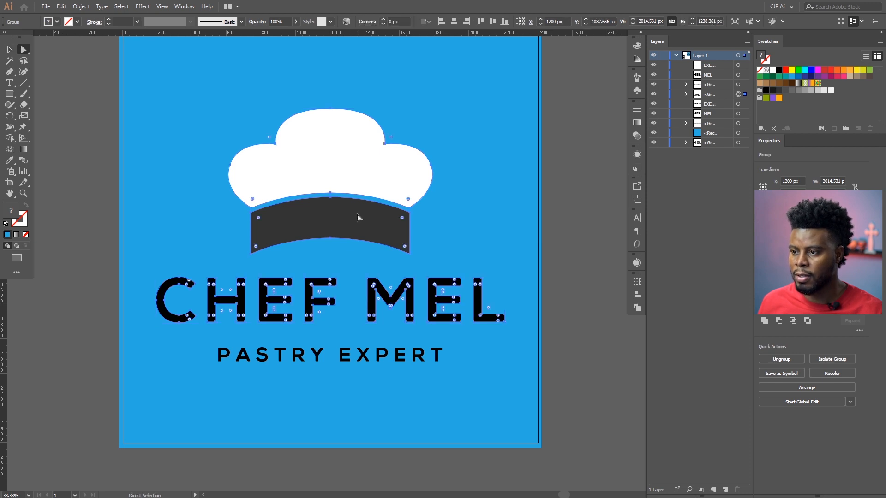
click(567, 206)
click(376, 213)
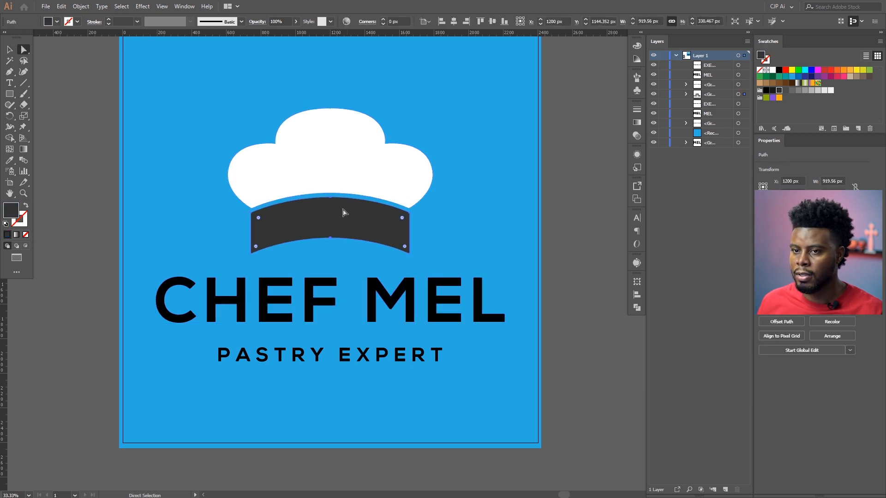
click(56, 21)
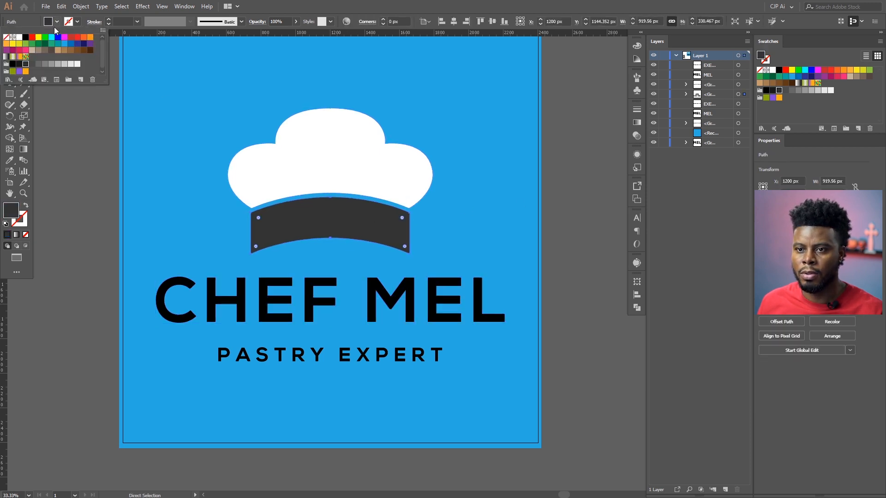
click(20, 37)
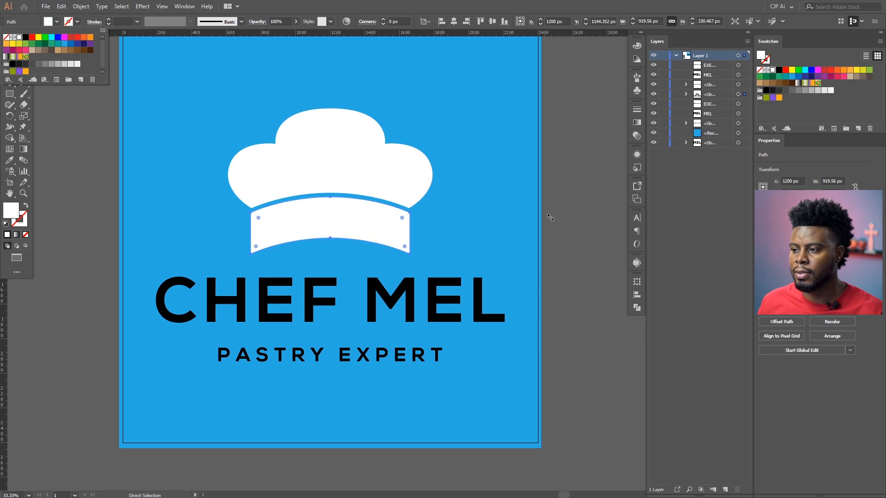
key(v)
click(573, 198)
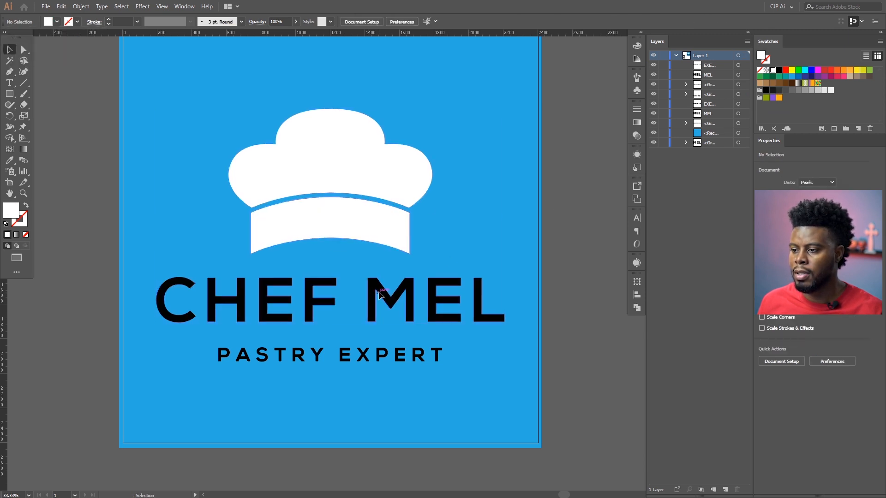
Ungroup the CHEF MEL lettering from the chef hat artwork so each can be selected separately
click(379, 292)
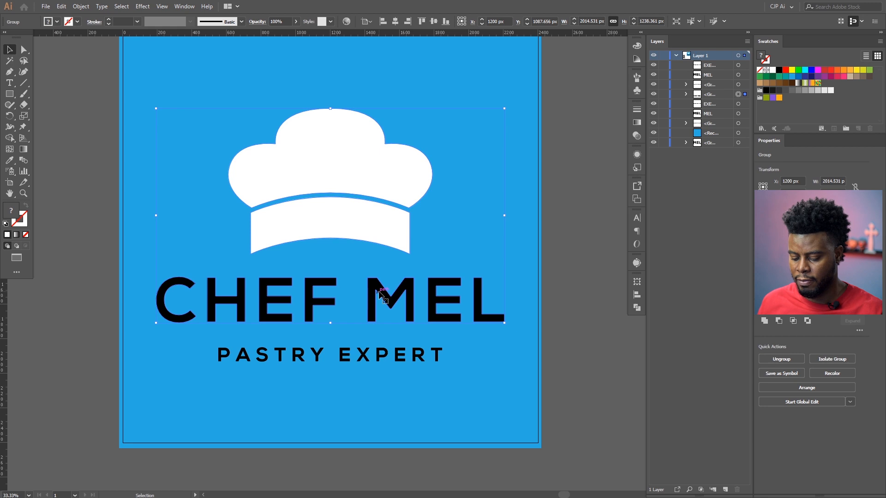
key(a)
click(510, 290)
click(444, 284)
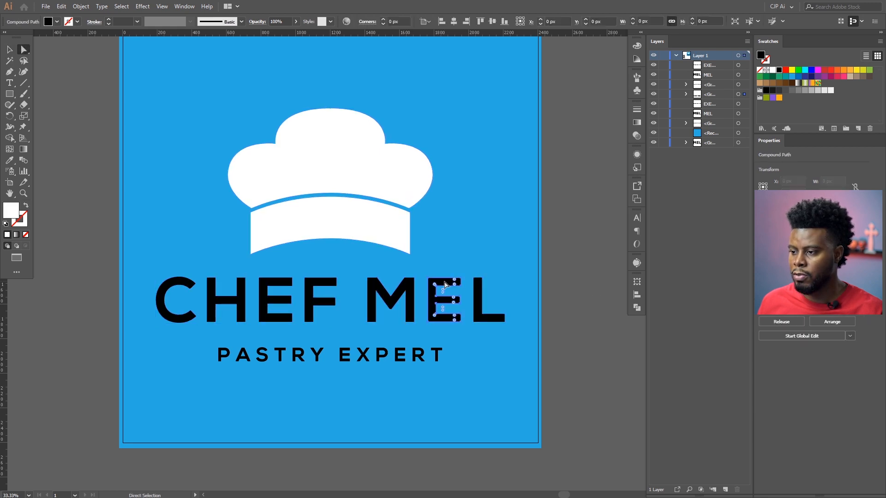
click(591, 293)
key(v)
click(387, 229)
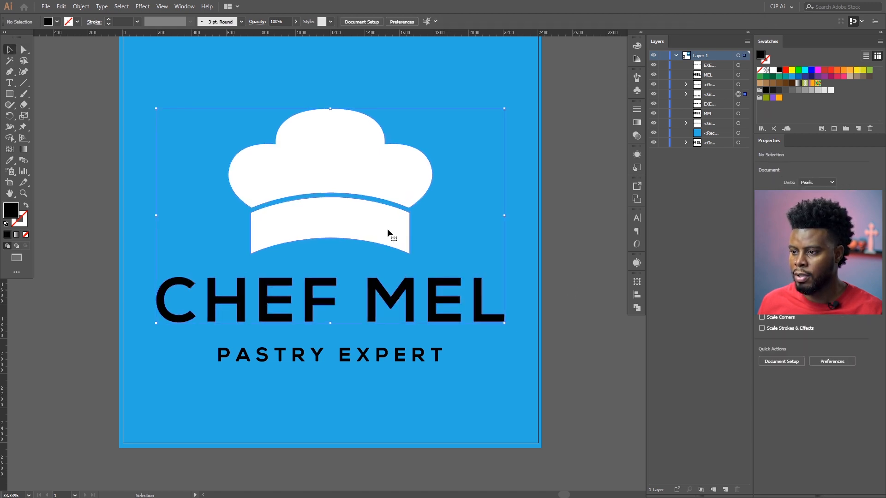
right_click(386, 228)
click(422, 302)
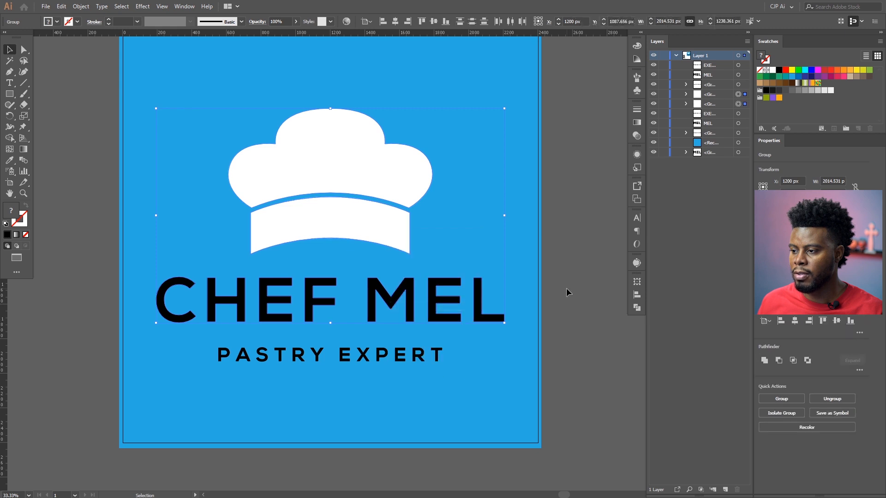
click(566, 292)
Try several swatches as the fill of the CHEF MEL lettering, ending with the orange R=251 G=174 B=23
click(337, 292)
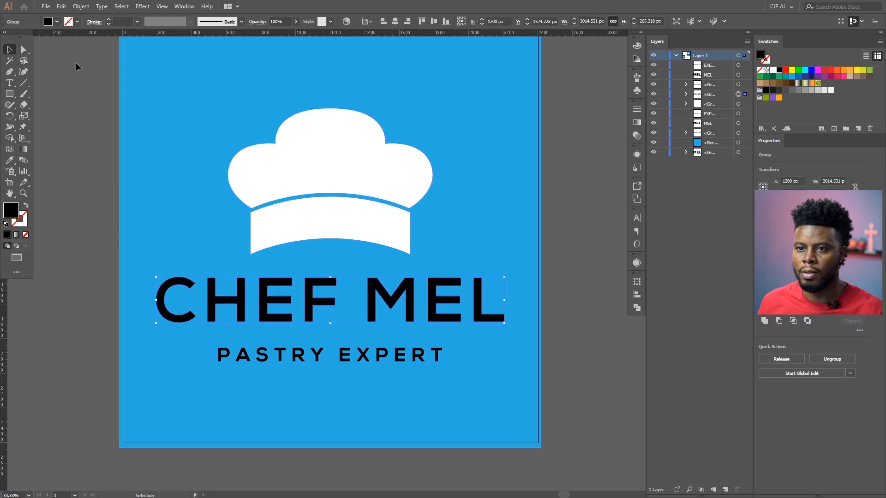
click(56, 22)
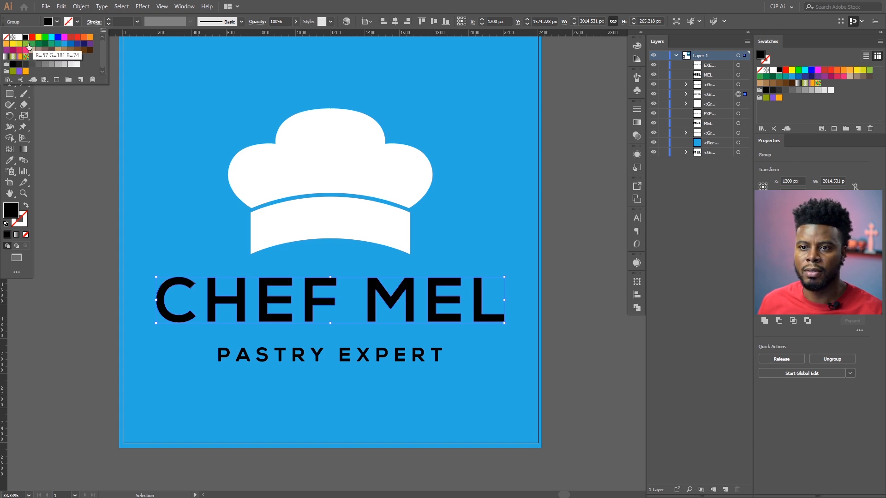
click(15, 47)
click(6, 43)
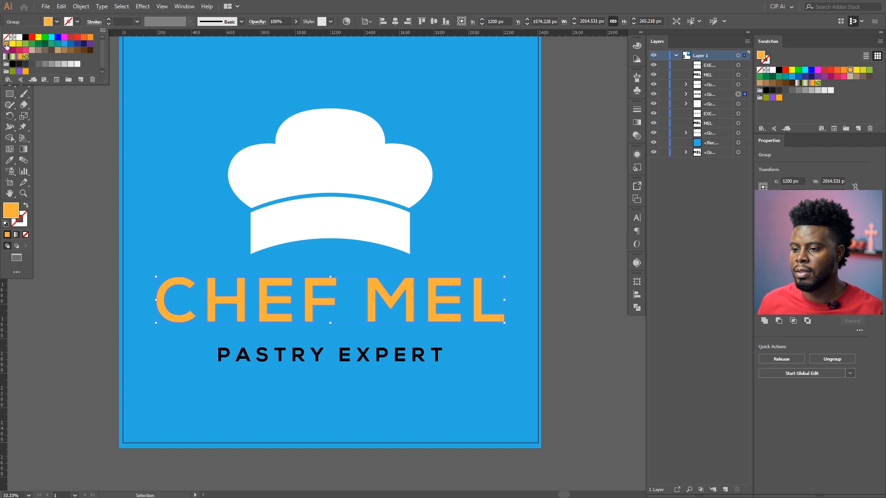
click(31, 44)
click(65, 49)
click(64, 44)
click(52, 45)
click(51, 37)
click(26, 72)
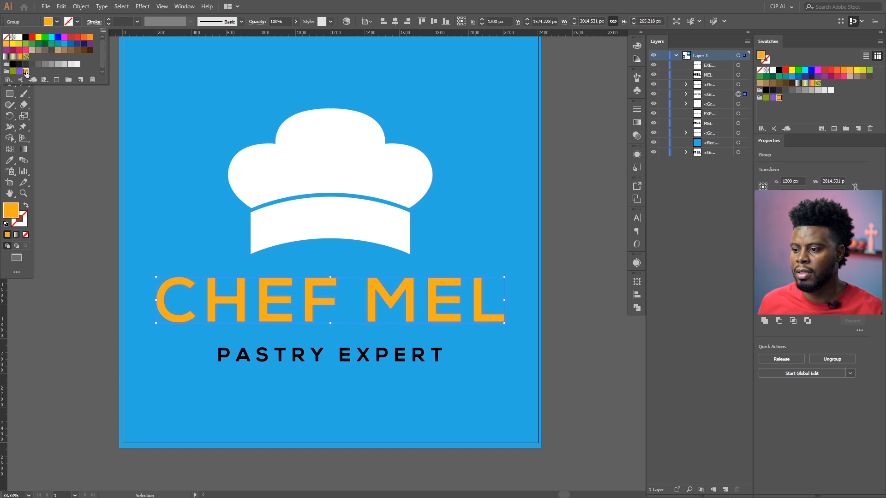
click(19, 72)
click(25, 72)
click(12, 72)
click(25, 72)
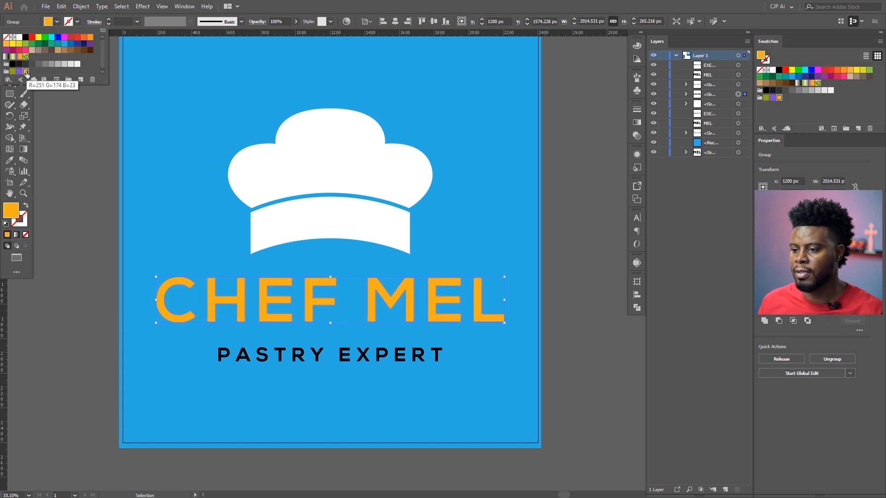
click(558, 241)
click(571, 262)
Try neighbouring red swatches as the fill of the CHEF MEL lettering
key(ctrl+minus)
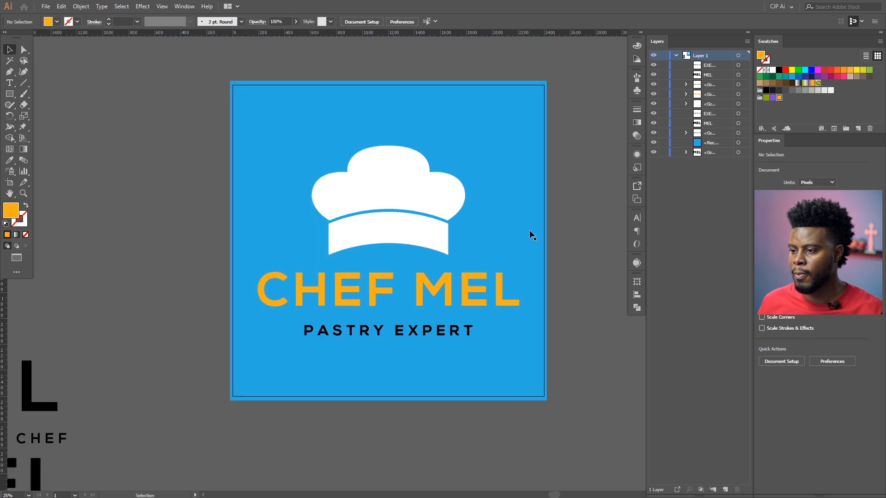
scroll(531, 230, right, 5)
scroll(490, 234, up, 2)
scroll(490, 235, left, 3)
scroll(498, 291, up, 1)
scroll(498, 289, down, 1)
click(452, 303)
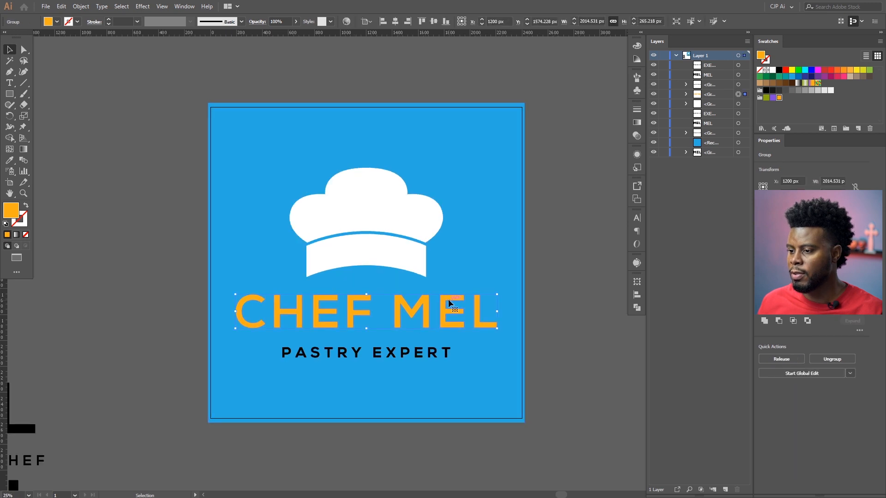
click(55, 22)
click(72, 38)
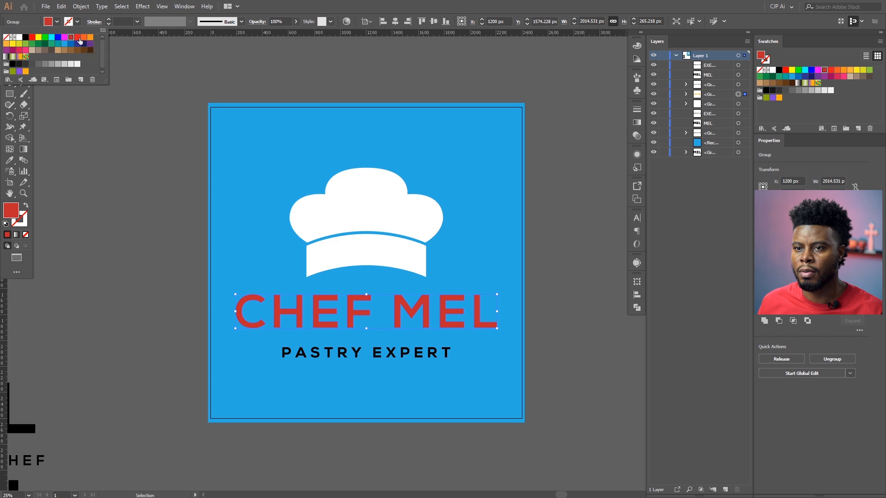
click(78, 39)
click(70, 38)
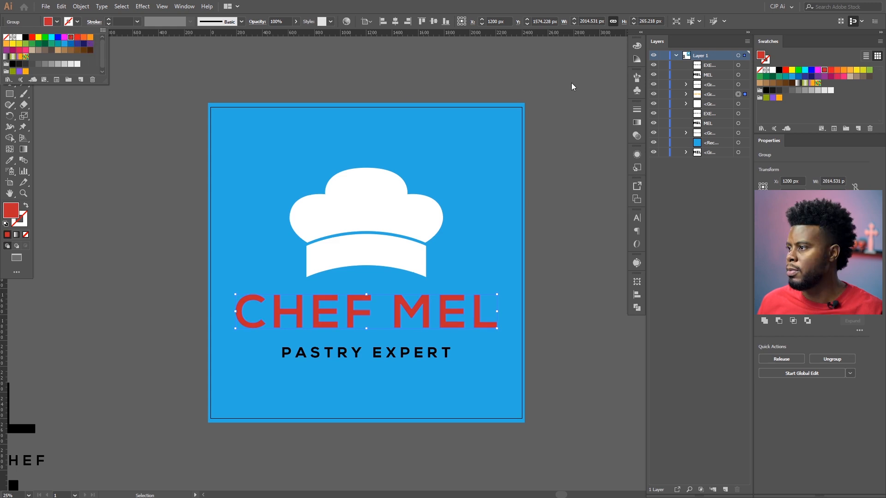
Open the Fruit swatch library from the Foods collection and dock it beside the document swatches
click(880, 42)
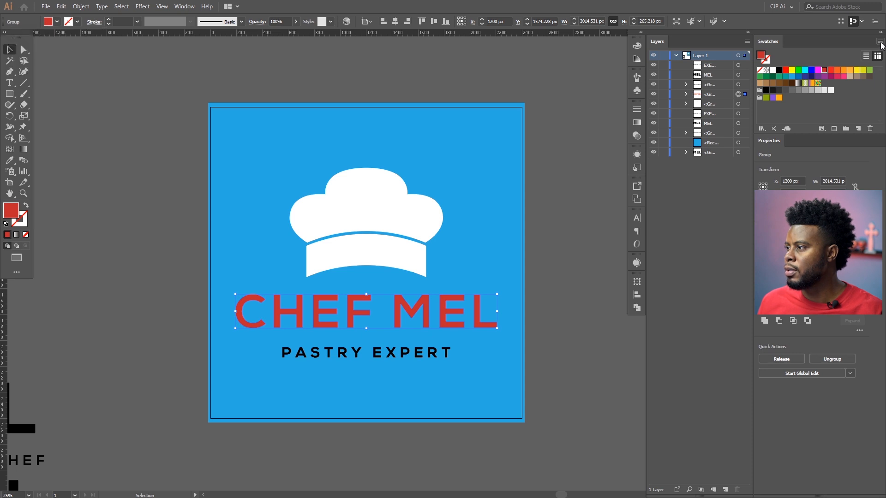
click(880, 42)
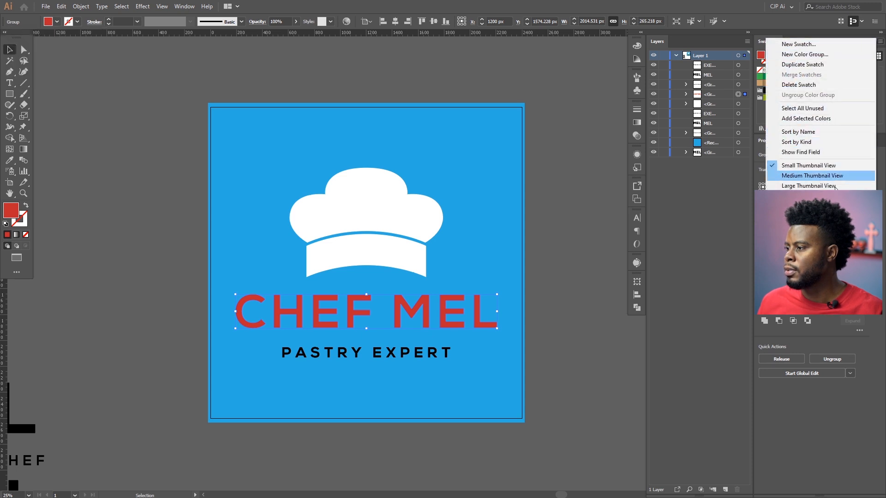
mouse_move(812, 242)
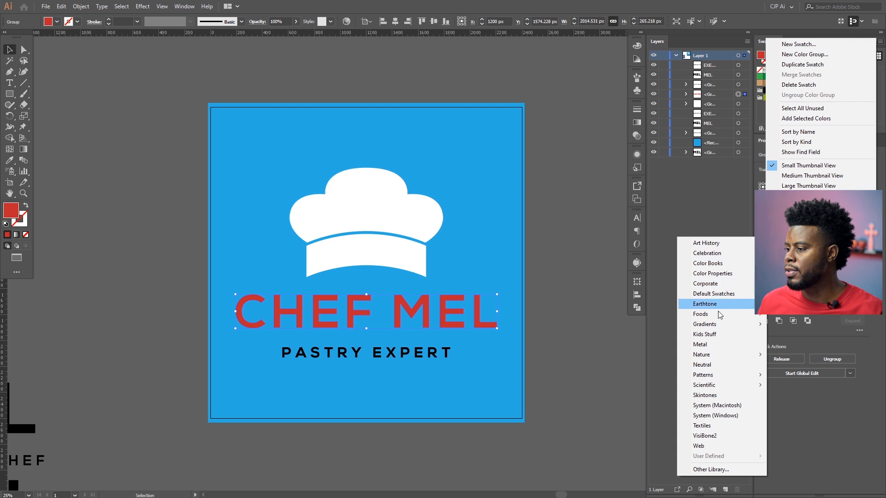
mouse_move(720, 315)
click(784, 339)
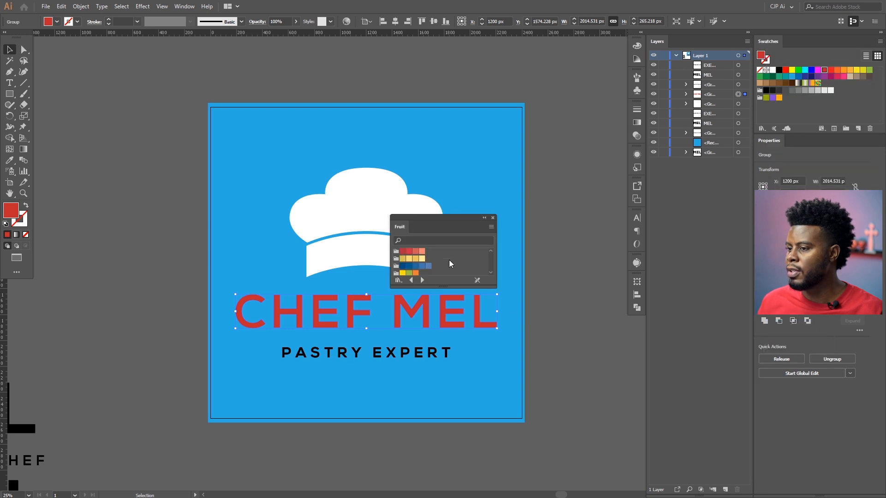
drag(490, 287, 490, 400)
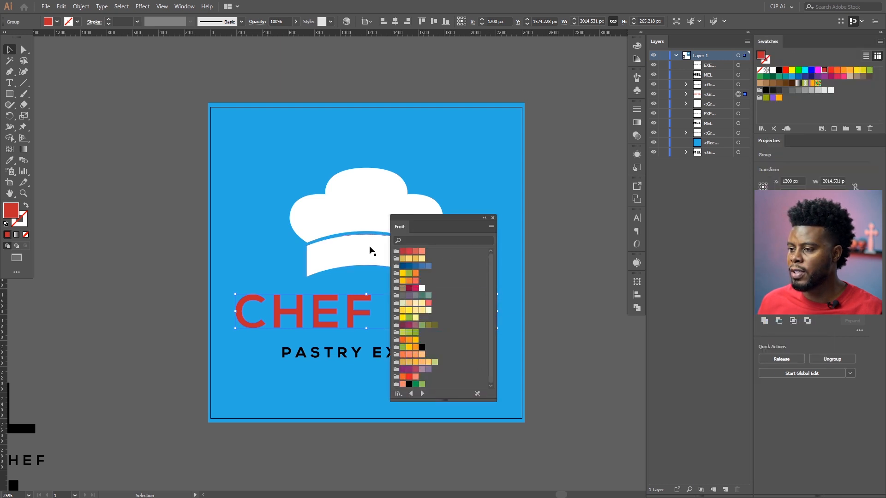
drag(406, 223, 802, 39)
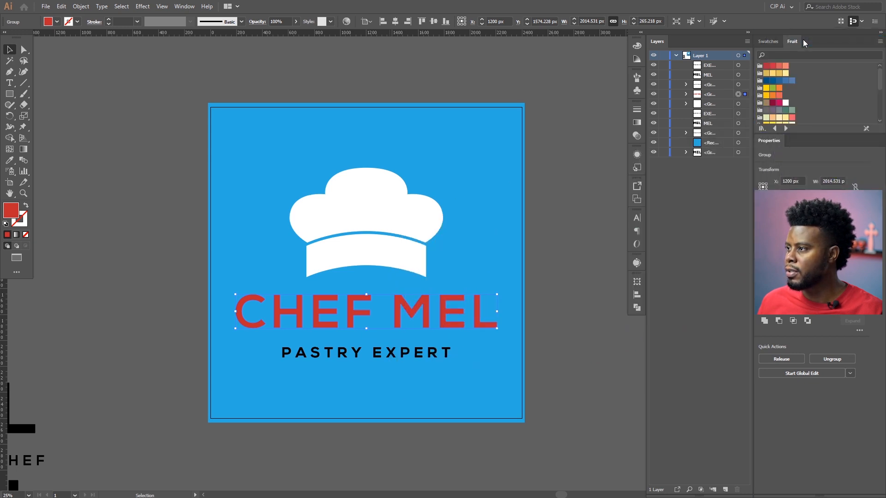
Compare yellow and cream Fruit library swatches on the CHEF MEL lettering and fill it with the peach swatch
scroll(793, 88, down, 2)
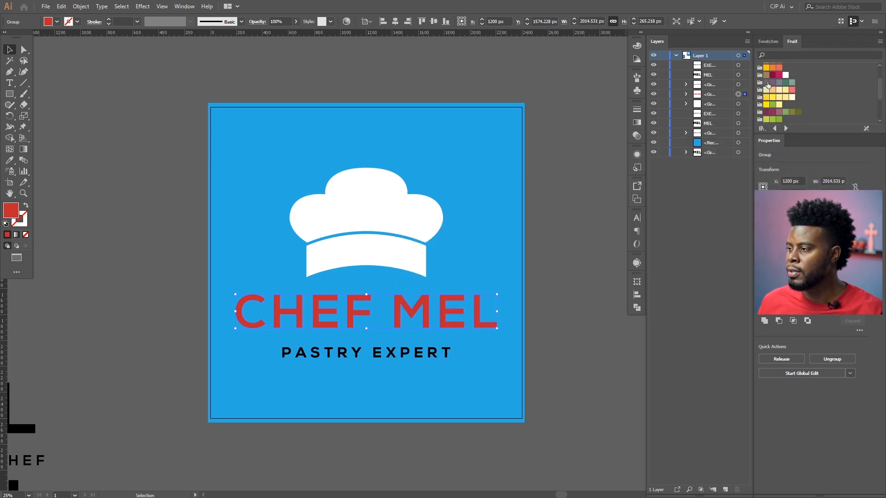
click(766, 106)
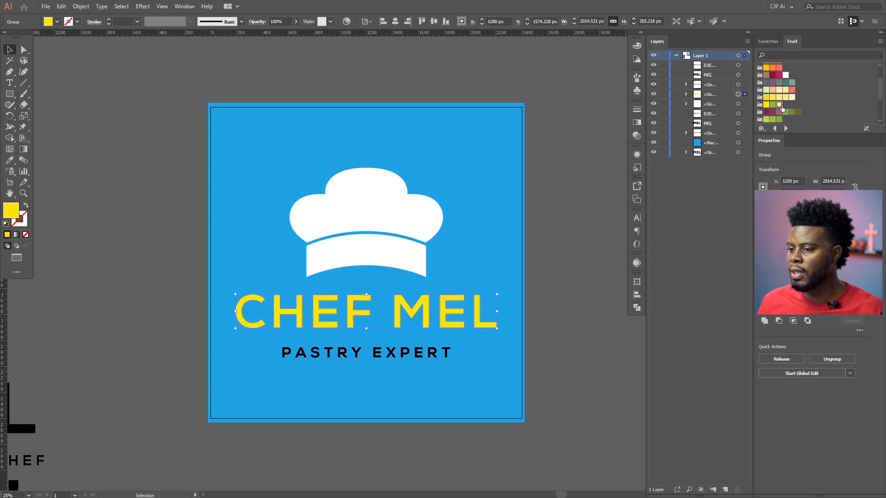
click(779, 105)
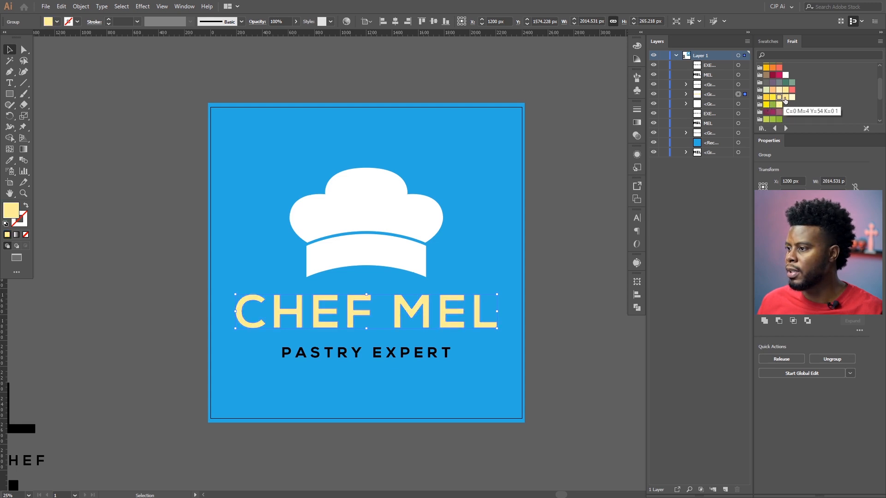
click(772, 91)
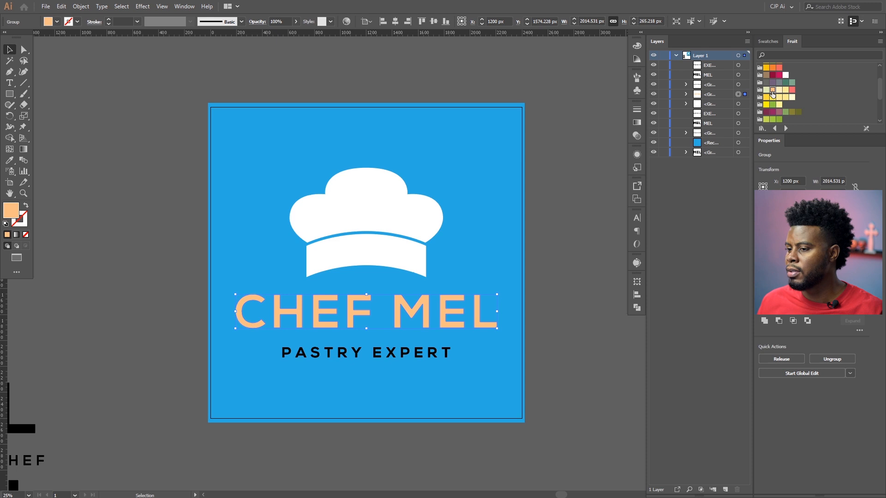
click(380, 62)
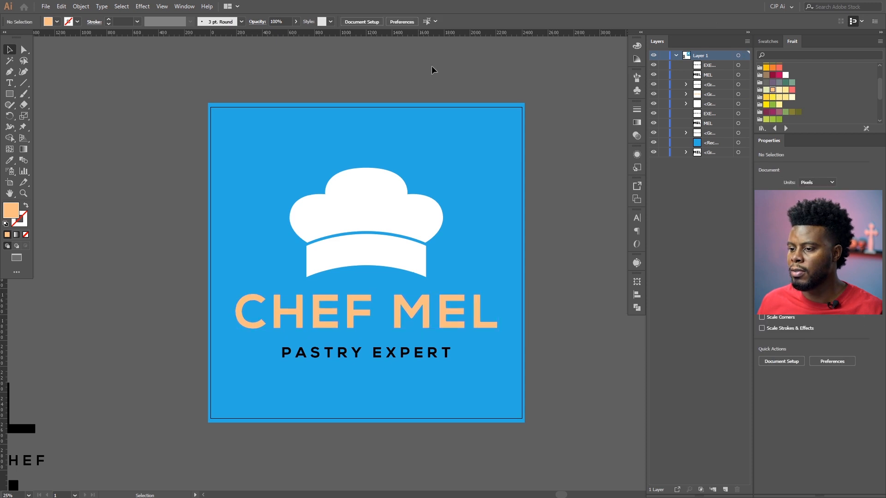
Recolour the PASTRY EXPERT text with the peach sampled from CHEF MEL using the Eyedropper tool
click(400, 356)
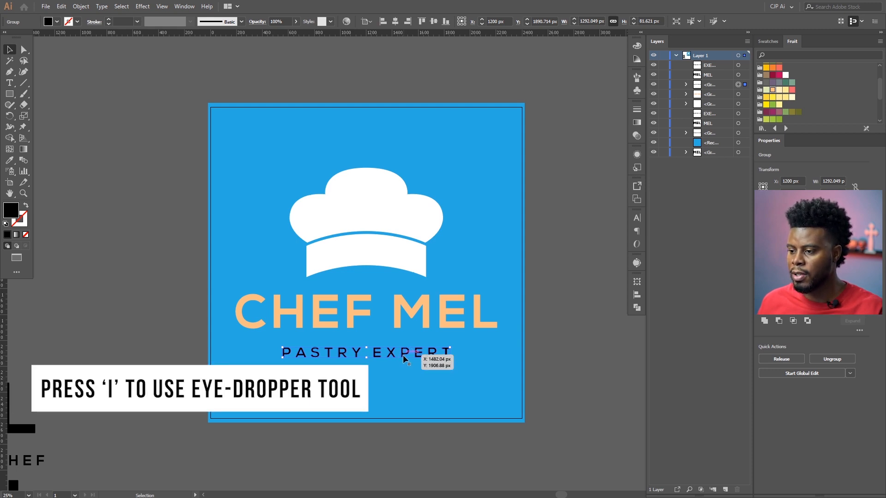
key(i)
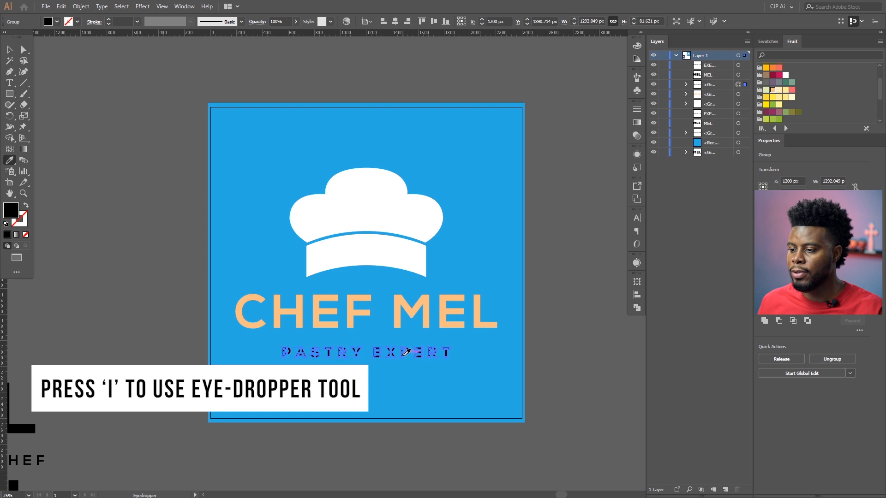
click(401, 294)
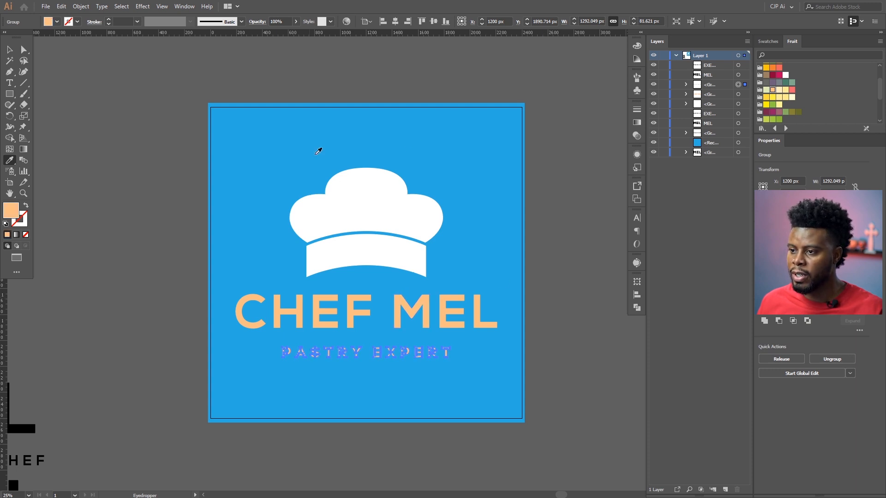
Try the hat's white and the background's blue on the PASTRY EXPERT text with the Eyedropper, and undo both
click(378, 201)
click(481, 244)
key(ctrl+z)
key(ctrl+z)
key(v)
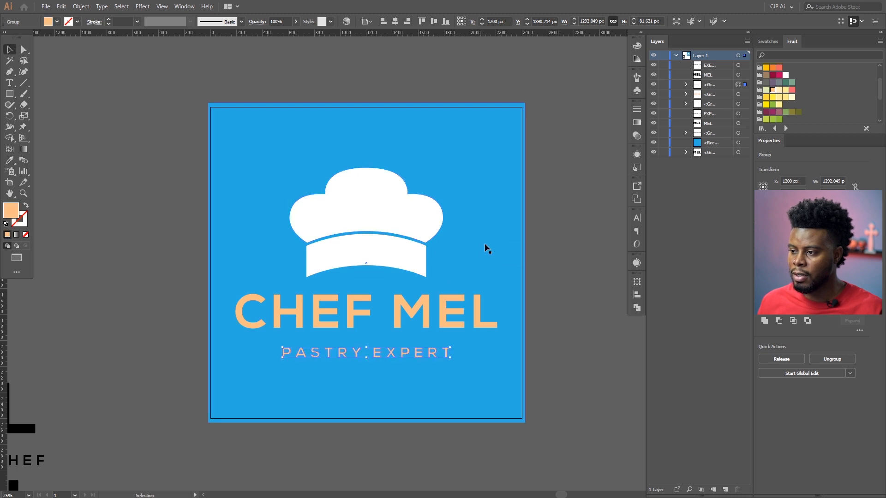
click(555, 236)
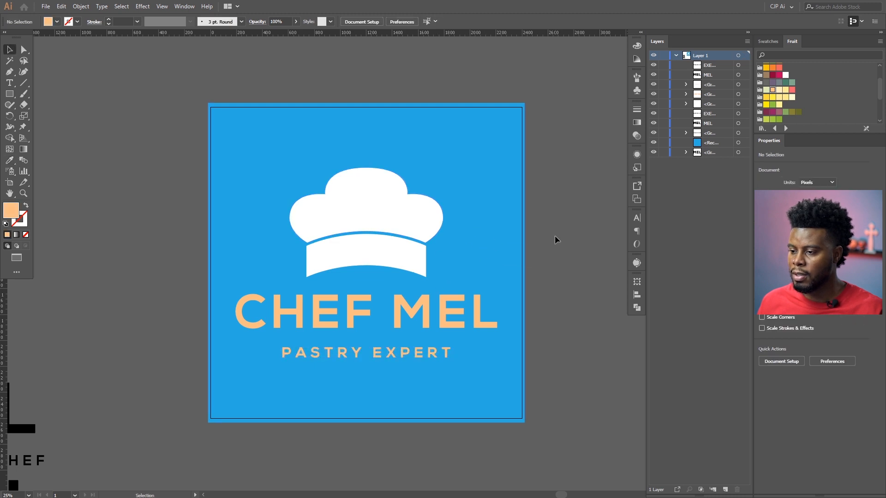
Change the fill of the PASTRY EXPERT tagline to a dark gray swatch
click(417, 351)
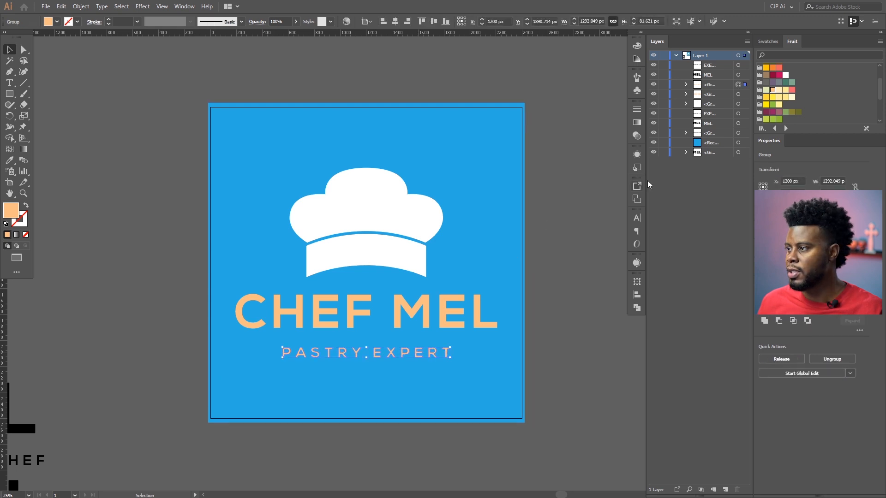
scroll(807, 104, down, 2)
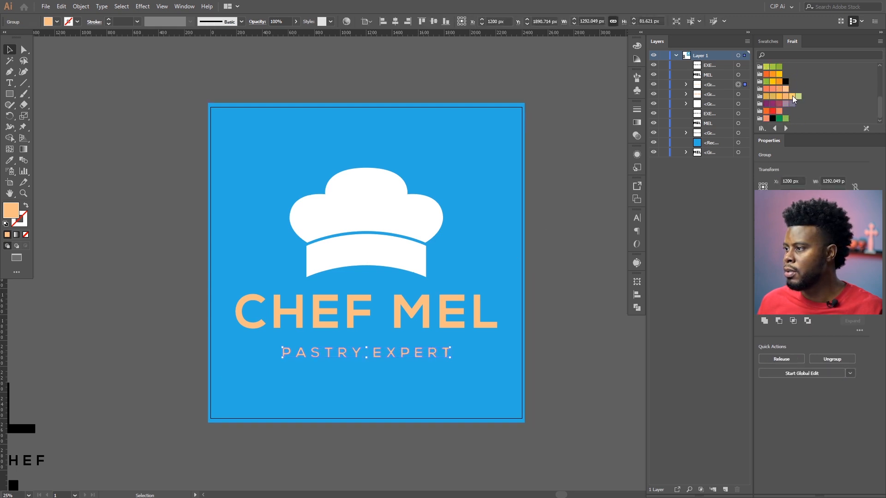
click(57, 23)
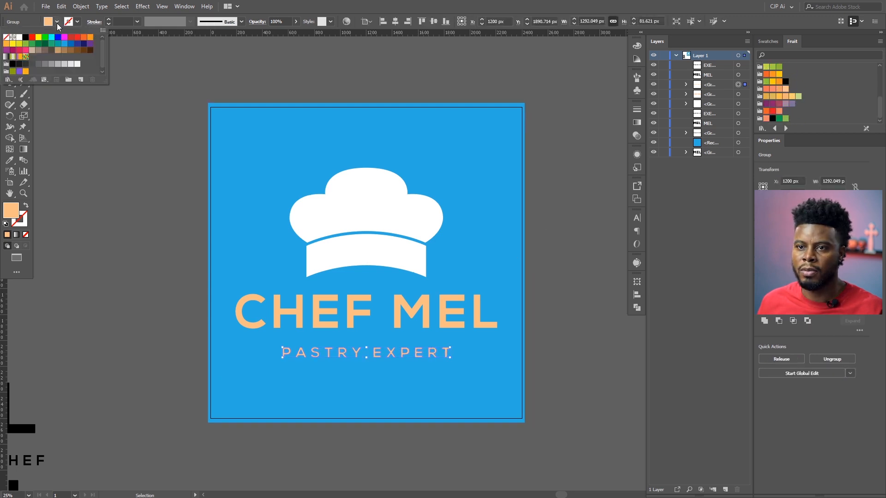
click(32, 63)
click(147, 249)
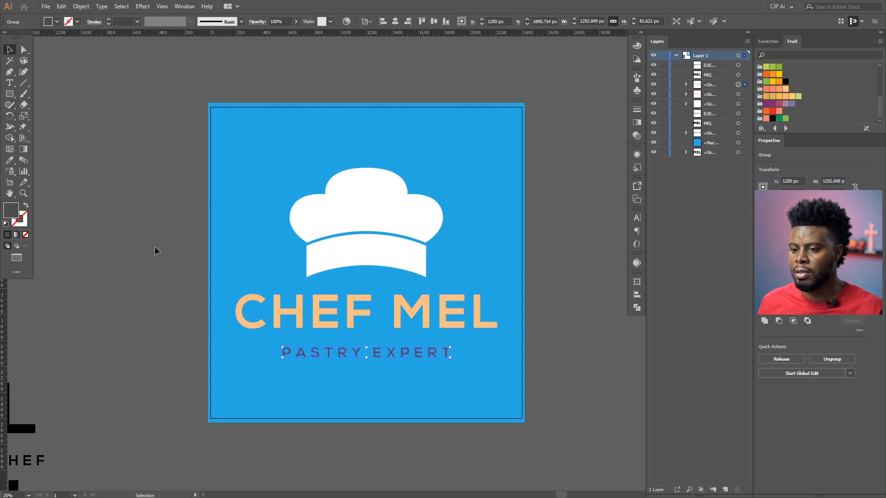
click(157, 246)
scroll(157, 247, down, 1)
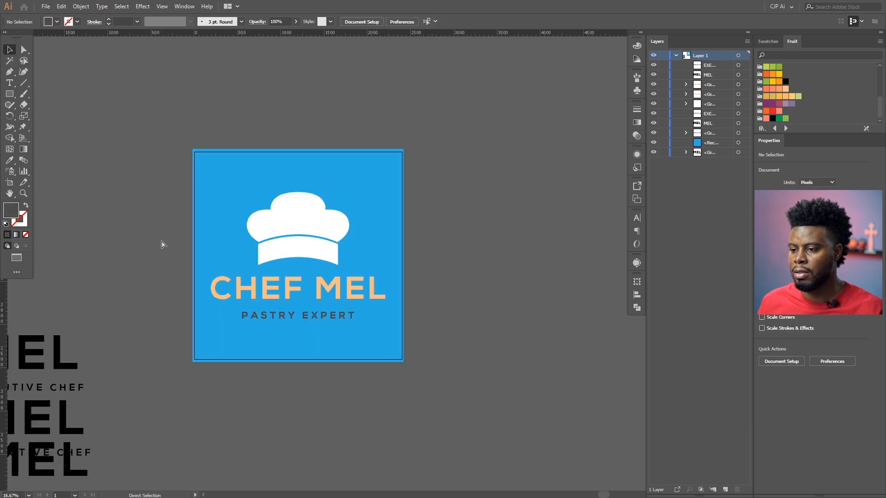
scroll(198, 239, left, 5)
scroll(234, 237, up, 1)
scroll(257, 223, right, 7)
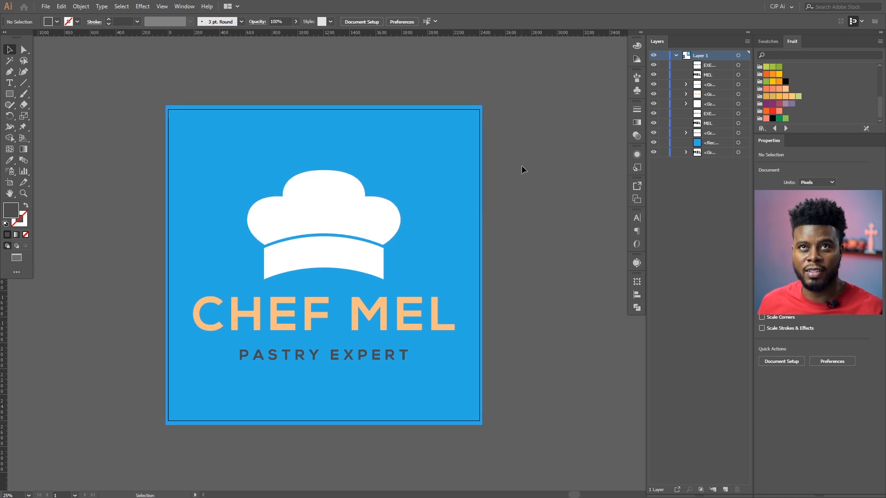
scroll(520, 165, left, 2)
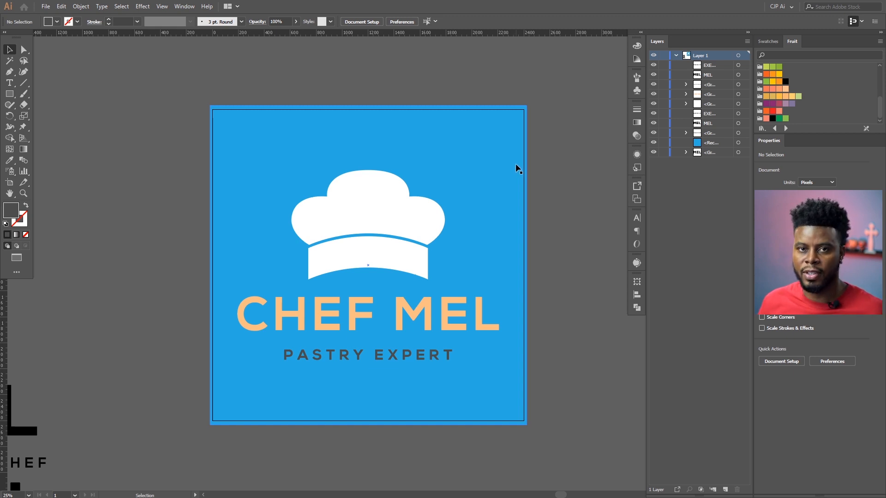
Move the complete CHEF MEL logo with its blue background off the artboard beside the spare MEL text and group it
scroll(509, 99, down, 2)
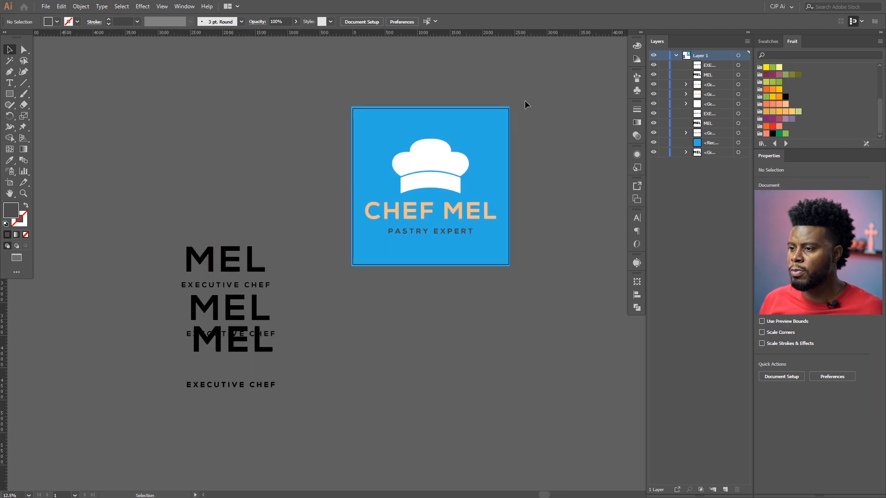
scroll(524, 100, up, 1)
scroll(525, 99, up, 1)
drag(532, 102, 291, 386)
key(ctrl+minus)
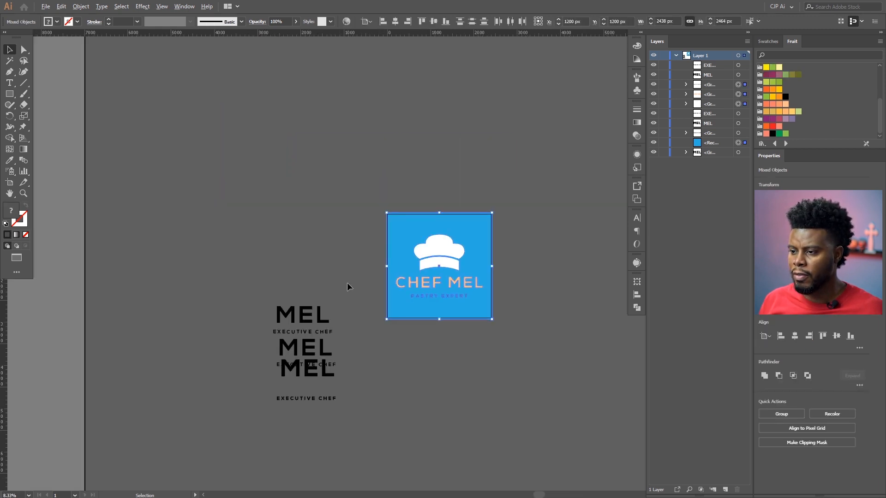
drag(448, 241, 212, 376)
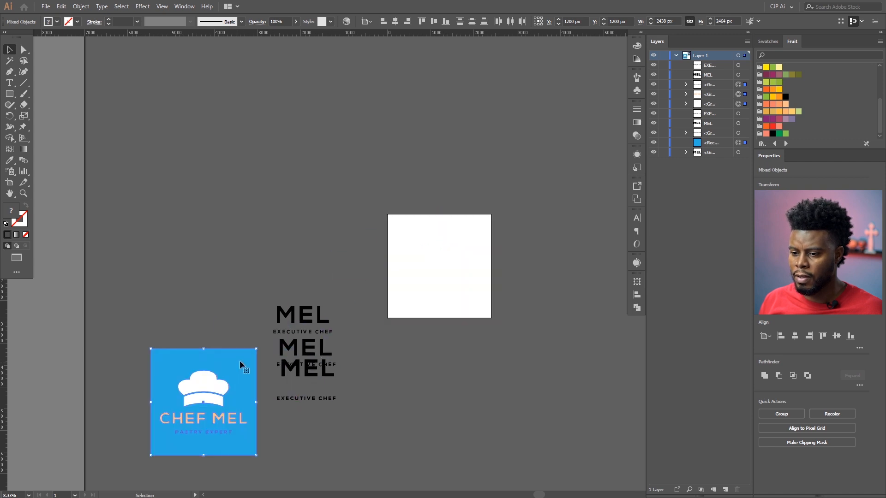
key(ctrl+g)
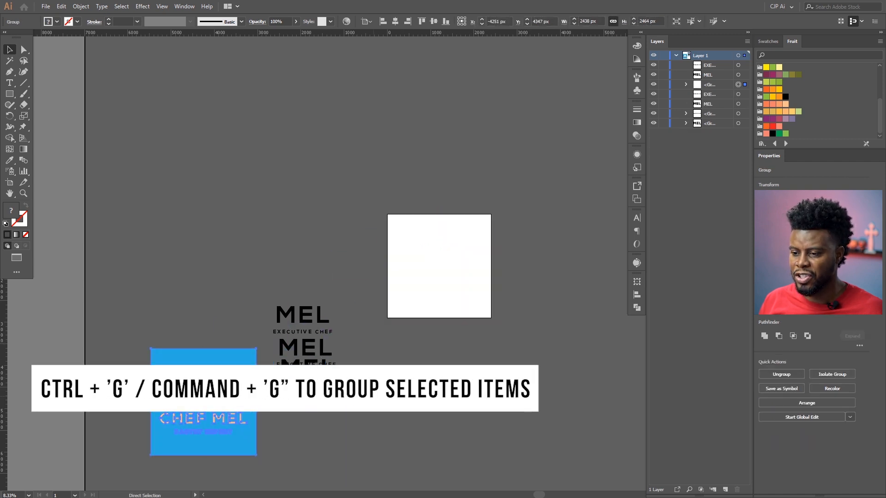
click(361, 439)
drag(237, 379, 287, 246)
click(308, 226)
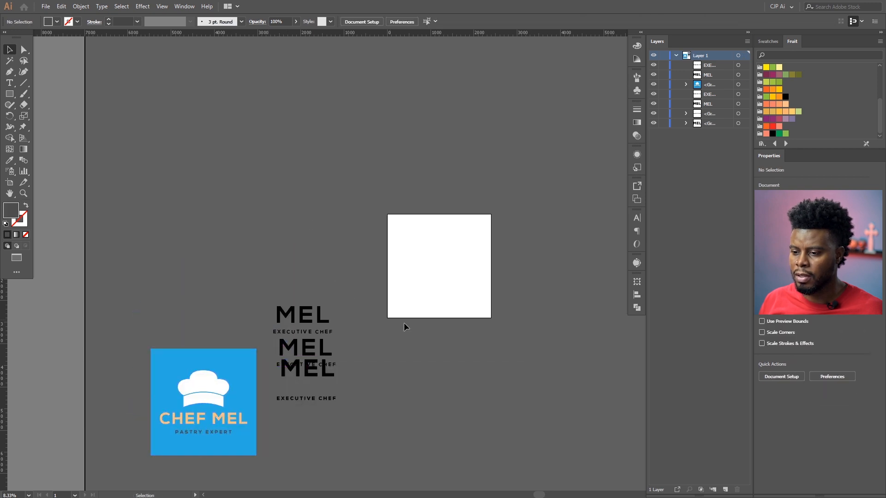
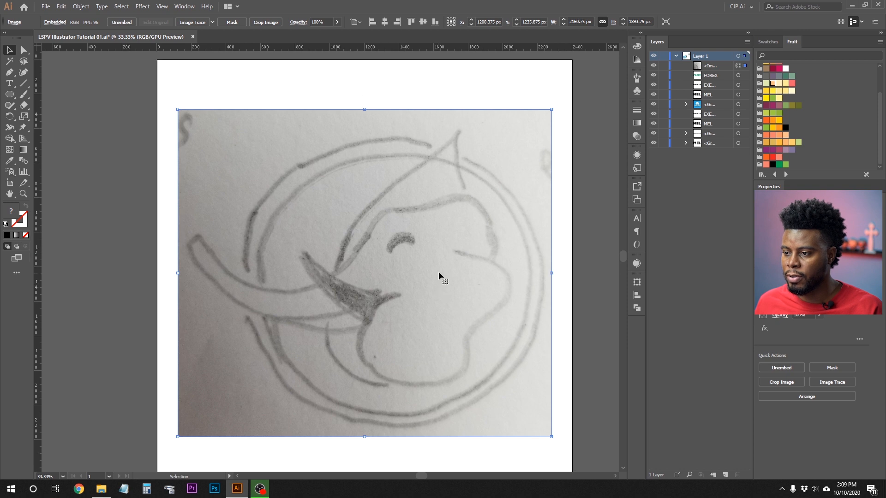
Trace both curved edges of the shaded tusk in the elephant sketch with the Pen tool, about 457 by 408 px
click(590, 265)
key(p)
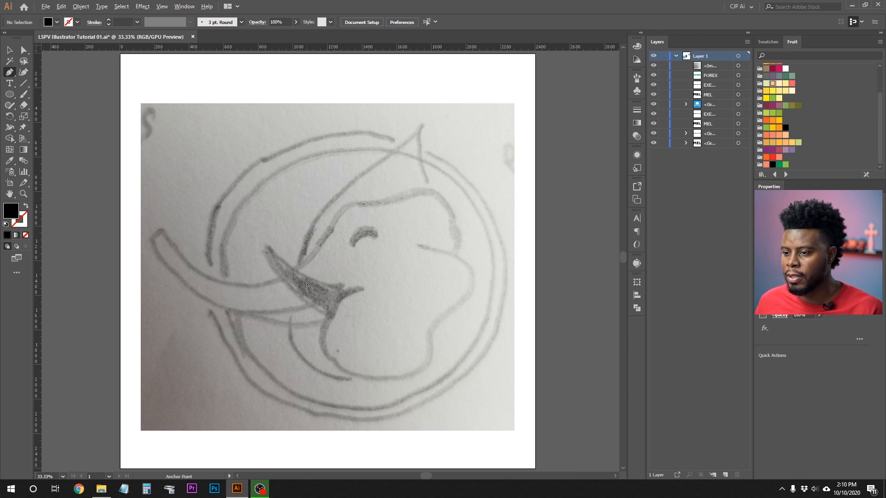
scroll(307, 283, up, 1)
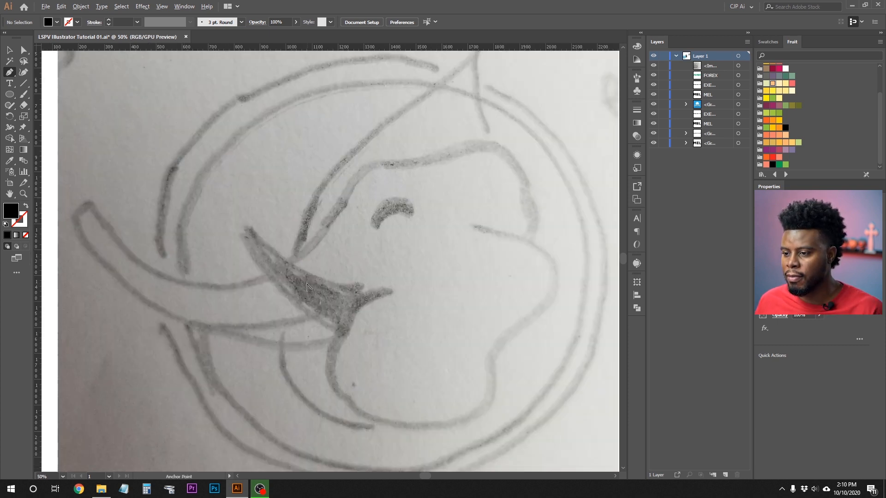
click(364, 294)
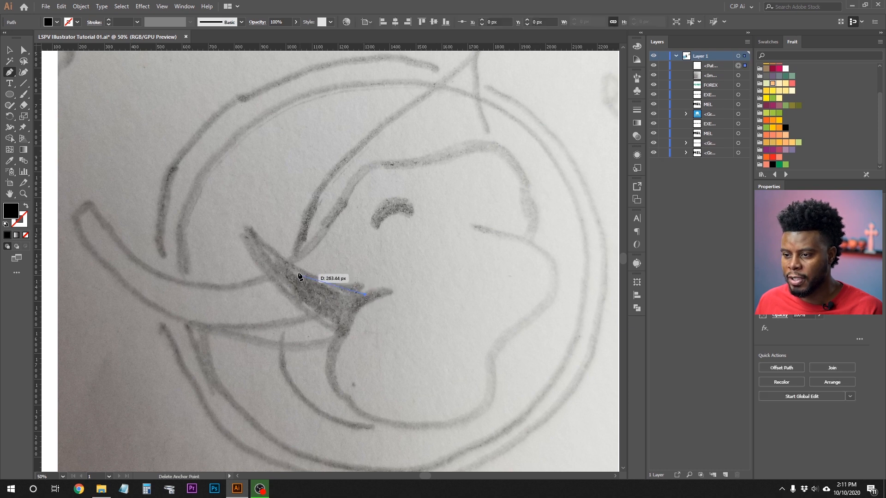
drag(247, 227, 224, 201)
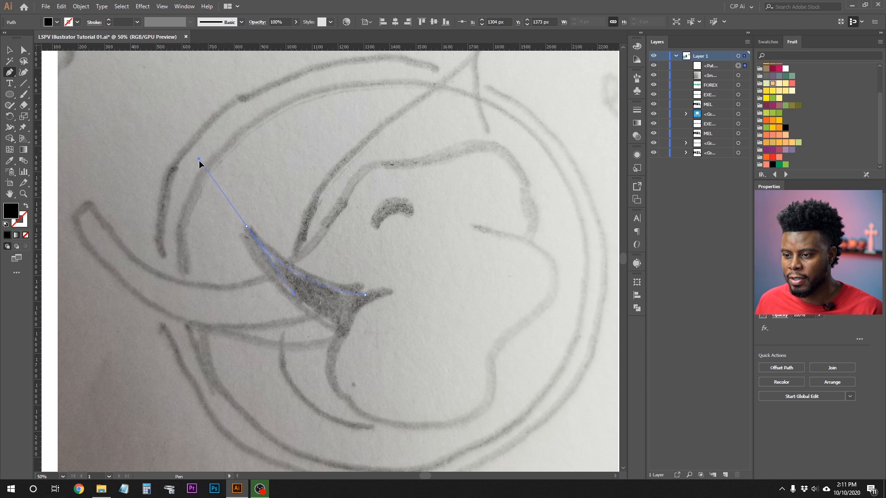
drag(201, 171, 201, 171)
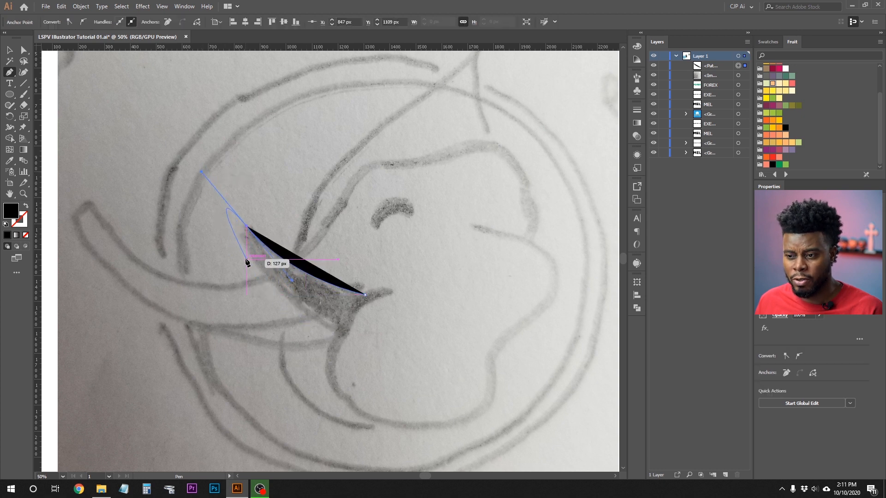
click(247, 227)
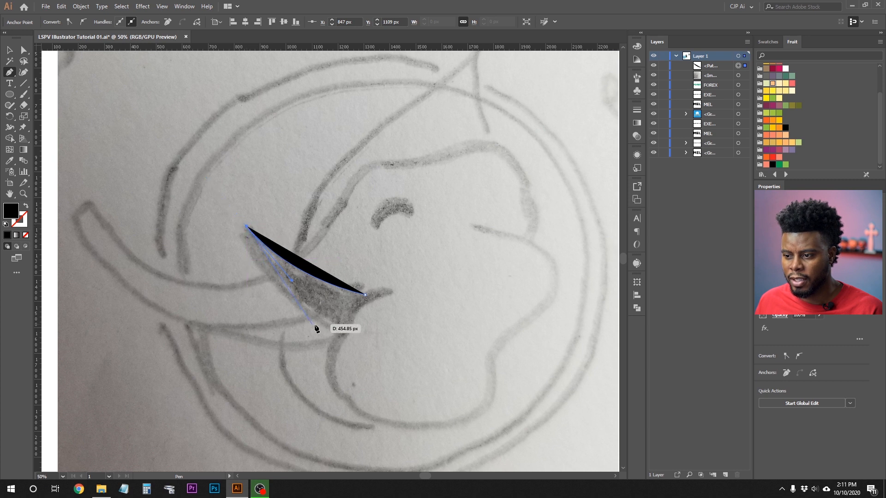
drag(337, 332, 422, 378)
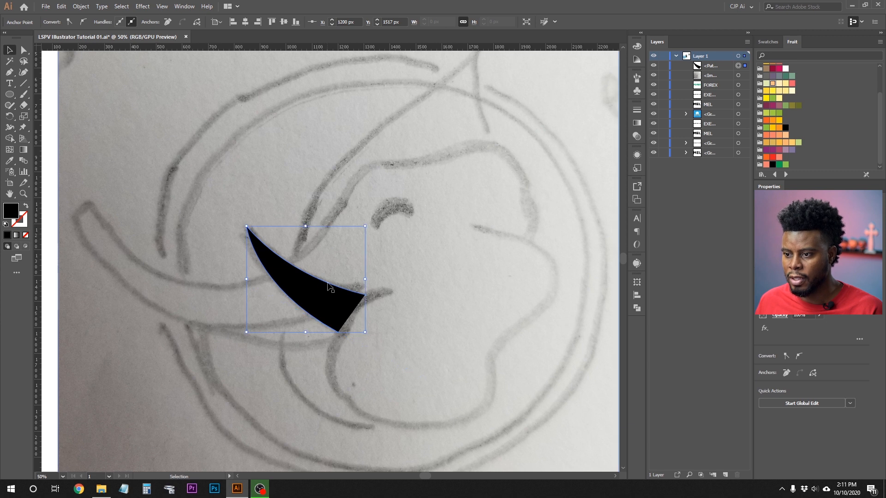
Swap the tusk path's fill and stroke so it has a black outline only, and set the stroke weight to 7 pt
key(v)
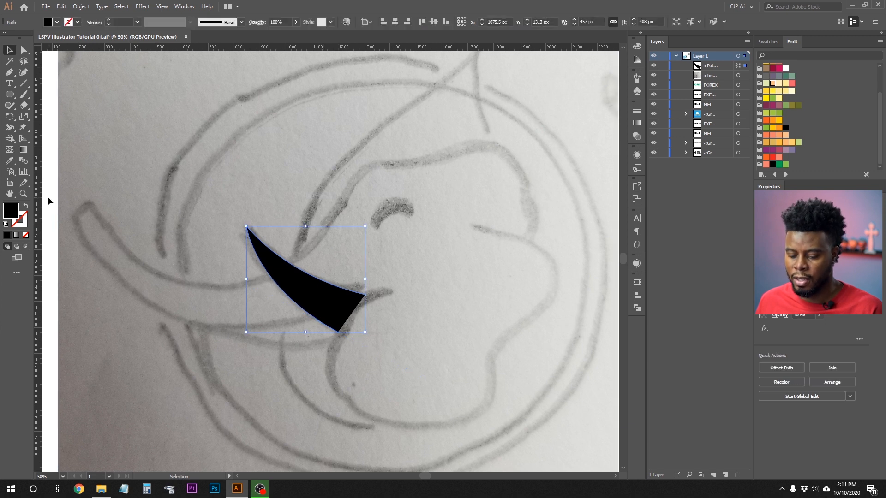
key(shift+x)
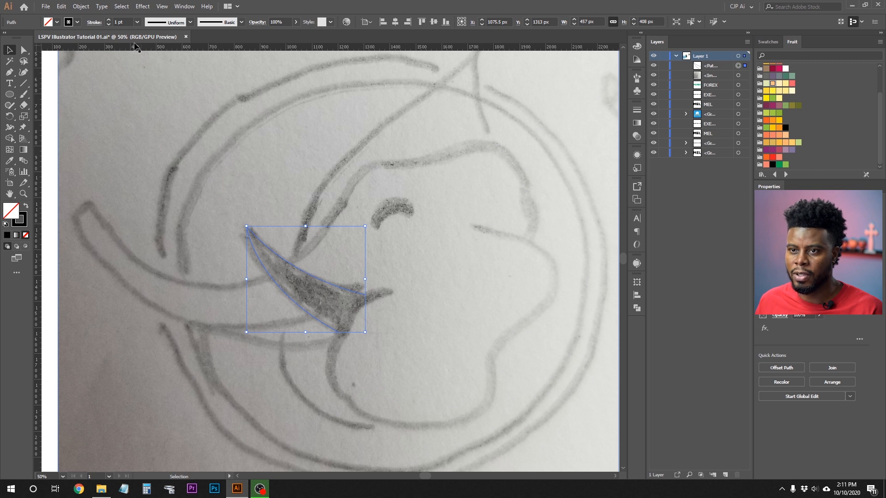
click(109, 21)
click(109, 21)
click(109, 21)
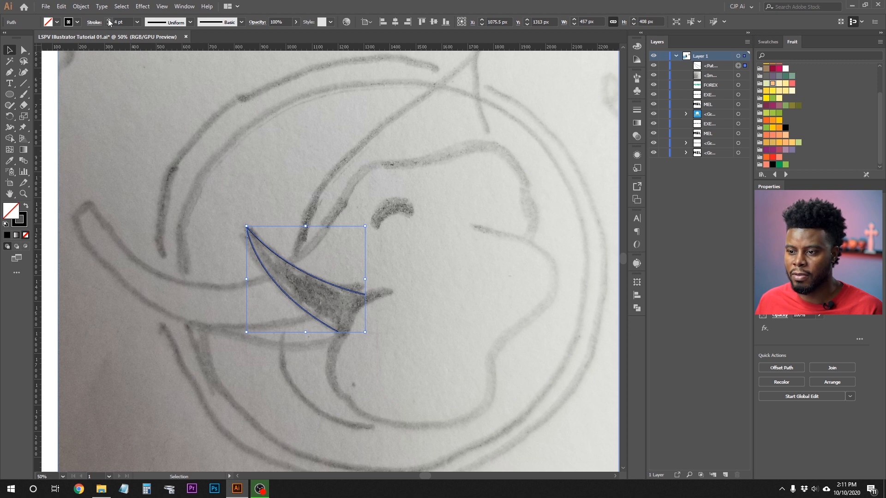
click(110, 21)
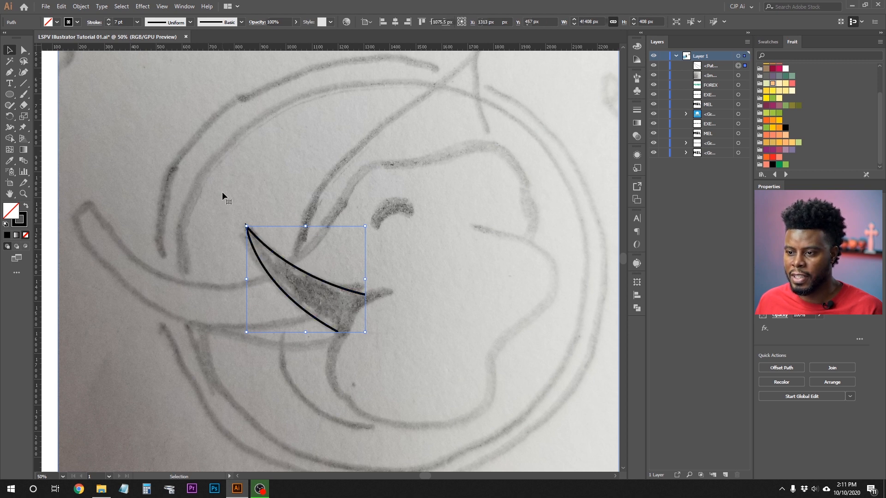
click(381, 228)
Trace the elephant's large wavy ear outline with the Pen tool, from its upper open end round to the tusk's base, about 882 by 777 px
scroll(381, 228, down, 2)
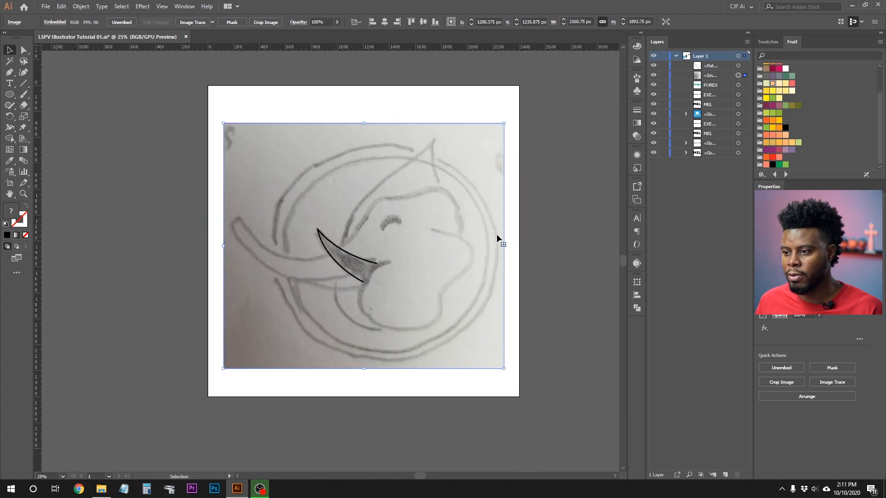
scroll(411, 225, up, 1)
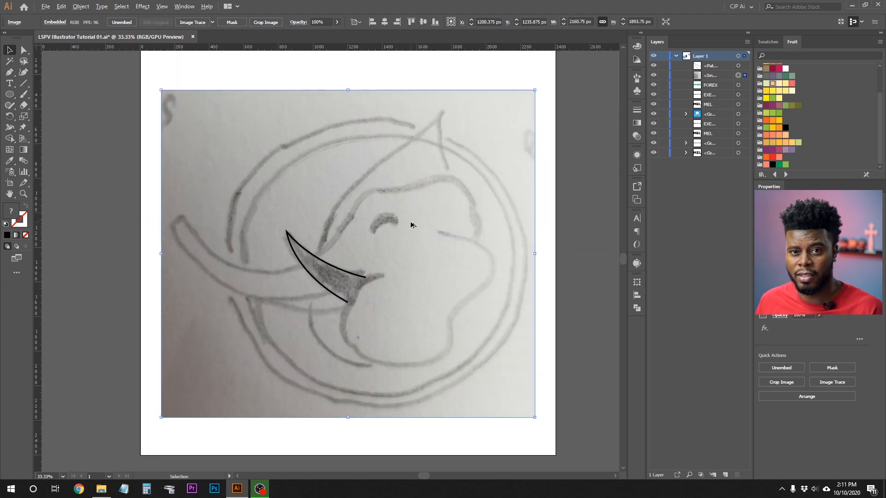
scroll(411, 224, up, 1)
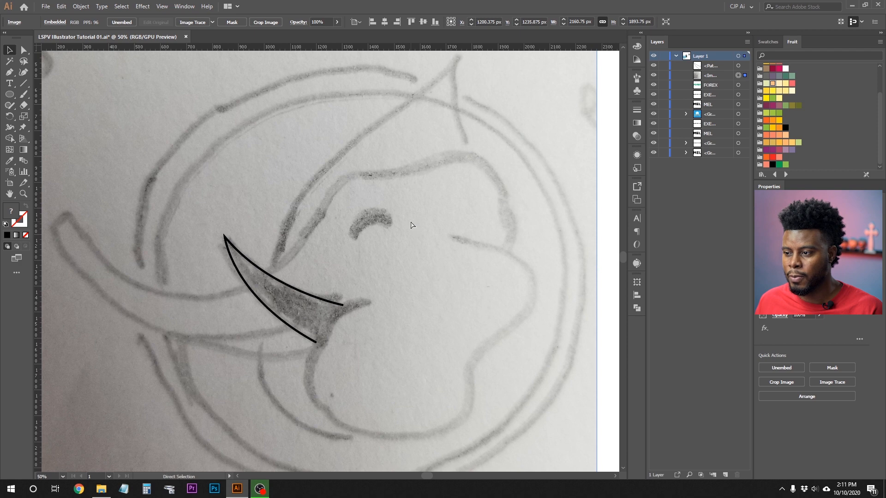
scroll(410, 225, down, 1)
scroll(410, 224, up, 1)
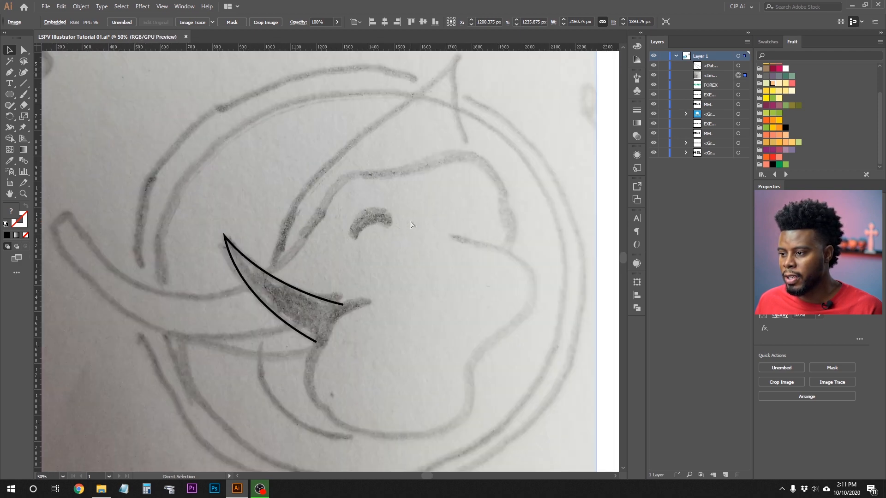
key(p)
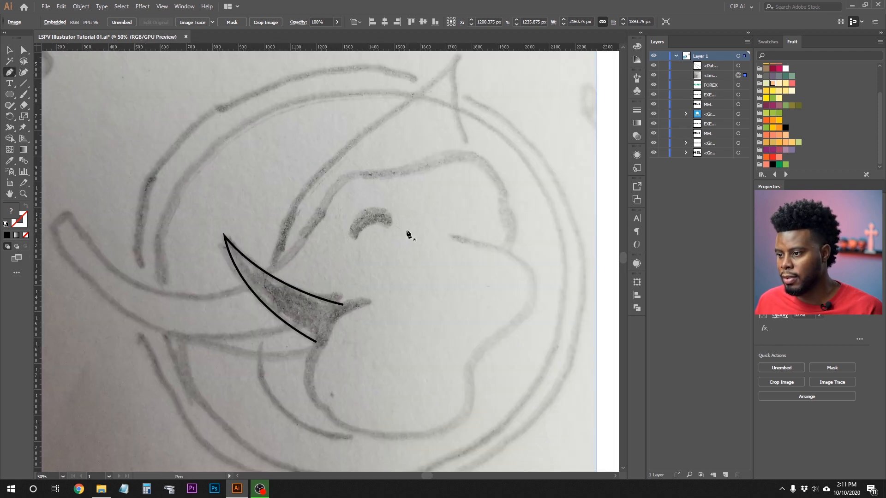
click(448, 234)
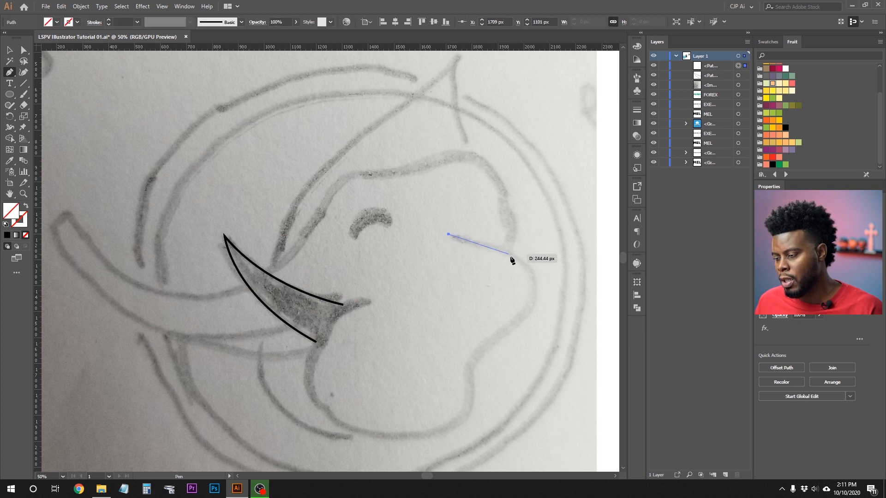
scroll(510, 253, up, 1)
scroll(510, 249, down, 3)
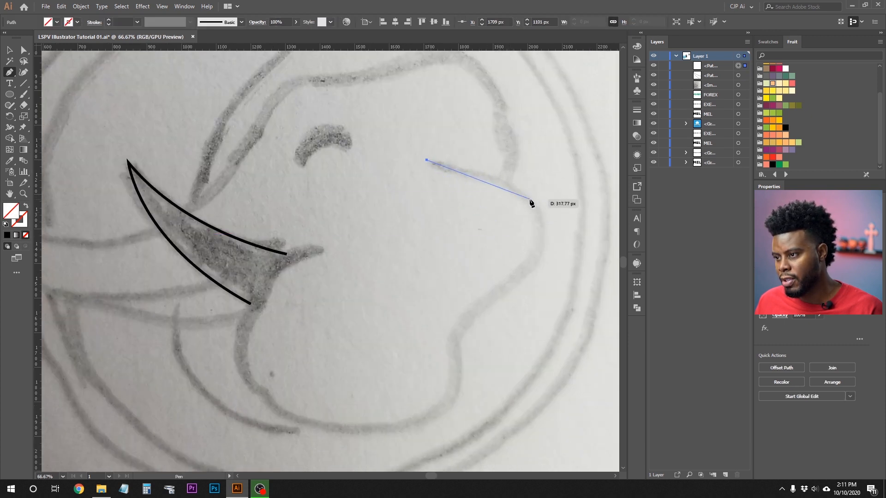
drag(528, 199, 547, 228)
click(536, 256)
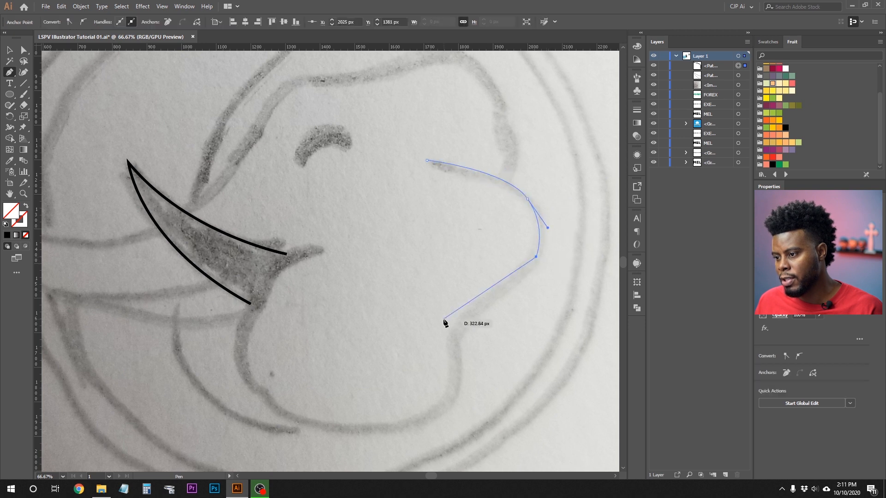
drag(453, 340, 456, 383)
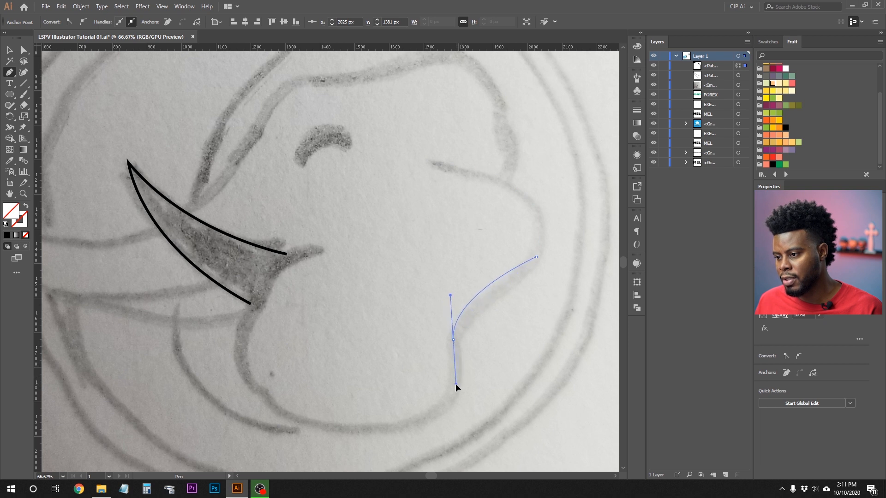
drag(446, 407, 428, 433)
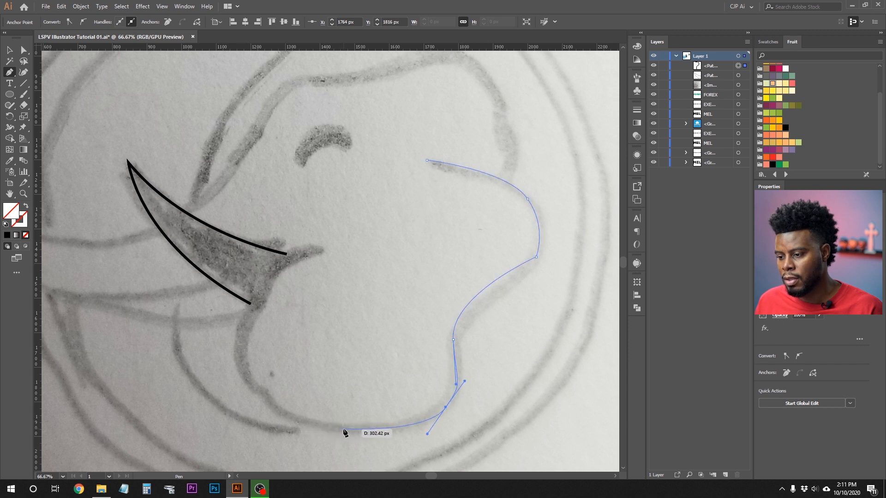
drag(338, 428, 215, 330)
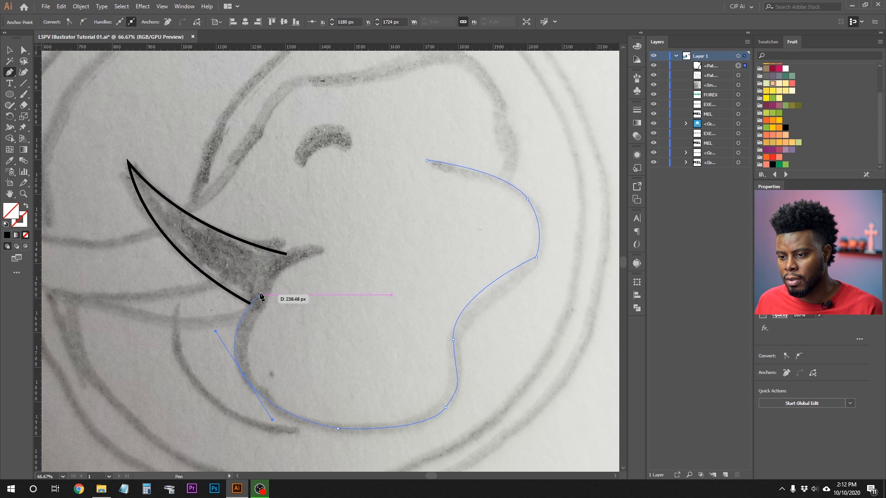
click(261, 294)
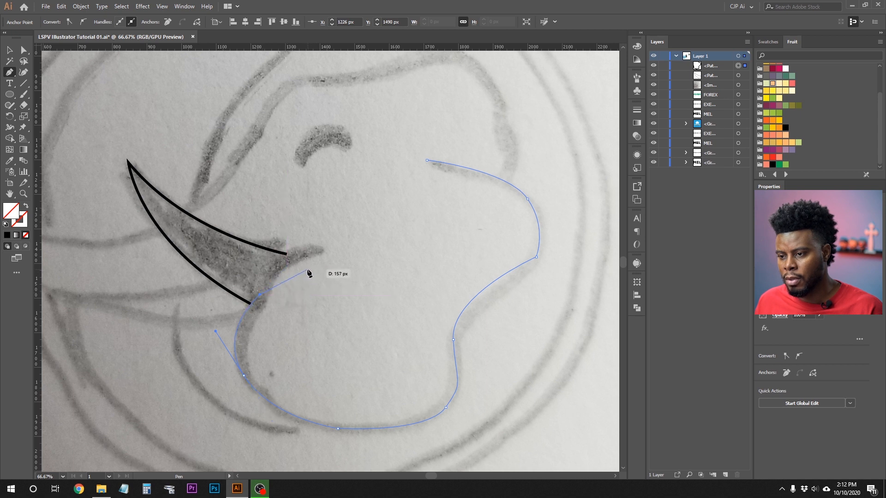
mouse_move(315, 251)
mouse_down()
mouse_move(345, 272)
mouse_move(362, 252)
mouse_move(370, 257)
mouse_up()
key(v)
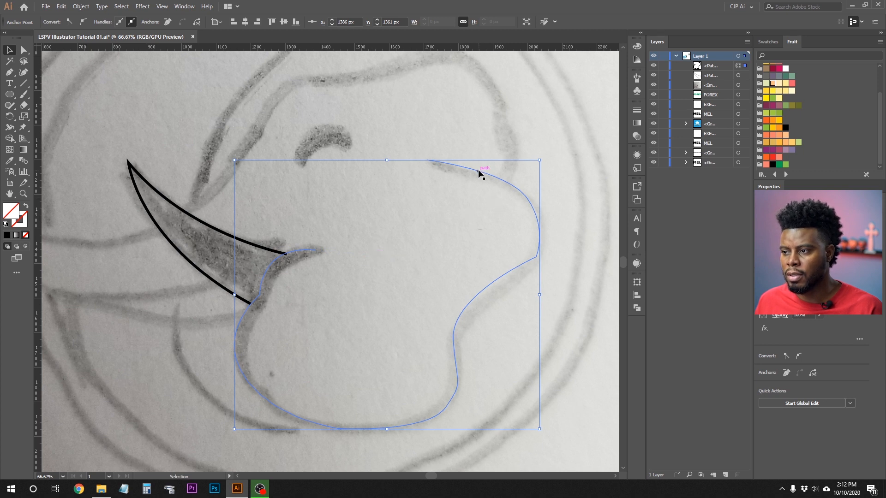
Give the traced ear outline a black stroke with a weight of 5 pt
click(511, 187)
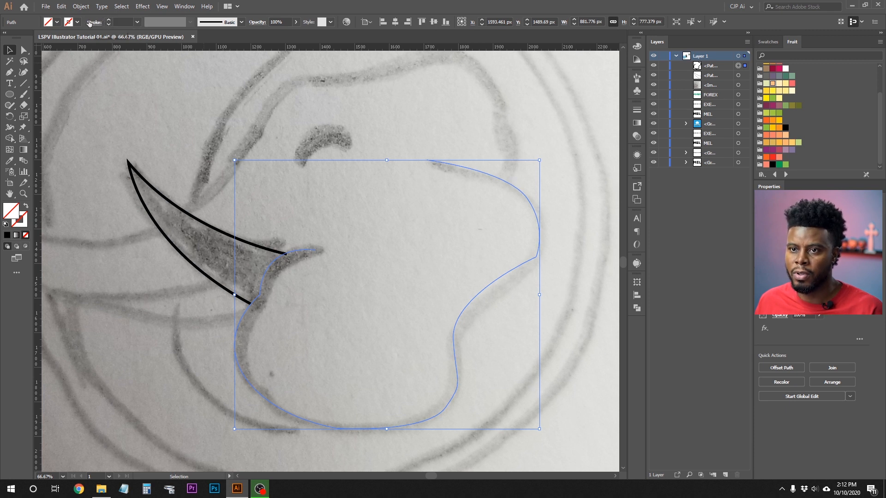
click(76, 23)
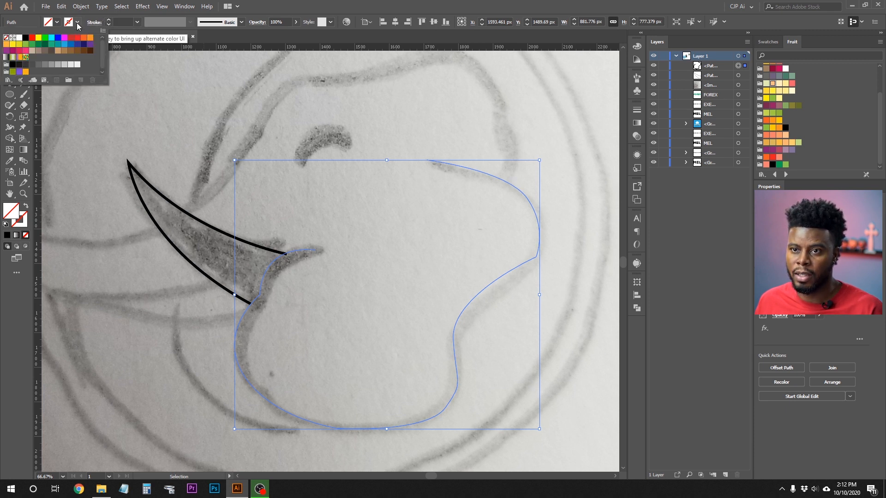
click(26, 37)
click(108, 21)
click(109, 21)
click(109, 21)
click(110, 20)
click(221, 147)
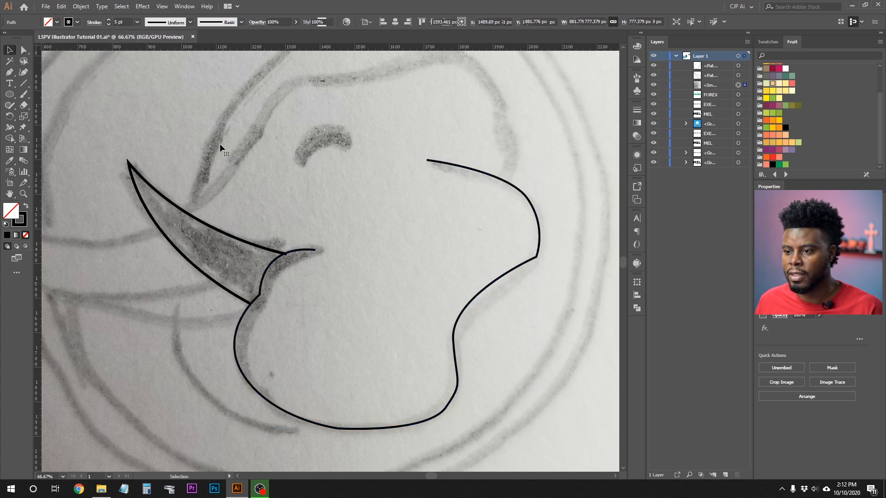
Reduce the tusk path's stroke weight to match the ear outline
click(252, 240)
click(109, 24)
click(109, 24)
click(347, 227)
Try moving the sketch image away from the traced paths, and undo the move
scroll(347, 227, down, 1)
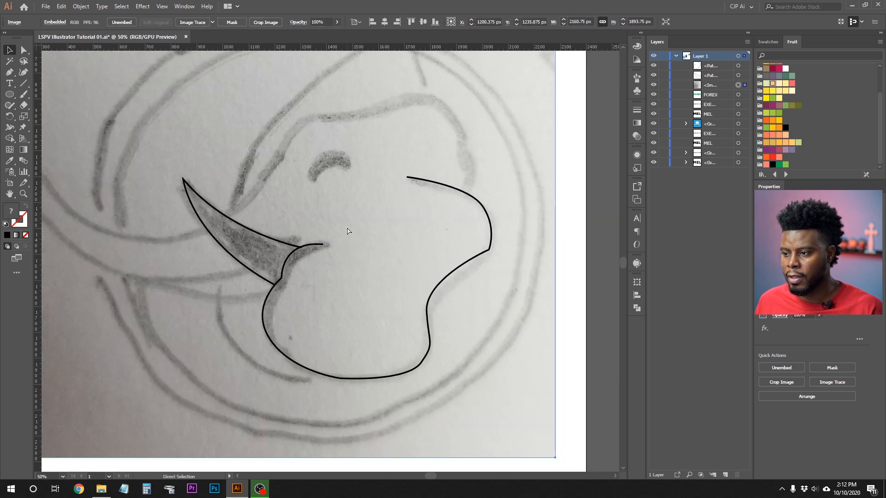
scroll(347, 226, down, 1)
mouse_move(347, 227)
mouse_down()
mouse_move(292, 264)
mouse_move(292, 275)
mouse_up()
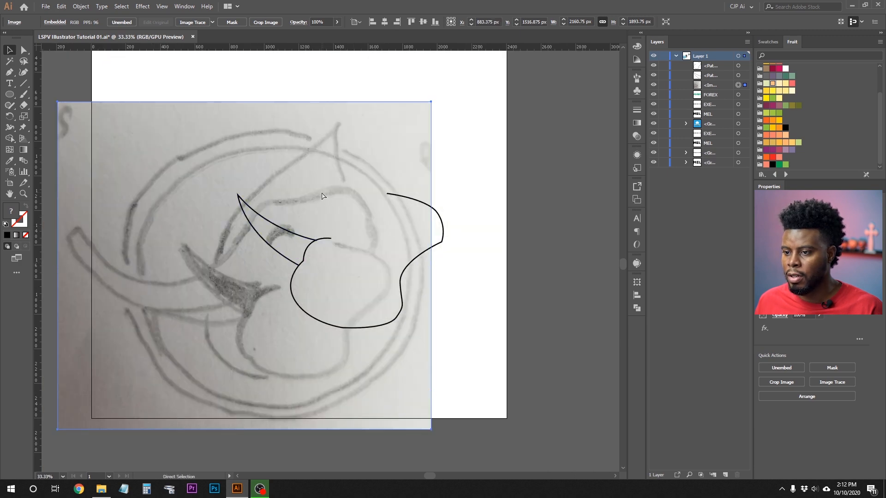
key(ctrl+z)
scroll(330, 220, up, 3)
scroll(330, 221, left, 2)
key(v)
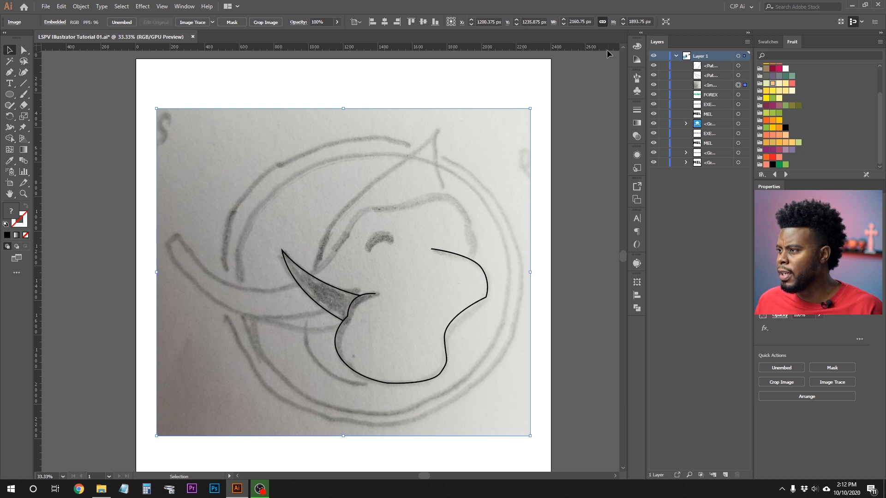
Toggle the sketch image's visibility off and on, and lock the image in place
click(708, 87)
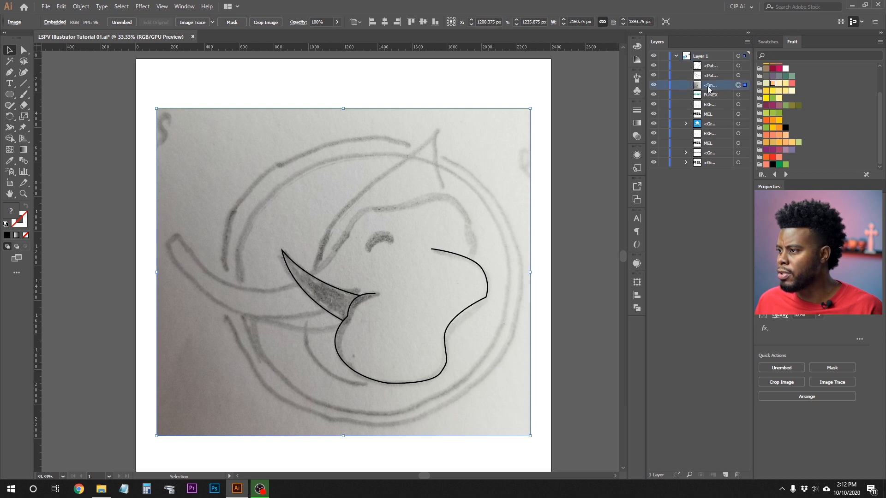
click(653, 85)
click(653, 85)
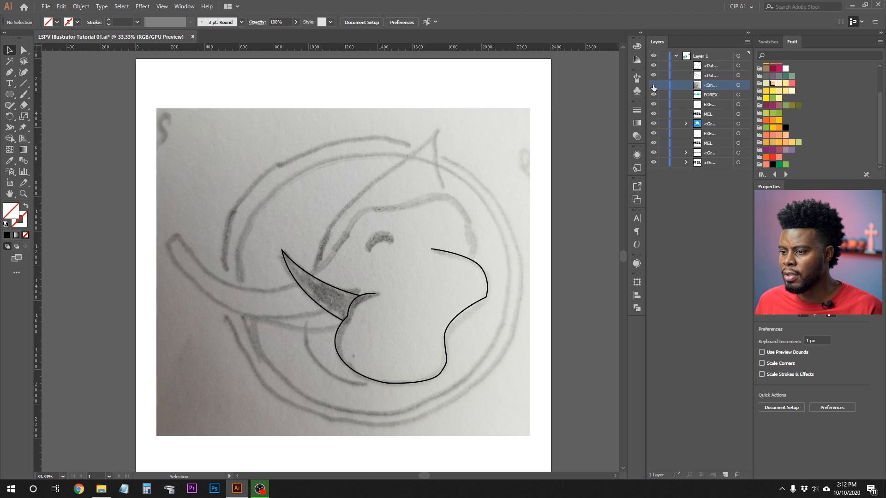
click(653, 85)
click(653, 85)
click(663, 85)
scroll(398, 252, up, 2)
scroll(405, 253, down, 2)
scroll(438, 195, up, 1)
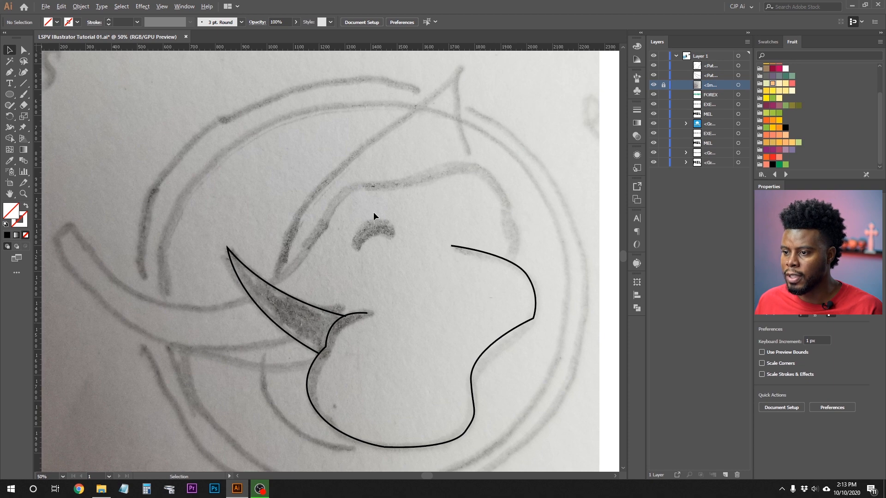
scroll(371, 214, right, 2)
scroll(370, 215, down, 1)
scroll(370, 215, up, 1)
scroll(370, 217, right, 3)
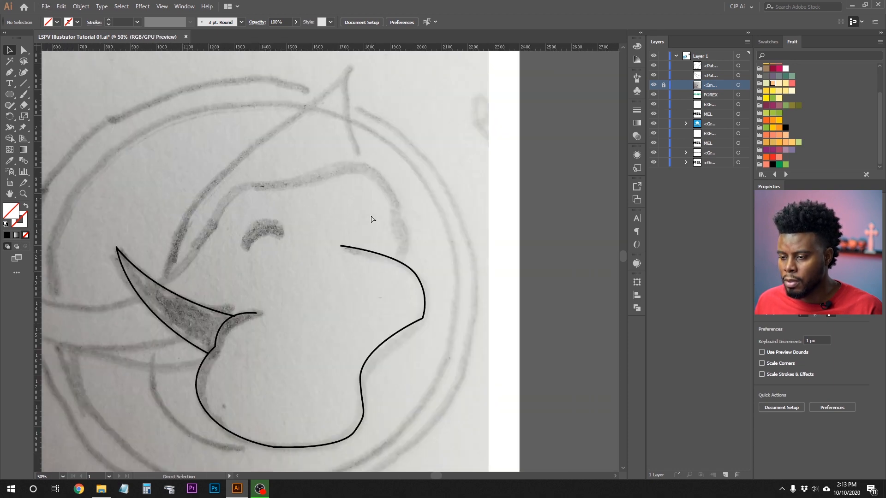
scroll(415, 219, left, 7)
Set the stroke weight of both the tusk and ear outline paths to 30 pt
drag(377, 328, 374, 330)
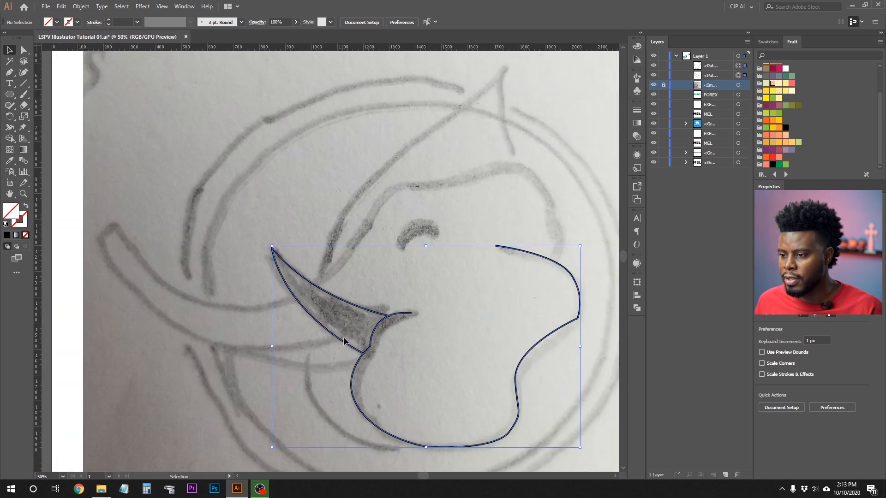
click(108, 21)
click(109, 21)
click(108, 22)
click(109, 21)
click(108, 21)
click(109, 22)
click(109, 21)
click(112, 21)
text(30)
key(Return)
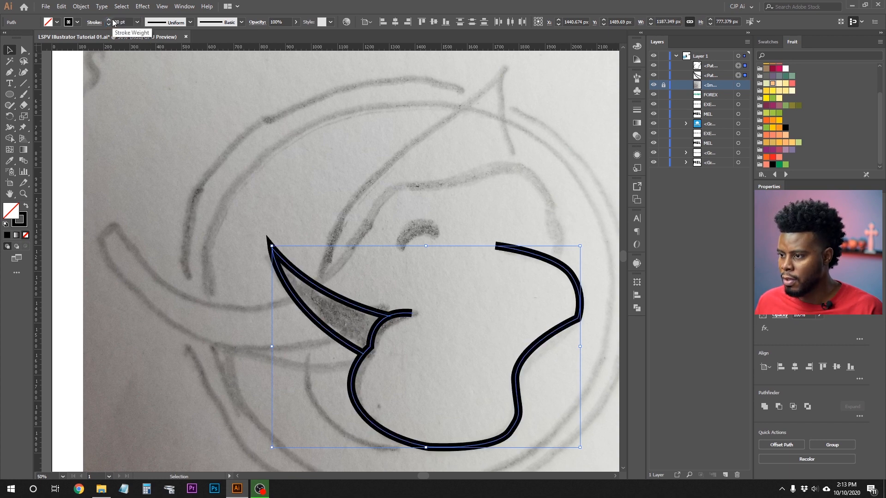
click(461, 176)
Start a new Pen path at the trunk's tip with a short straight segment about 75 px long across its end
scroll(460, 176, down, 2)
scroll(469, 212, up, 2)
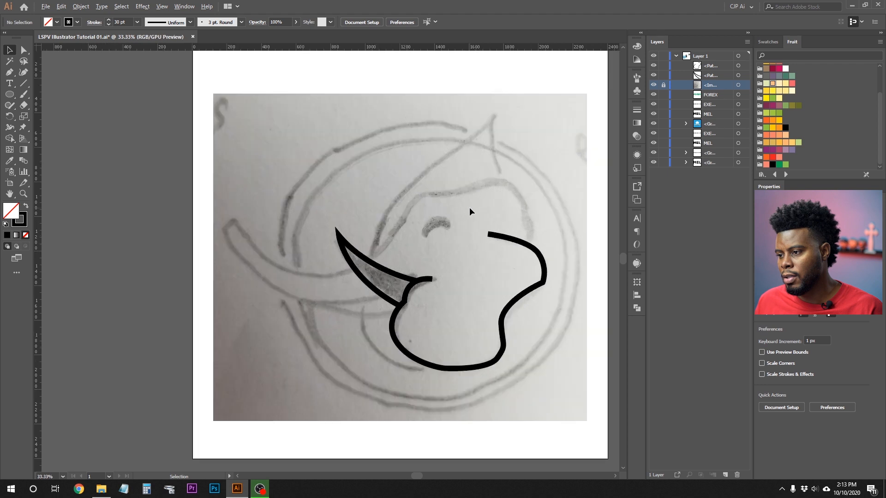
scroll(444, 218, down, 2)
scroll(443, 216, up, 2)
key(p)
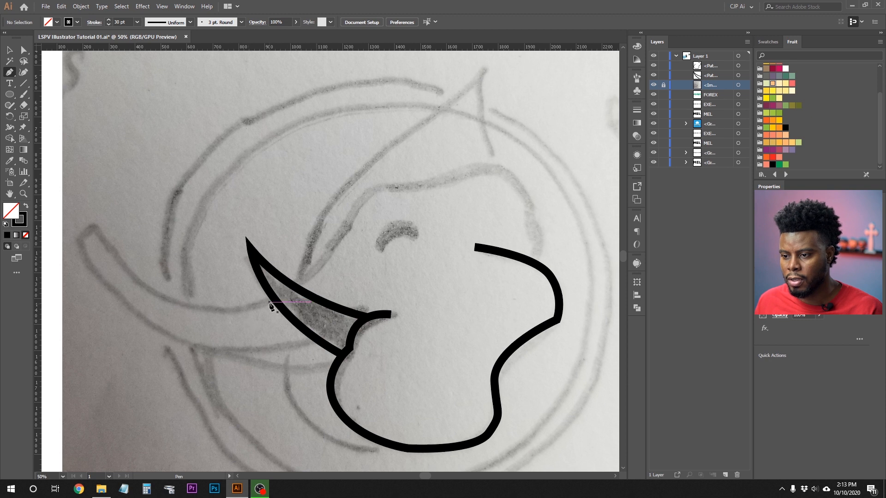
click(94, 227)
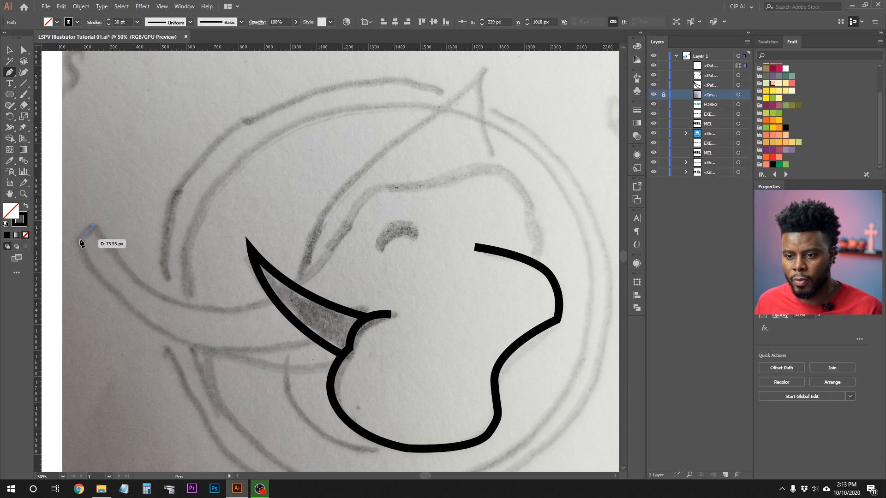
click(79, 237)
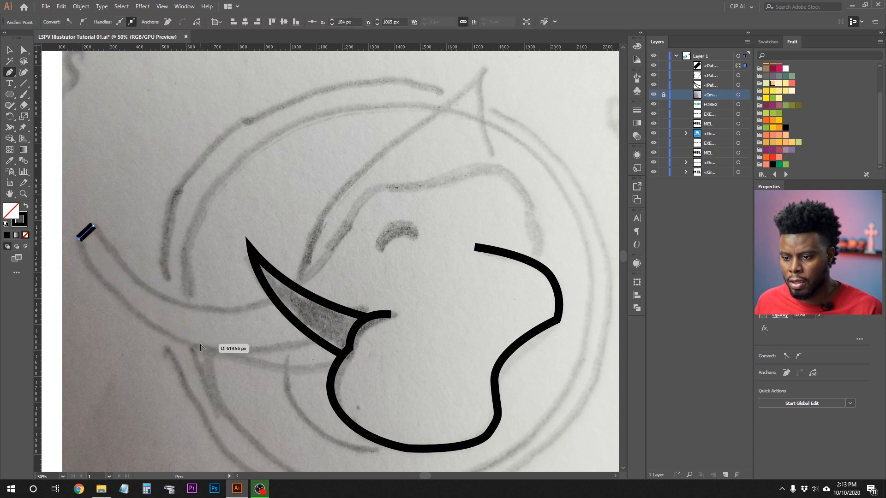
scroll(202, 346, down, 1)
scroll(202, 347, left, 7)
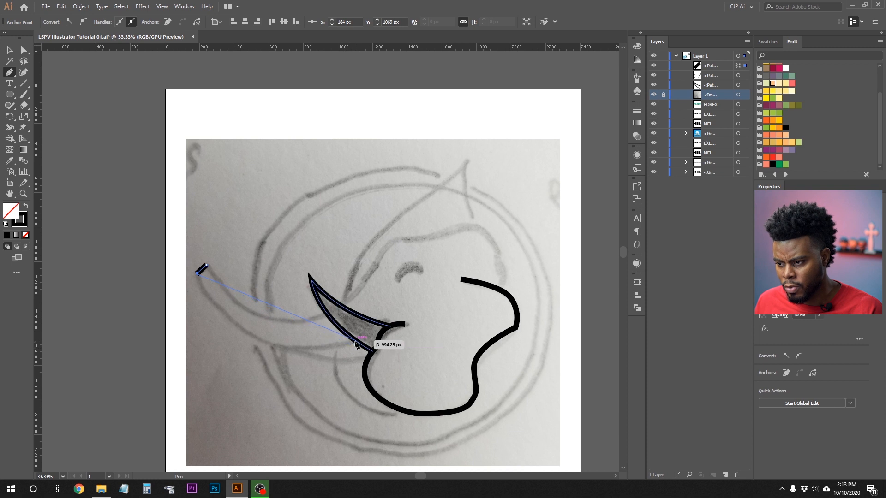
mouse_move(354, 340)
mouse_down()
mouse_move(476, 295)
mouse_move(464, 297)
mouse_up()
right_click(464, 298)
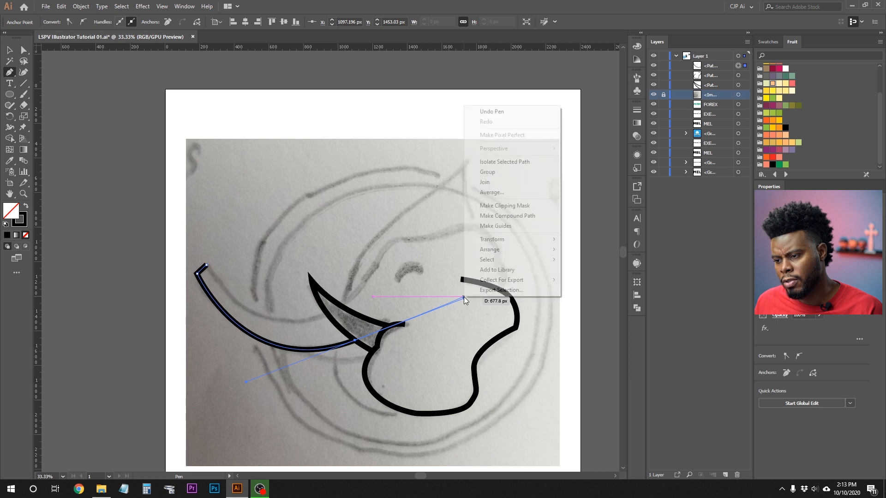
key(Escape)
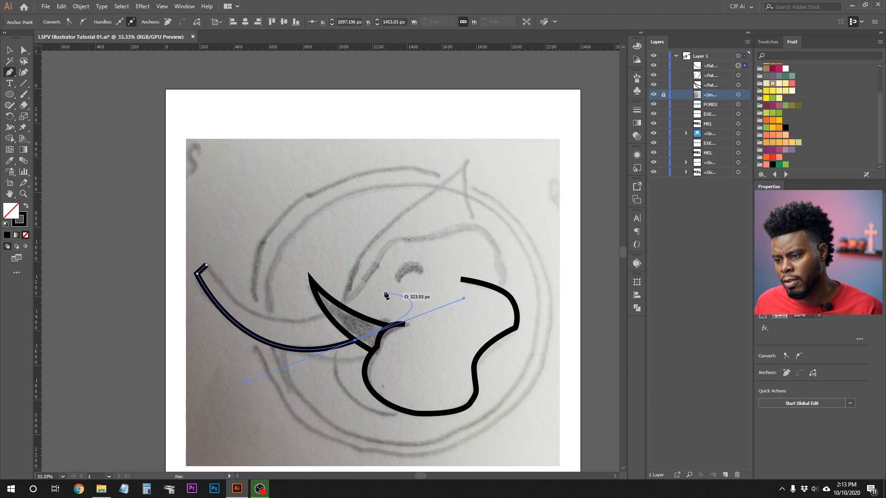
key(ctrl+z)
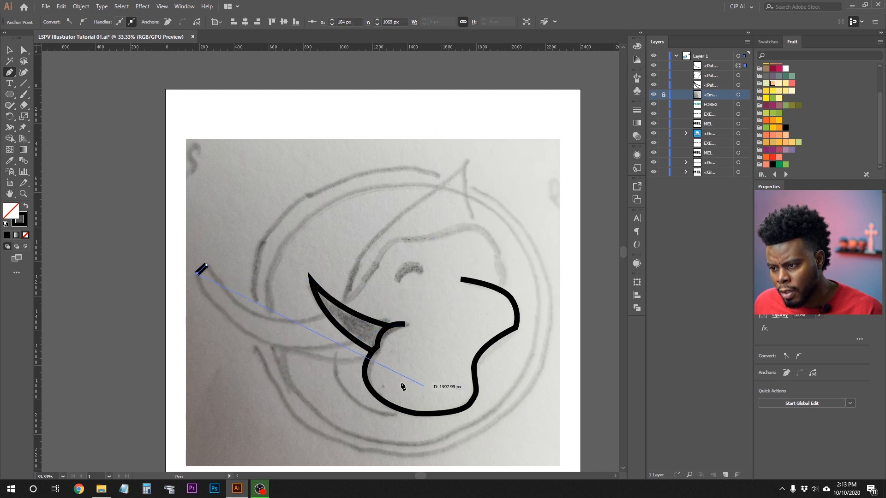
Extend the trunk path along its lower edge in one long curve that ends on the ear outline below the tusk
scroll(360, 389, up, 1)
scroll(338, 378, left, 1)
scroll(337, 378, left, 1)
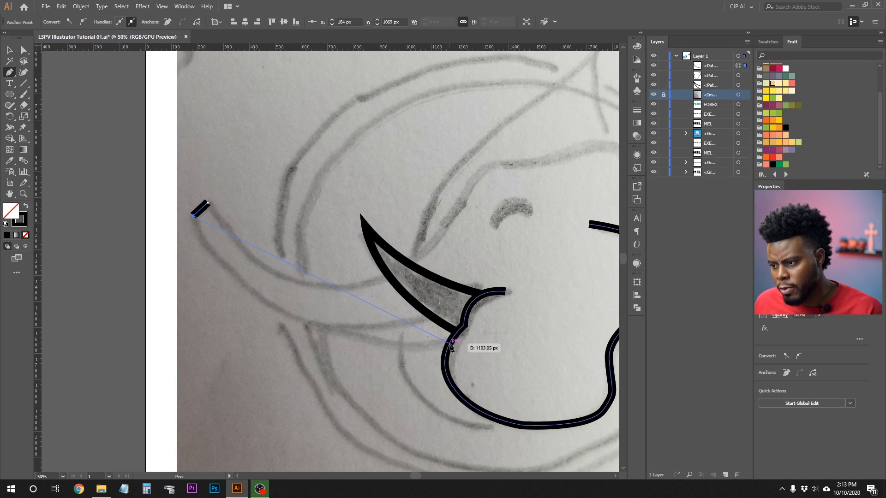
drag(450, 344, 611, 318)
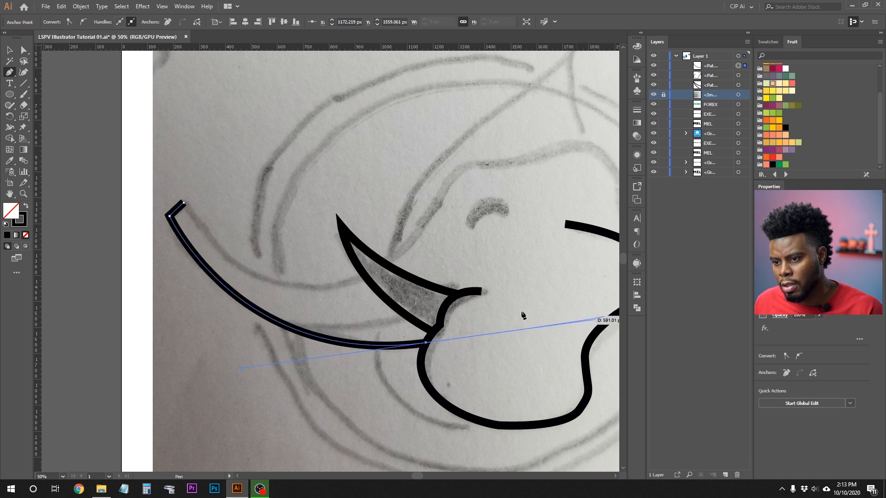
Continue the trunk path from its tip along the upper edge in one long curve that ends at the forehead corner
key(v)
key(ctrl+minus)
scroll(304, 299, right, 2)
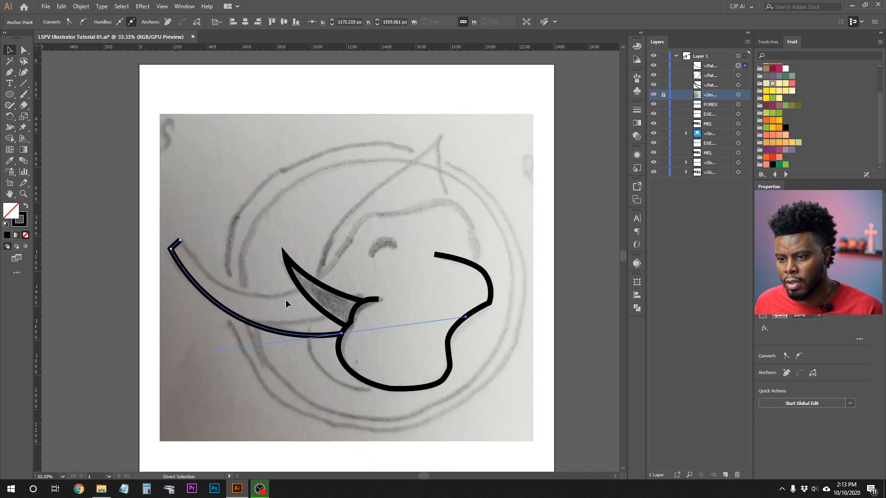
scroll(168, 270, up, 1)
key(p)
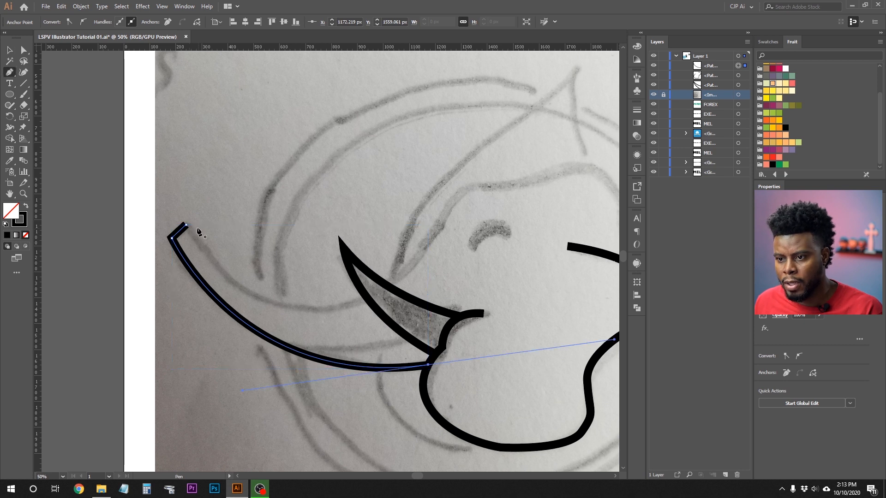
drag(185, 225, 249, 289)
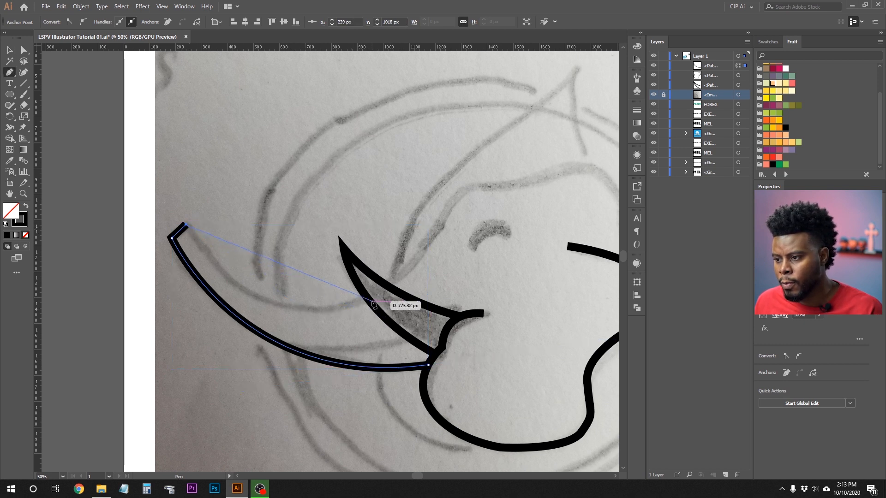
scroll(356, 256, right, 4)
scroll(356, 255, down, 1)
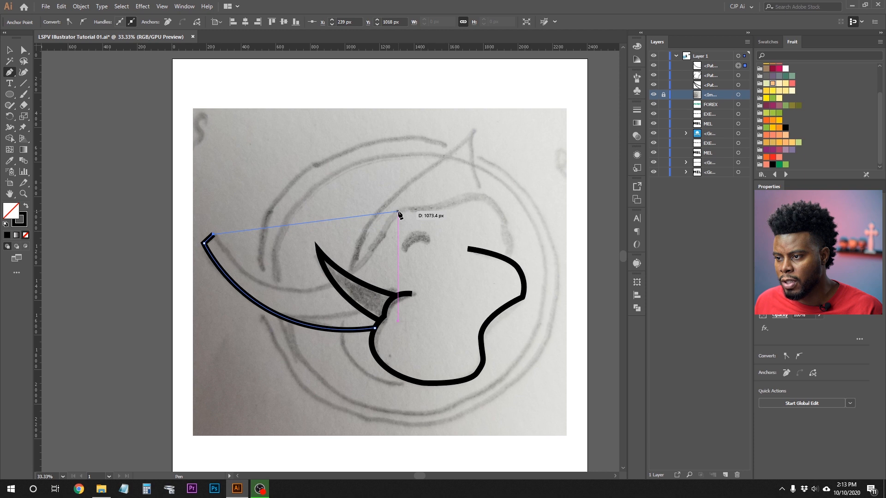
mouse_move(400, 212)
mouse_down()
mouse_move(453, 110)
mouse_move(503, 46)
mouse_move(465, 90)
mouse_move(495, 96)
mouse_up()
Extend the path from a sharp forehead corner over the crown and down the back of the head to the ear outline, and save the document
key(v)
scroll(408, 307, up, 1)
scroll(409, 308, down, 1)
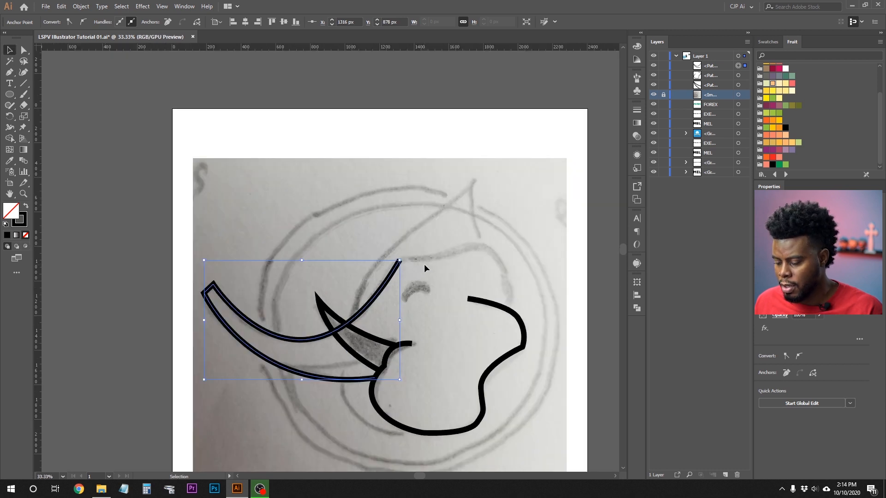
scroll(424, 263, up, 1)
scroll(422, 261, right, 3)
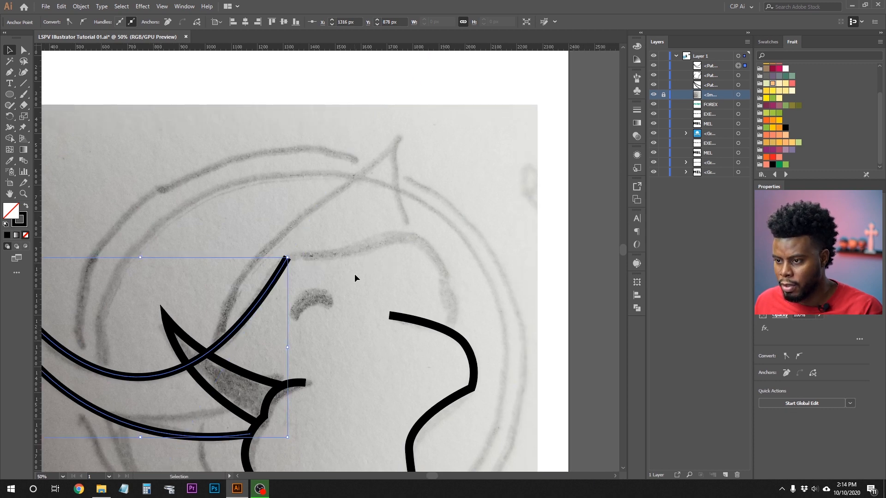
key(p)
click(288, 256)
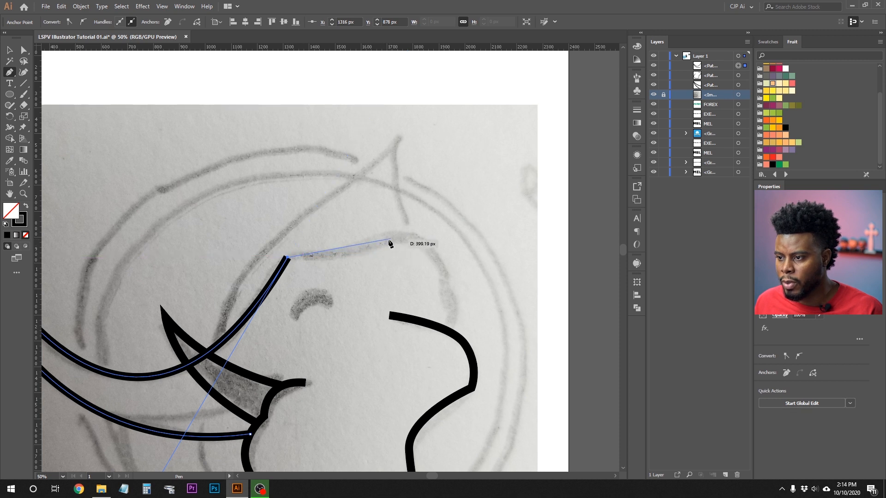
mouse_move(397, 238)
mouse_down()
mouse_move(422, 229)
mouse_move(425, 217)
mouse_up()
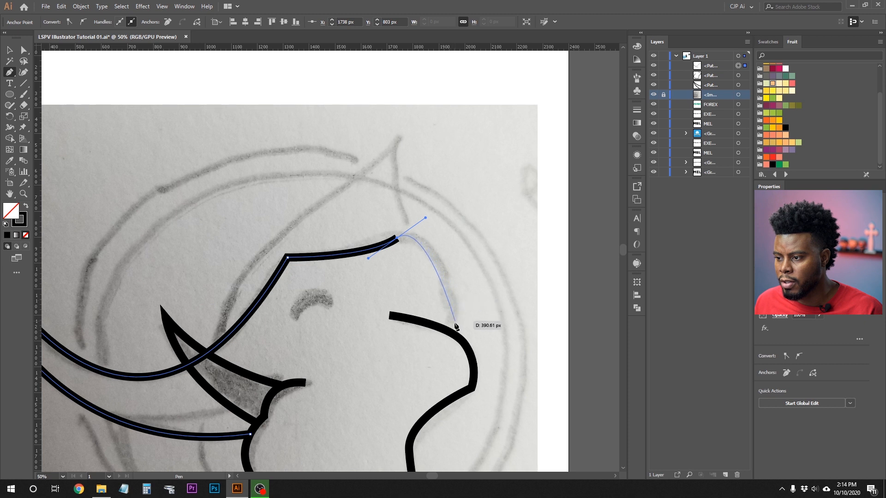
mouse_move(449, 332)
mouse_down()
mouse_move(439, 377)
mouse_move(409, 400)
mouse_up()
ctrl+click(386, 294)
key(ctrl+minus)
key(a)
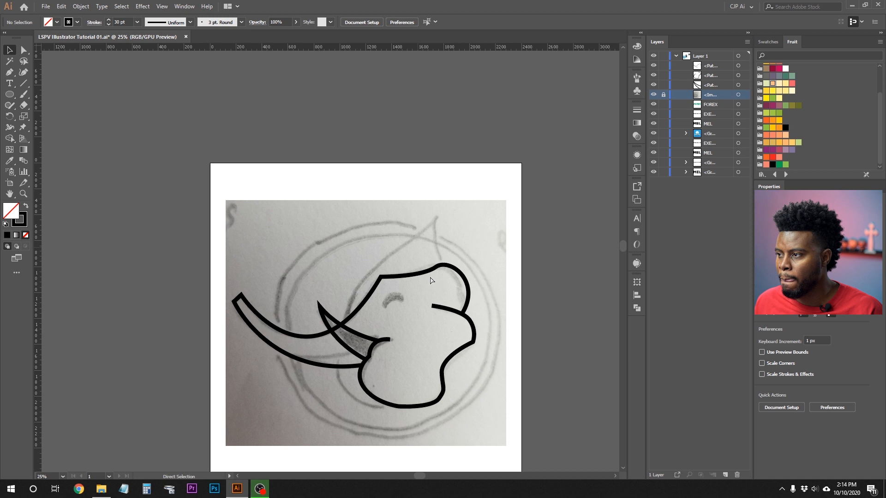
key(ctrl+s)
Toggle the sketch image's visibility several times to compare the traced outlines with the drawing, leaving it shown
scroll(426, 256, down, 4)
scroll(415, 198, up, 1)
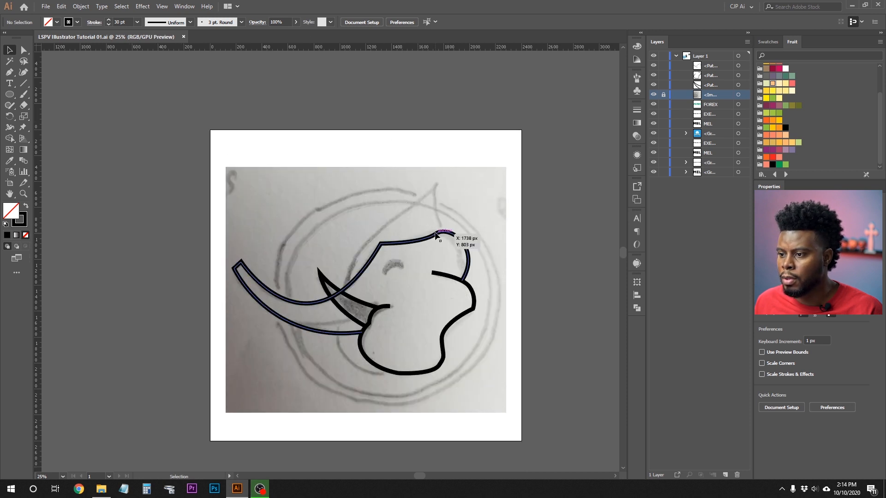
scroll(435, 232, up, 1)
scroll(434, 232, down, 4)
scroll(439, 225, left, 1)
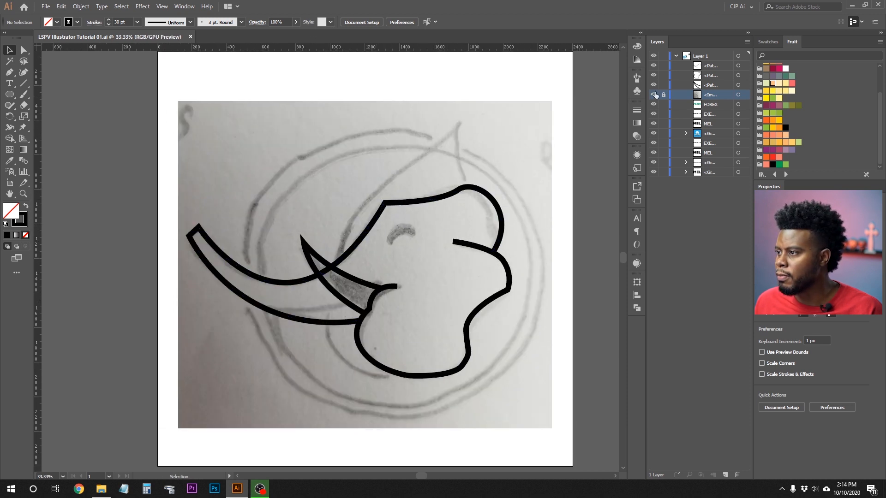
click(654, 95)
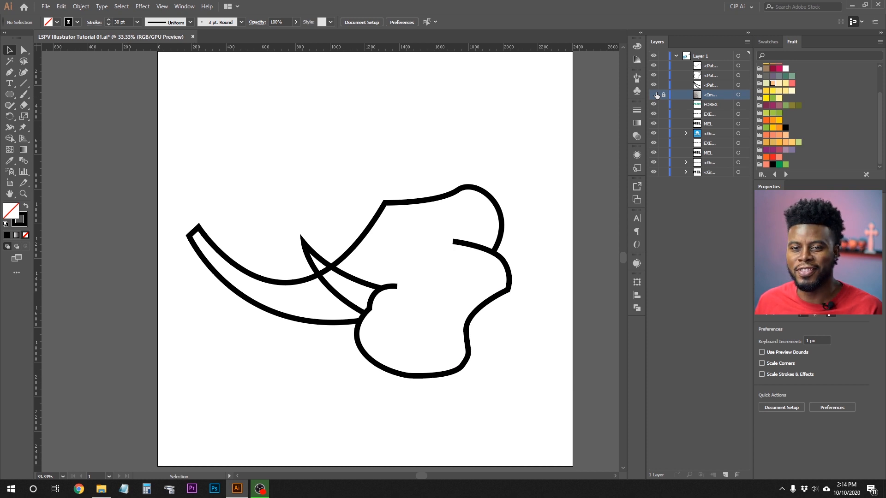
click(653, 95)
click(654, 95)
click(654, 94)
click(654, 94)
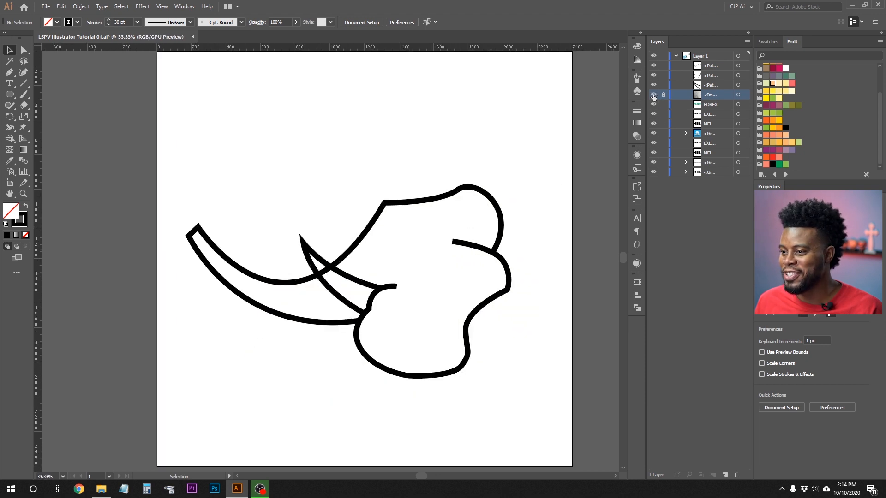
click(653, 94)
click(653, 94)
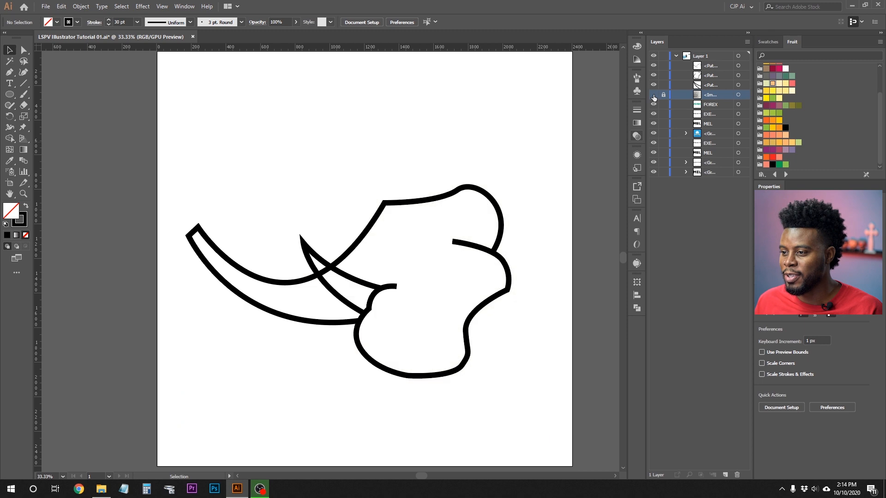
click(653, 94)
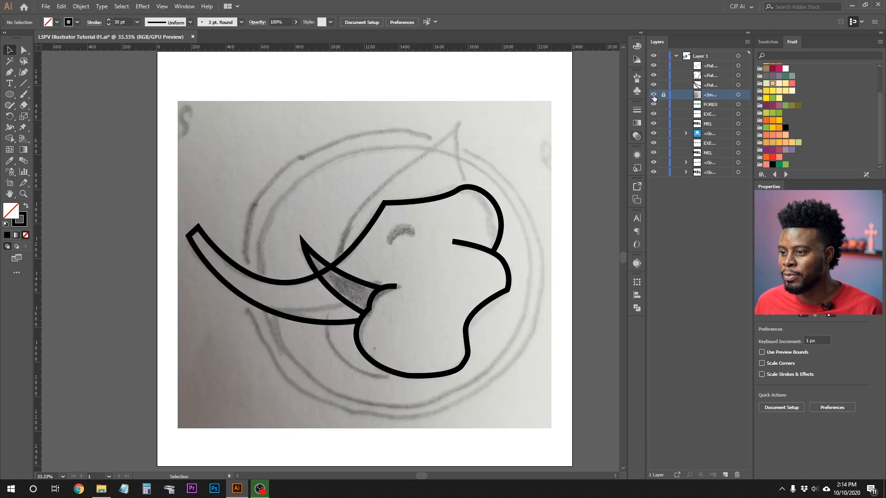
Draw a circle about 143 px in diameter over the sketched eye and deselect it
scroll(417, 261, up, 1)
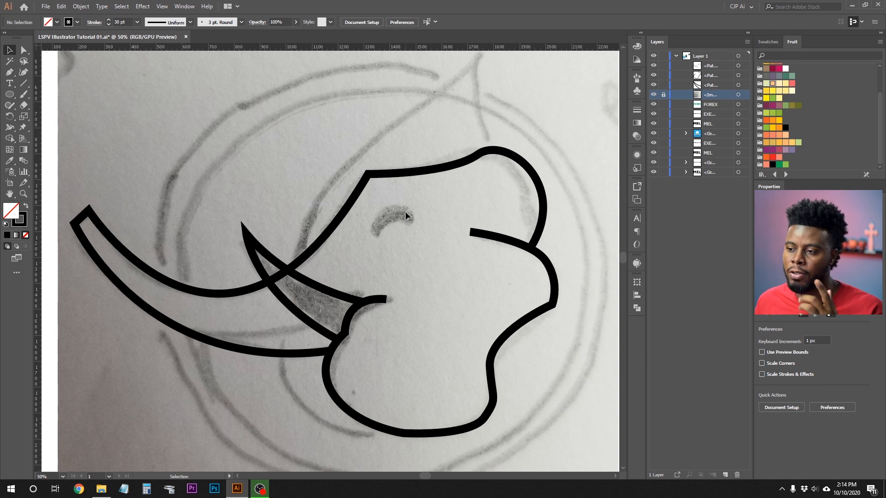
key(l)
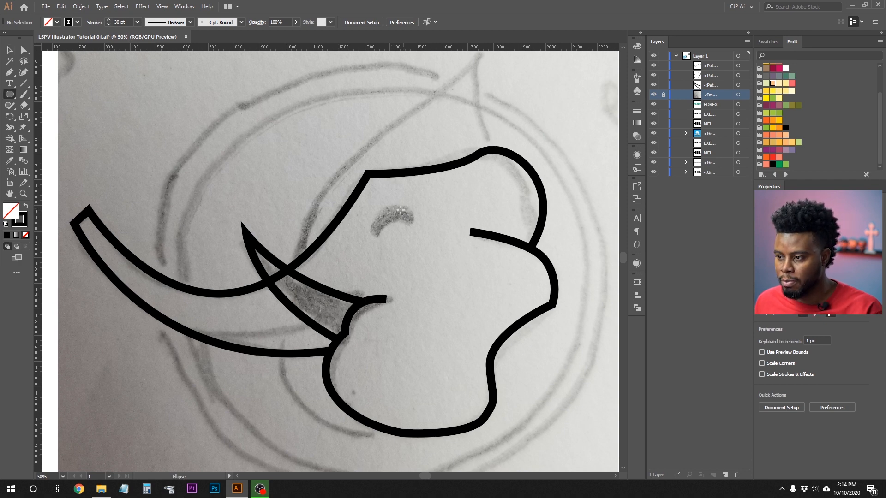
mouse_move(374, 206)
mouse_down()
mouse_move(422, 252)
mouse_move(411, 241)
mouse_up()
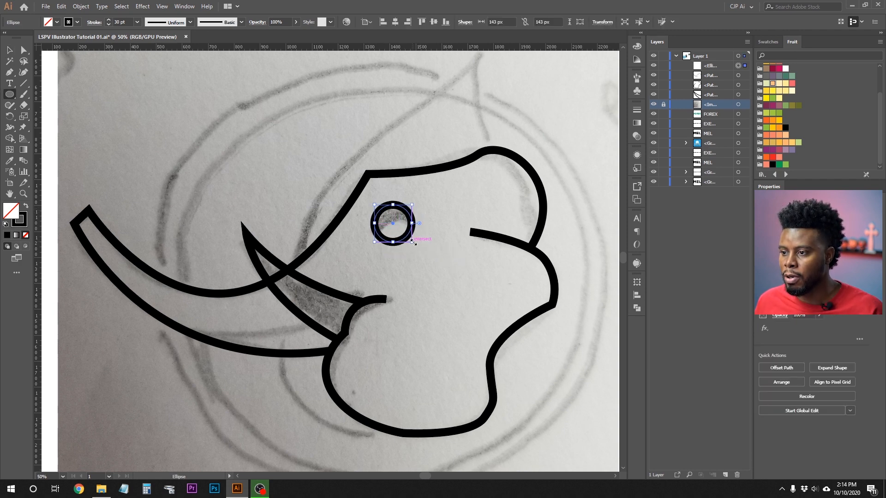
key(v)
click(463, 190)
scroll(463, 190, down, 3)
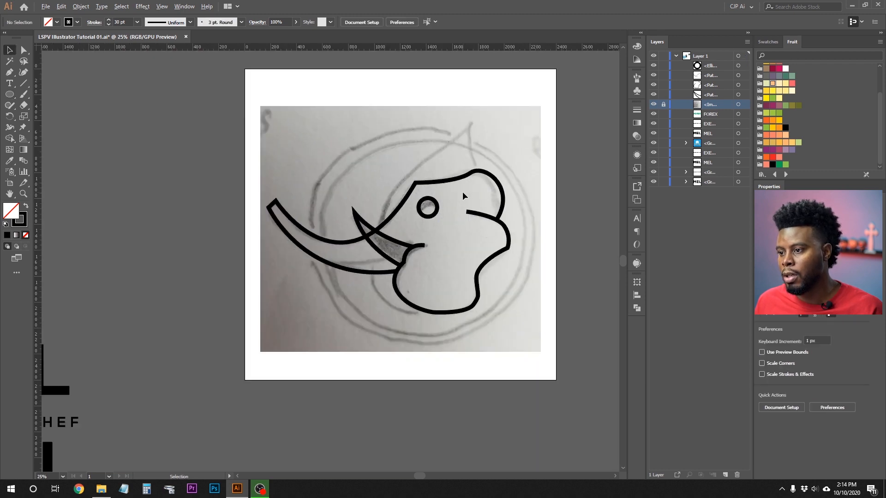
Hide the sketch image and review the elephant outlines with the circular eye
click(653, 105)
scroll(576, 121, up, 2)
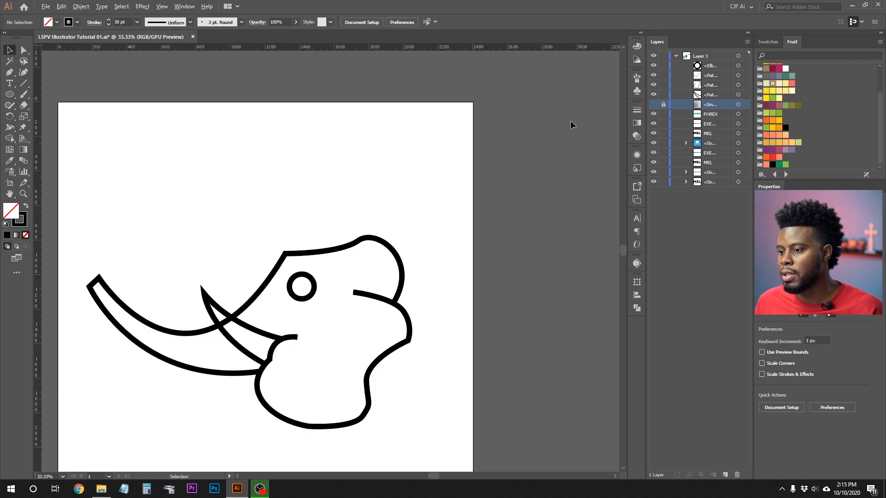
scroll(435, 167, left, 3)
scroll(480, 208, left, 3)
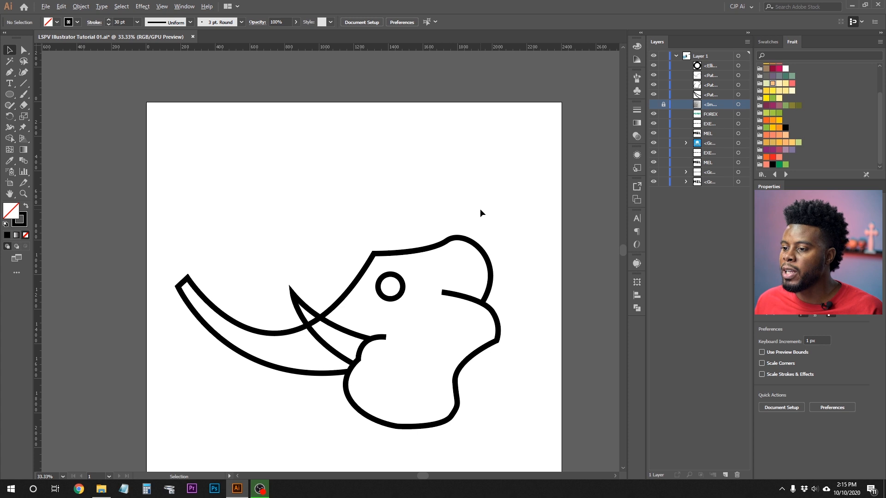
scroll(479, 209, down, 2)
click(653, 105)
click(653, 104)
Hide the eye circle and show the sketch image again
click(653, 65)
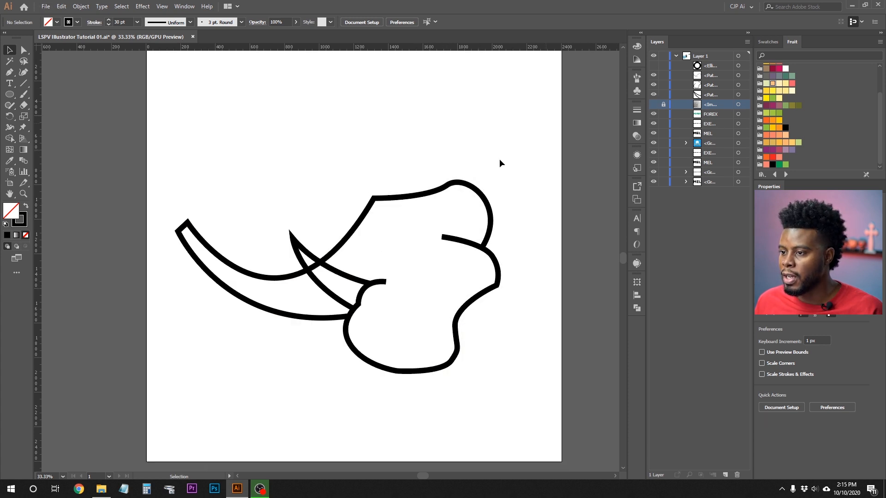
key(ctrl+plus)
click(653, 105)
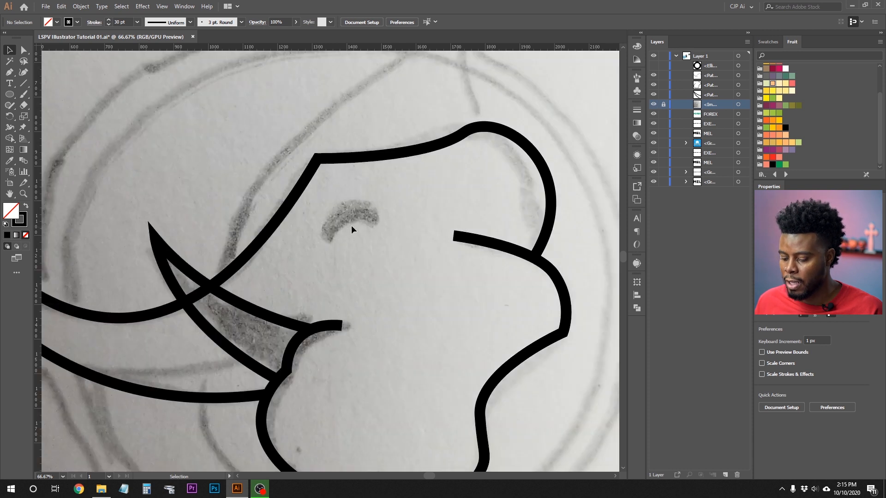
Trace the sketched eye with the Pen tool as one short arched path
key(p)
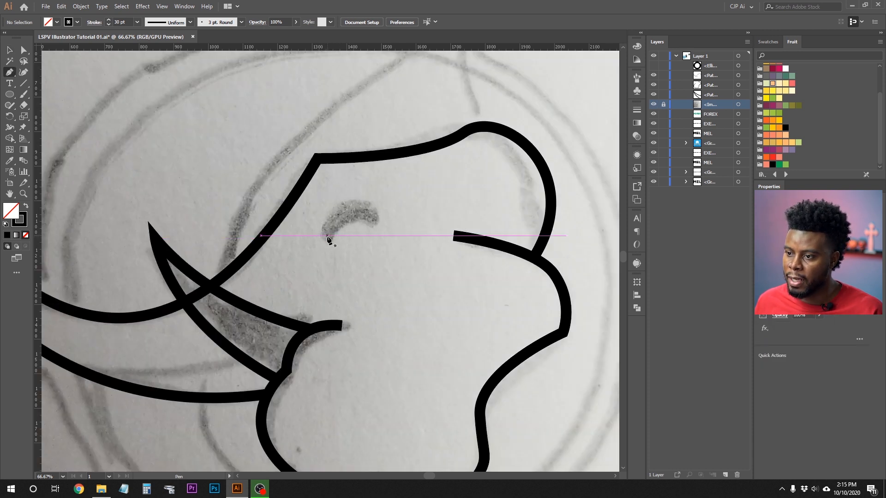
click(327, 236)
drag(422, 236, 409, 243)
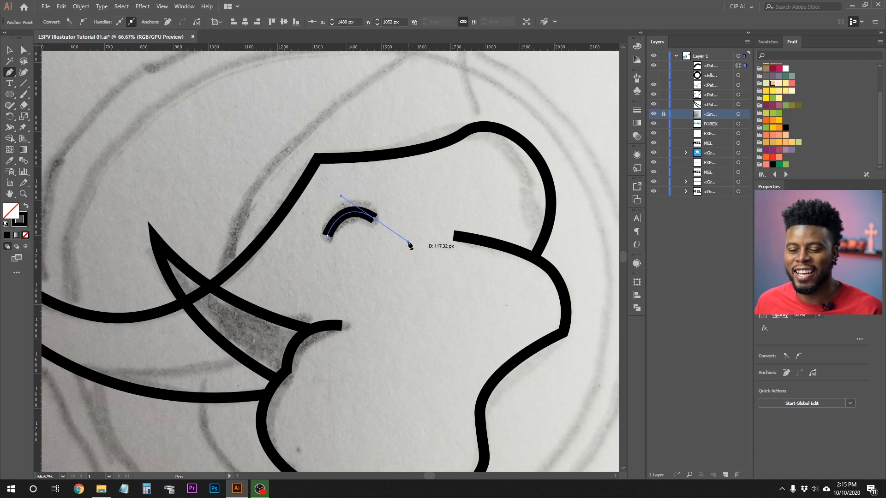
key(v)
Hide the sketch image to review the outlines with the arched eye, and show it again
scroll(376, 235, down, 4)
scroll(638, 123, up, 3)
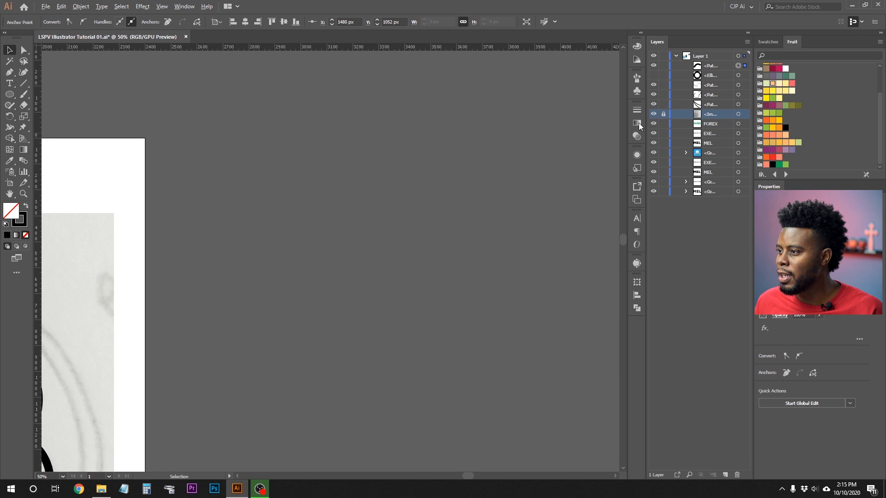
scroll(516, 171, down, 2)
scroll(411, 215, left, 18)
scroll(450, 208, down, 4)
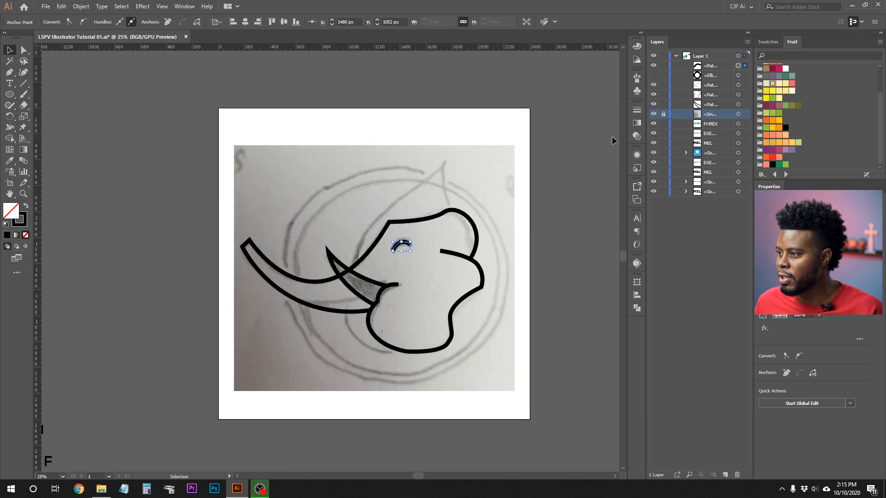
click(653, 114)
click(570, 300)
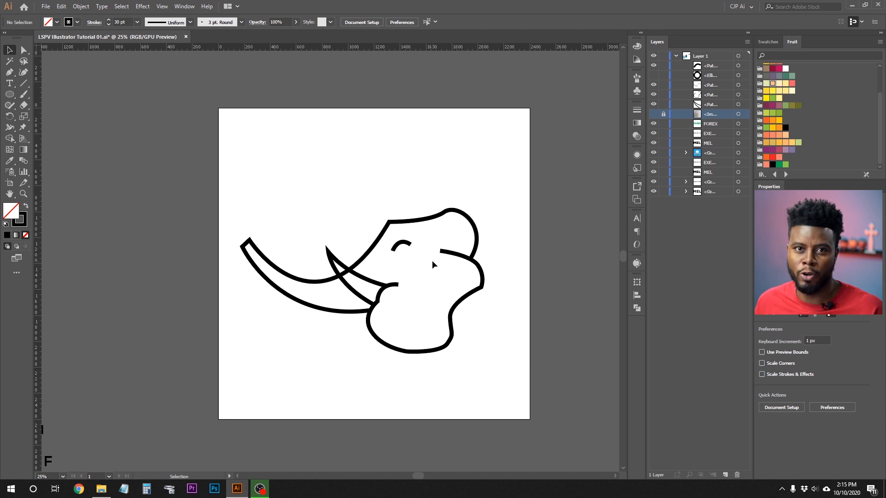
scroll(443, 270, up, 1)
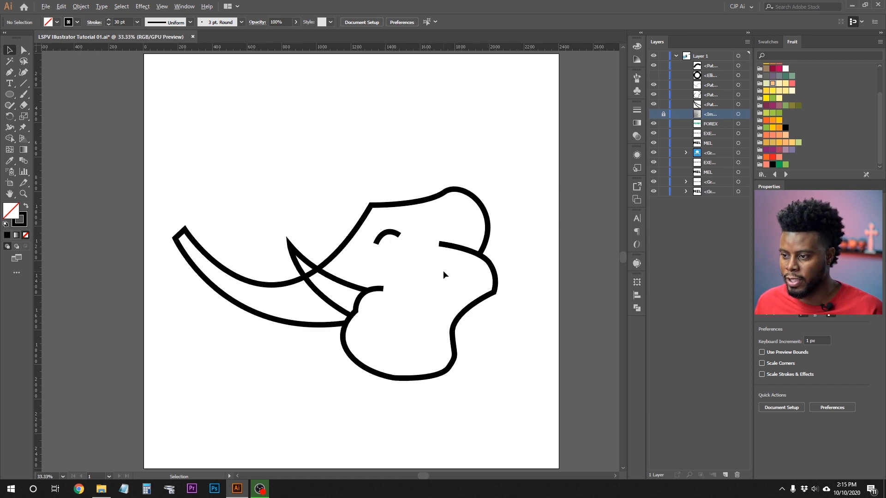
scroll(388, 261, up, 3)
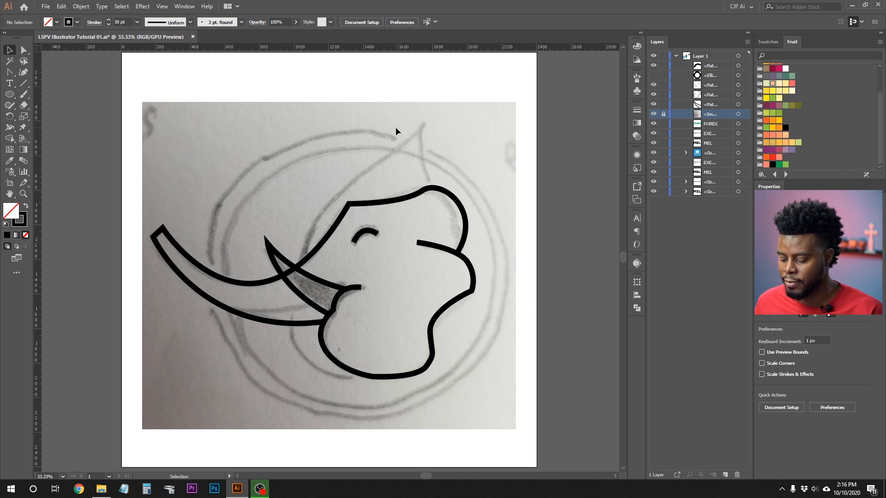
Draw a circle about 1562 px in diameter around the elephant's head, following the sketch's inner ring
key(l)
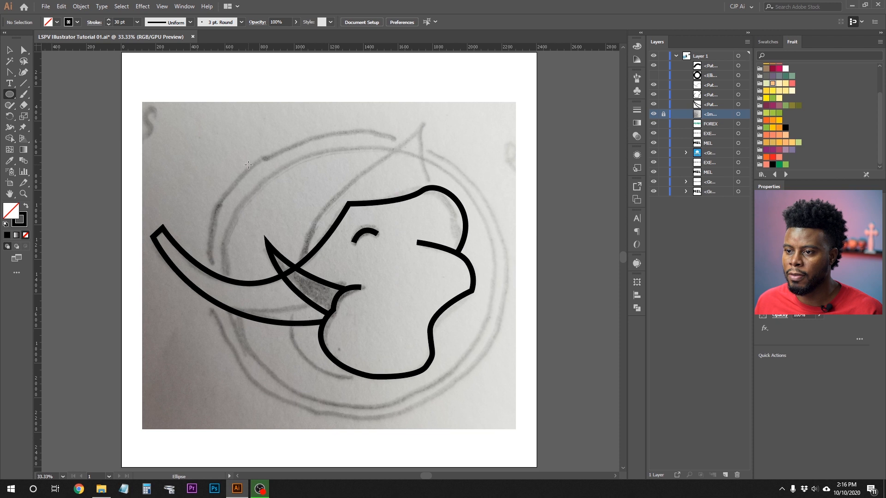
drag(232, 144, 501, 386)
scroll(466, 343, down, 1)
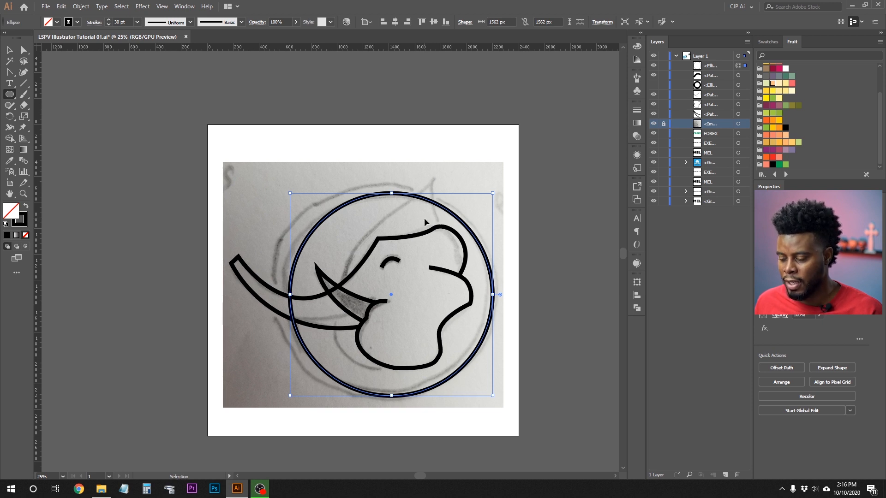
Duplicate the large circle in place and enlarge the copy from its center to about 1816 px as an outer ring
key(ctrl+c)
key(ctrl+f)
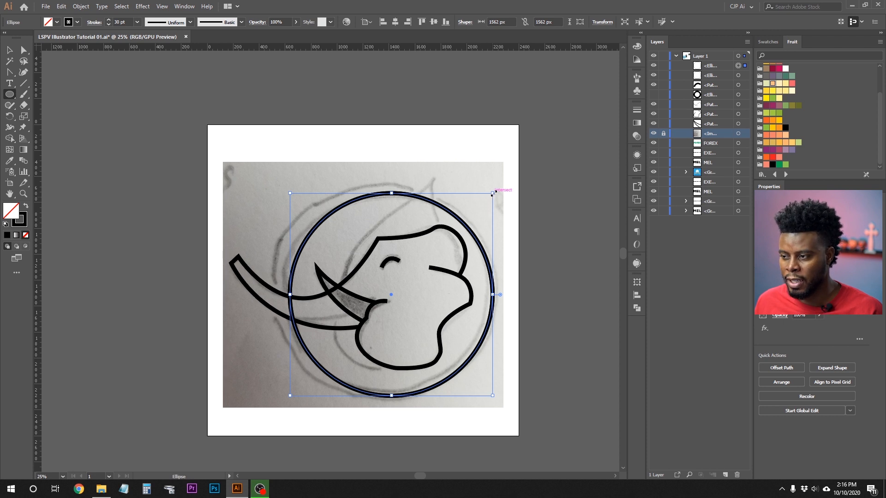
drag(493, 193, 493, 192)
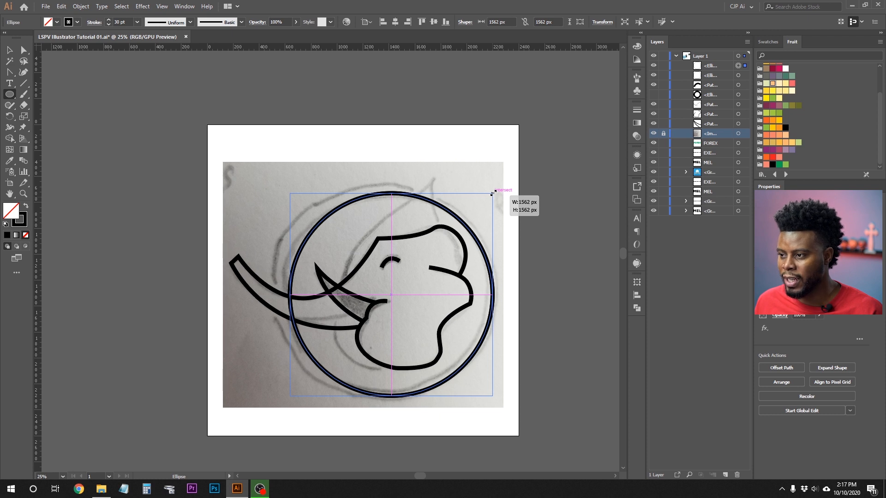
drag(493, 193, 510, 177)
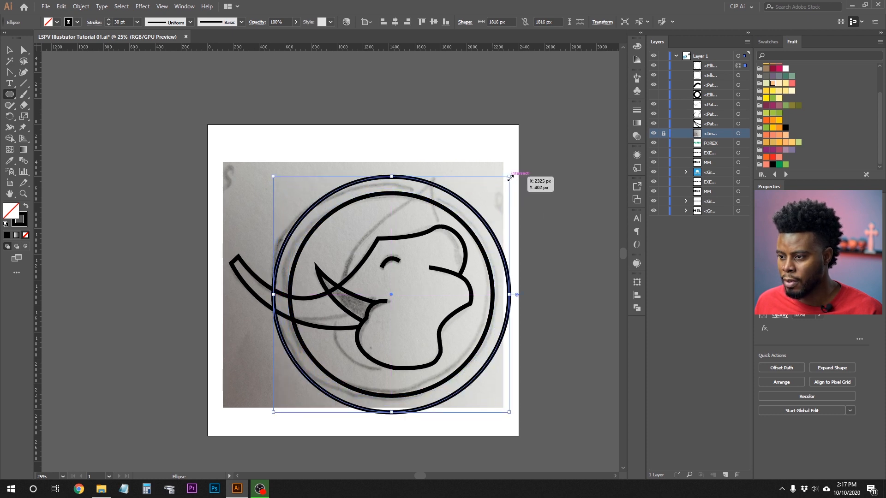
Hide the sketch image and move the whole outline artwork slightly up and to the left on the artboard
key(v)
click(453, 162)
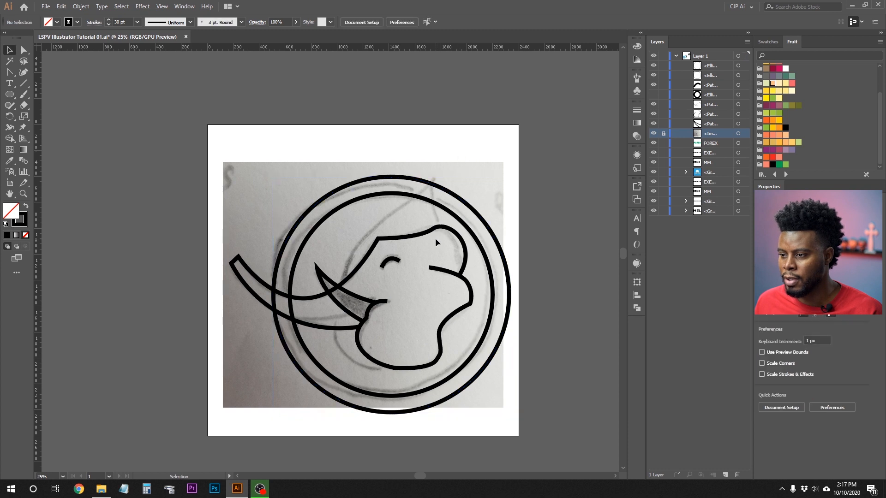
key(a)
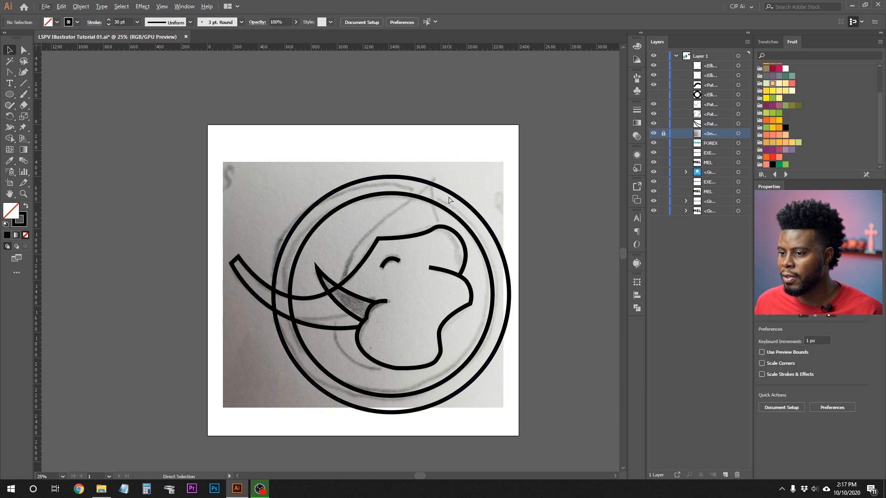
click(654, 133)
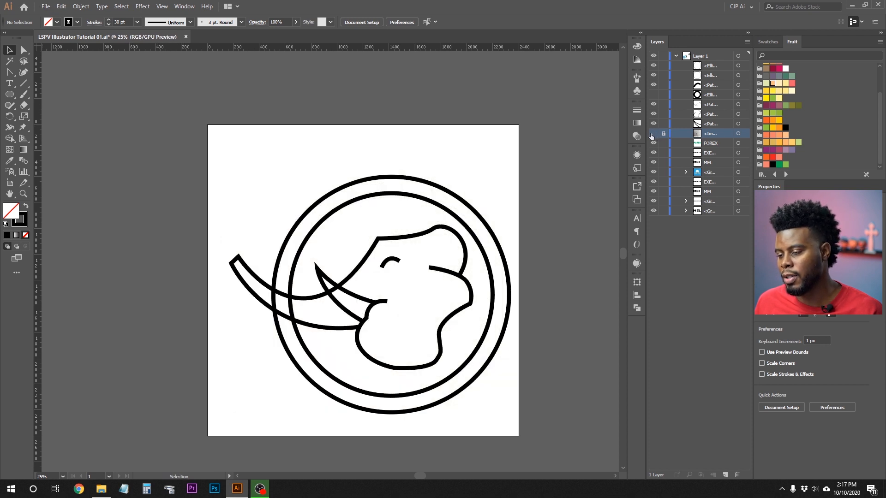
drag(293, 159, 472, 379)
drag(425, 231, 415, 221)
click(470, 124)
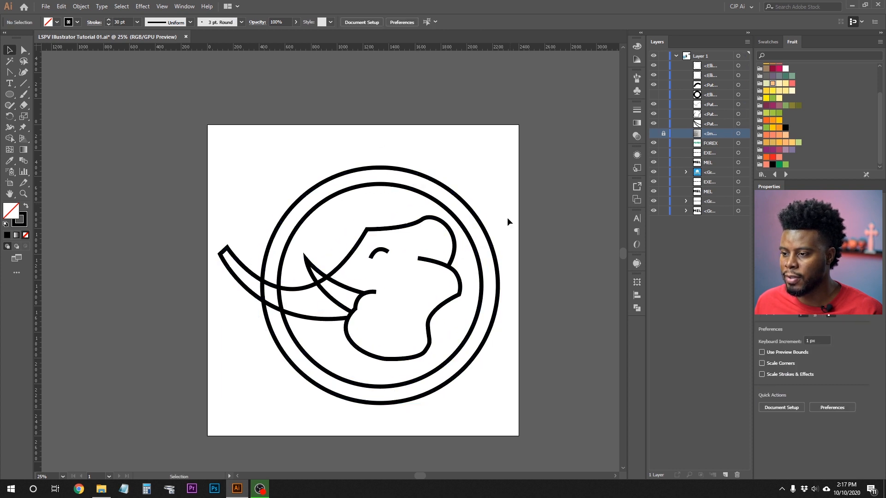
Fill the 1562 px inner circle with the golden yellow swatch from the Fruit swatch library
key(ctrl+=)
scroll(402, 255, left, 3)
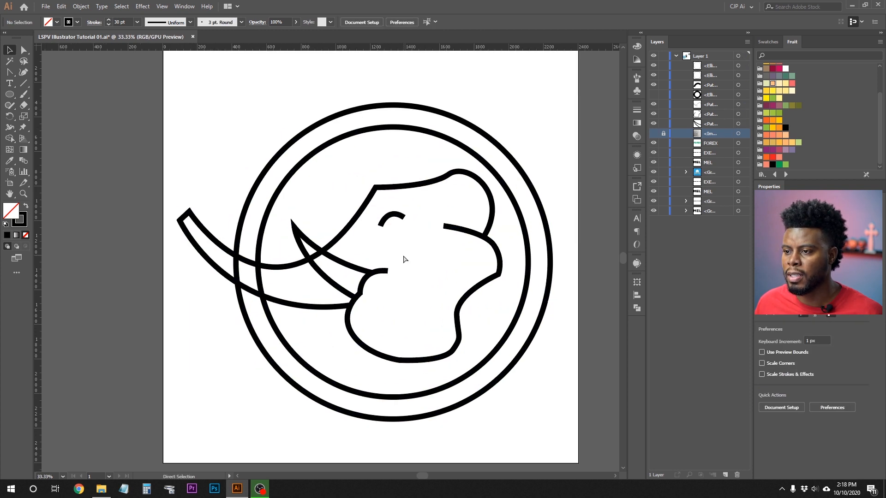
click(398, 131)
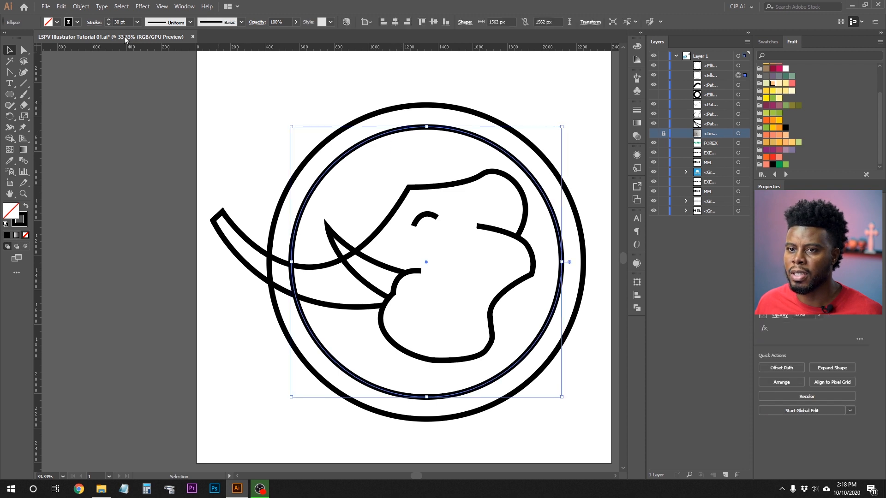
click(57, 22)
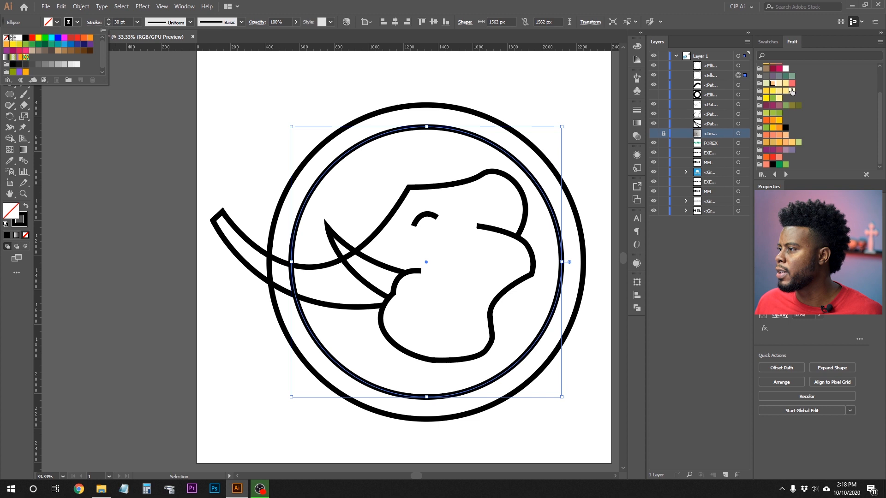
click(767, 96)
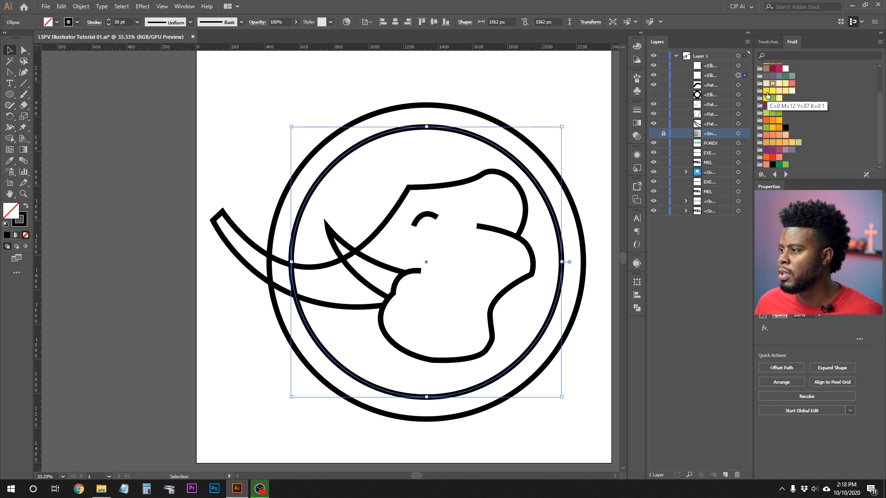
click(772, 90)
click(766, 91)
scroll(453, 131, right, 2)
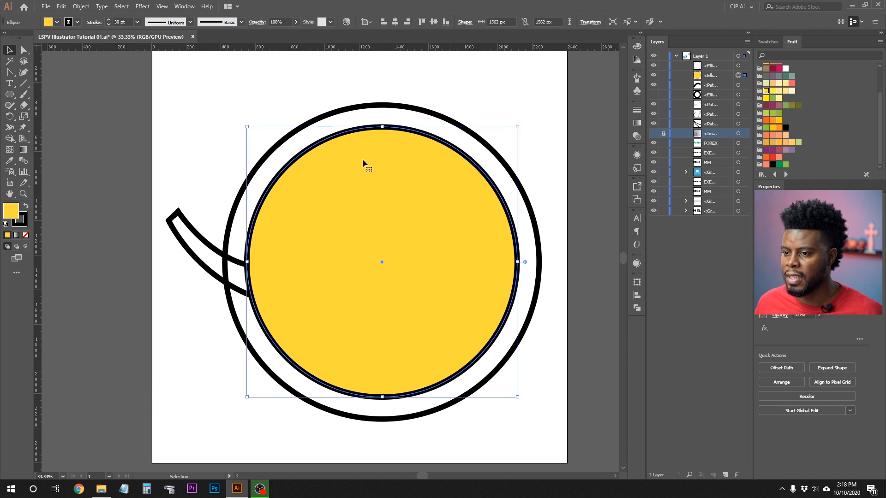
Send the yellow inner circle backward in the stacking order until it sits behind all the elephant outlines
key(a)
key(ctrl+[)
key(ctrl+[)
key(ctrl+[)
key(ctrl+[)
key(ctrl+[)
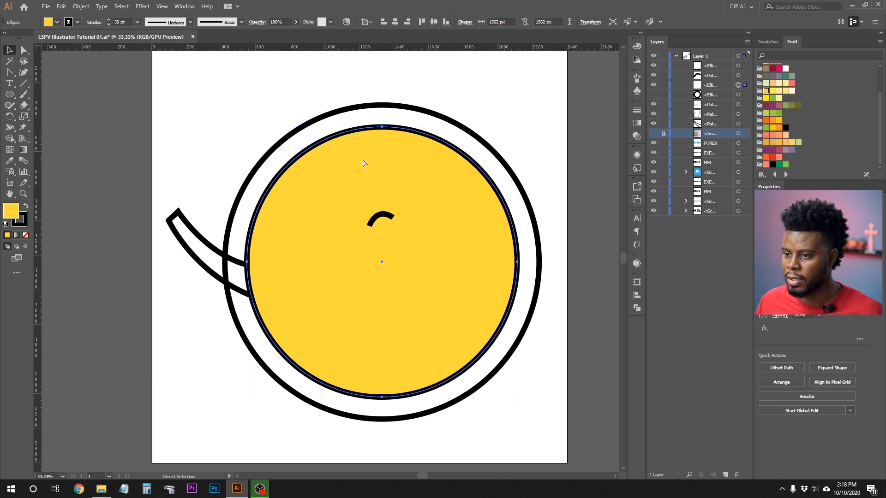
key(ctrl+[)
key(v)
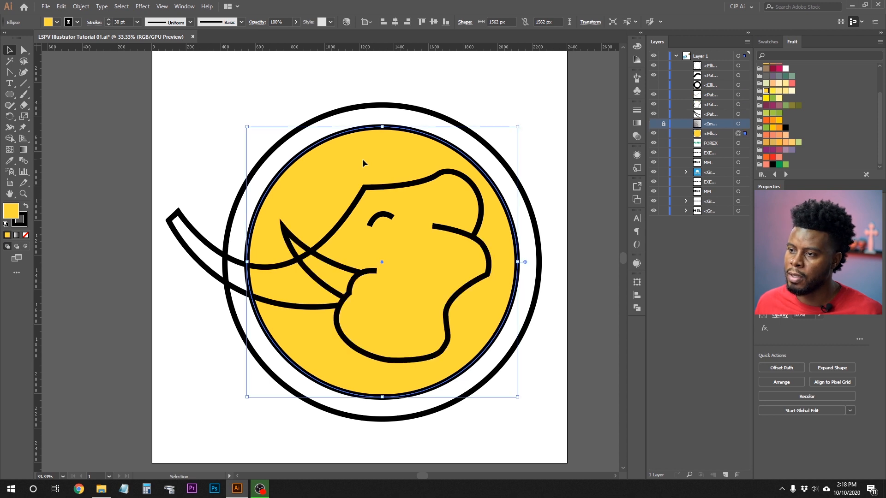
Fill the 1816 px outer circle with a medium blue swatch from the Fruit swatch library
click(395, 110)
click(390, 106)
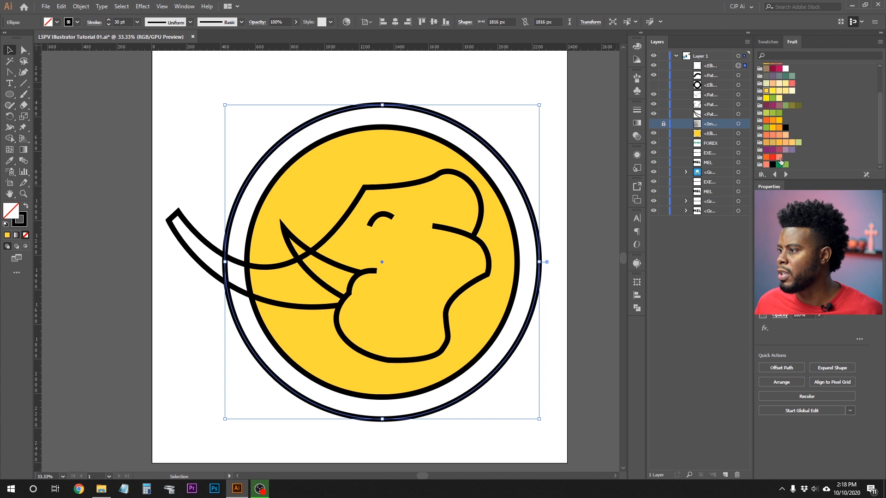
scroll(777, 134, up, 3)
click(785, 81)
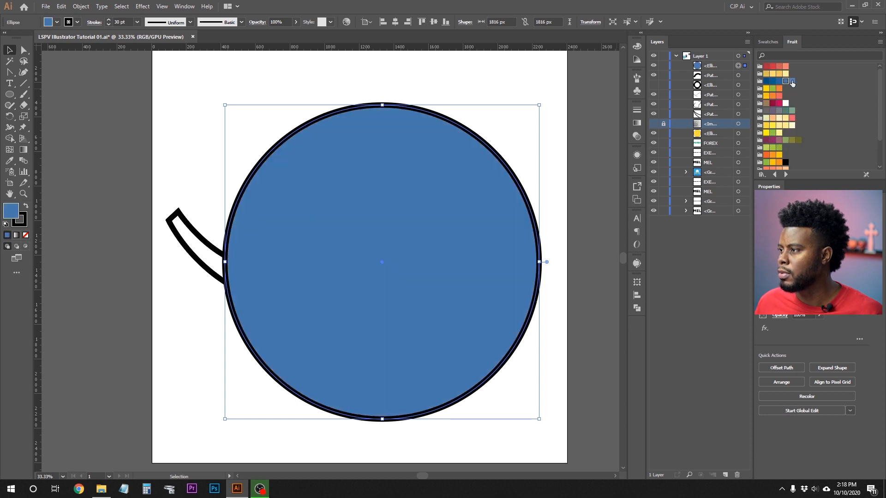
Send the blue outer circle backward until it sits behind the yellow circle, and deselect it
key(a)
key(ctrl+bracketleft)
key(ctrl+bracketleft)
key(ctrl+bracketleft)
key(ctrl+bracketleft)
key(ctrl+bracketleft)
key(ctrl+bracketleft)
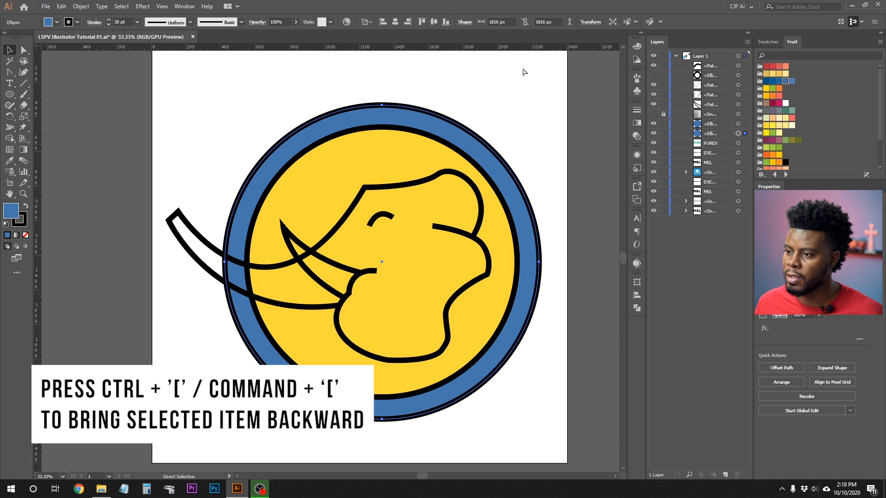
click(454, 107)
key(v)
click(359, 197)
scroll(354, 207, up, 1)
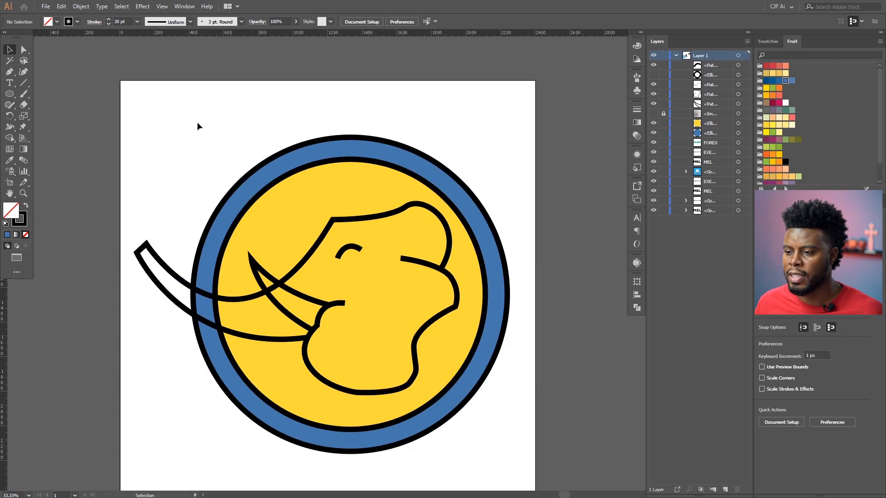
scroll(128, 252, up, 1)
scroll(127, 254, down, 1)
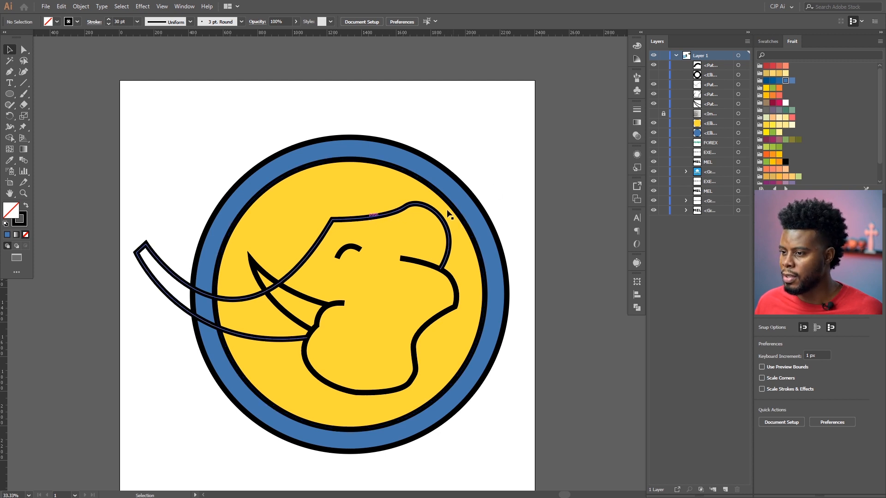
Lock the four elephant outline paths, toggling their visibility to identify them, and leave the outlines shown with the sketch hidden
click(654, 85)
click(654, 95)
click(654, 104)
click(654, 94)
click(654, 85)
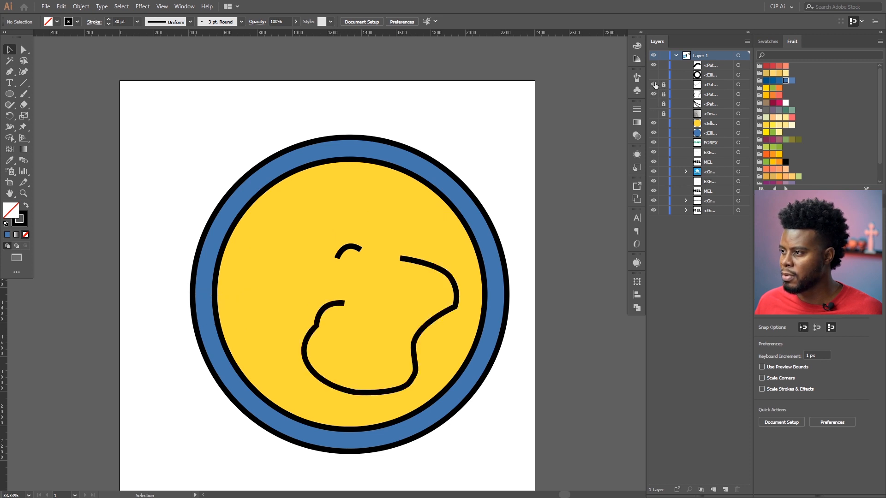
click(655, 85)
click(653, 104)
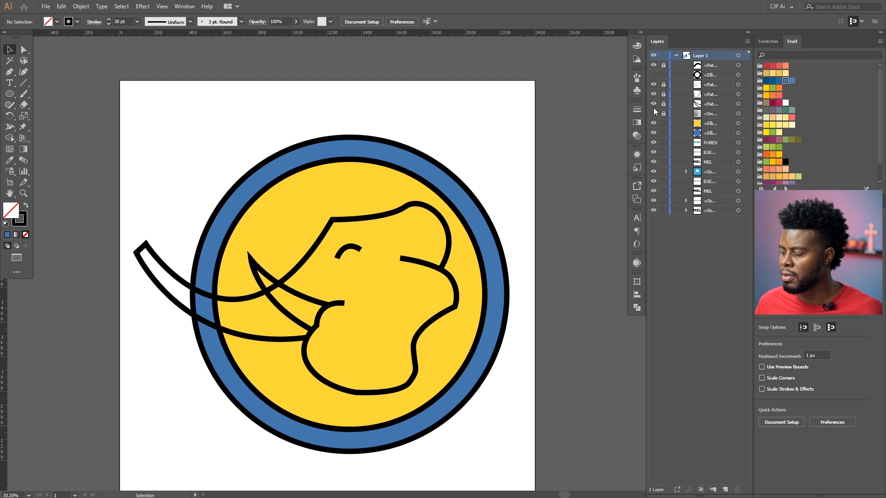
click(653, 114)
click(654, 115)
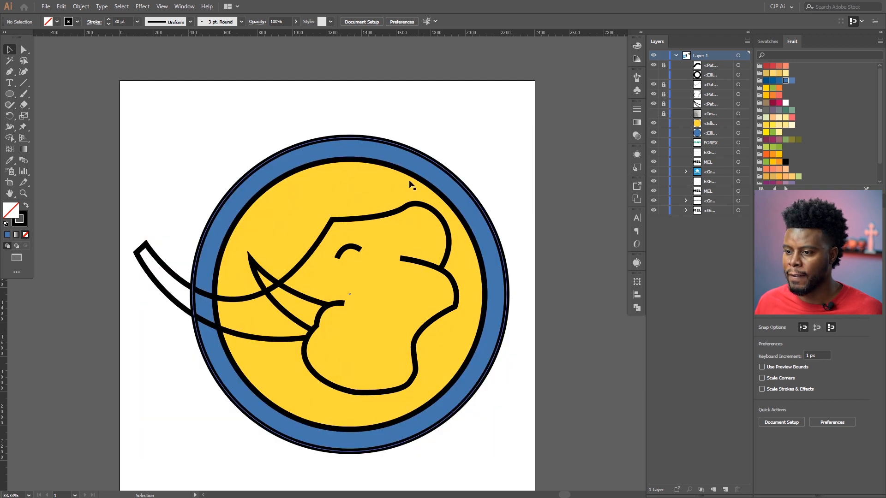
Set up the Pen tool with no fill and a red 5 pt stroke
scroll(265, 276, up, 1)
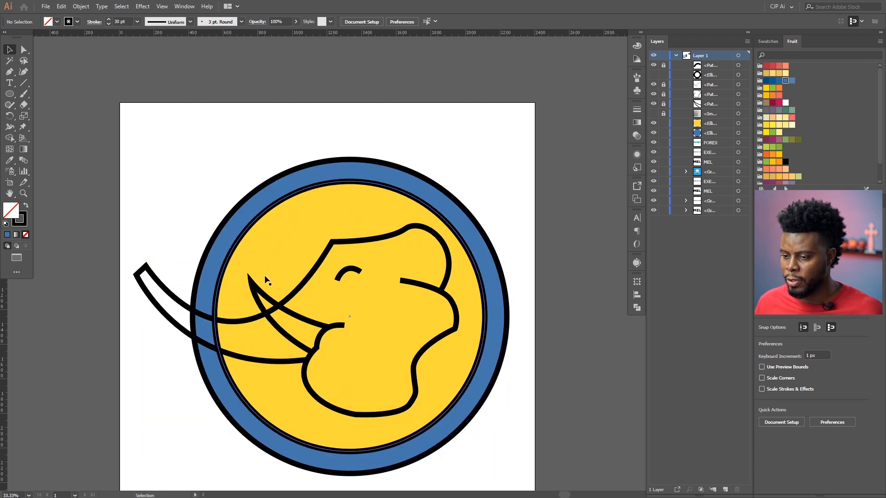
scroll(265, 335, up, 1)
scroll(263, 326, down, 1)
key(p)
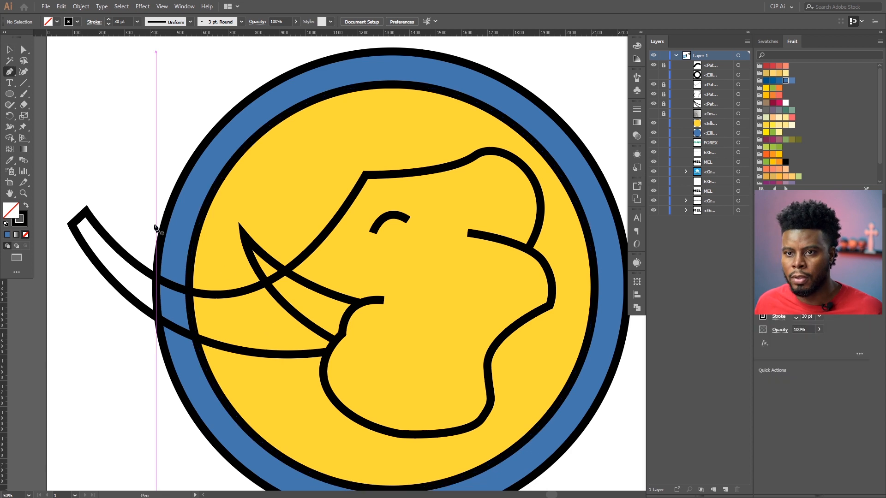
click(77, 22)
click(32, 37)
click(109, 21)
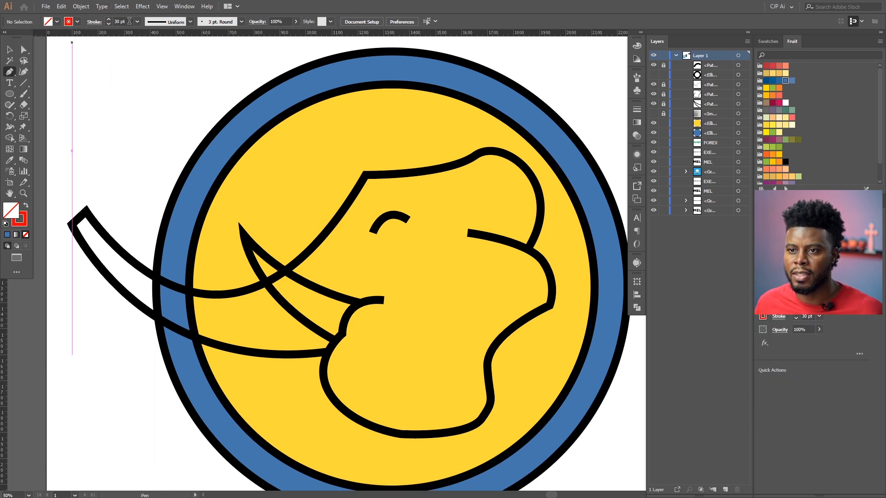
drag(128, 22, 114, 20)
text(5)
key(Return)
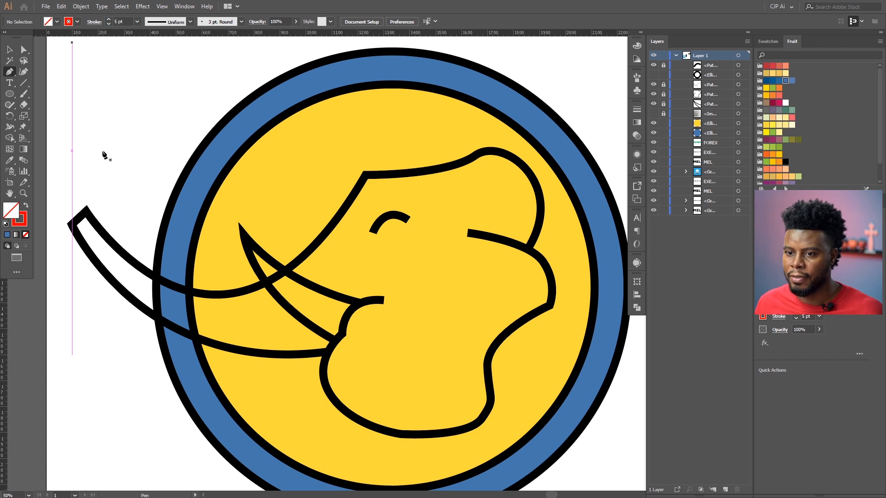
Start a red path at the trunk tip and trace along the trunk's lower edge to where it meets the ear
click(85, 213)
click(71, 224)
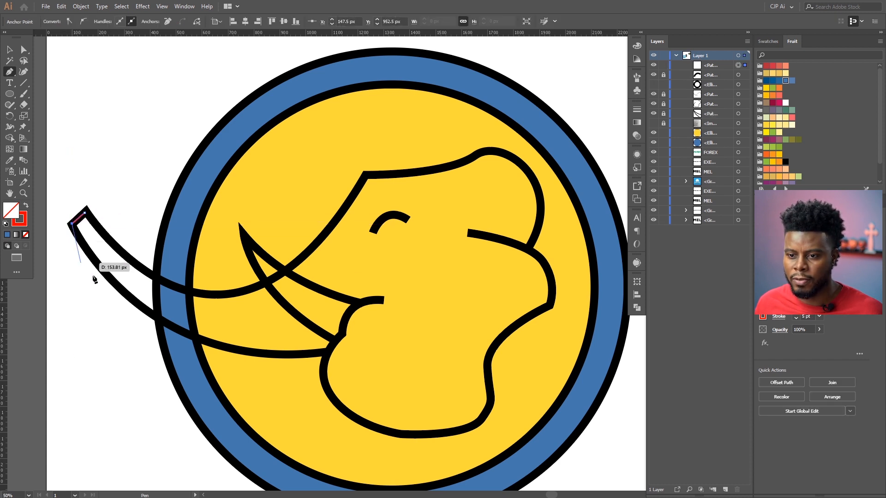
click(103, 269)
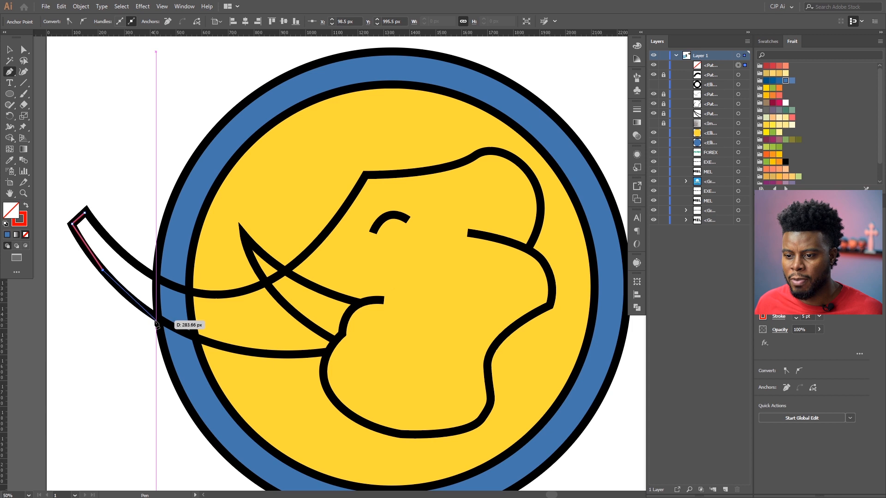
click(152, 315)
click(195, 337)
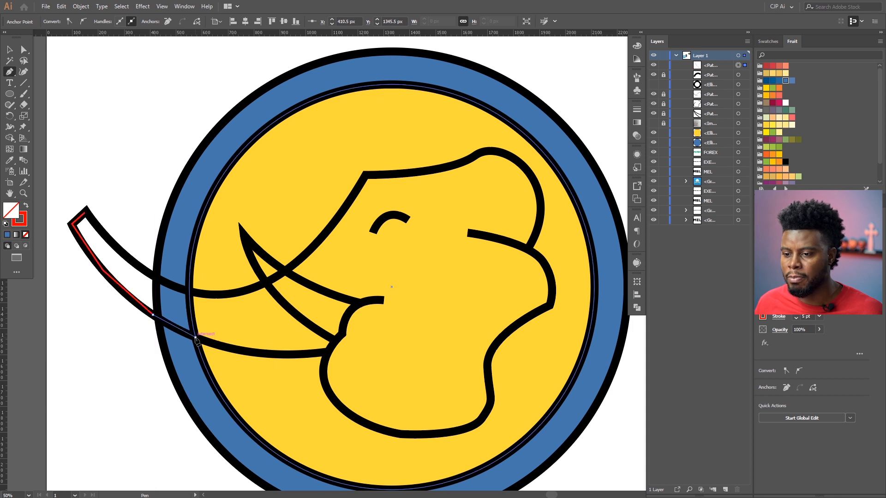
click(242, 352)
click(284, 355)
click(316, 353)
click(325, 352)
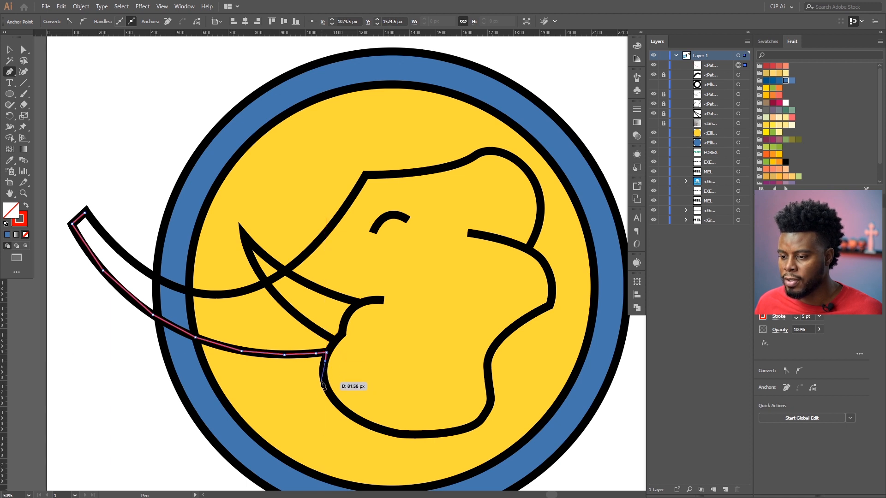
Continue the red path down the ear's front edge and around its rounded bottom to the lower rear corner
click(322, 381)
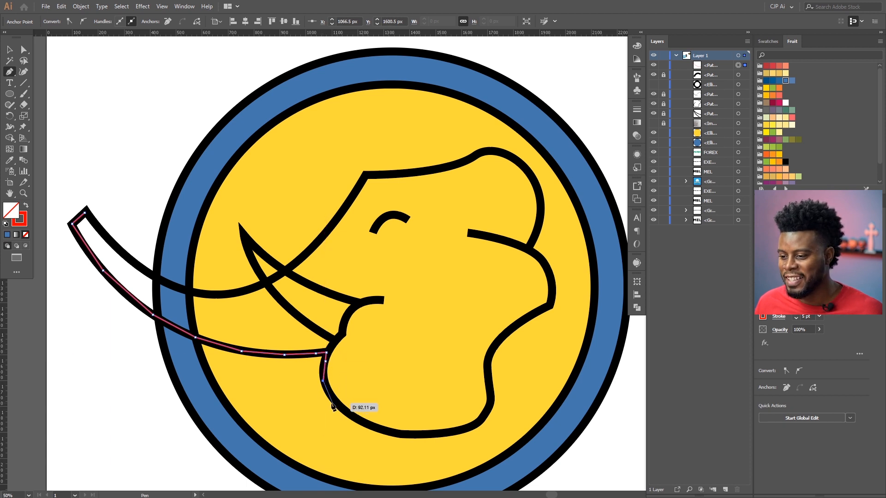
click(336, 403)
click(367, 424)
click(400, 433)
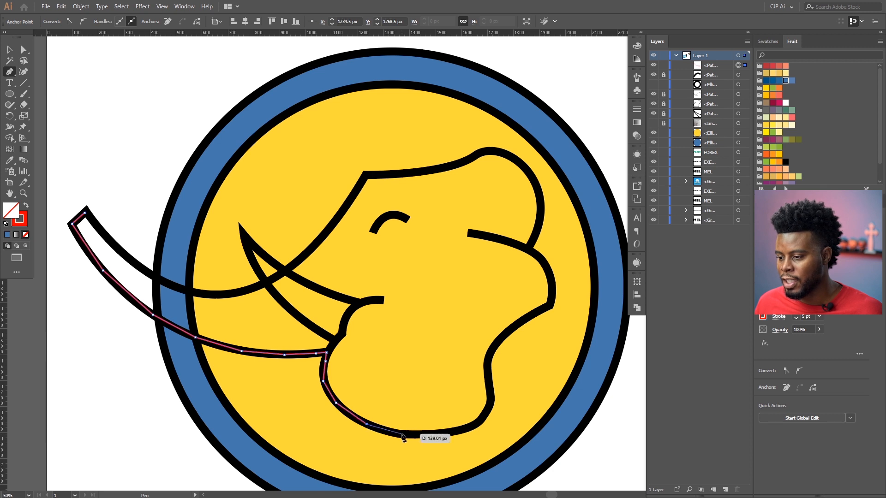
click(429, 434)
click(460, 431)
click(478, 421)
click(490, 400)
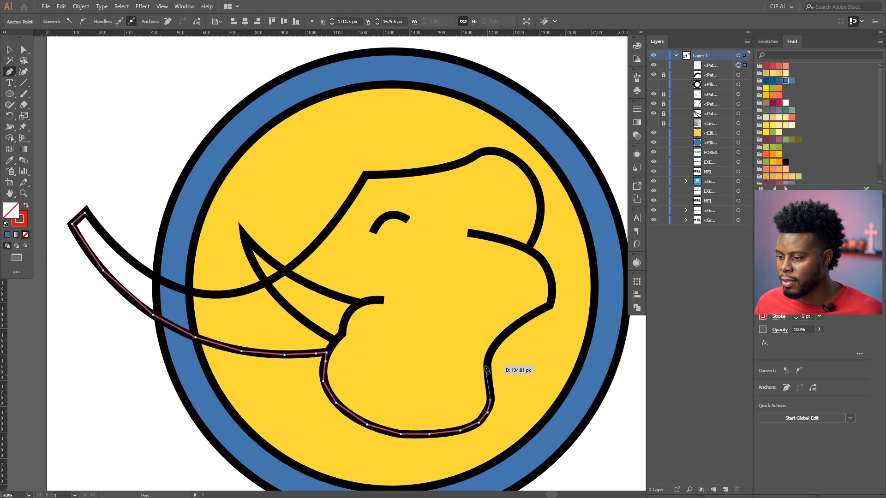
Continue the red path up the ear's rear edge to its junction with the back of the head
click(488, 366)
click(493, 346)
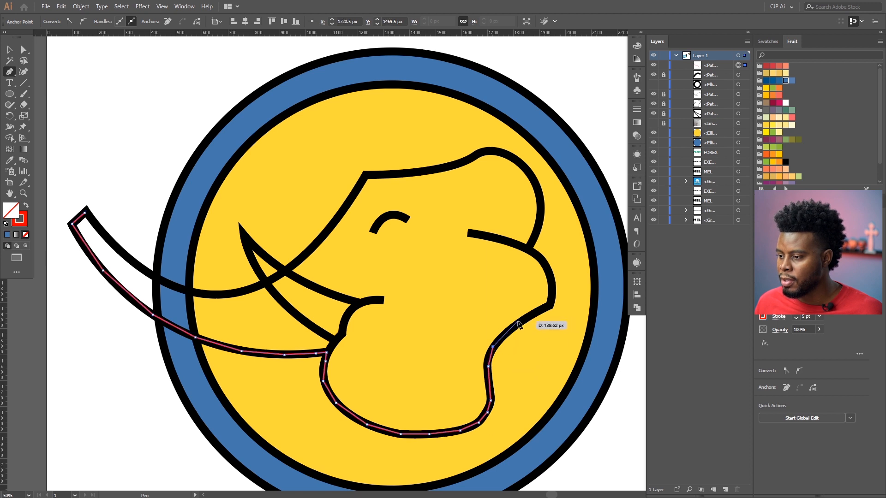
click(551, 304)
click(553, 285)
click(543, 259)
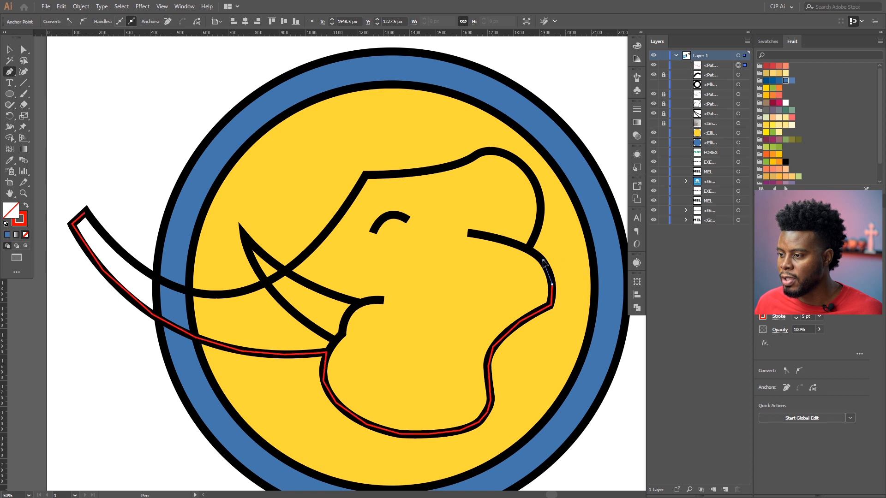
click(529, 249)
Continue the red path over the back and top of the head to just below the forehead corner
click(541, 224)
click(539, 193)
click(528, 168)
click(505, 153)
click(489, 151)
click(478, 153)
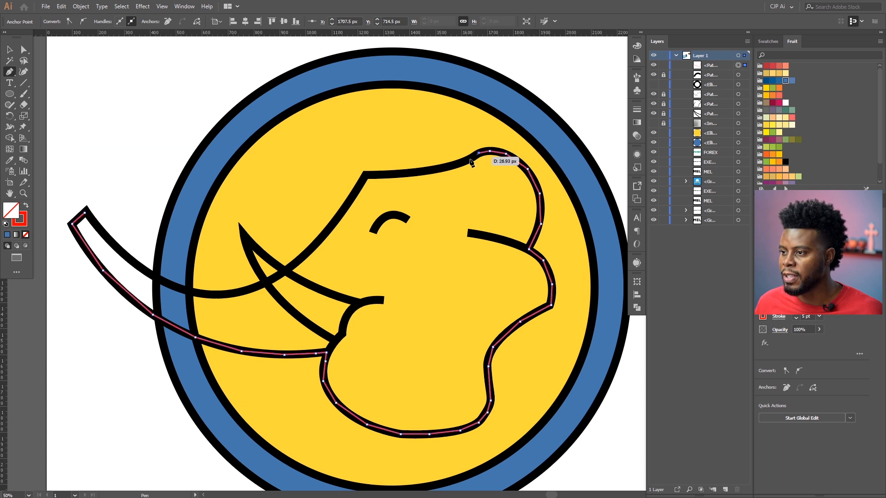
click(464, 162)
click(433, 169)
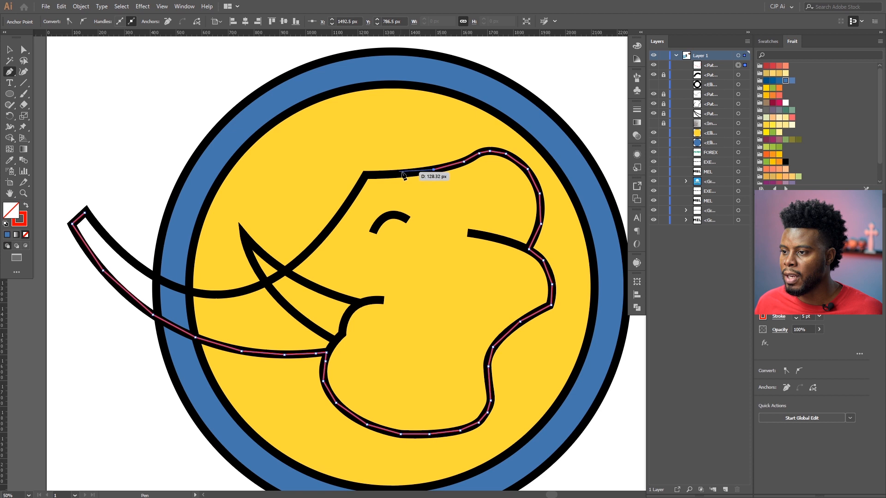
click(404, 173)
click(382, 174)
click(366, 173)
click(360, 183)
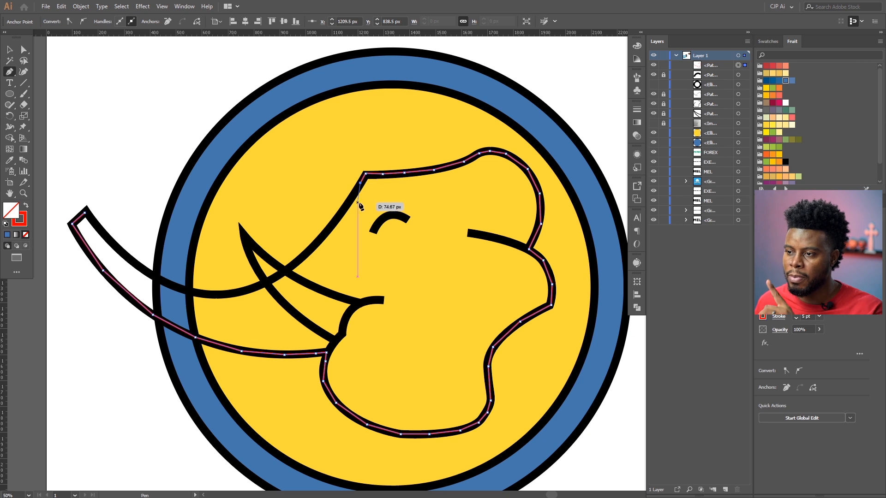
Continue the red path down the forehead and along the trunk's upper edge to the blue ring's inner edge
click(343, 209)
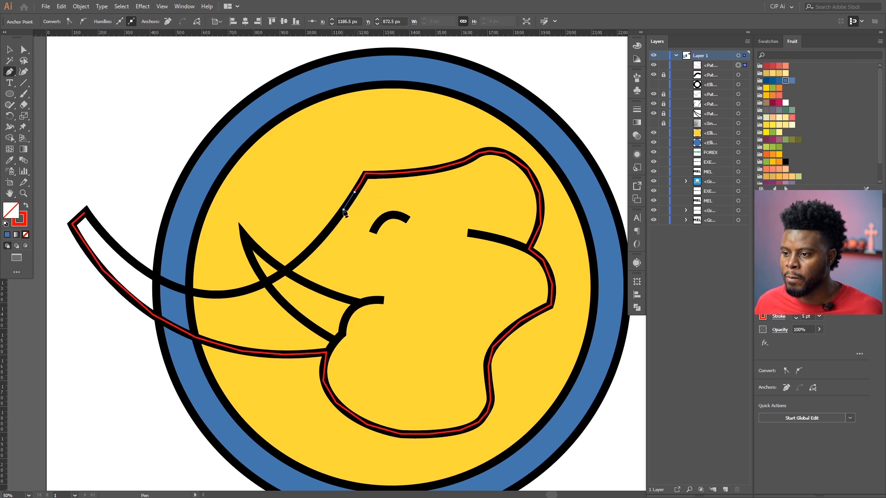
click(326, 233)
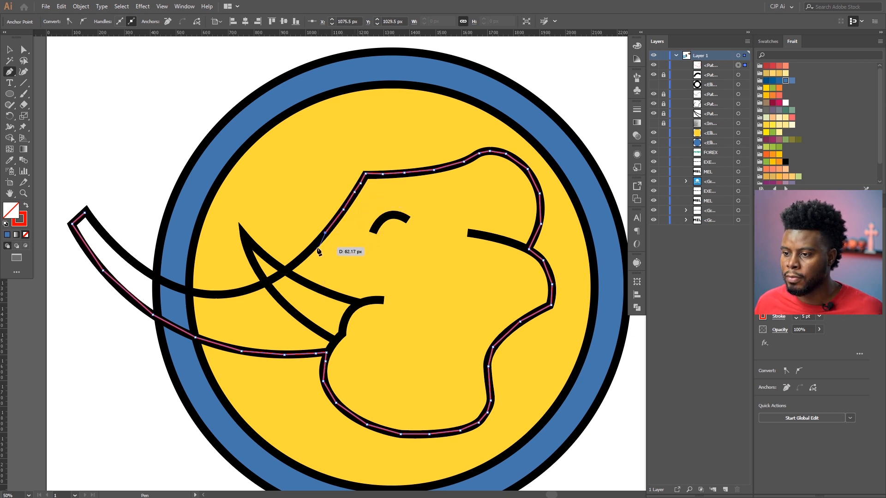
click(312, 248)
click(296, 263)
click(275, 275)
click(239, 294)
click(194, 296)
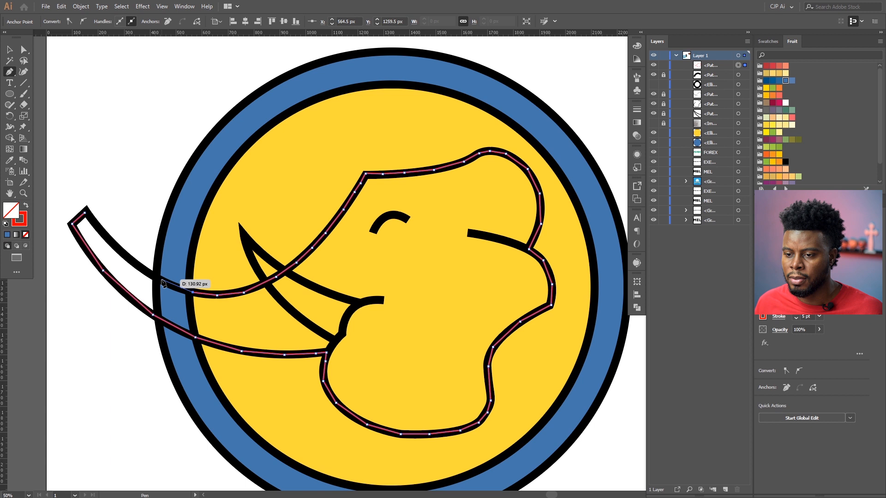
Continue the red path along the rest of the trunk's upper edge and close it at the trunk tip
click(163, 282)
click(138, 266)
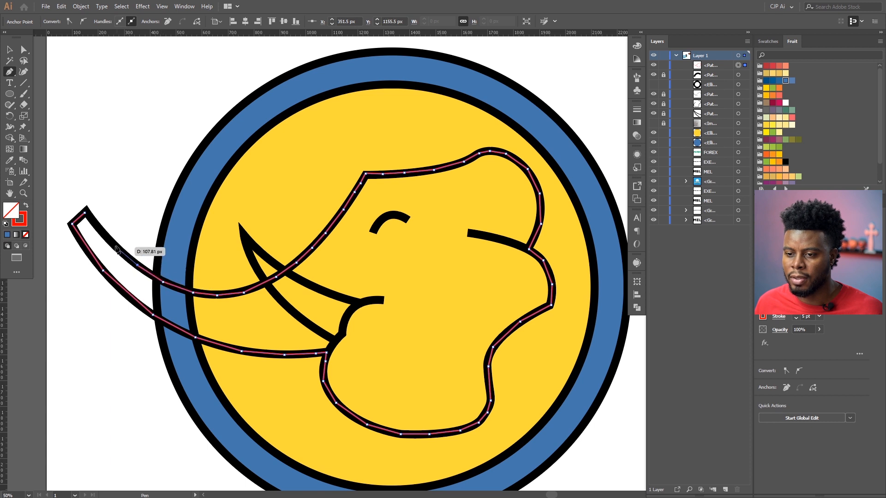
click(114, 245)
click(98, 228)
click(85, 212)
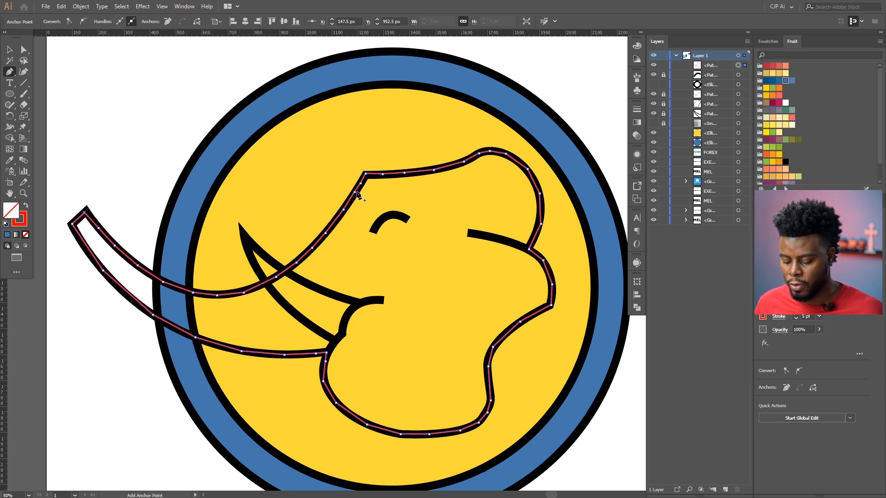
Swap the closed elephant path's red stroke to its fill and recolor the fill medium gray
key(shift+x)
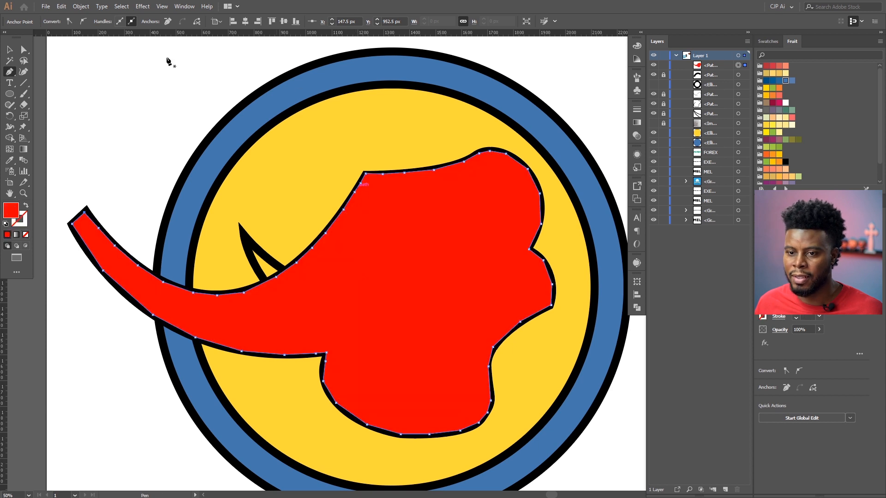
key(v)
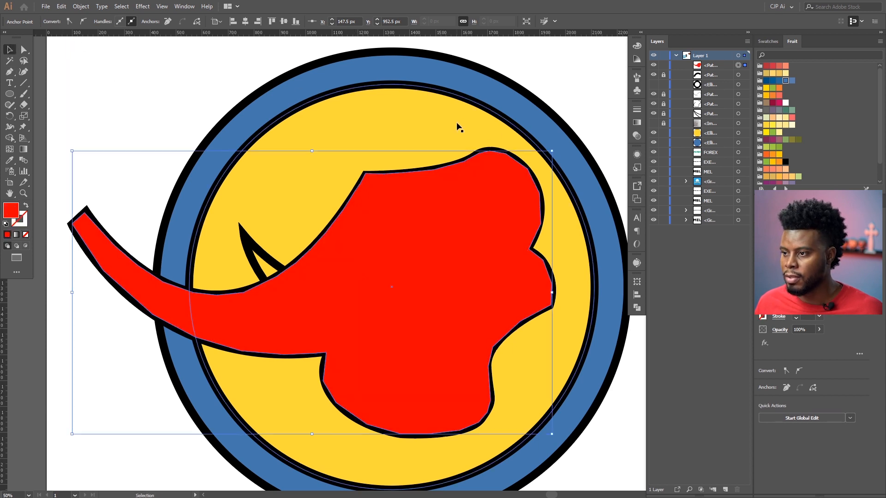
click(57, 21)
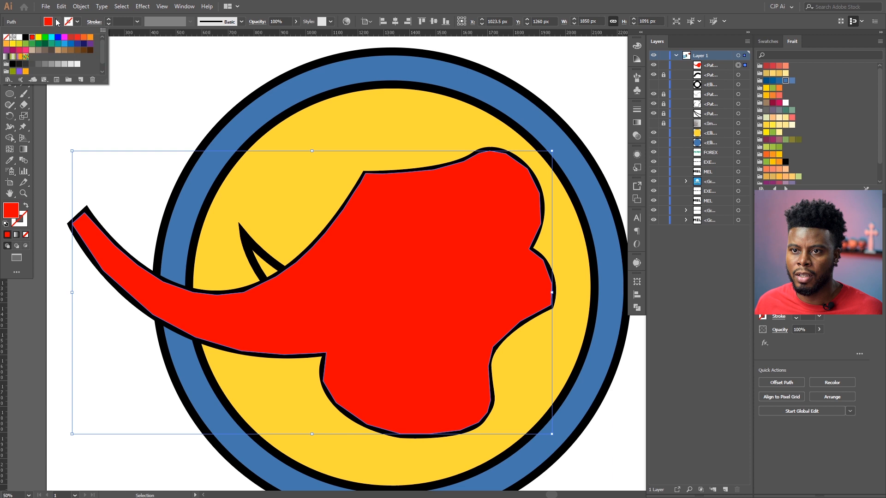
click(57, 64)
click(51, 65)
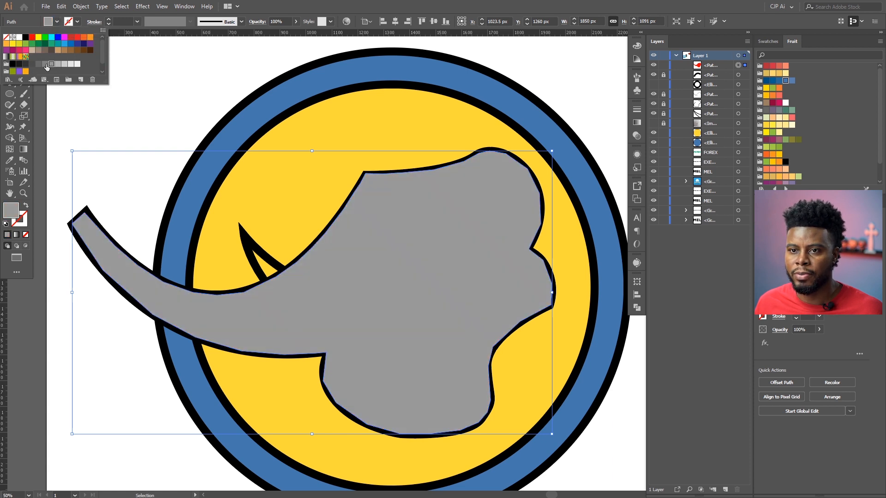
click(45, 65)
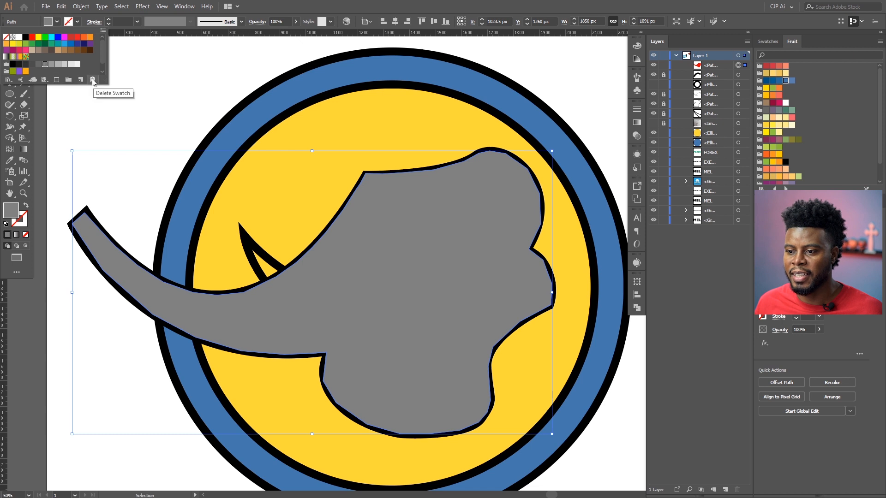
click(411, 201)
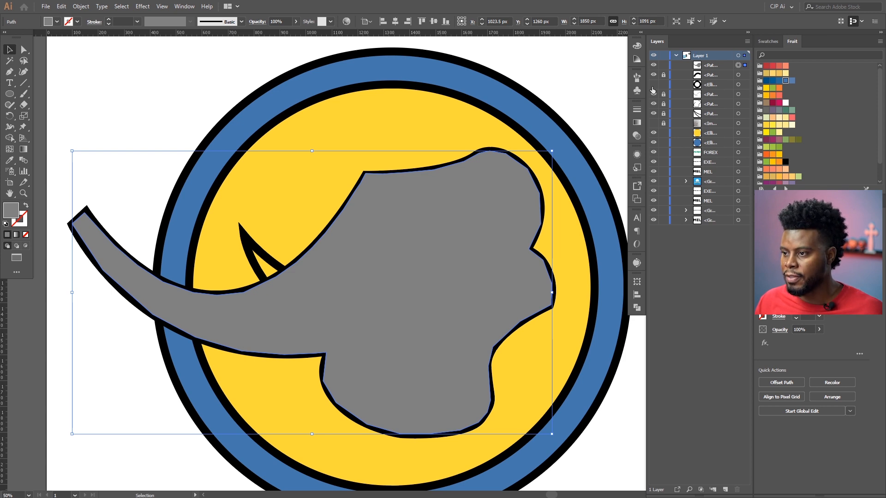
Send the gray elephant shape backward until it sits behind all the black outlines but above the circles, and deselect it
key(ctrl+bracketleft)
key(ctrl+bracketleft)
key(ctrl+bracketleft)
key(ctrl+bracketleft)
key(ctrl+bracketleft)
key(ctrl+bracketleft)
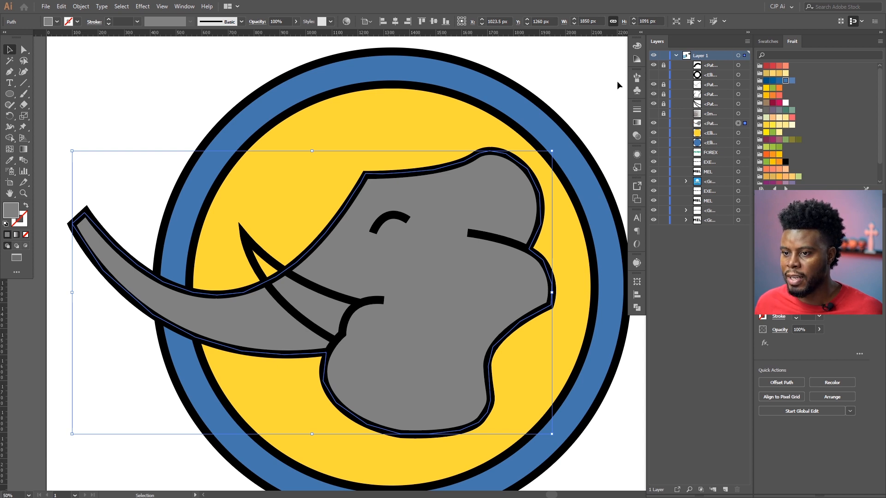
click(162, 126)
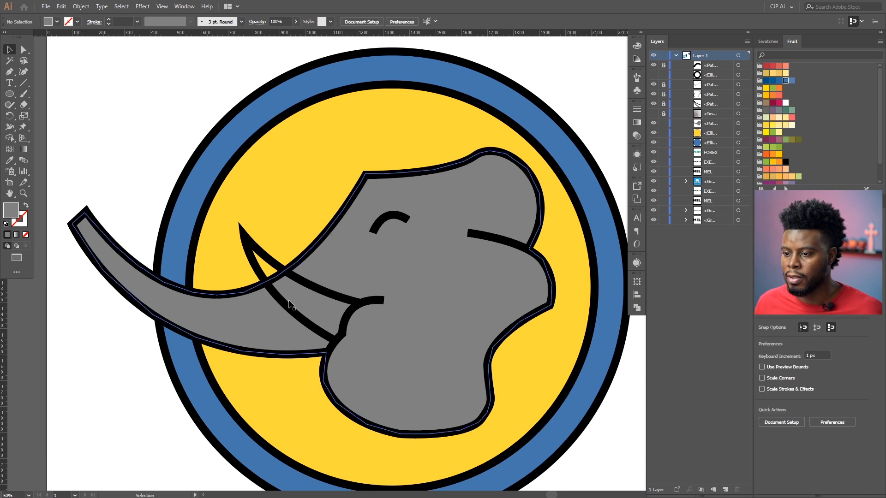
Lock the gray elephant shape and toggle its visibility off and back on
scroll(263, 288, up, 1)
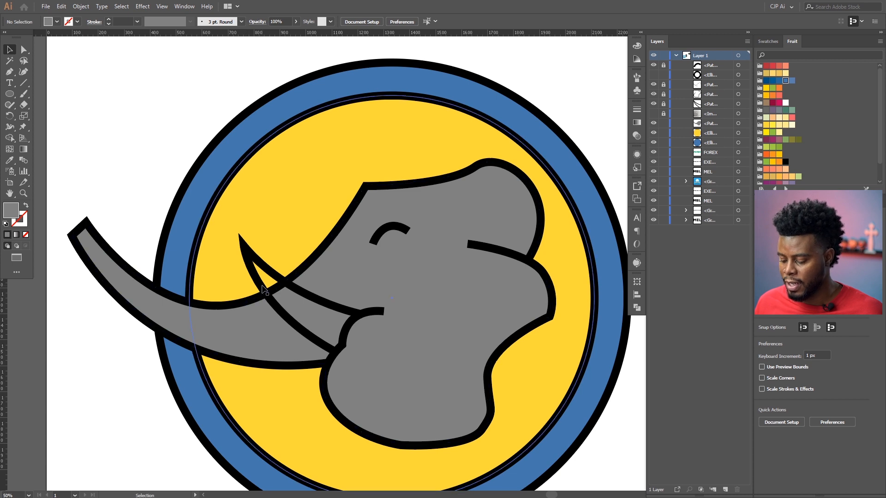
key(p)
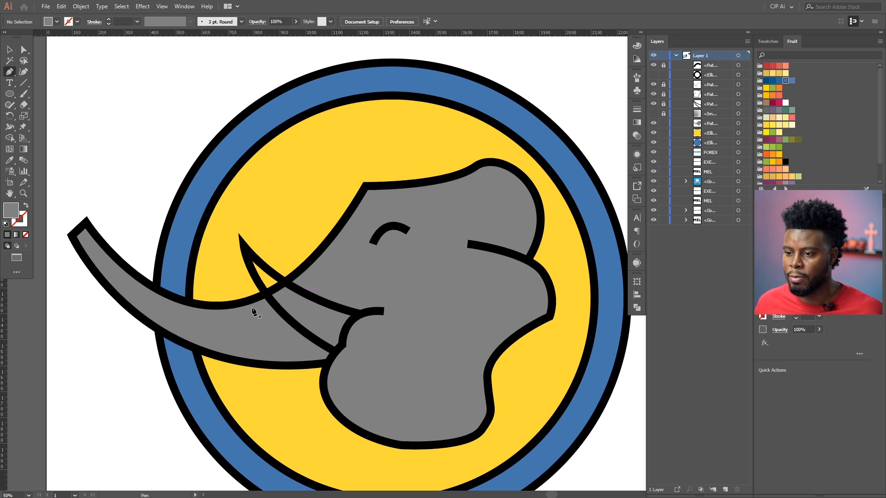
click(663, 123)
click(653, 123)
click(653, 123)
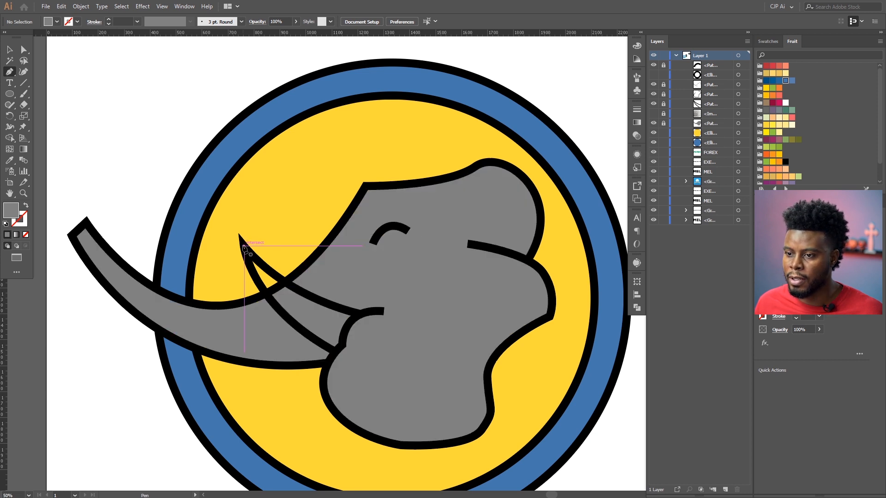
Start a path at the tusk tip with the Pen tool, tracing its lower edge and up around its curved base
click(244, 247)
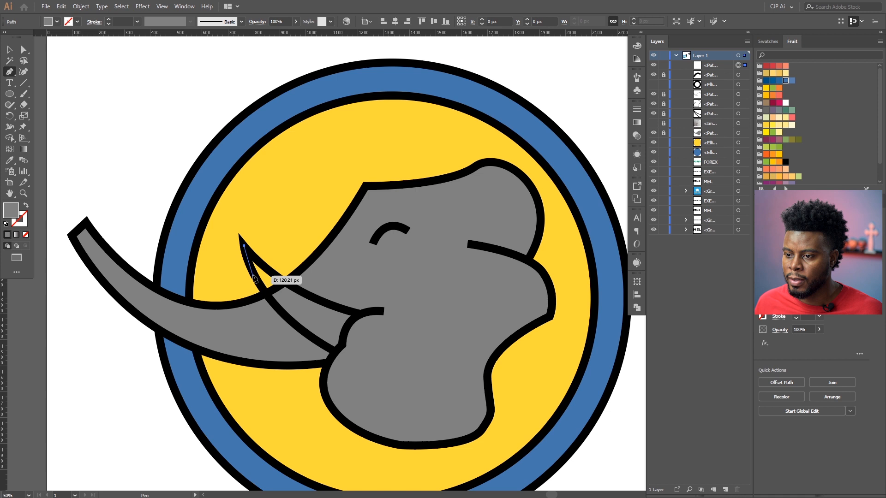
drag(269, 299, 334, 354)
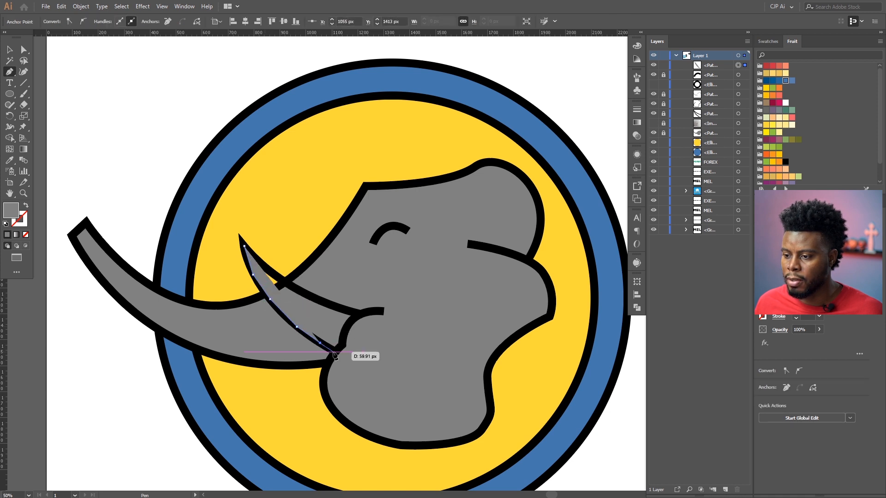
click(336, 352)
click(341, 347)
click(344, 339)
click(346, 328)
click(352, 319)
click(359, 315)
Continue the tusk path along the upper edge and close it at the tusk tip
click(349, 310)
click(333, 304)
click(312, 298)
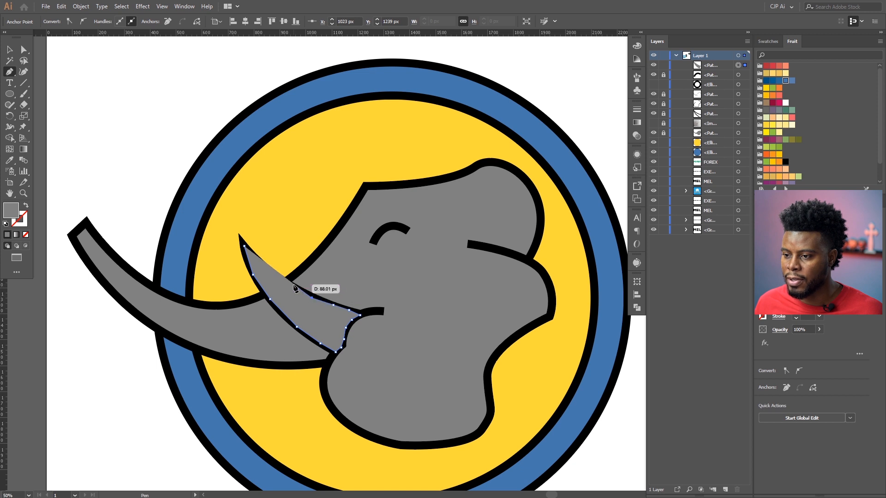
click(291, 285)
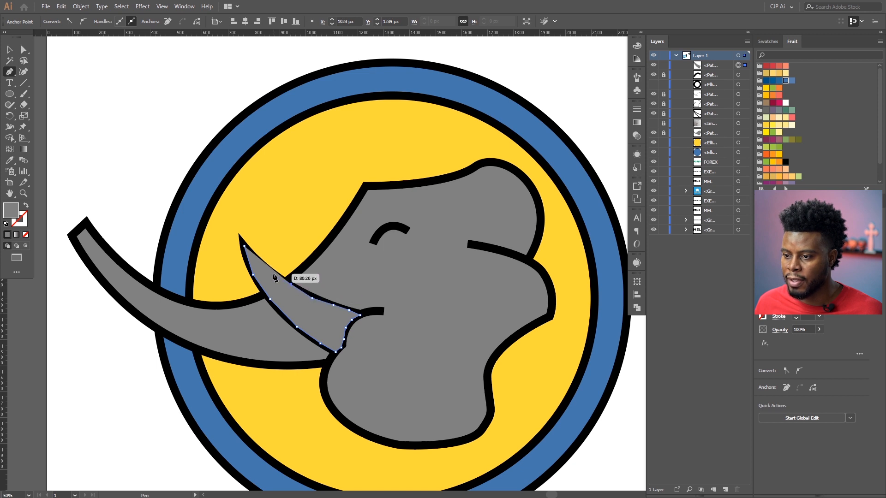
click(256, 258)
click(243, 246)
Fill the closed tusk shape with a very light gray, one shade darker than white
key(v)
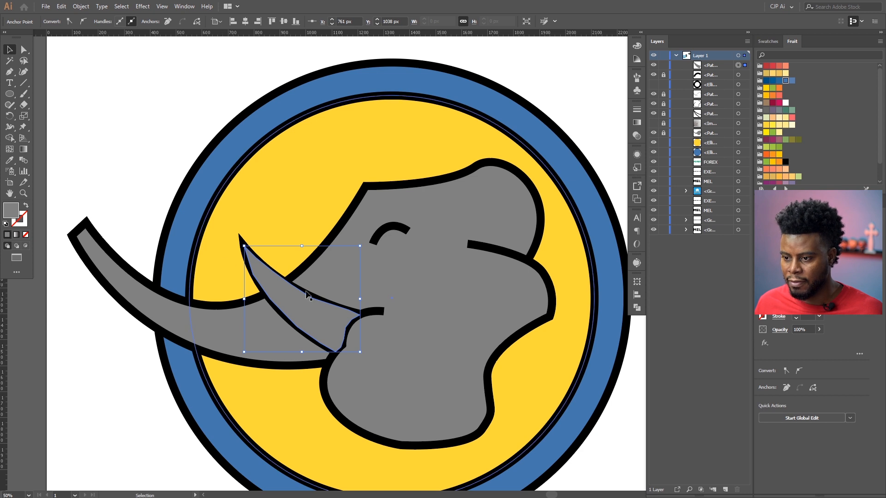
click(318, 311)
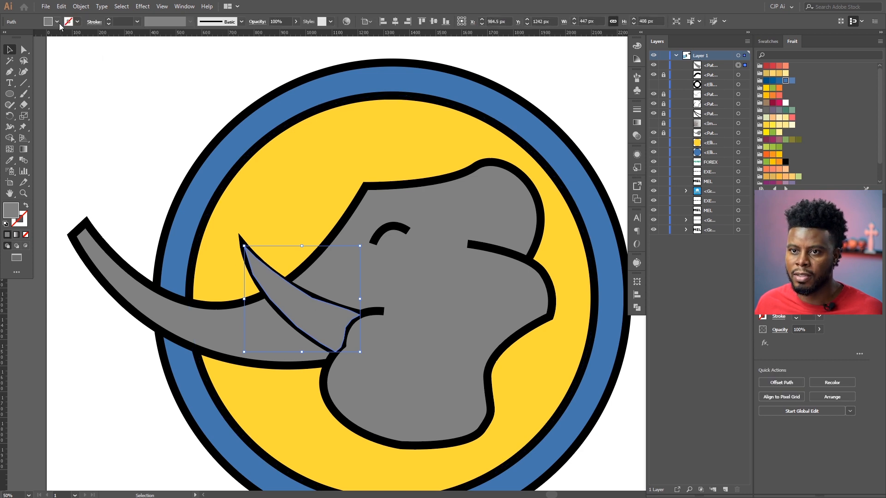
click(57, 21)
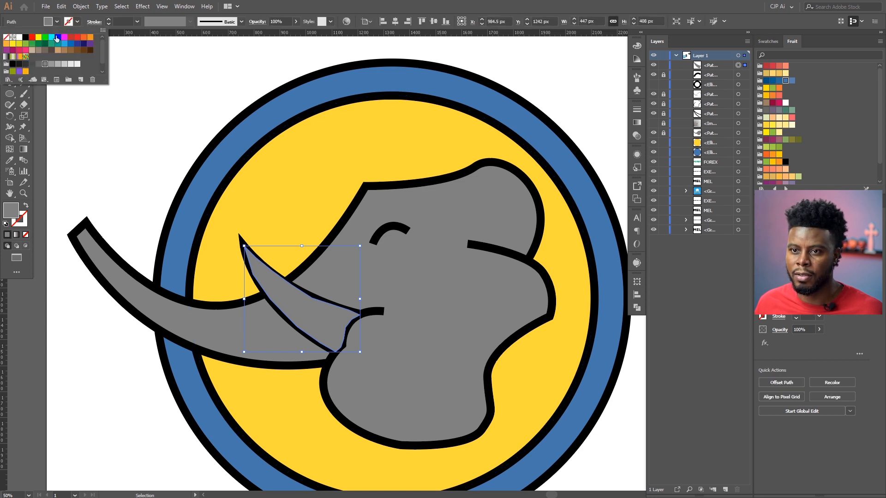
click(77, 64)
click(70, 64)
click(65, 64)
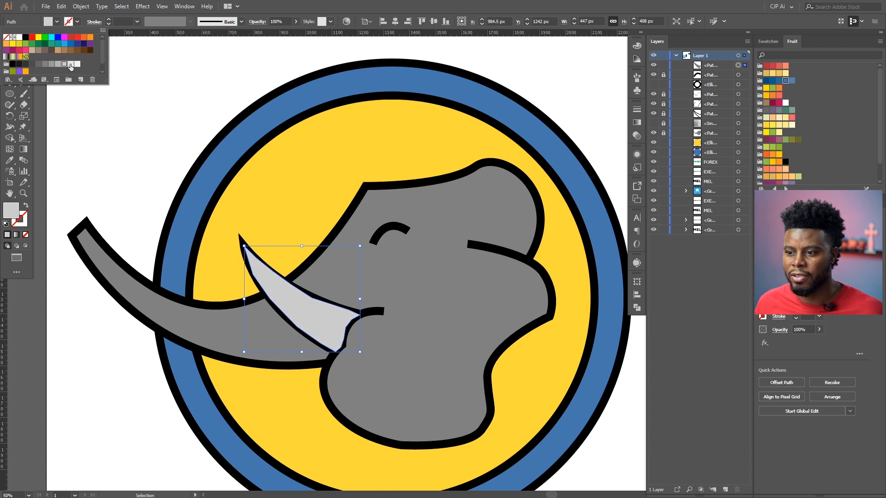
click(71, 64)
click(77, 64)
click(70, 65)
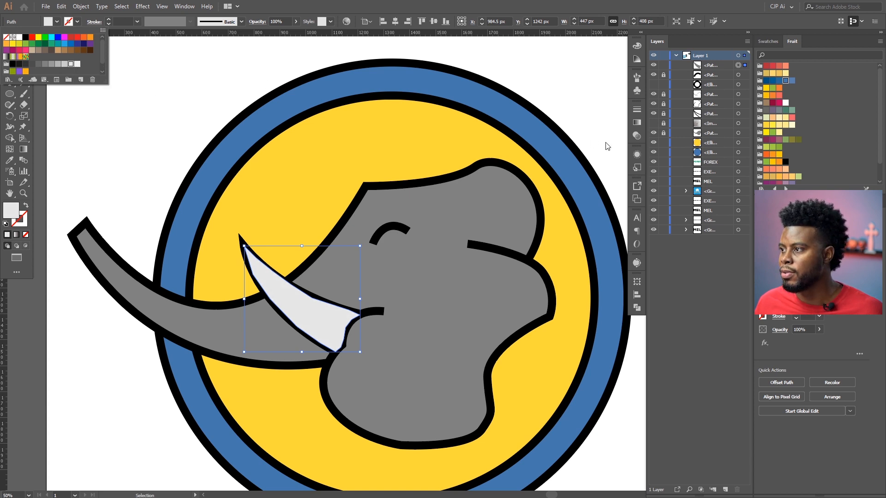
click(332, 321)
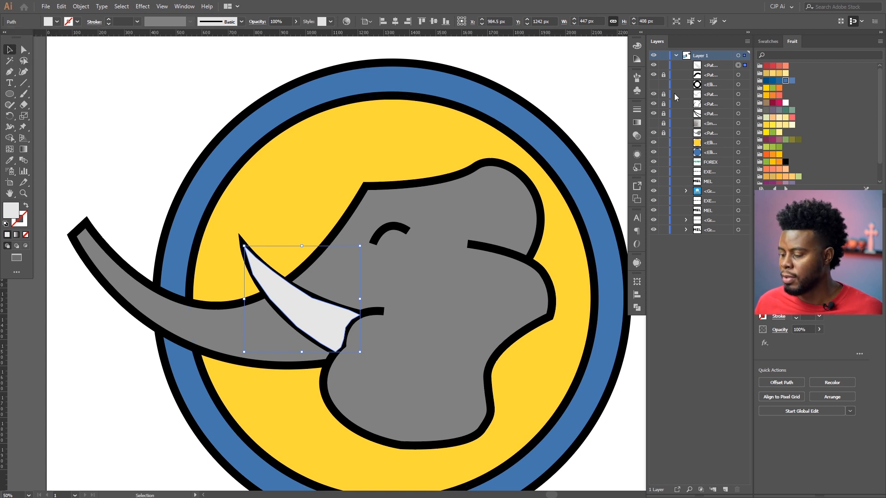
Send the light gray tusk shape backward until it sits behind the black outlines and directly above the gray elephant shape
key(ctrl+bracketleft)
key(ctrl+bracketleft)
key(ctrl+bracketleft)
key(ctrl+bracketleft)
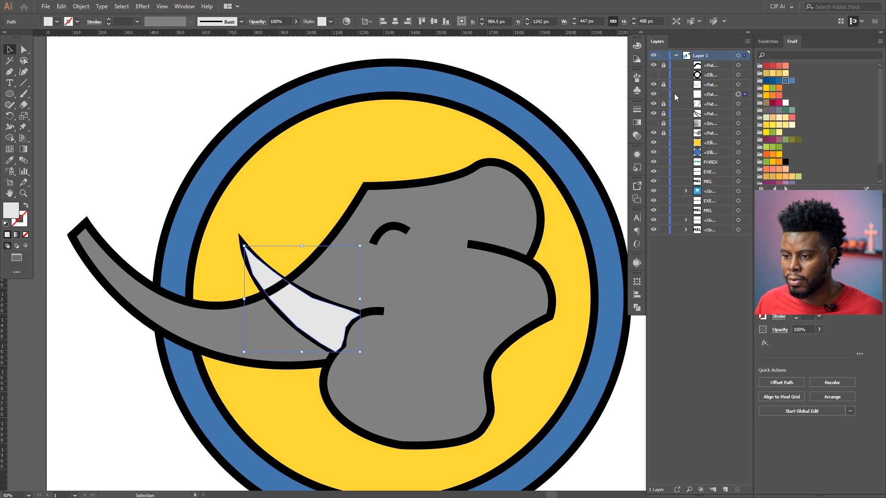
key(ctrl+bracketleft)
key(ctrl+bracketleft)
key(ctrl+bracketleft)
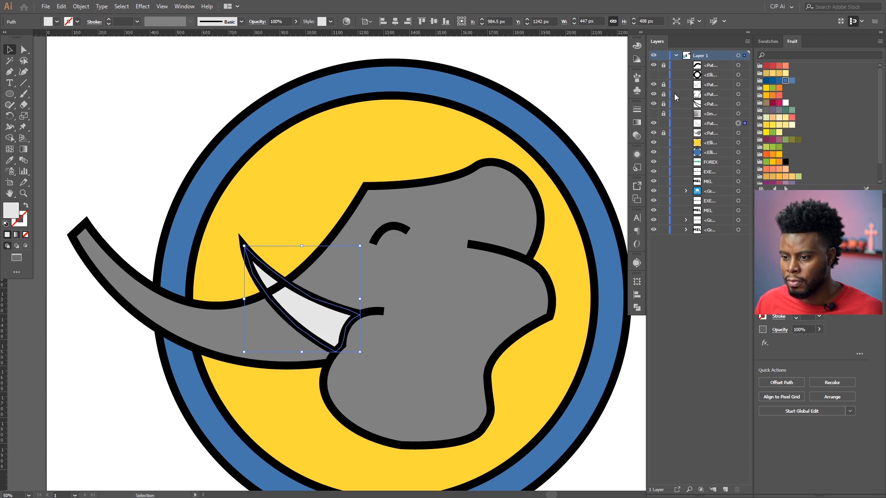
Try moving the tusk shape forward and backward in the stacking order to place it between the tusk and trunk outlines
key(ctrl+bracketright)
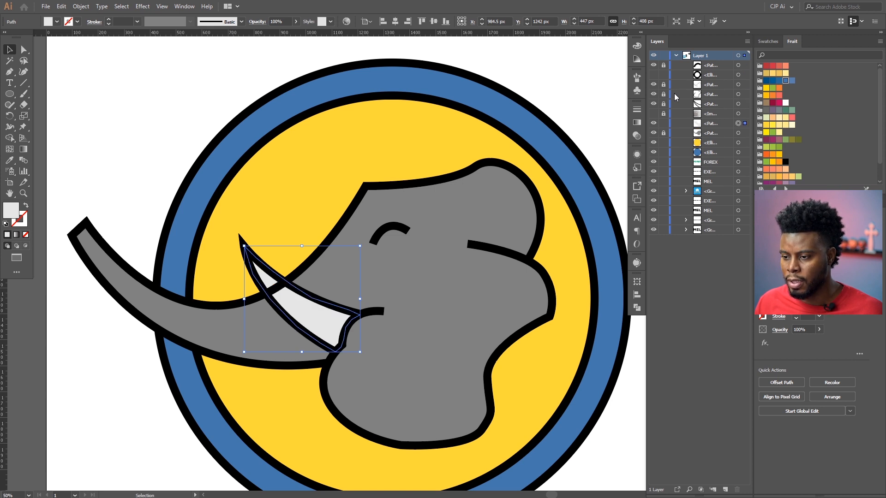
key(ctrl+bracketright)
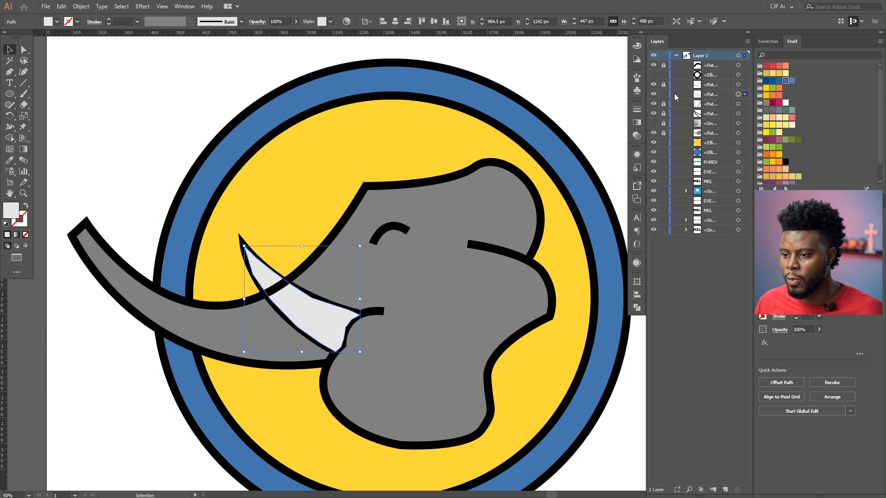
key(ctrl+bracketleft)
key(ctrl+bracketleft)
key(ctrl+bracketleft)
key(ctrl+bracketright)
key(ctrl+bracketright)
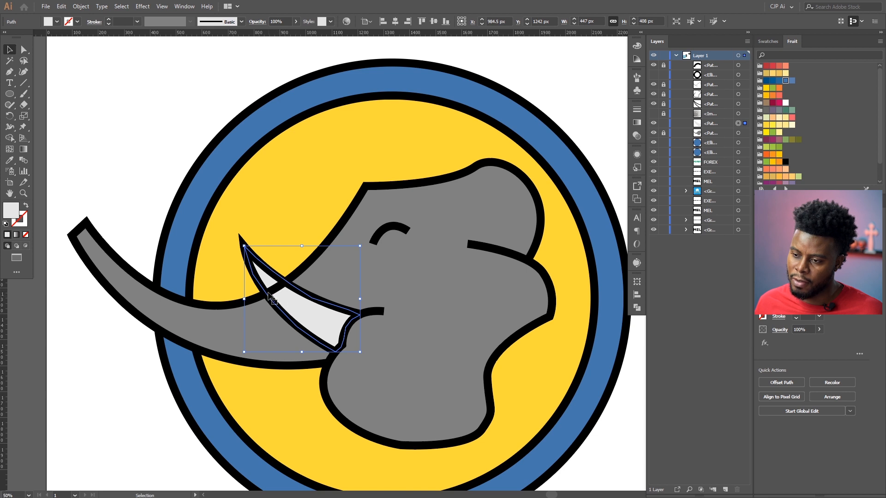
Toggle the visibility of the locked path just above the hidden image to check which outline it is
click(653, 105)
click(653, 106)
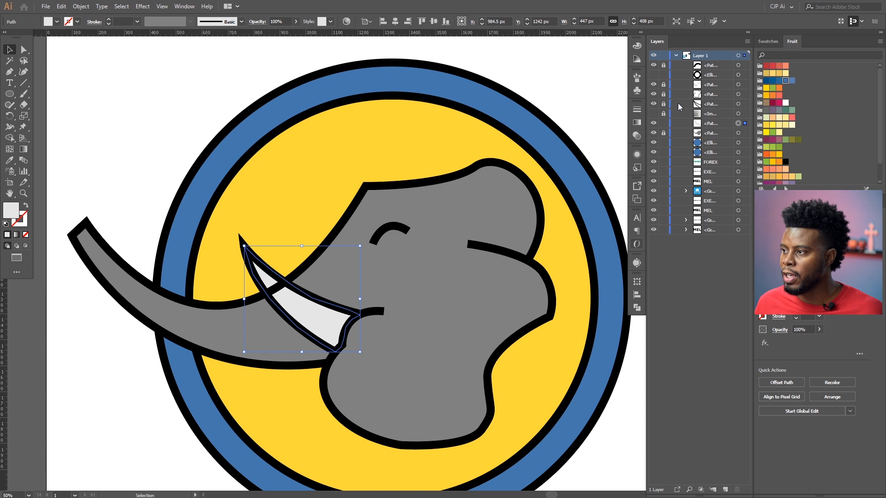
click(708, 107)
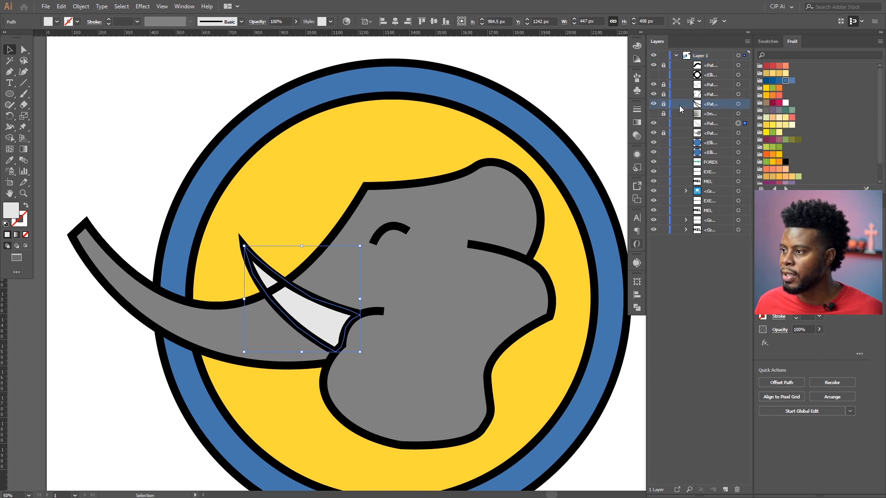
click(653, 105)
click(653, 105)
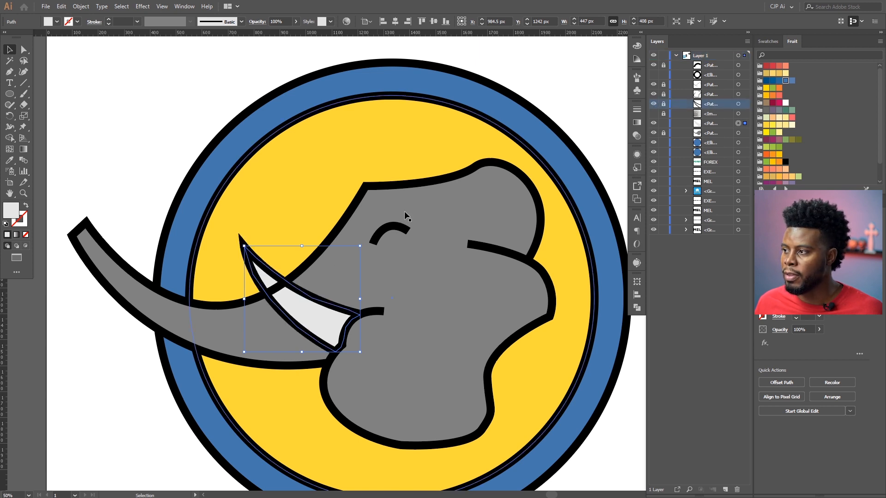
click(653, 106)
click(653, 105)
click(654, 106)
click(654, 106)
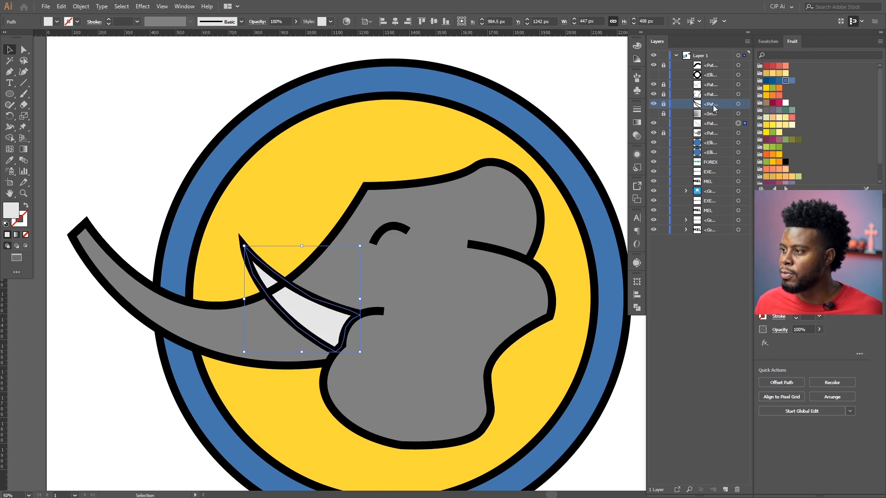
Unlock the tusk outline and the jaw outline, and move the tusk outline above the trunk and jaw outlines in the stacking order
click(736, 105)
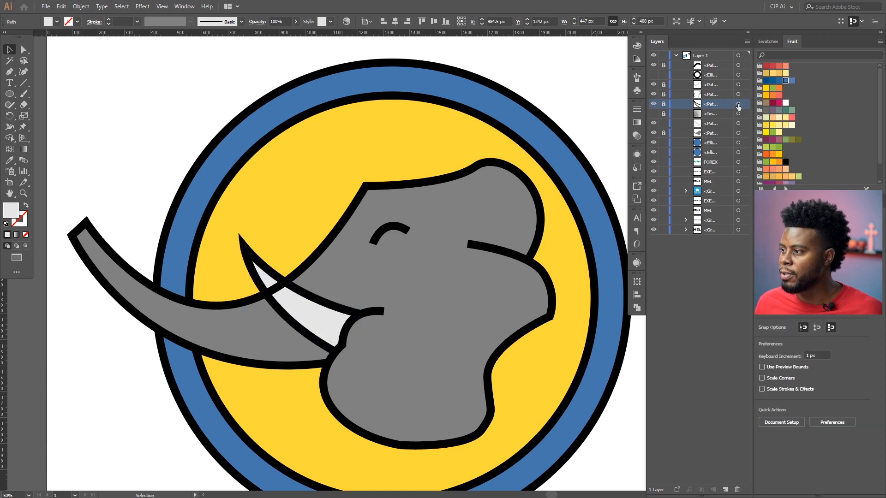
click(664, 105)
click(663, 97)
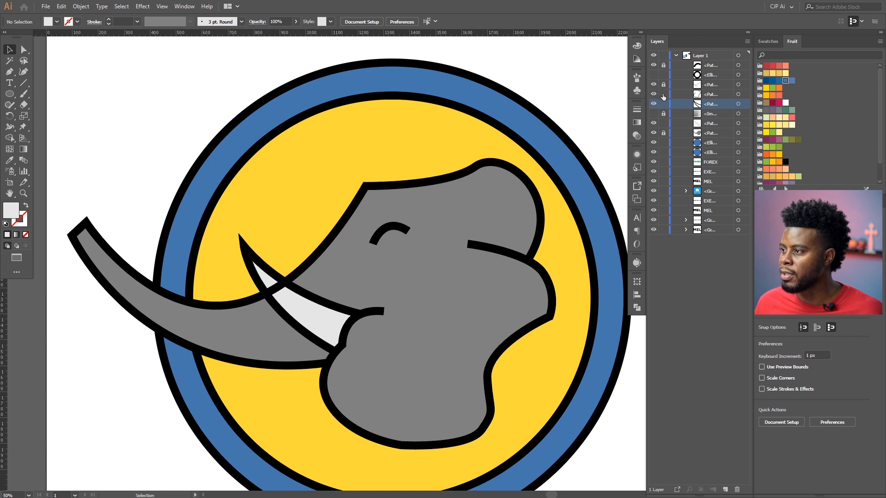
drag(721, 109, 716, 85)
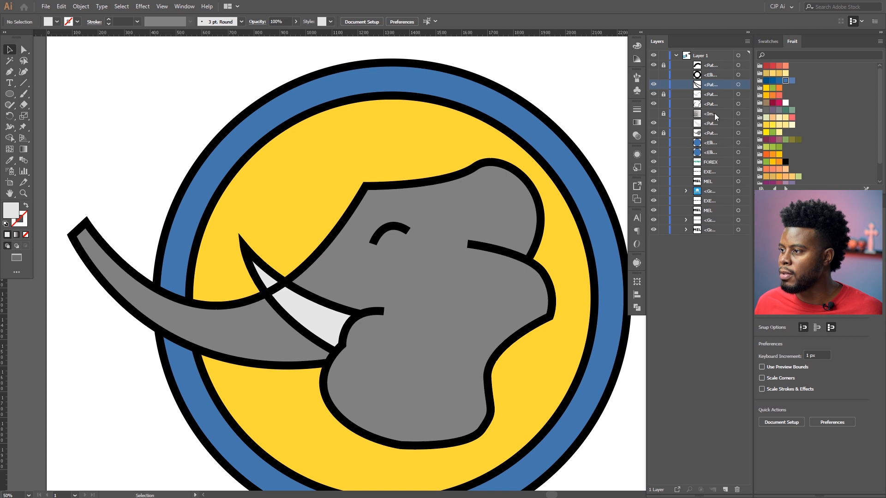
Move the light gray tusk fill directly beneath the tusk outline, and toggle the visibility of both to check them
click(709, 125)
click(652, 123)
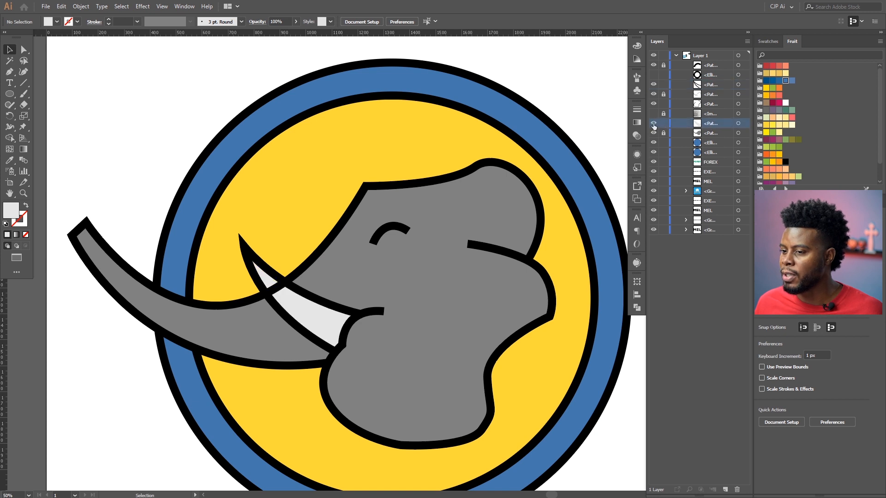
drag(714, 122, 707, 90)
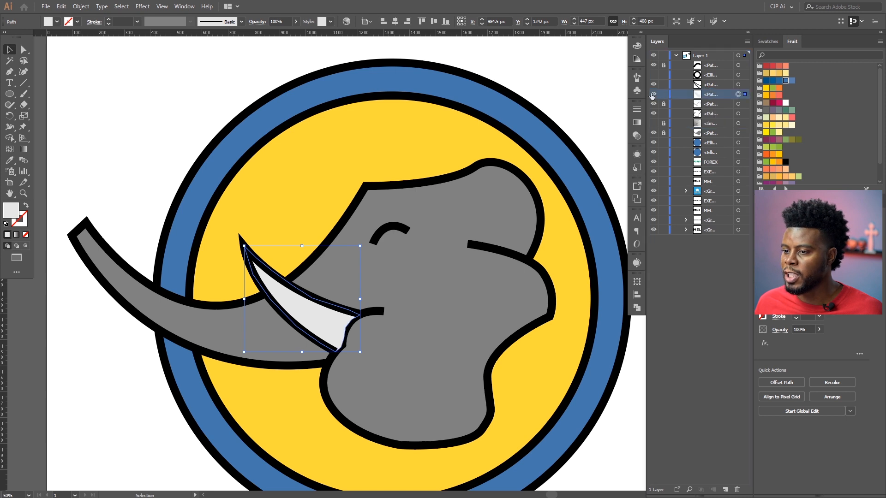
click(652, 94)
click(651, 94)
click(654, 85)
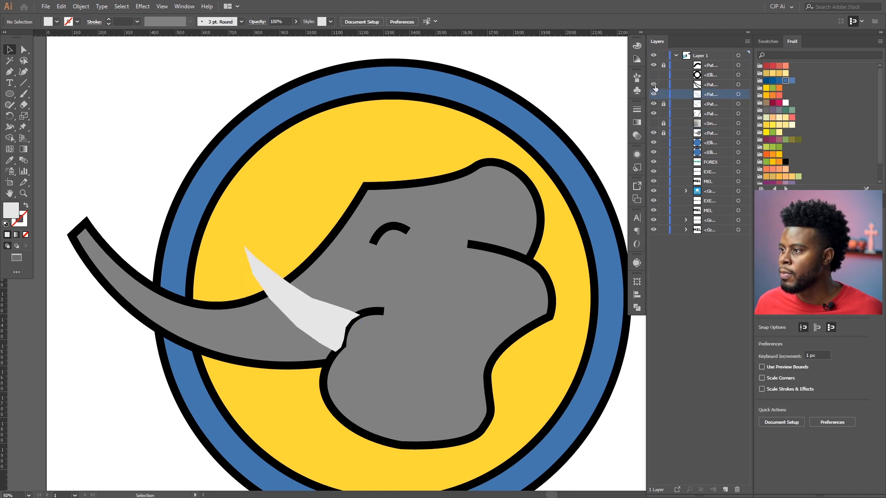
click(654, 85)
Move the jaw and ear outline above the light gray tusk fill, directly beneath the tusk outline, and clear the selection
scroll(339, 291, up, 3)
scroll(339, 292, down, 1)
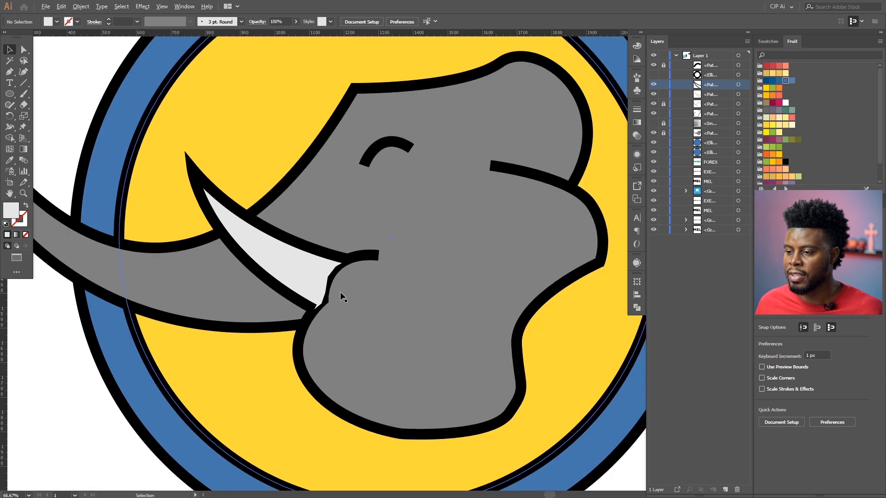
click(311, 269)
click(710, 115)
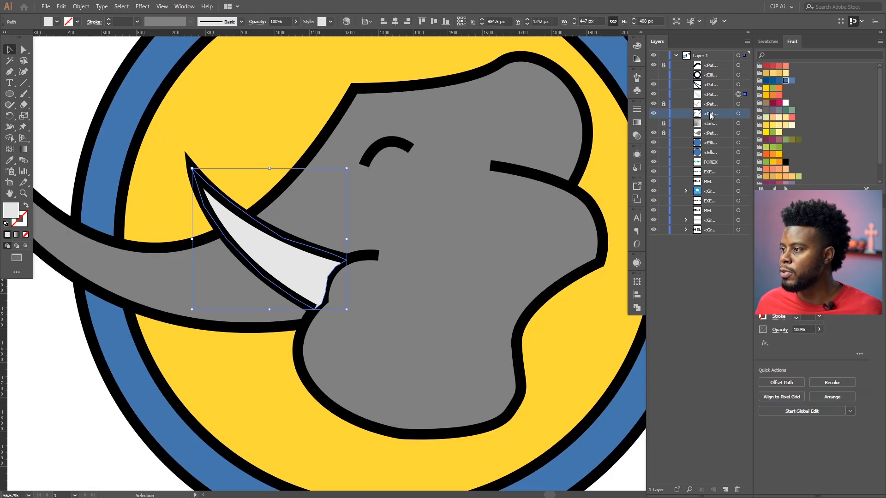
click(738, 114)
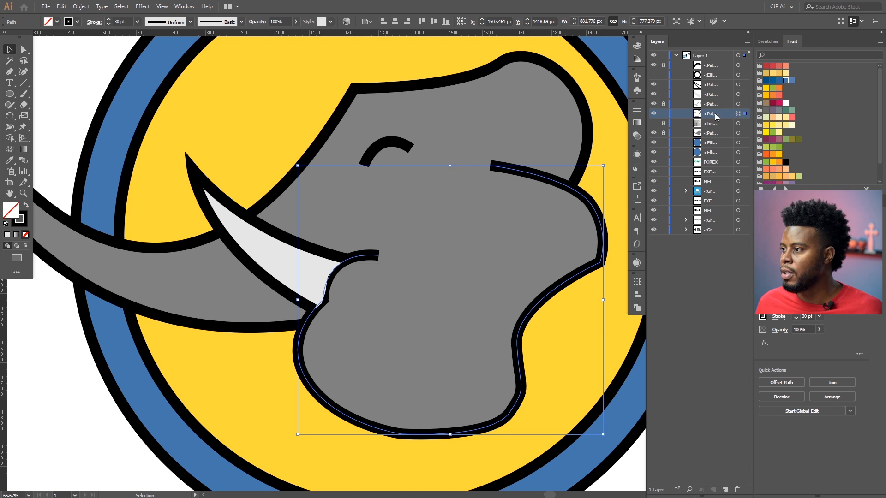
drag(705, 116, 709, 103)
drag(707, 99, 708, 94)
scroll(149, 271, down, 4)
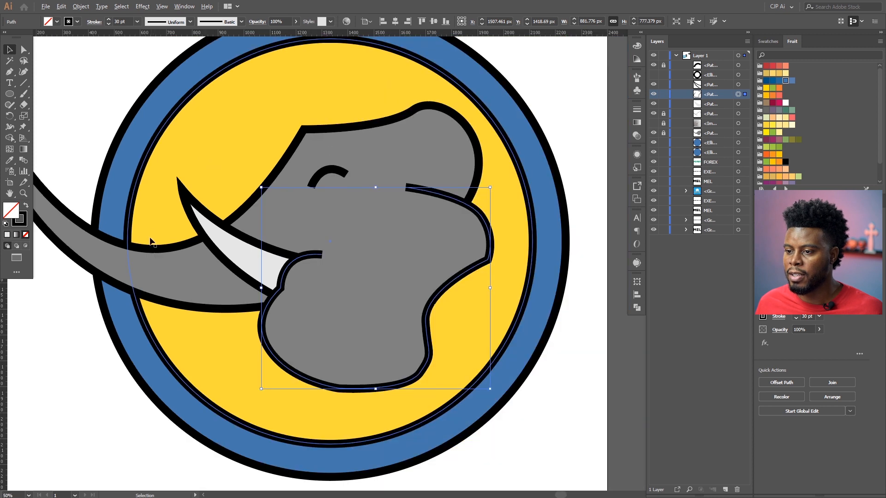
scroll(154, 287, left, 1)
scroll(154, 287, up, 2)
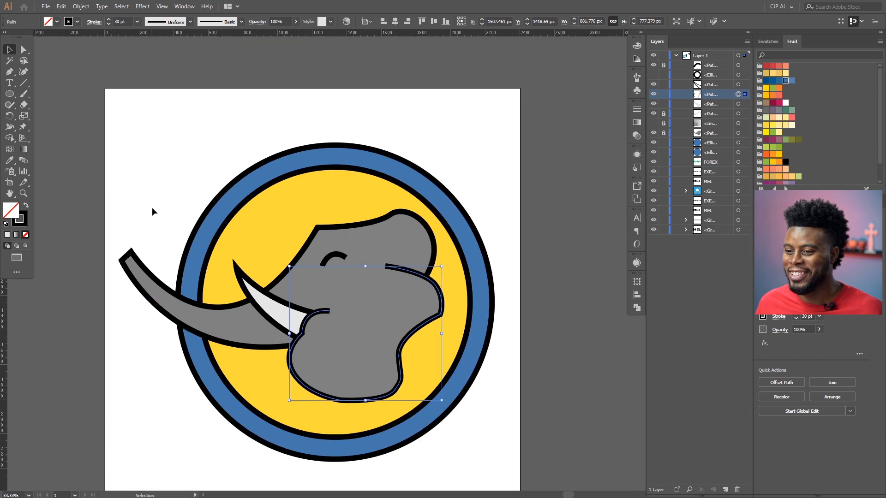
click(151, 215)
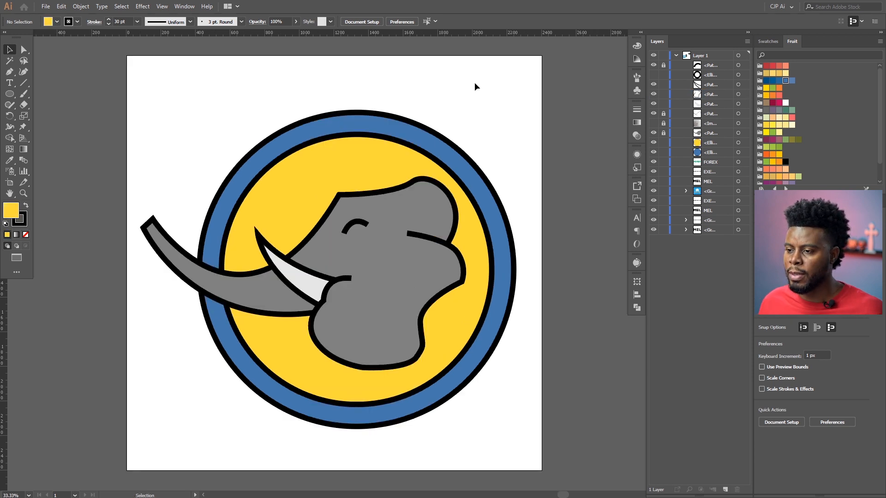
Try grouping the unlocked logo paths with the two circles while the other elephant paths are locked, and undo the grouping
drag(479, 80, 163, 433)
key(a)
key(ctrl+g)
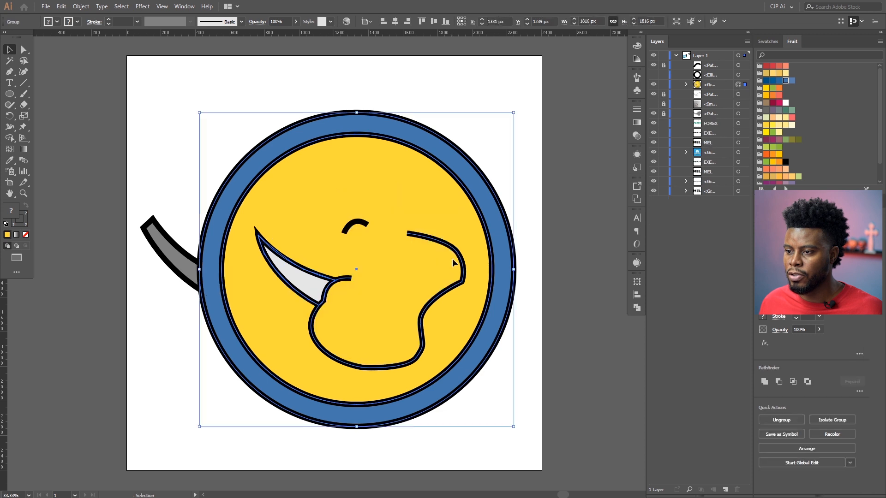
click(458, 111)
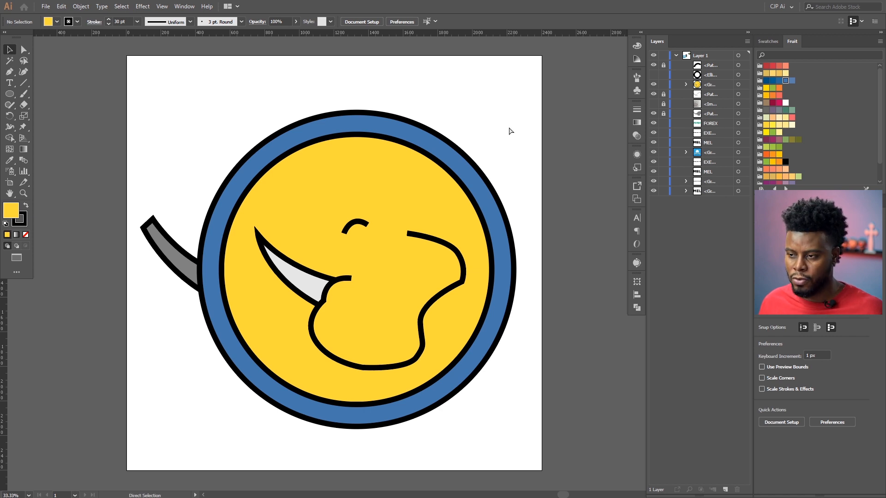
key(ctrl+z)
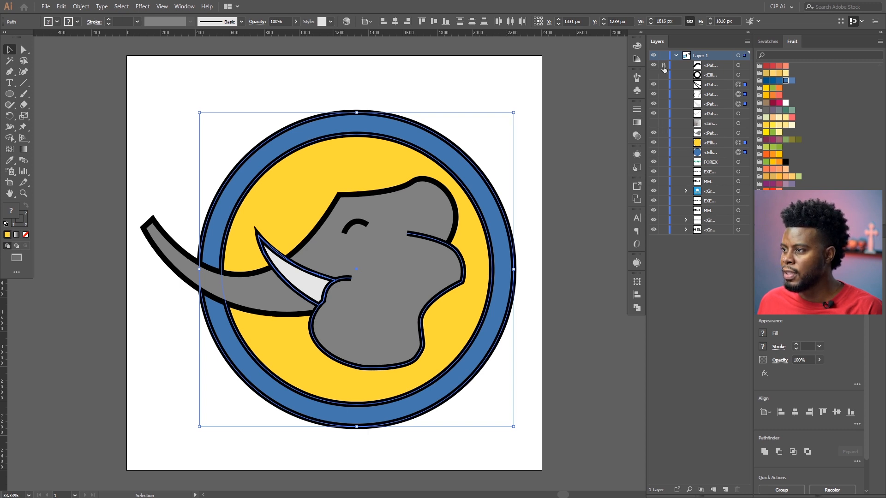
Select all the unlocked elephant paths together with the yellow and blue circles and group them
click(540, 103)
drag(537, 82, 174, 431)
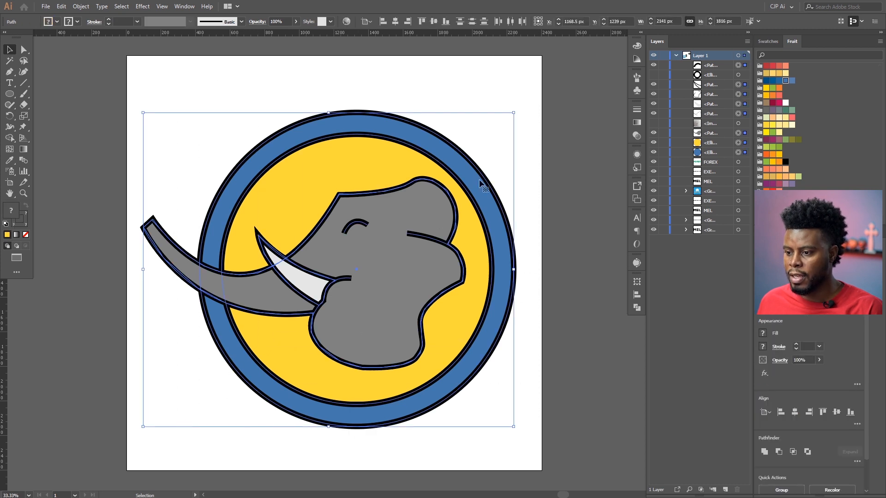
key(ctrl+g)
click(461, 143)
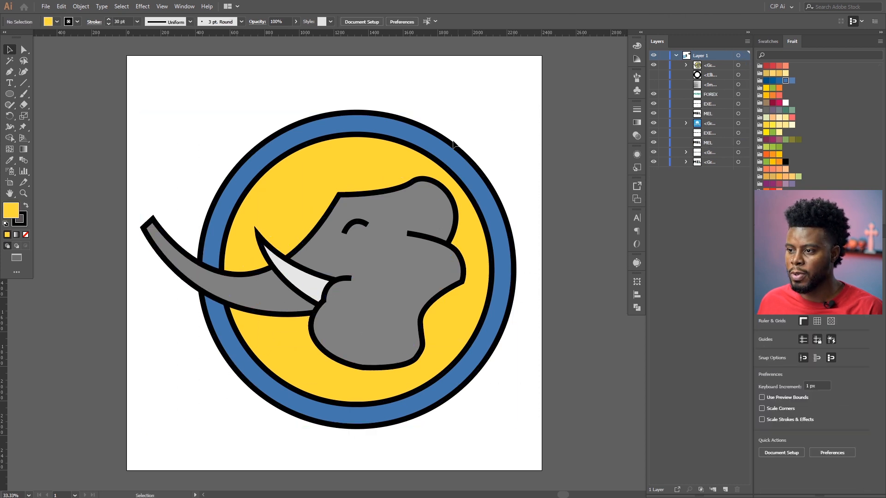
Try moving the grouped logo a short distance and undo the move
scroll(451, 142, down, 1)
mouse_move(452, 138)
mouse_down()
mouse_move(390, 130)
mouse_move(444, 127)
mouse_up()
key(ctrl+z)
key(ctrl+z)
click(484, 147)
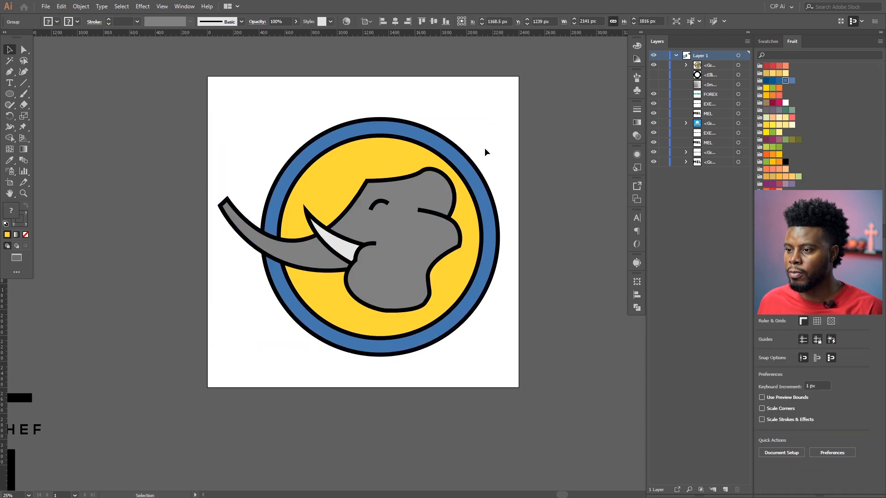
scroll(484, 149, up, 1)
scroll(448, 145, left, 1)
scroll(447, 145, right, 1)
scroll(447, 144, left, 1)
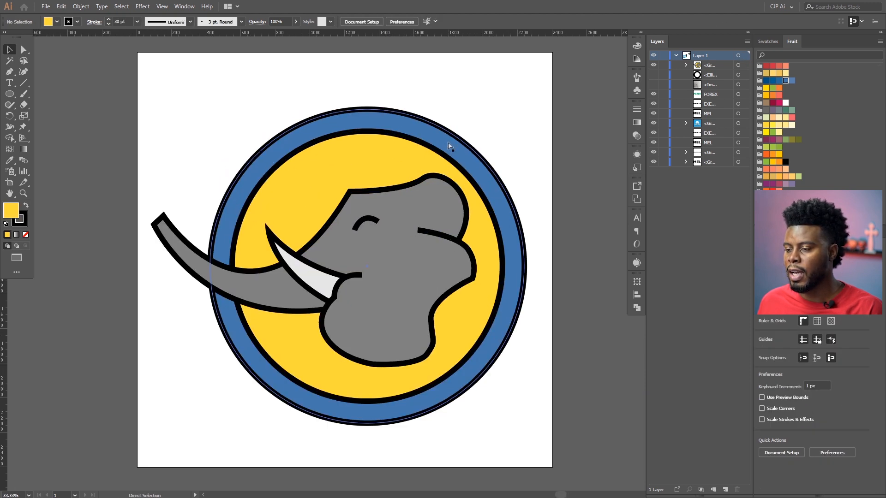
scroll(453, 153, down, 1)
scroll(453, 154, up, 1)
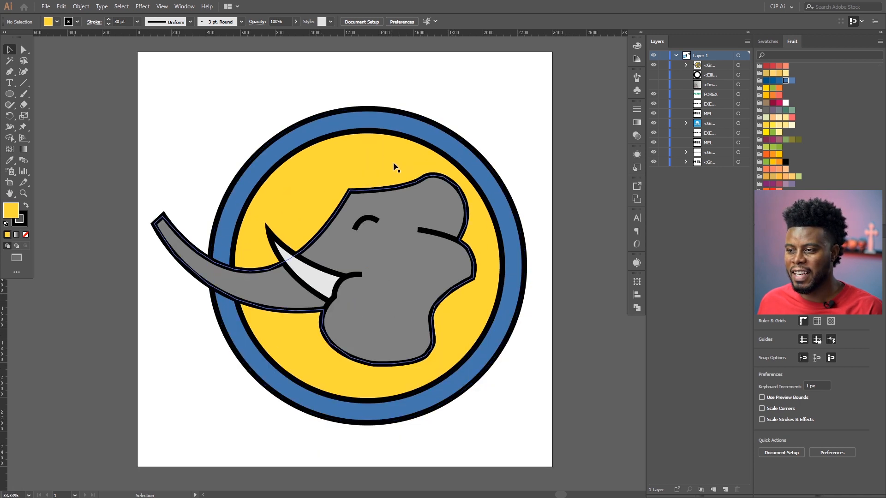
Try scaling the whole logo down to about 70 percent to compare its stroke thickness, and undo the scaling
drag(533, 109, 281, 396)
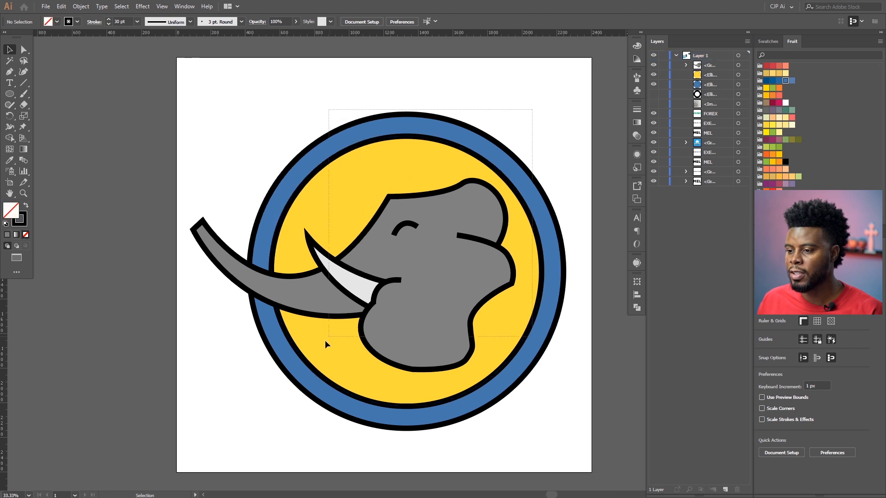
drag(563, 431, 451, 354)
click(427, 251)
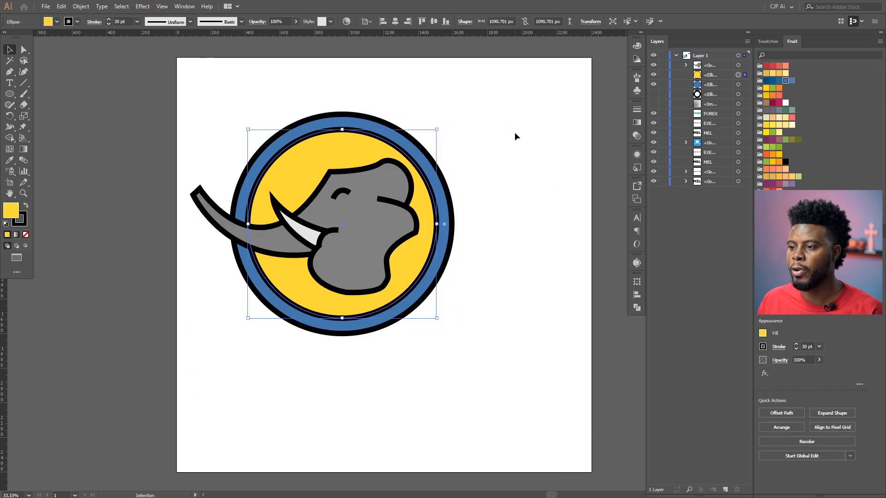
click(514, 132)
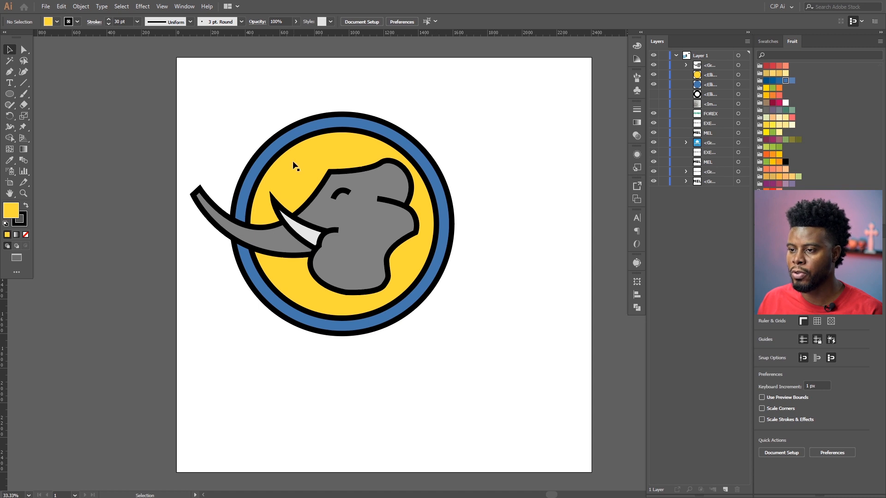
click(293, 149)
click(504, 163)
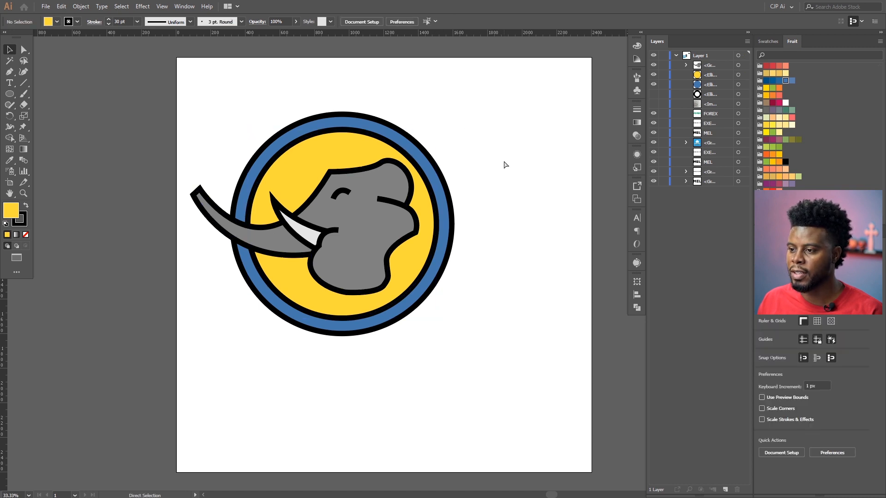
key(ctrl+z)
key(ctrl+z)
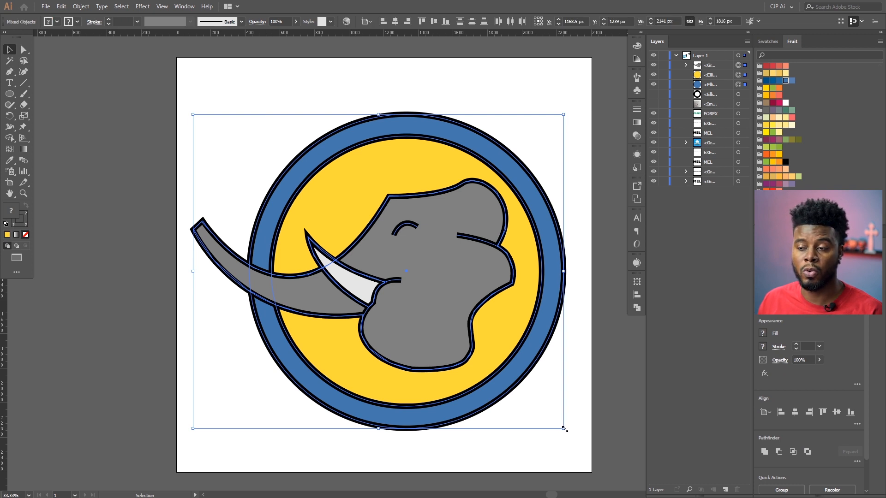
Try scaling the whole logo down to well under half its size as a stroke thickness test, and undo it
drag(564, 429, 353, 261)
click(403, 192)
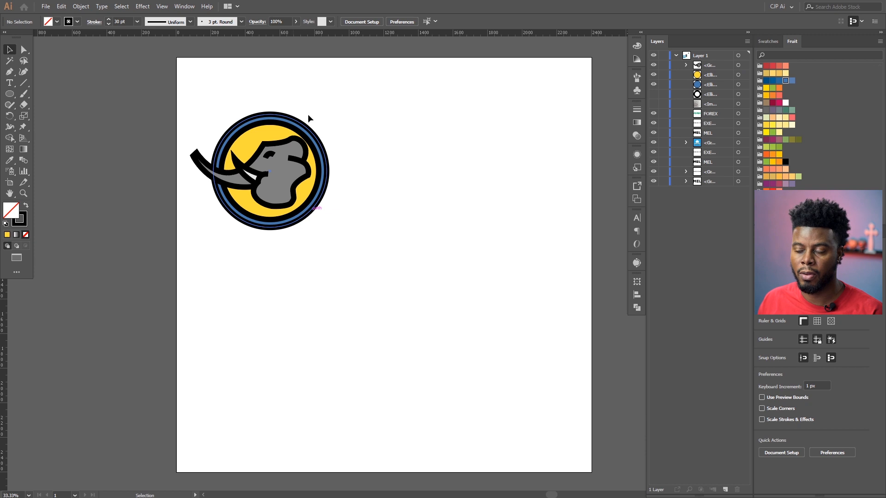
key(ctrl+z)
key(ctrl+z)
click(528, 131)
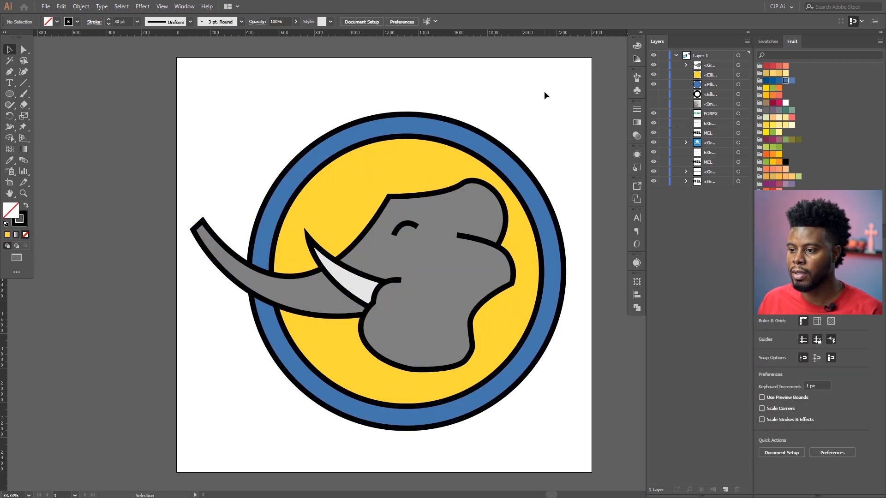
Scale the elephant and both circles down proportionally to about 1491 px wide by 1265 px high
drag(551, 96, 234, 433)
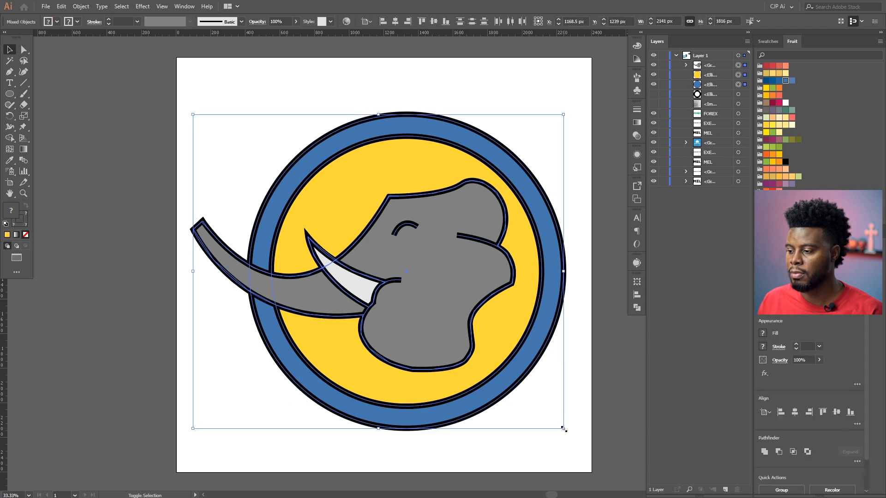
drag(563, 429, 454, 335)
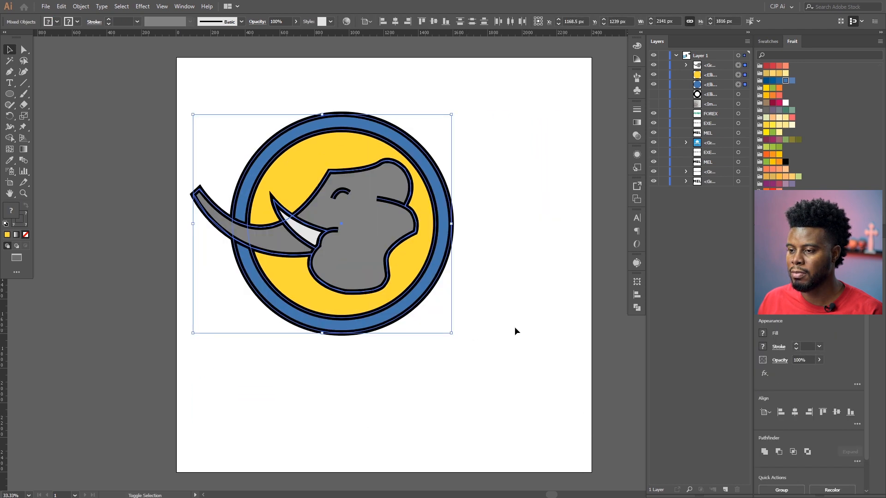
click(504, 293)
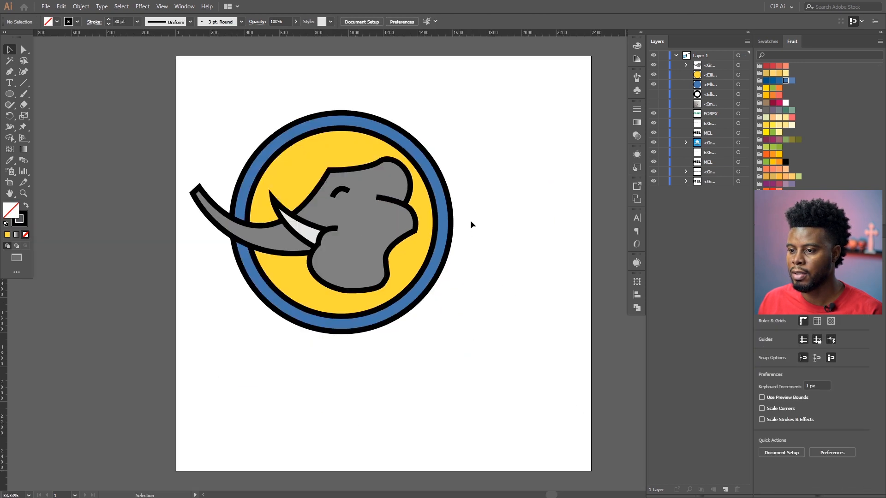
Group the scaled elephant with both circles and center the group horizontally on the artboard
drag(489, 131, 208, 371)
key(a)
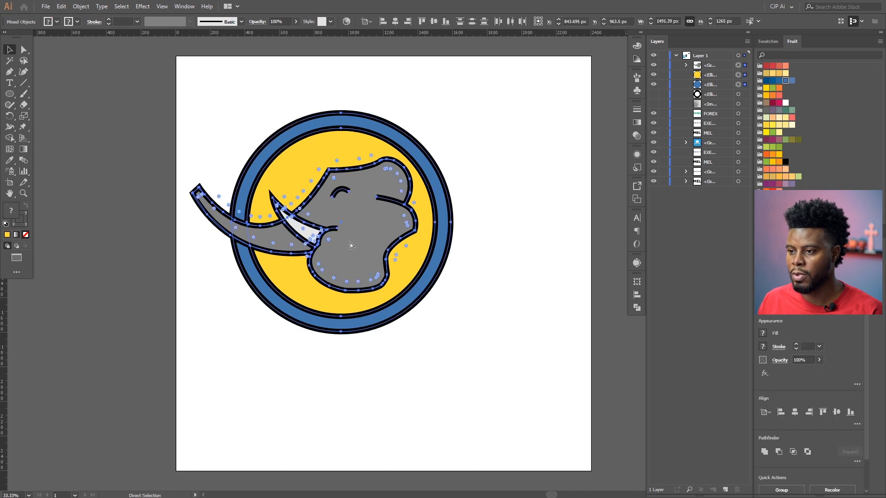
key(ctrl+g)
key(v)
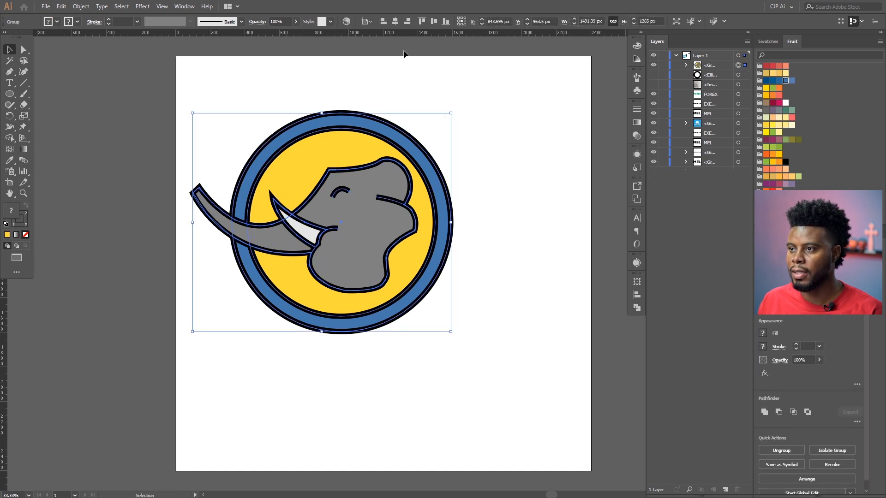
click(396, 20)
click(403, 375)
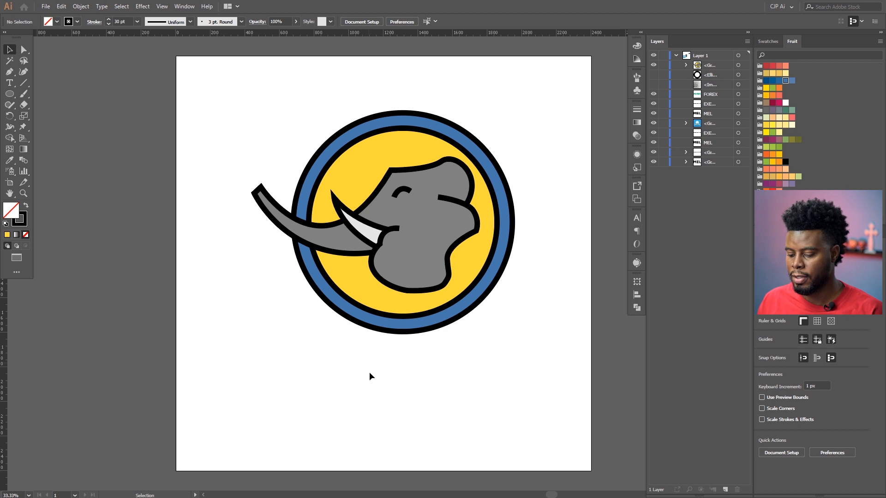
Add the text "LSP" below the elephant emblem
key(t)
click(329, 379)
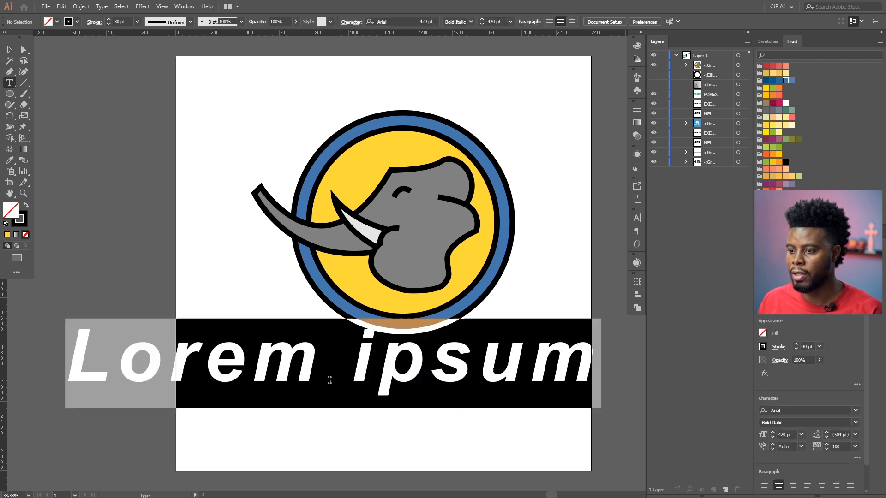
text(LSP)
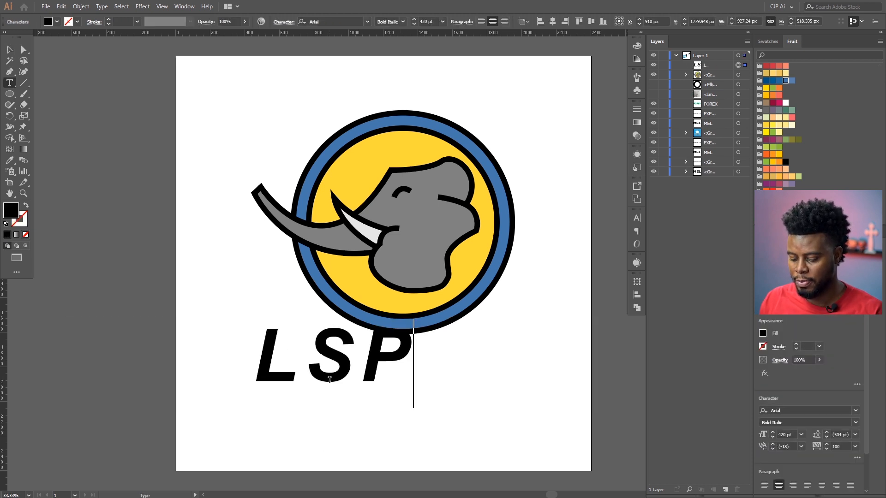
Extend the lettering to LSPZOO, try Nexa Bold on it, and set its font to League Spartan Bold
text(ZOO)
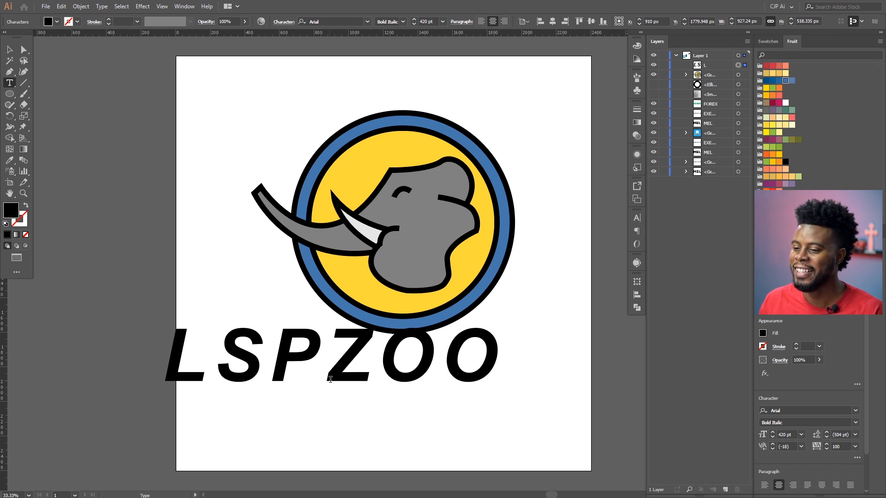
key(ctrl+a)
click(349, 19)
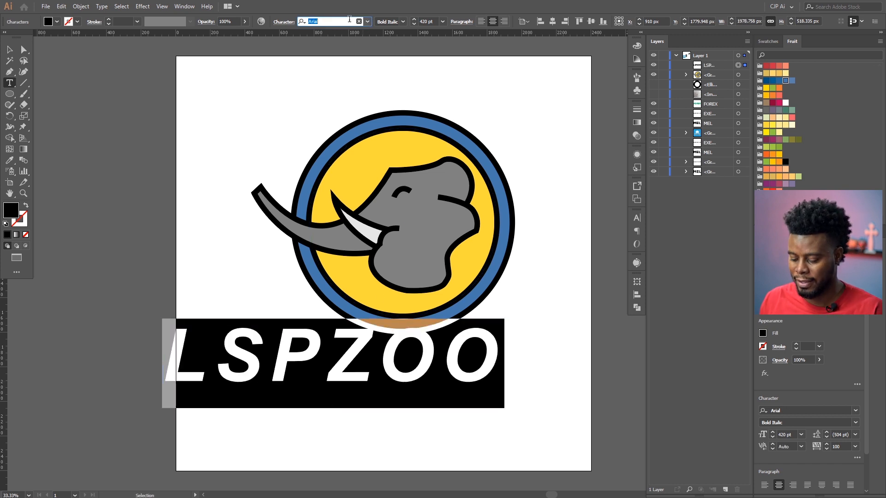
text(nexa)
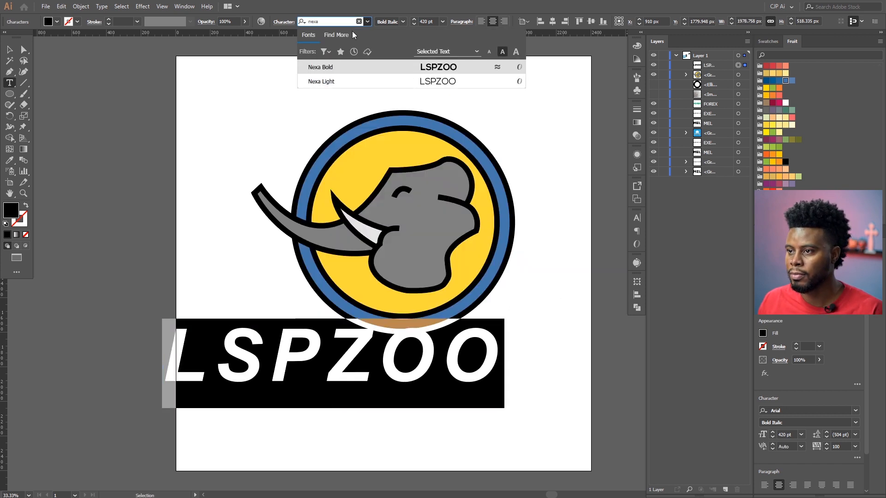
click(343, 67)
click(332, 21)
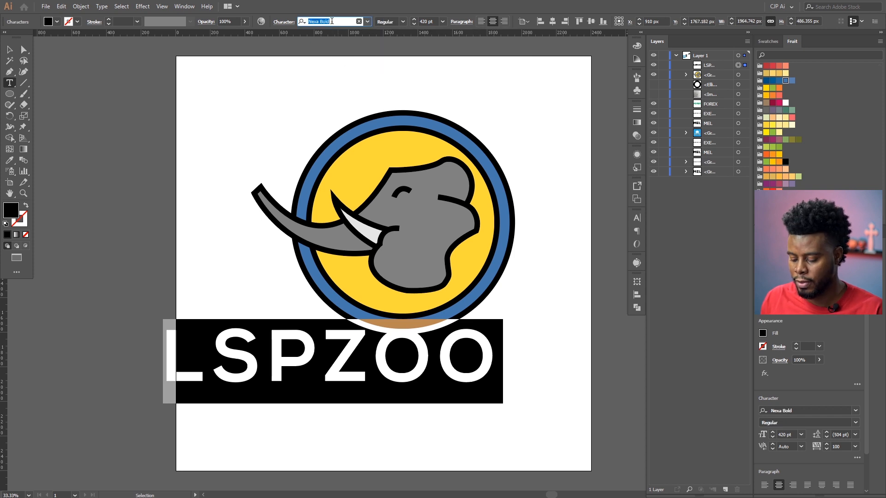
text(league)
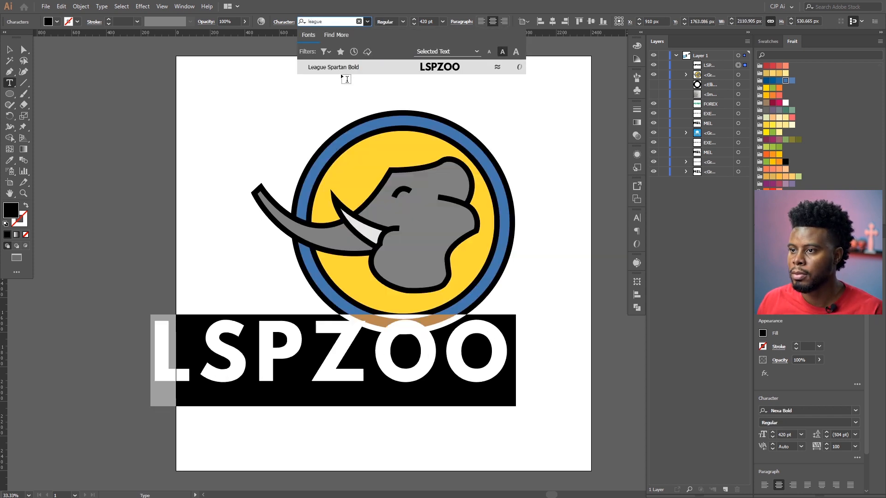
click(341, 70)
key(Escape)
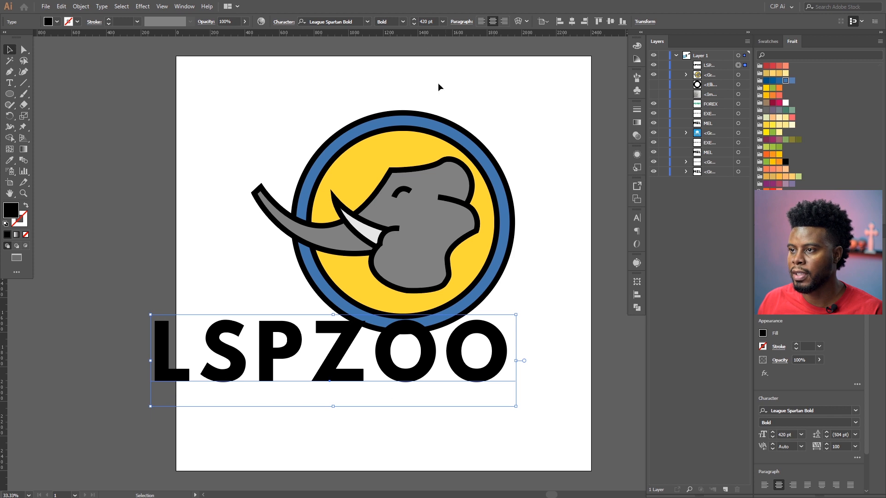
Set the font size of the LSPZOO lettering to 350 pt
click(435, 21)
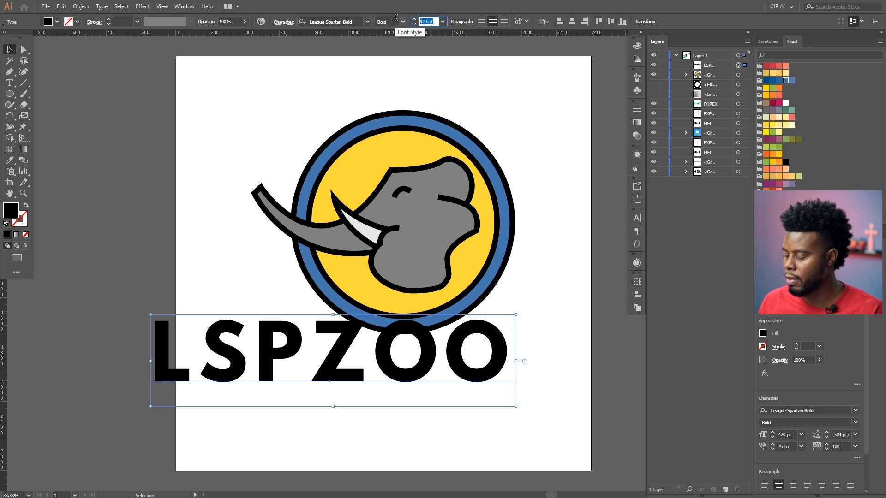
text(350)
key(Return)
click(447, 434)
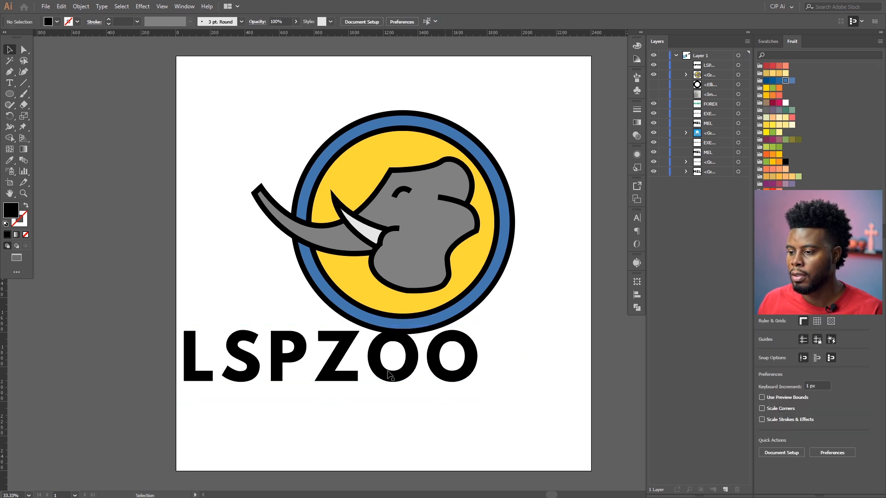
Move the LSPZOO lettering just beneath the emblem and center both horizontally on the artboard
drag(382, 376, 454, 399)
drag(514, 118, 293, 455)
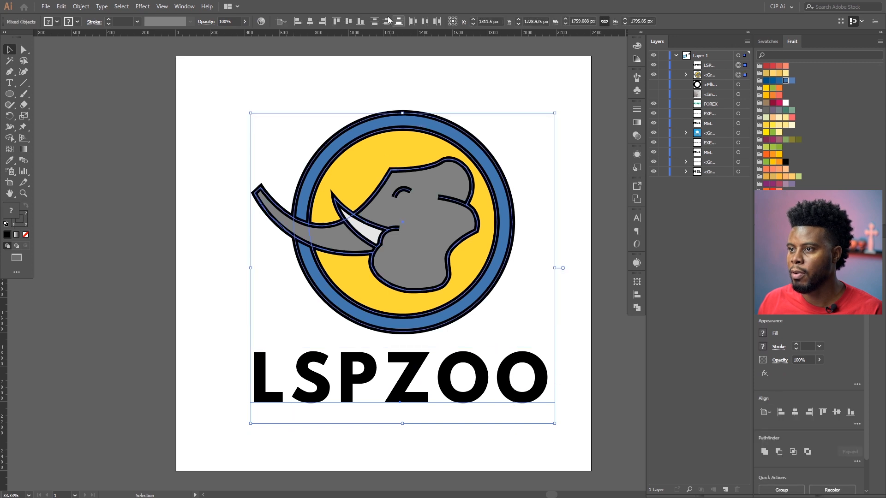
click(312, 21)
Widen the artboard toward the right to about 4638 px, keeping its 2400 px height
scroll(500, 144, up, 2)
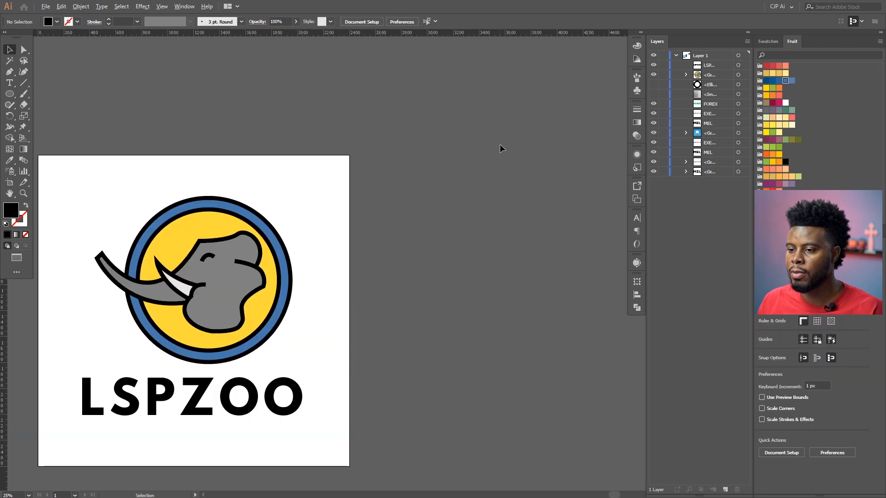
scroll(500, 145, left, 7)
scroll(472, 218, down, 3)
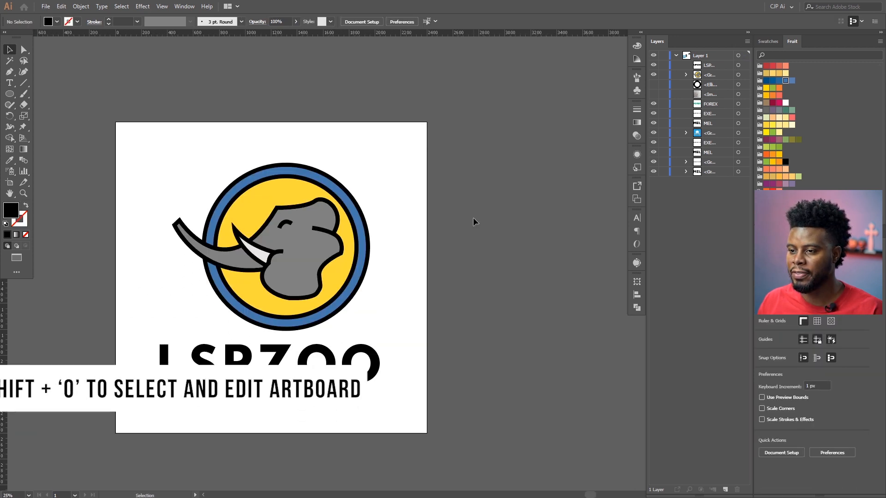
key(shift+o)
scroll(434, 208, down, 2)
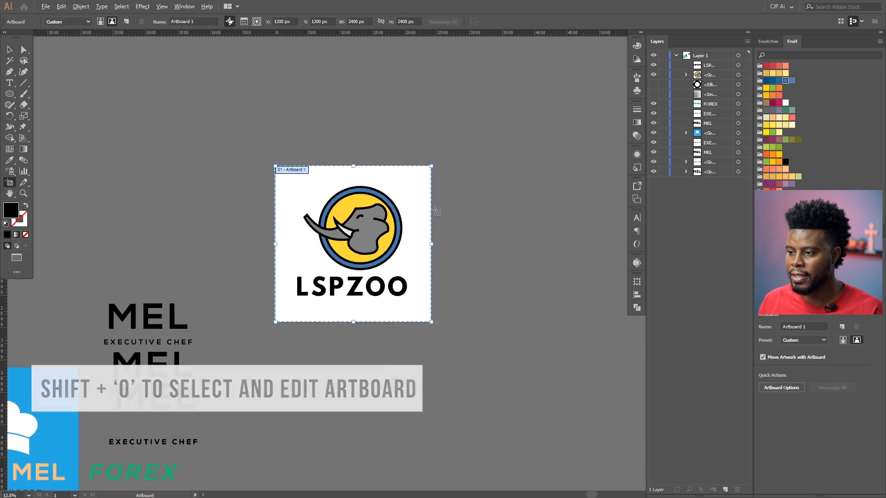
drag(431, 243, 575, 243)
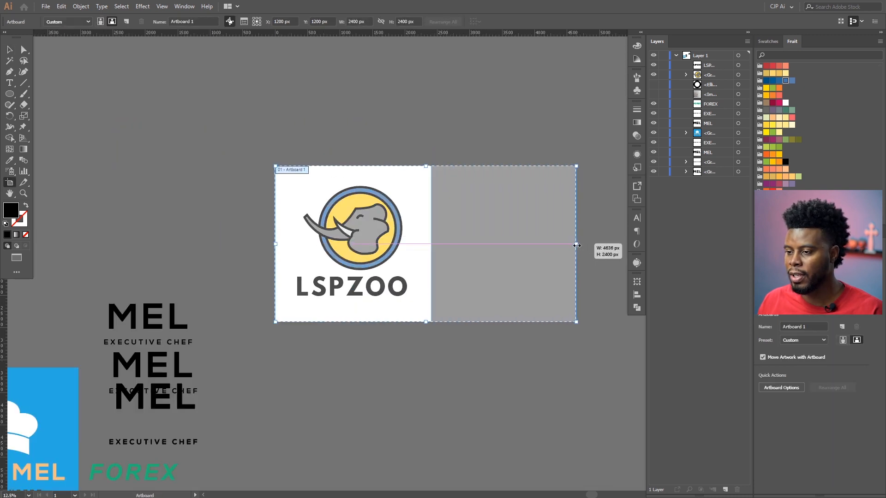
key(Escape)
Move the emblem to the right half of the artboard and place a copy of the LSPZOO lettering beside it
scroll(430, 230, up, 1)
drag(402, 226, 524, 225)
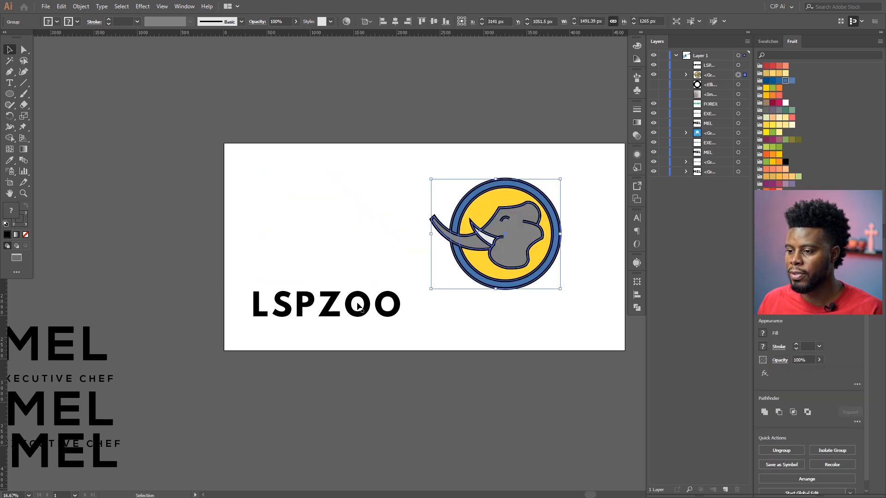
drag(383, 301, 364, 233)
Replace the copied lettering beside the emblem with ZO and raise its font size to 500 pt
double_click(364, 228)
key(ctrl+a)
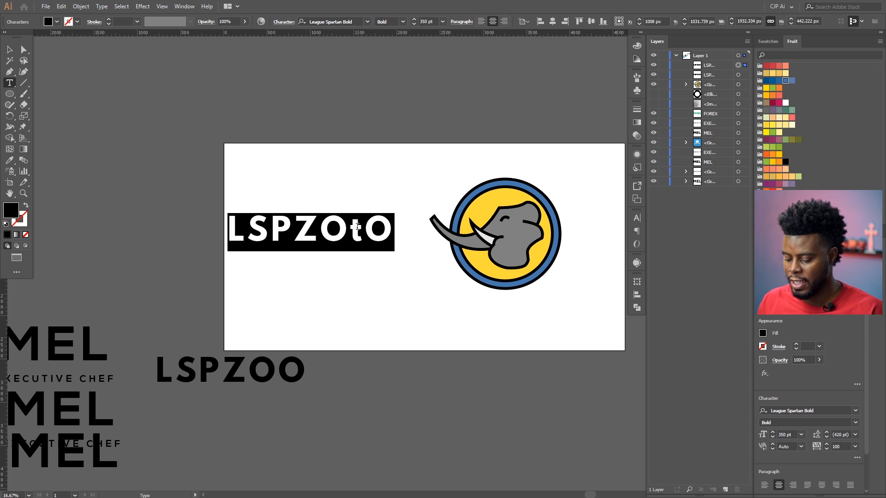
text(ZO)
key(ctrl+a)
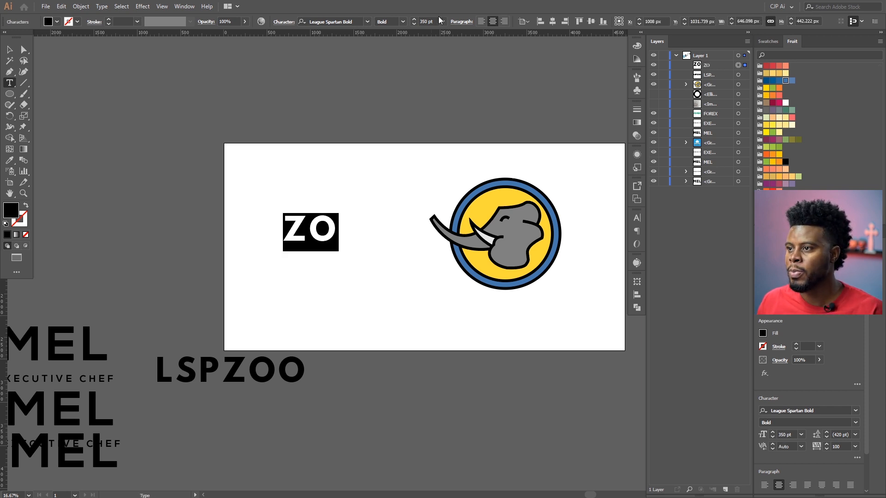
scroll(433, 22, up, 15)
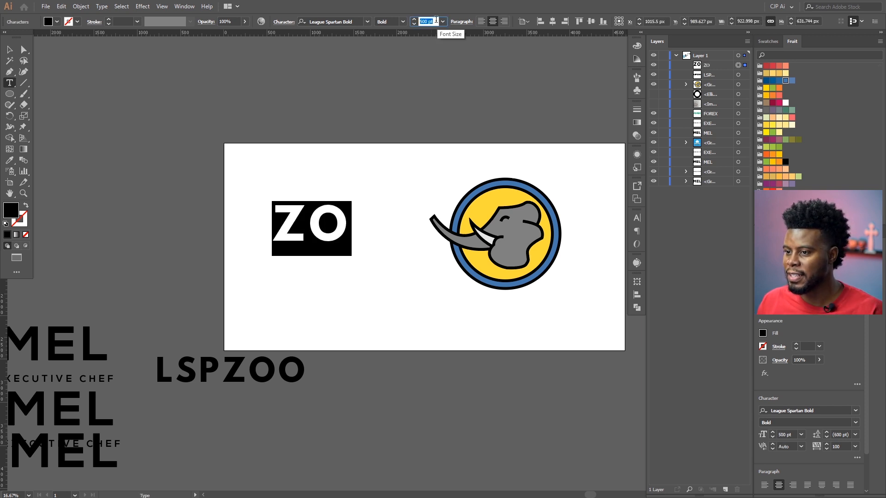
Convert the ZO text to outlines
click(10, 50)
right_click(318, 227)
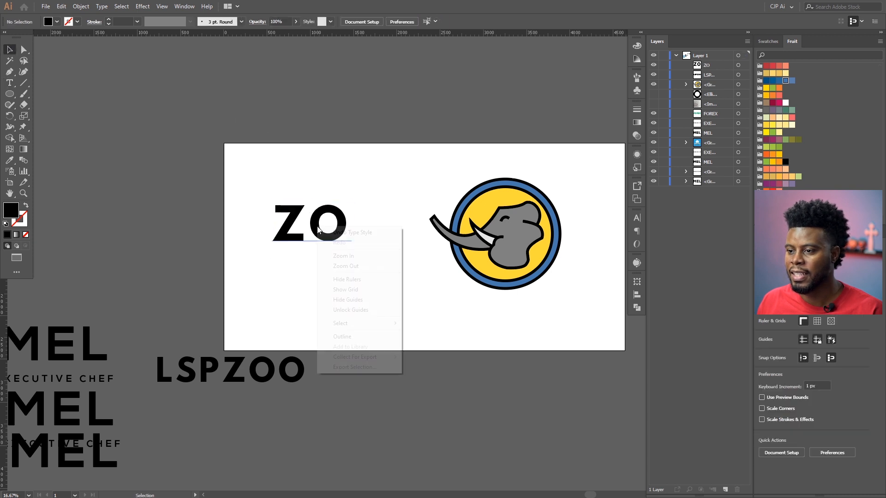
click(321, 221)
click(322, 222)
right_click(319, 218)
click(369, 283)
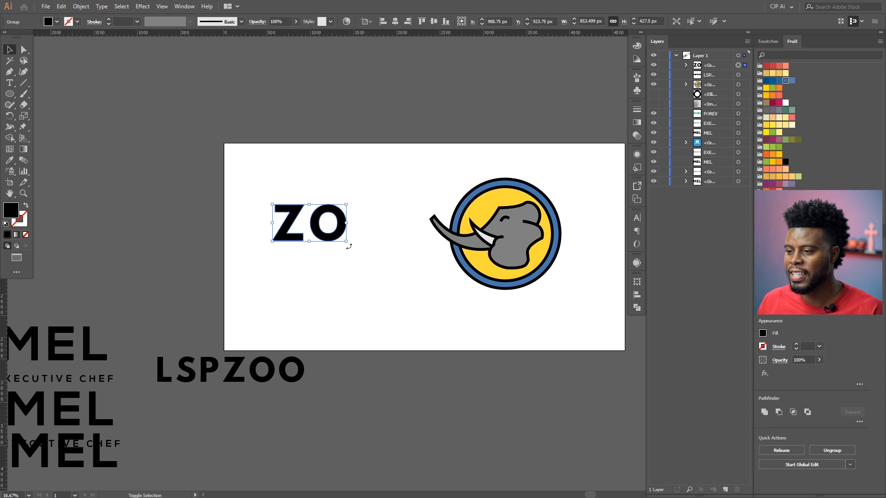
Scale the ZO outlines proportionally to about 2148 px wide by 1076 px high and position them left of the emblem
drag(348, 243, 447, 291)
drag(410, 251, 374, 251)
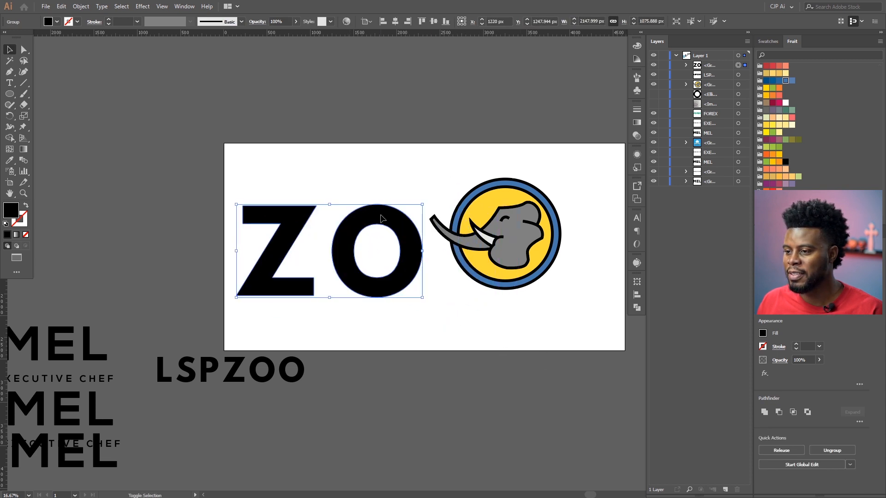
drag(381, 218, 381, 198)
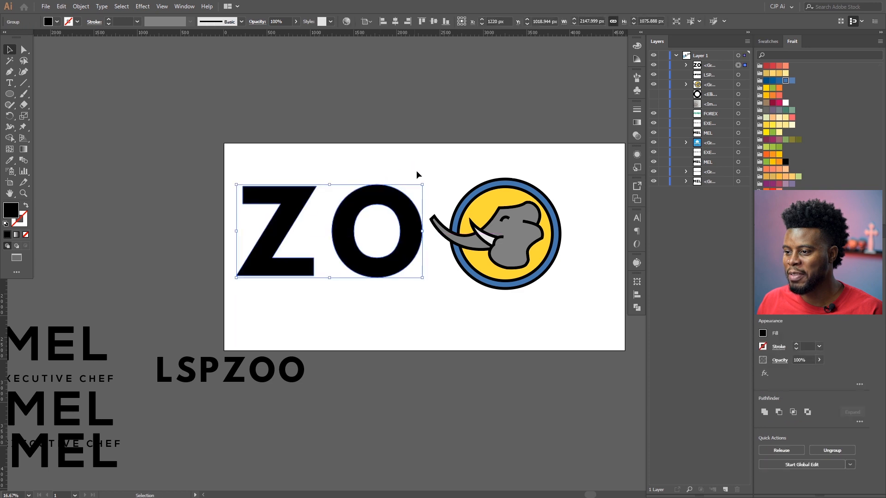
Center the ZO letters and emblem vertically on the artboard, and shift both slightly to the right
drag(291, 157, 544, 213)
click(434, 21)
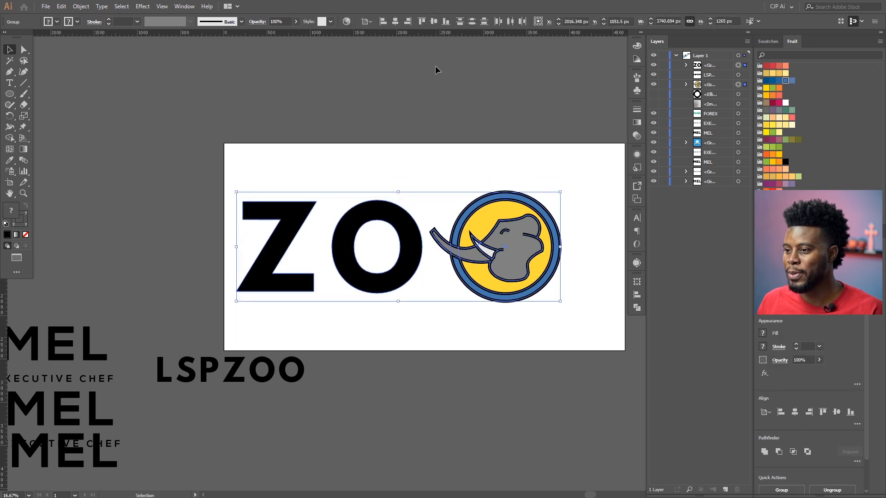
scroll(419, 173, right, 2)
click(402, 144)
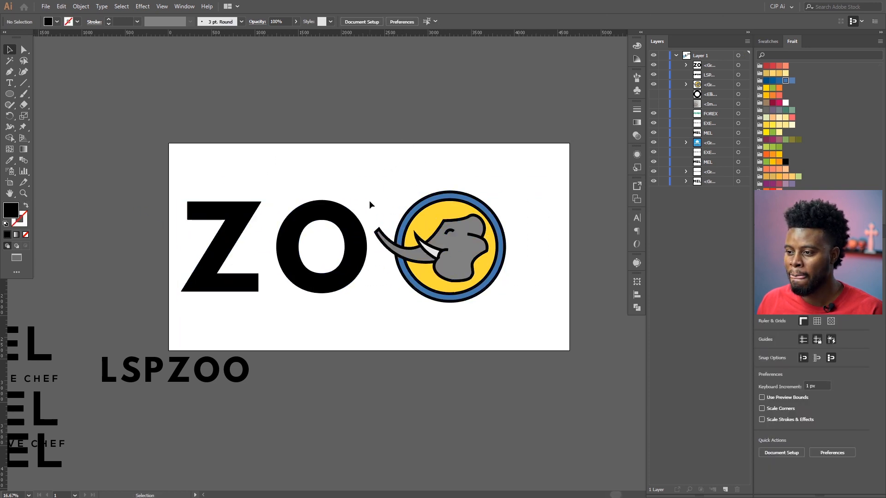
click(383, 236)
shift+click(360, 227)
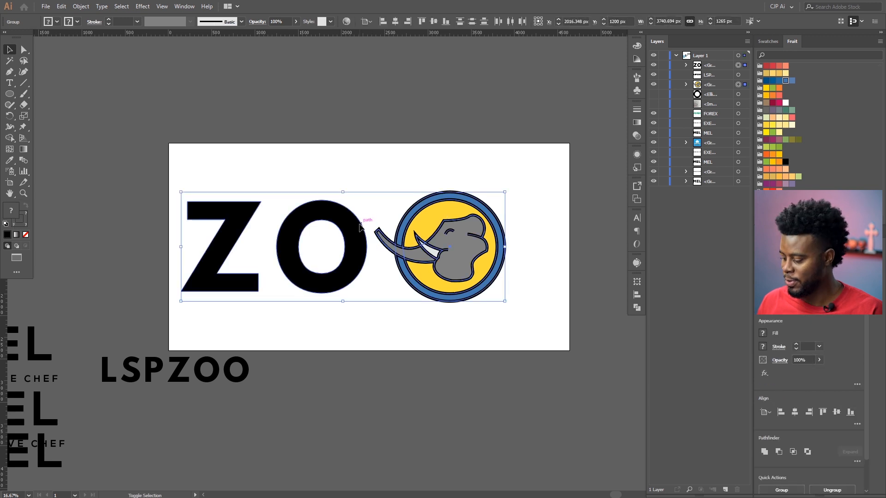
drag(360, 225, 376, 225)
click(366, 144)
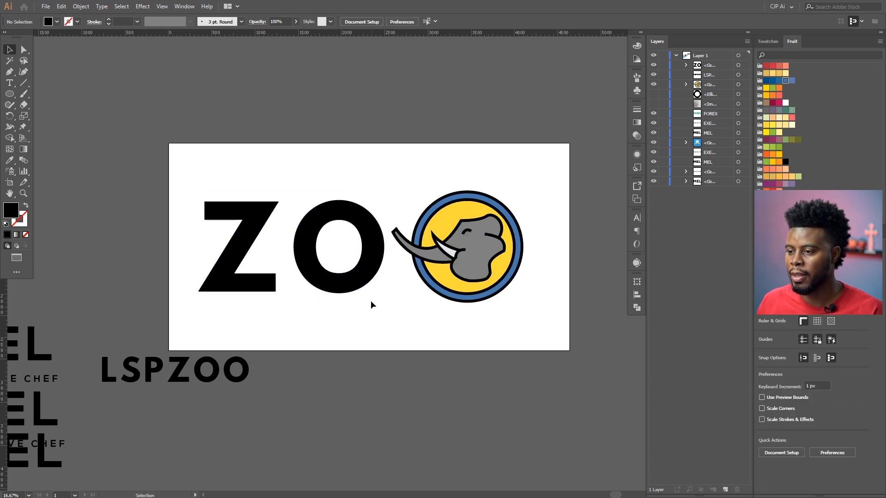
Enlarge the ZO letters to about 2316 px wide by 1160 px high and center them vertically with the emblem
click(369, 279)
drag(384, 293, 399, 300)
drag(477, 310, 295, 217)
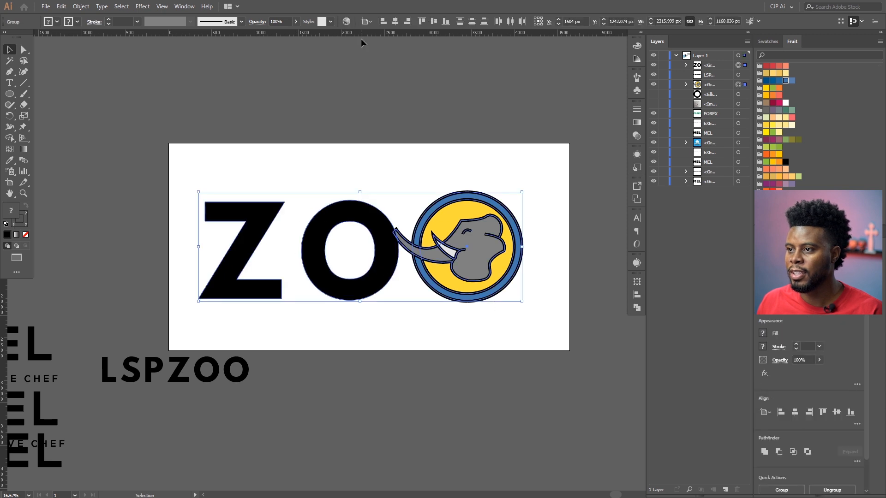
click(437, 23)
click(435, 109)
Bring the elephant emblem in front of the ZO letters
click(382, 213)
click(421, 148)
click(458, 209)
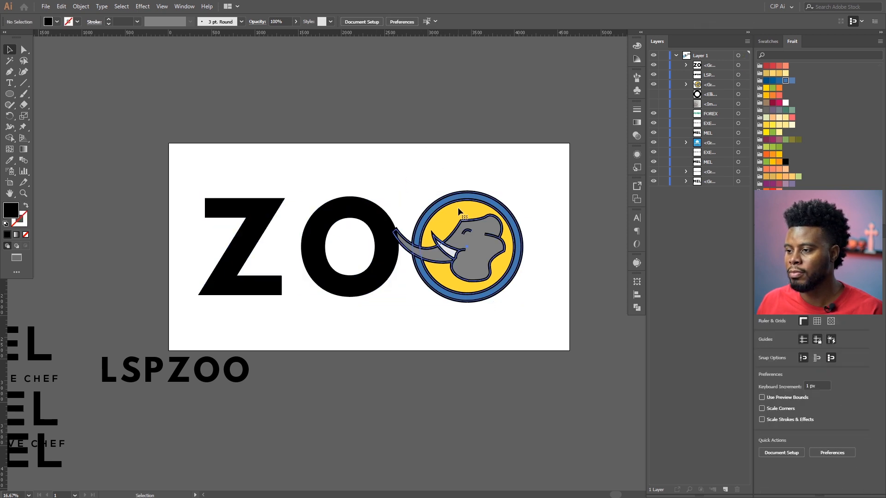
click(458, 211)
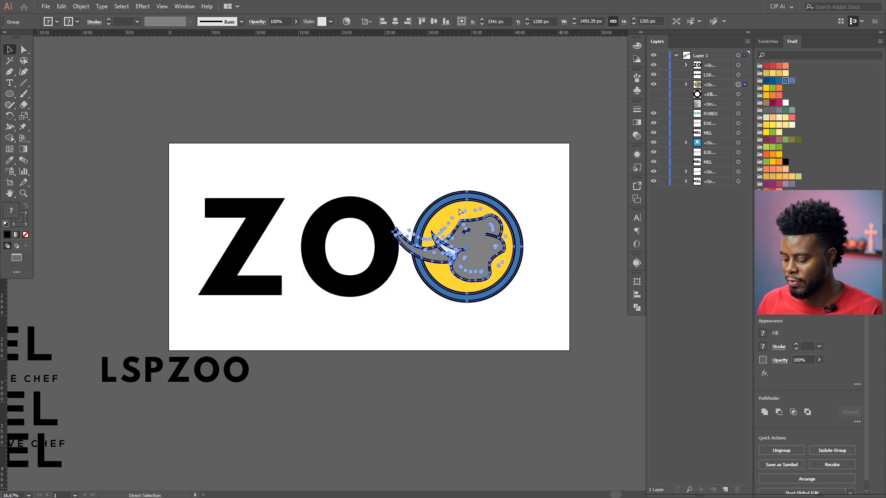
click(421, 165)
scroll(434, 171, left, 1)
scroll(445, 167, right, 2)
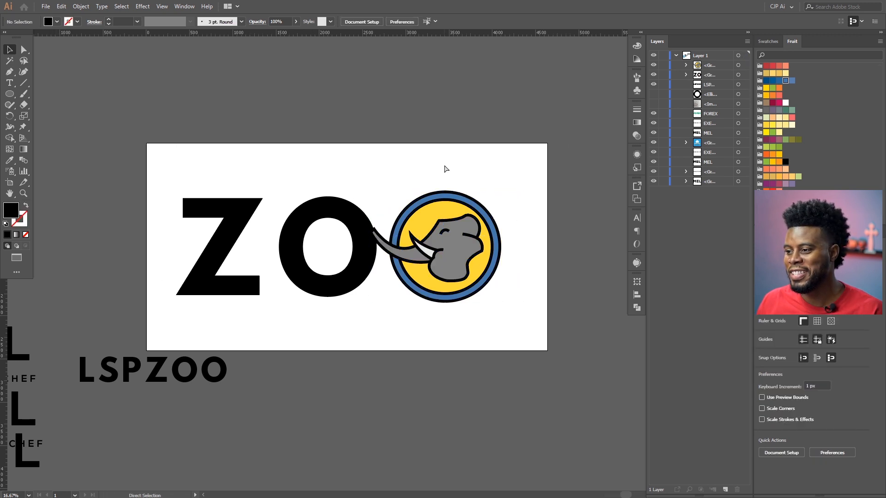
Nudge the emblem 110 px to the right, away from the letter O
scroll(444, 167, down, 1)
click(477, 195)
key(shift+Right)
key(shift+Right)
key(shift+Right)
key(shift+Right)
key(shift+Right)
key(shift+Right)
key(shift+Right)
key(shift+Right)
key(shift+Right)
key(shift+Right)
key(shift+Right)
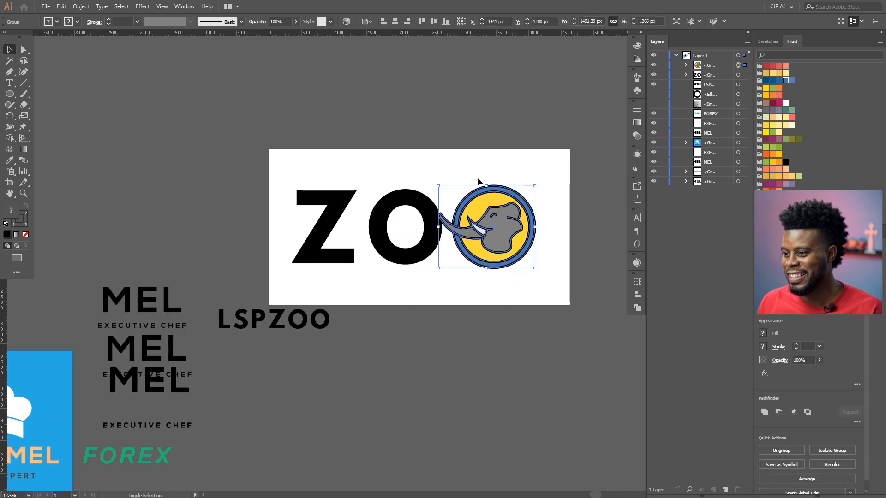
click(478, 178)
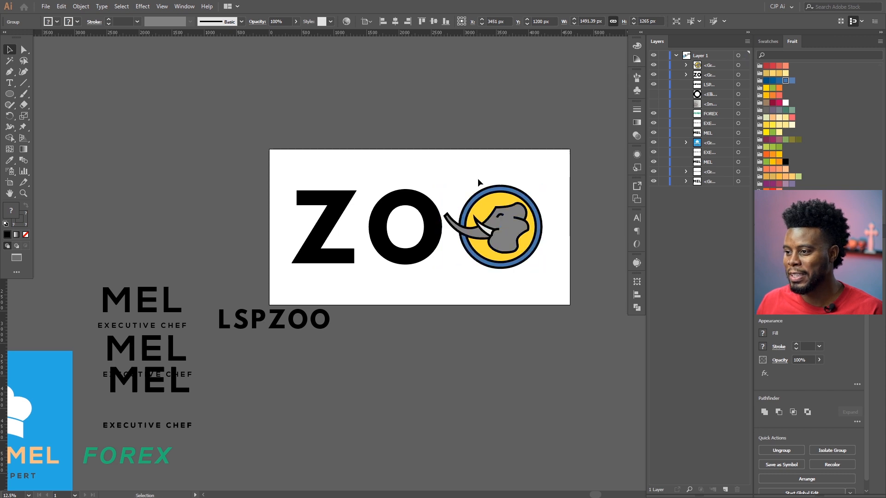
Examine the ZOO wordmark up close and as a whole, with the elephant emblem standing in for the final O
scroll(482, 183, down, 1)
scroll(483, 188, up, 2)
scroll(485, 199, right, 3)
scroll(490, 214, up, 1)
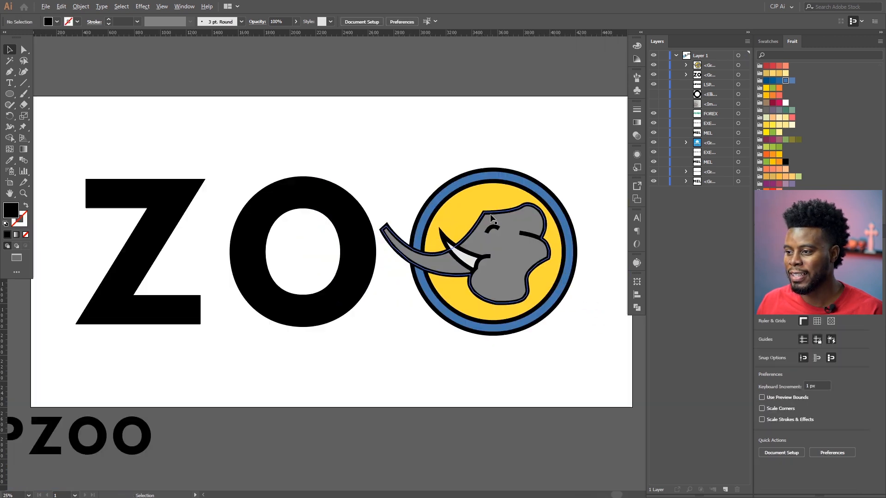
scroll(494, 186, right, 5)
scroll(387, 160, left, 4)
scroll(420, 178, left, 1)
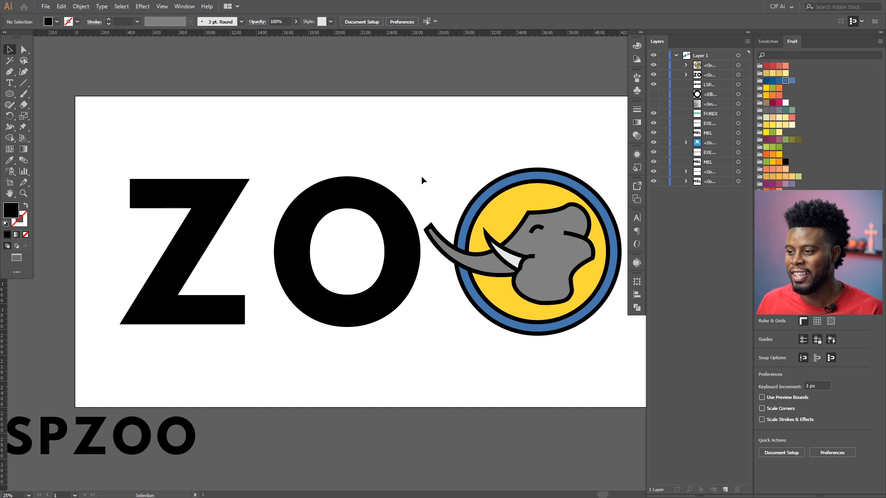
scroll(421, 178, down, 1)
scroll(422, 176, down, 1)
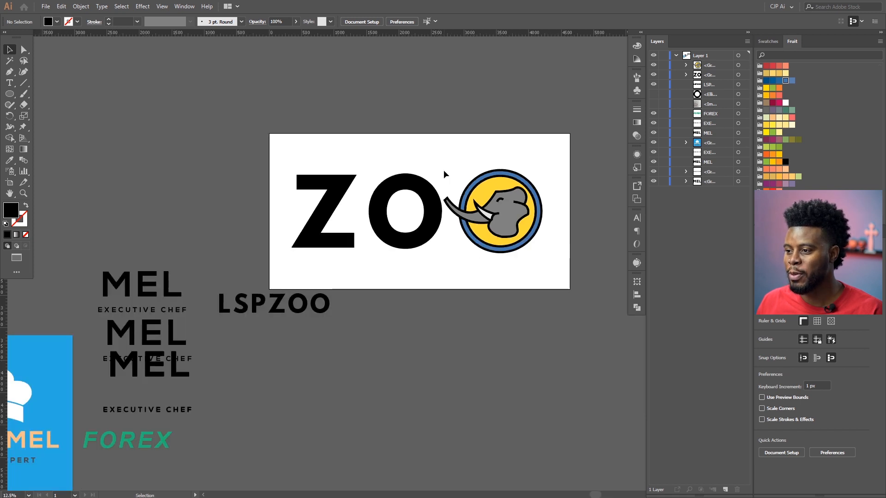
Move the ZO letters off the artboard, below it, leaving only the emblem on the artboard
click(419, 188)
drag(332, 210, 283, 392)
click(425, 223)
key(Delete)
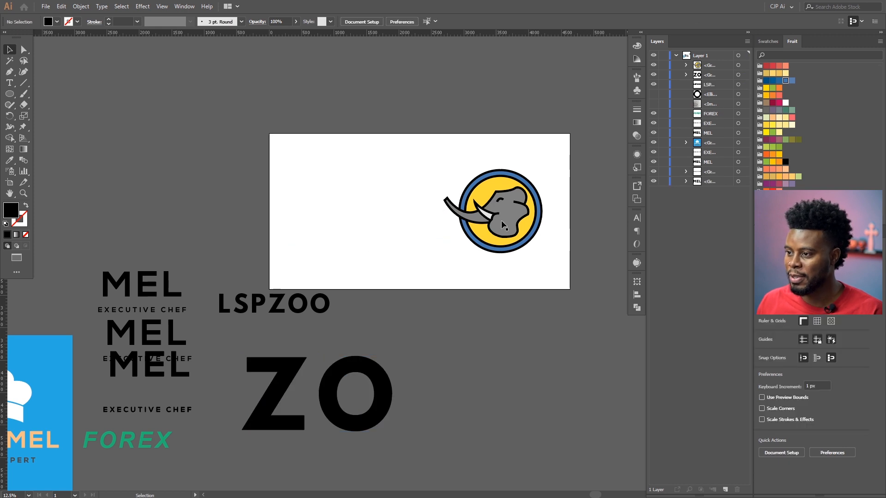
Move the elephant emblem horizontally to the left half of the artboard, leaving room beside it for lettering
click(517, 193)
drag(517, 193, 368, 193)
key(c)
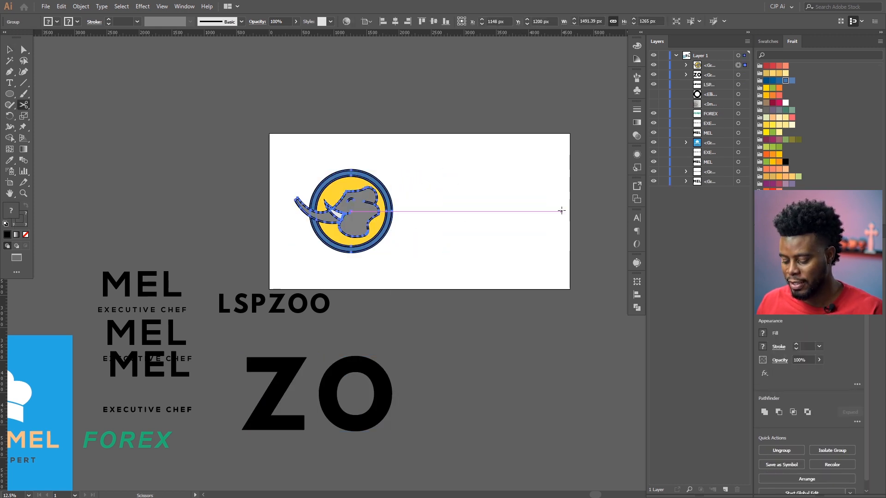
Shrink the artboard from its right, bottom and top edges to a narrower horizontal banner around the elephant emblem
key(shift+o)
drag(569, 211, 493, 214)
drag(382, 289, 381, 265)
drag(381, 134, 384, 159)
key(v)
click(437, 192)
Place a copy of the LSPZOO text to the right of the emblem and shift the emblem slightly left
scroll(394, 209, up, 2)
click(161, 392)
drag(162, 393, 487, 200)
drag(347, 160, 327, 159)
Set the font size of the copied LSPZOO text beside the emblem to 300 pt
click(437, 196)
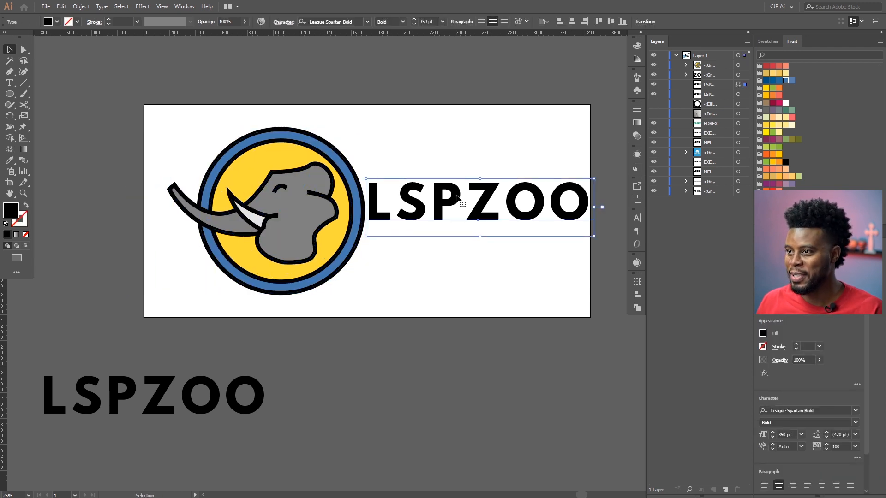
text(30)
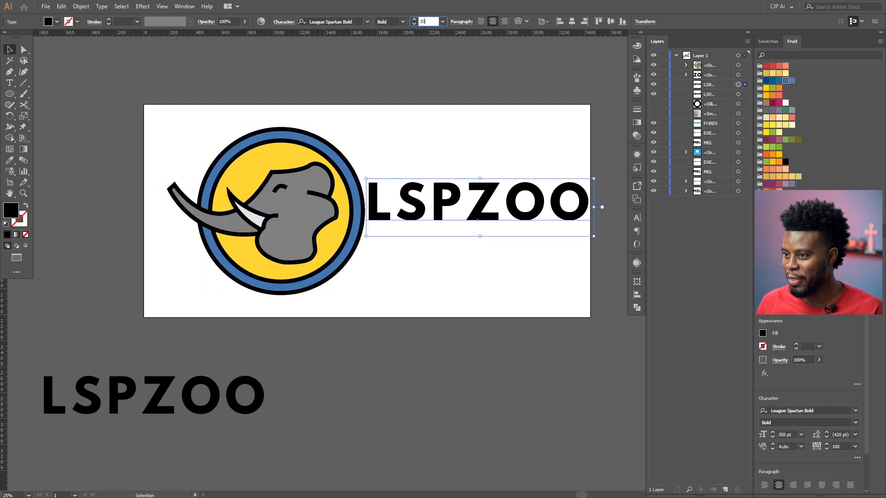
text(0)
key(Return)
key(ctrl+shift+a)
Align the emblem and the LSPZOO text beside it on their vertical centers
scroll(461, 194, right, 2)
drag(472, 150, 235, 261)
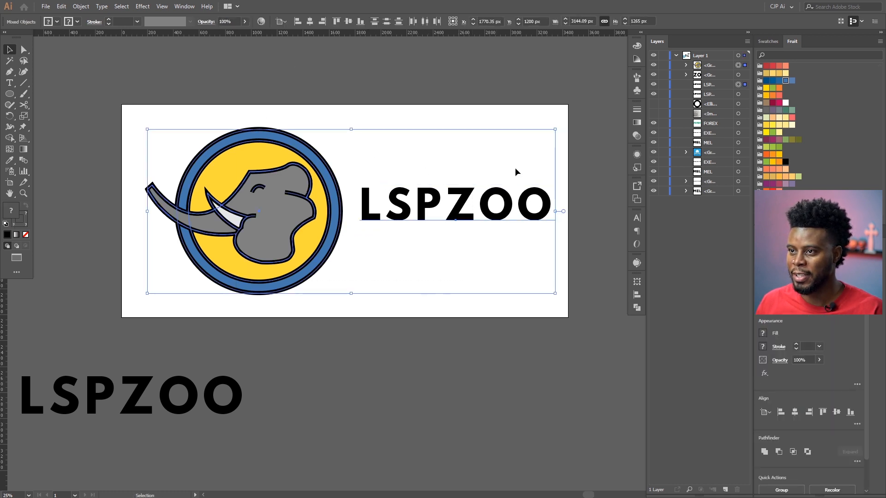
click(349, 22)
Group the emblem with the LSPZOO text and center the group horizontally on the artboard
click(511, 140)
drag(511, 140, 158, 255)
key(ctrl+g)
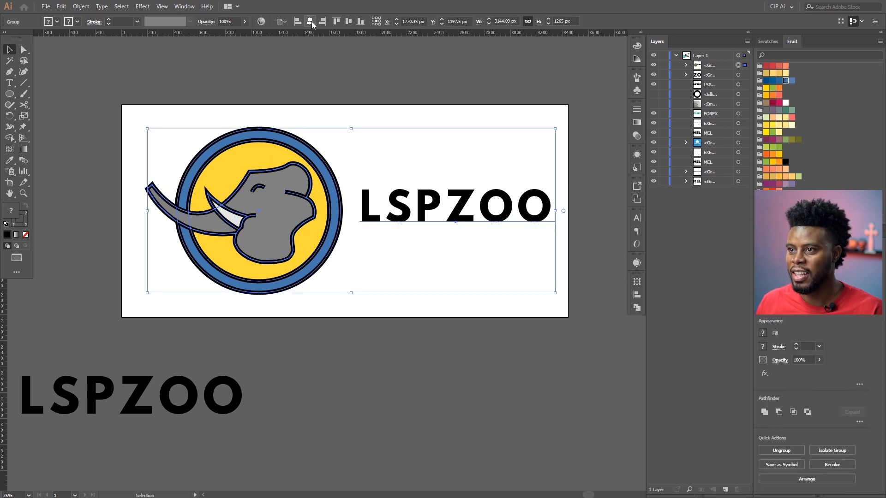
click(309, 21)
click(430, 96)
Examine the horizontal emblem and LSPZOO layout from a distance and up close
scroll(440, 185, down, 1)
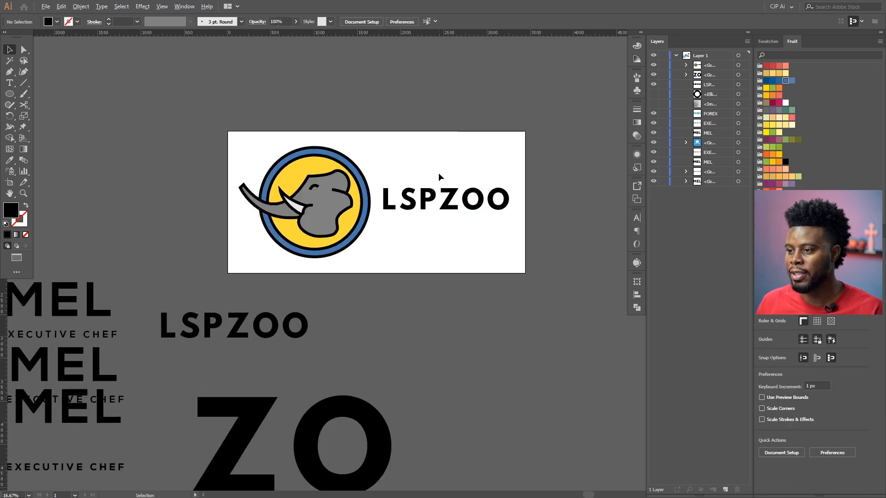
scroll(432, 160, right, 3)
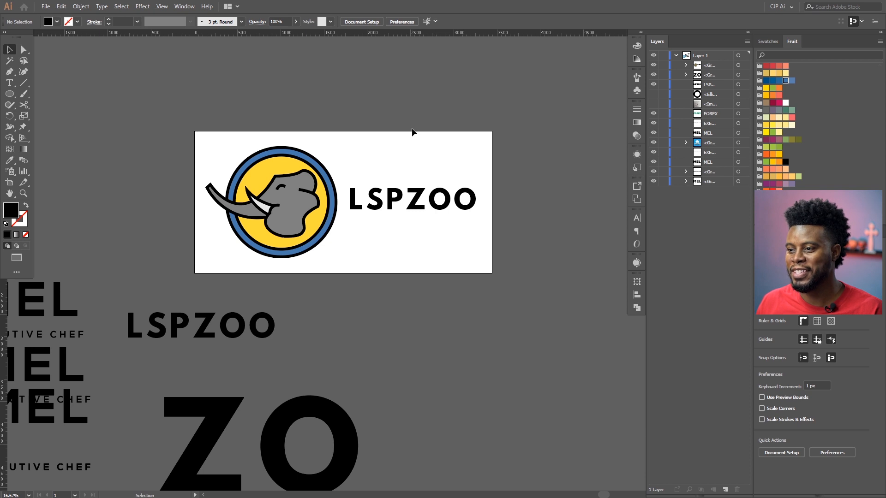
scroll(412, 129, up, 2)
scroll(412, 129, left, 3)
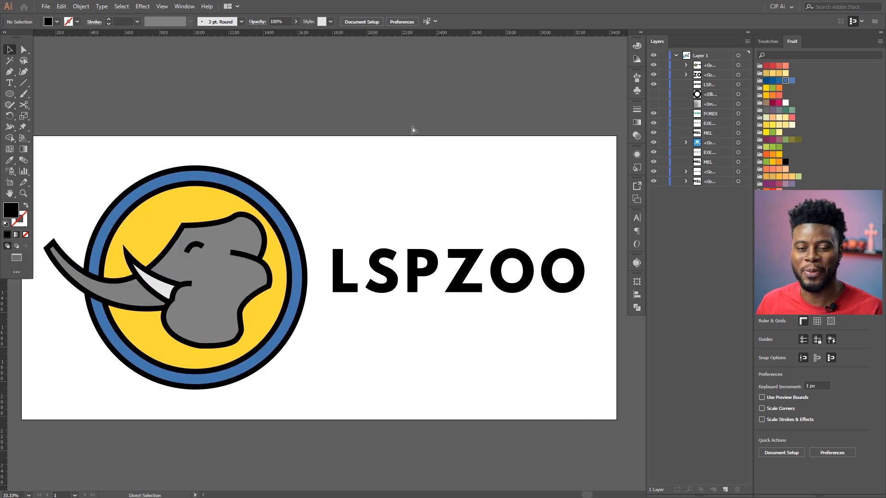
scroll(412, 130, down, 1)
scroll(413, 132, up, 3)
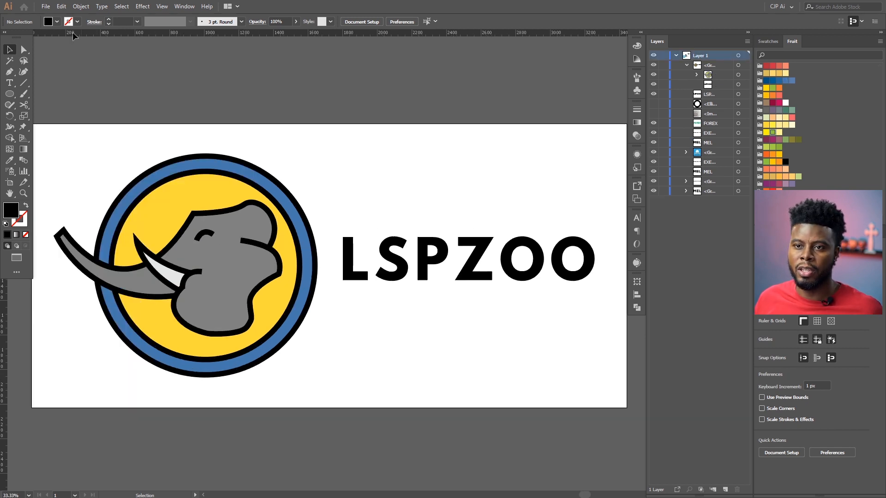
Set up an export of LSPV Illustrator Tutorial 01 as JPEG, using artboards and limited to range 1
click(45, 6)
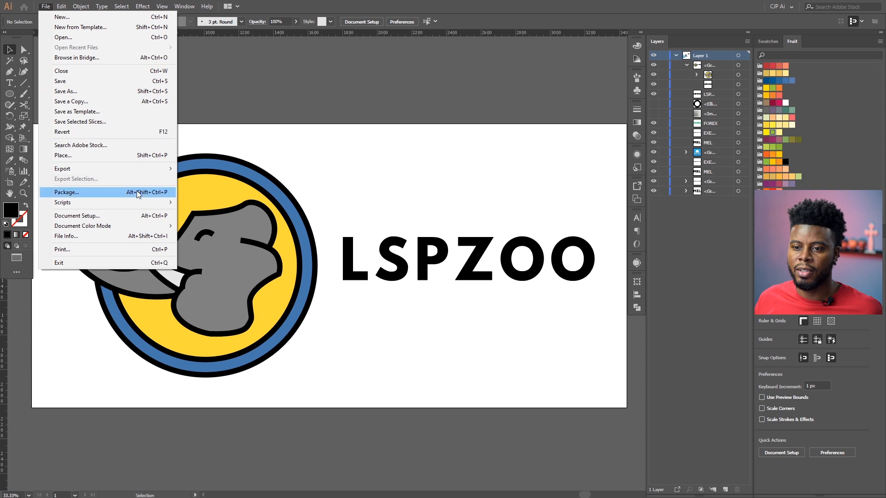
mouse_move(162, 169)
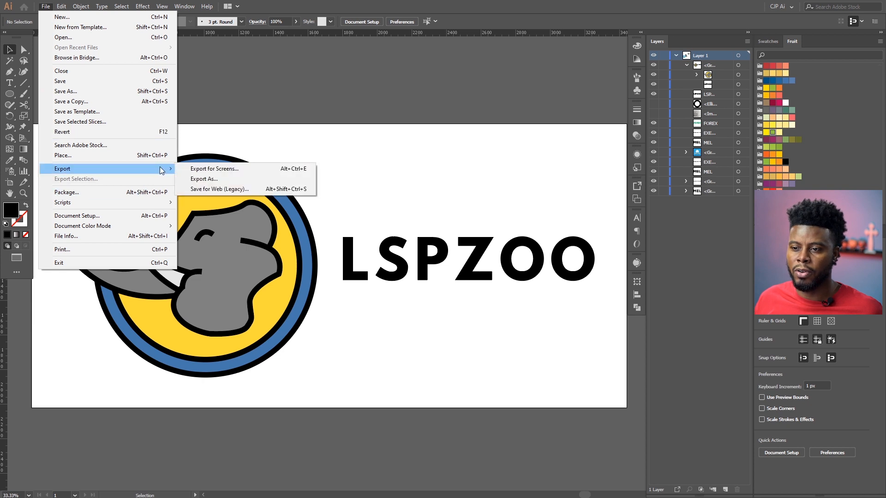
click(204, 180)
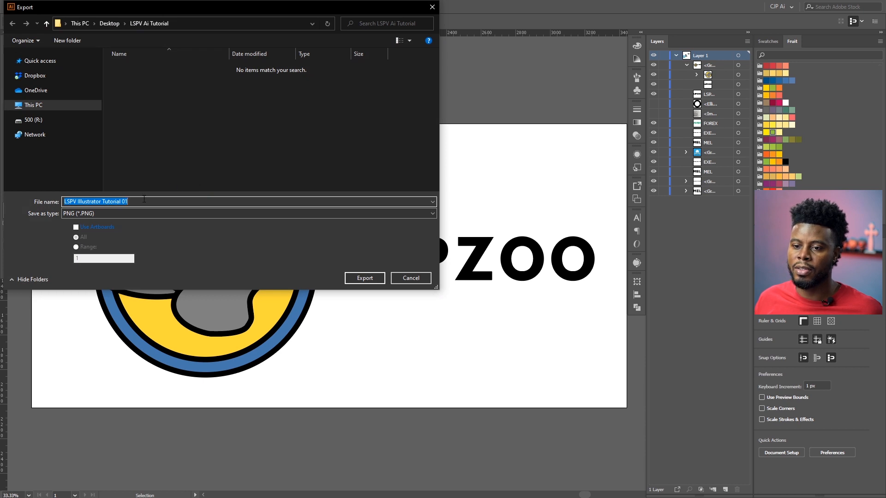
click(93, 215)
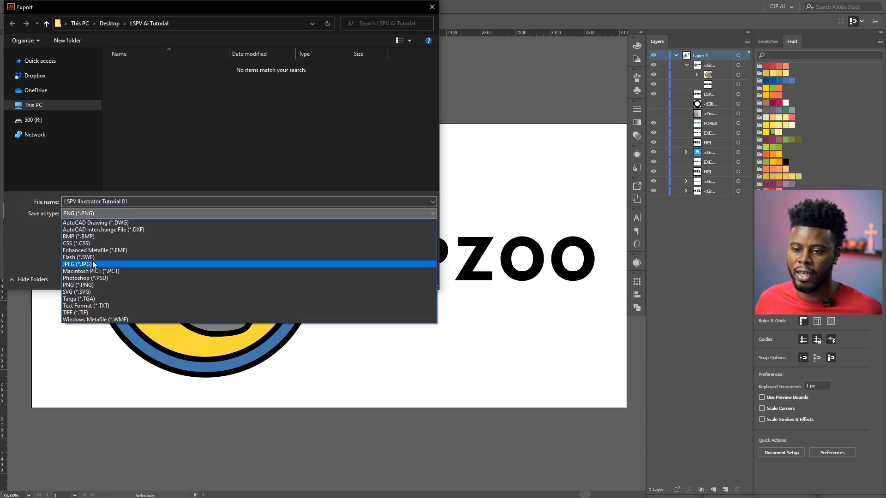
click(78, 264)
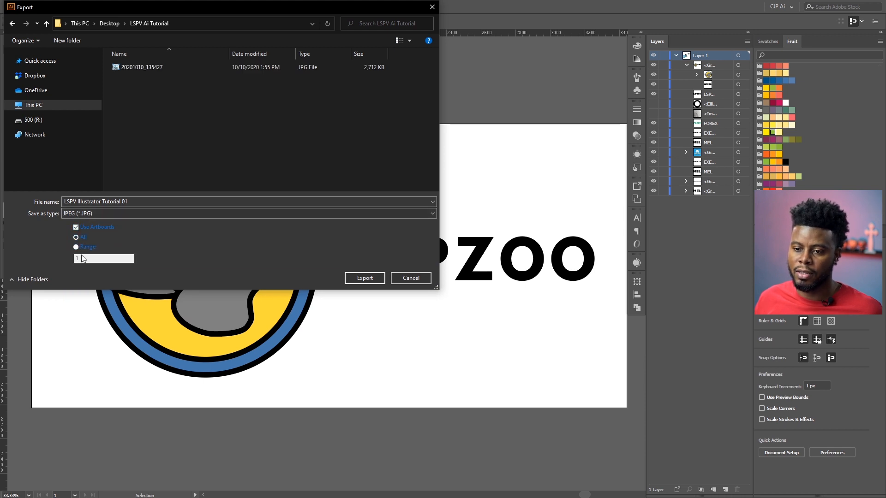
click(76, 247)
click(79, 257)
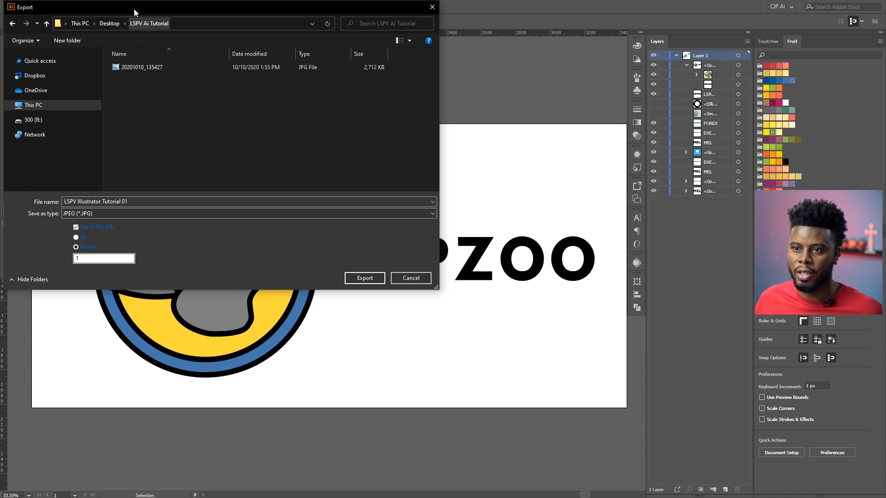
Export the JPEG in RGB at maximum quality 10 and a resolution of 300 ppi
click(364, 281)
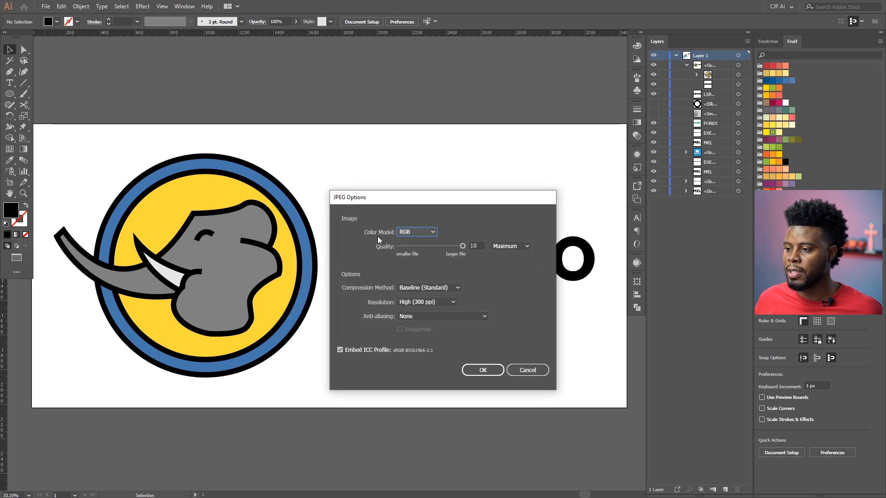
mouse_move(462, 247)
mouse_down()
mouse_move(414, 248)
mouse_move(477, 248)
mouse_up()
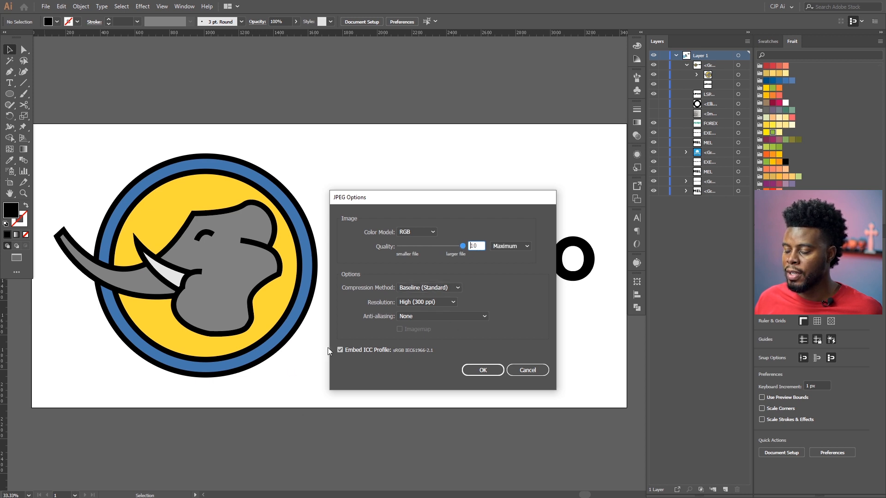
click(483, 370)
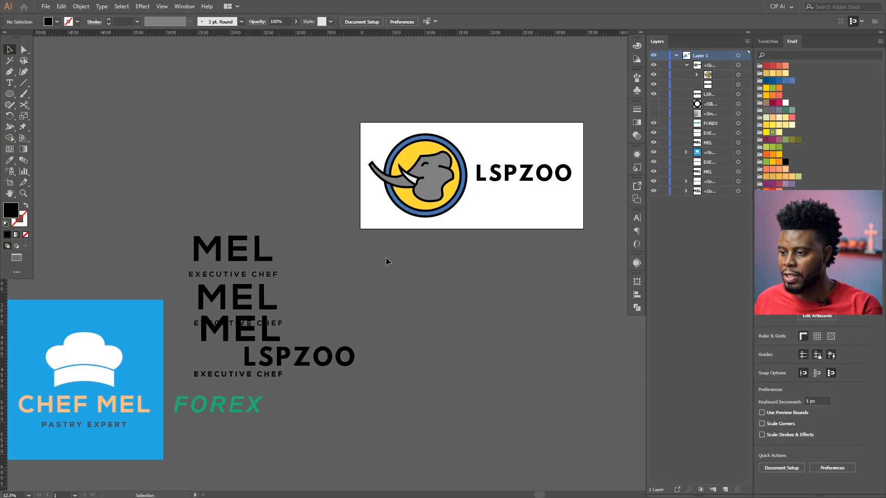
Create a second artboard below the LSPZOO banner and set its size to 2400 × 2400 px
key(shift+o)
drag(397, 285, 600, 453)
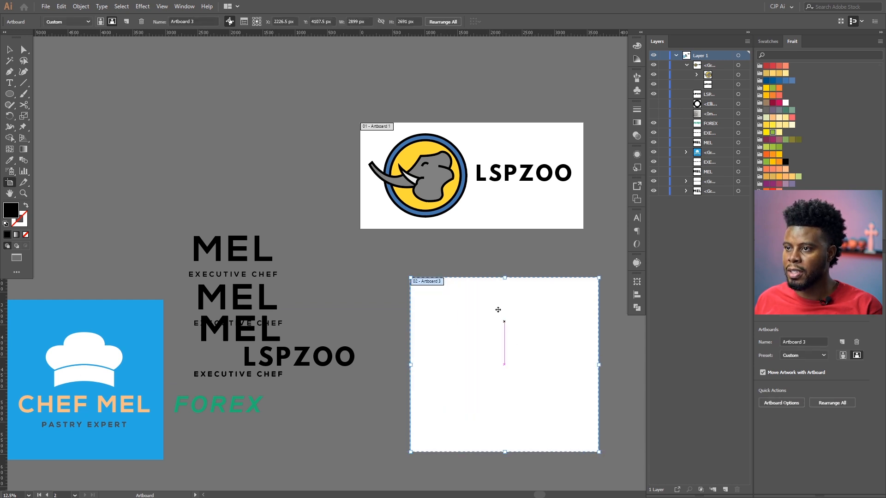
click(359, 21)
text(20)
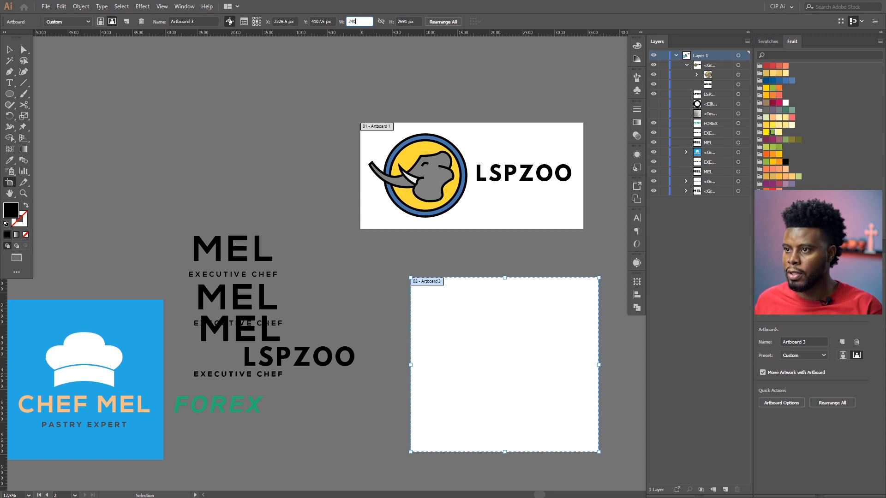
click(418, 22)
text(2400)
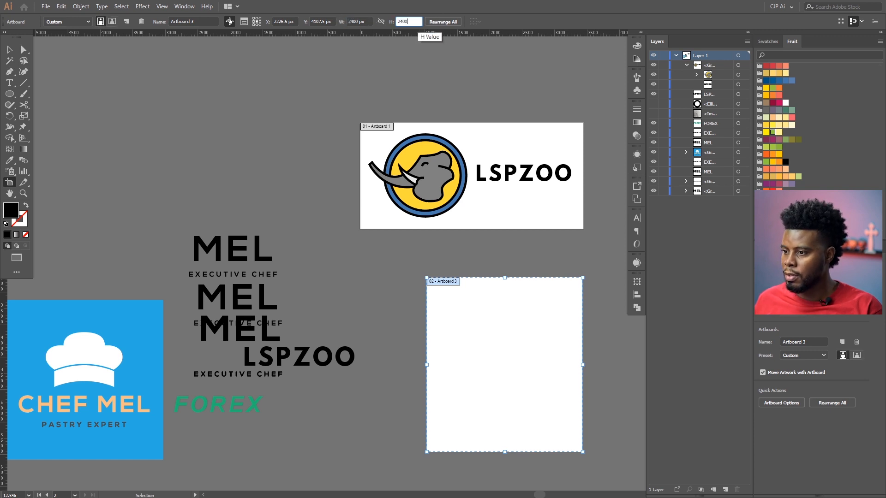
key(Return)
key(Return)
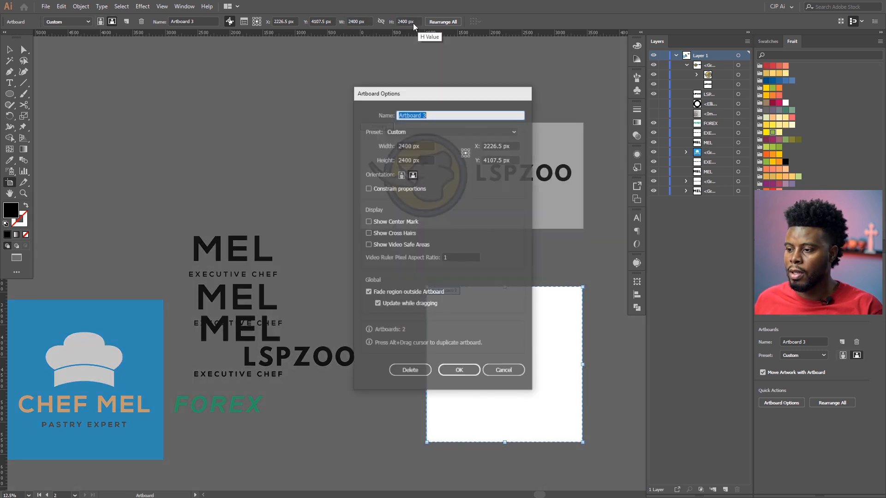
click(494, 371)
Move the blue CHEF MEL logo onto the new square artboard and center it both horizontally and vertically
key(v)
drag(139, 316, 542, 301)
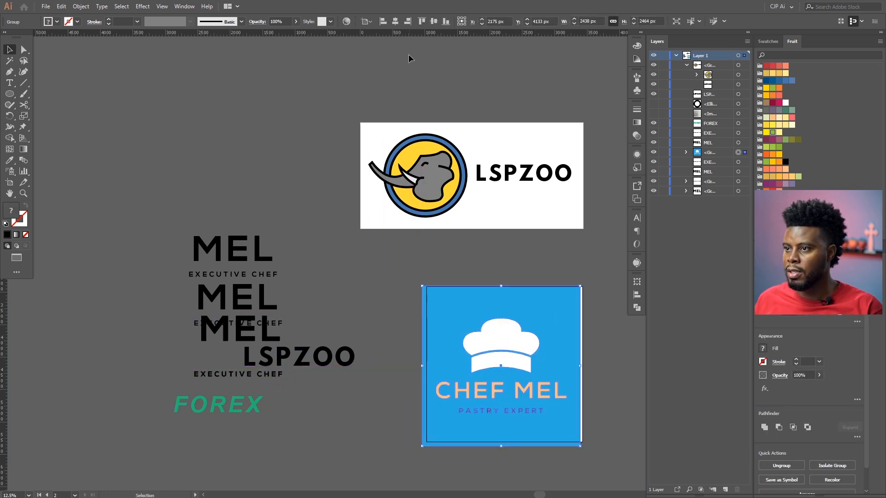
click(395, 21)
click(433, 21)
key(ctrl+equal)
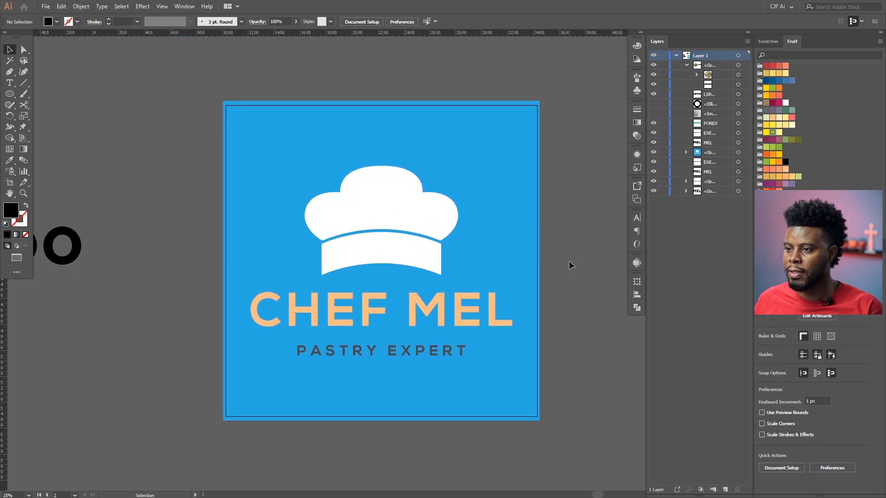
Export the CHEF MEL artboard as JPEG, using artboards with the range set to 2
click(45, 7)
mouse_move(137, 172)
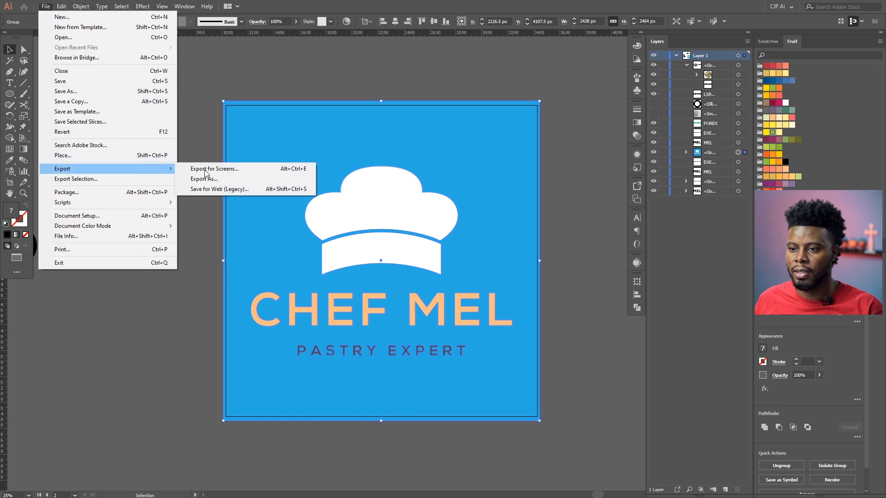
click(224, 179)
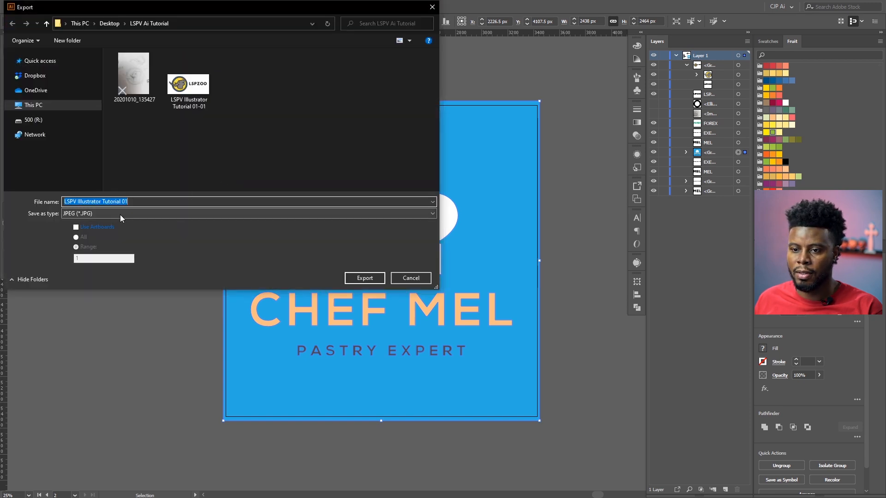
click(107, 228)
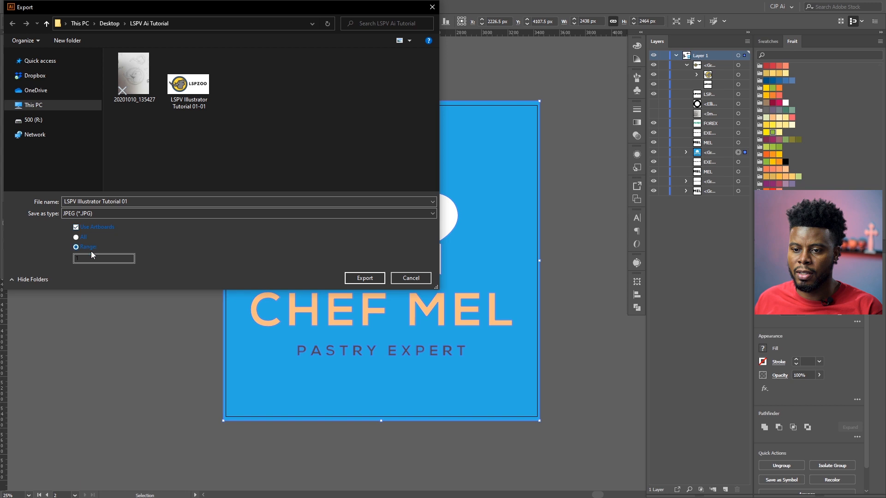
drag(83, 257, 72, 260)
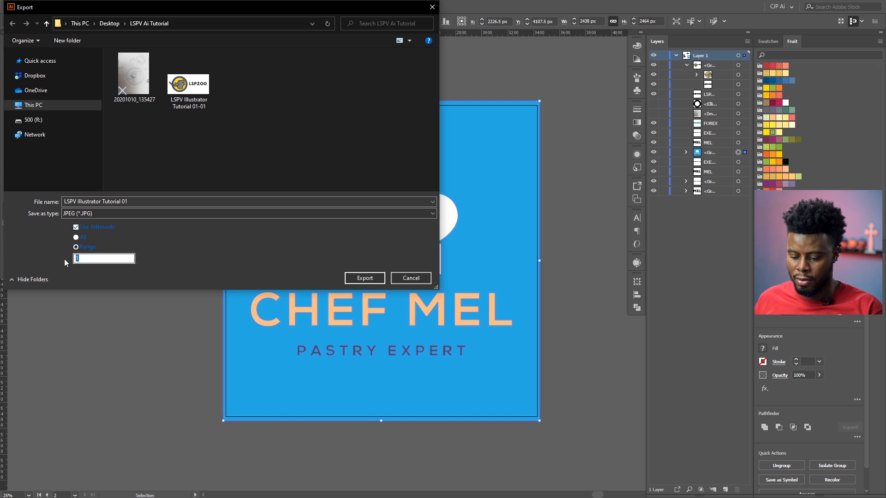
text(2)
key(Tab)
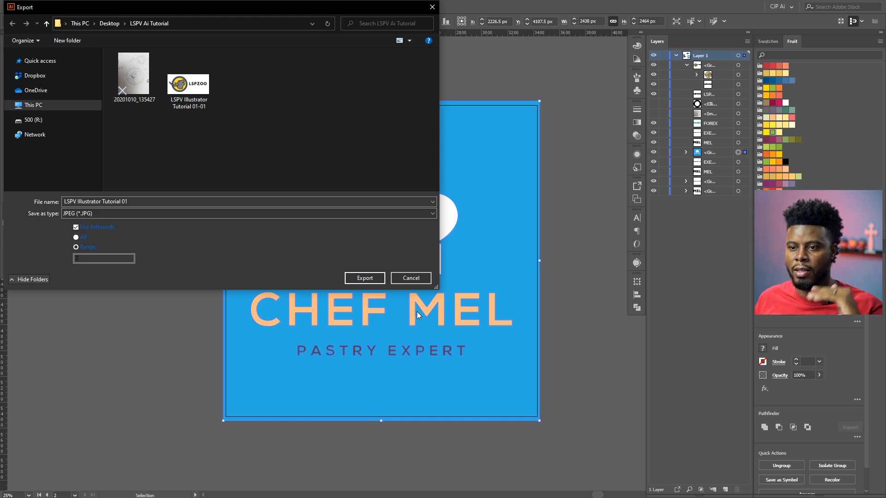
click(370, 278)
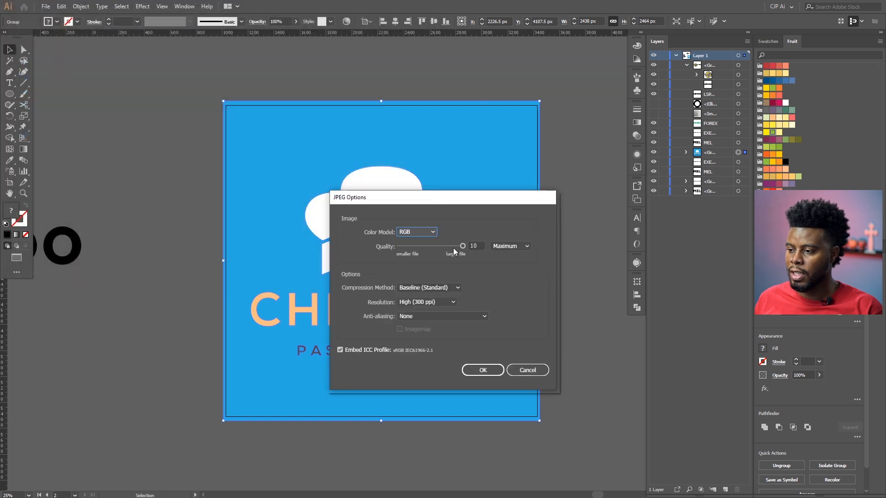